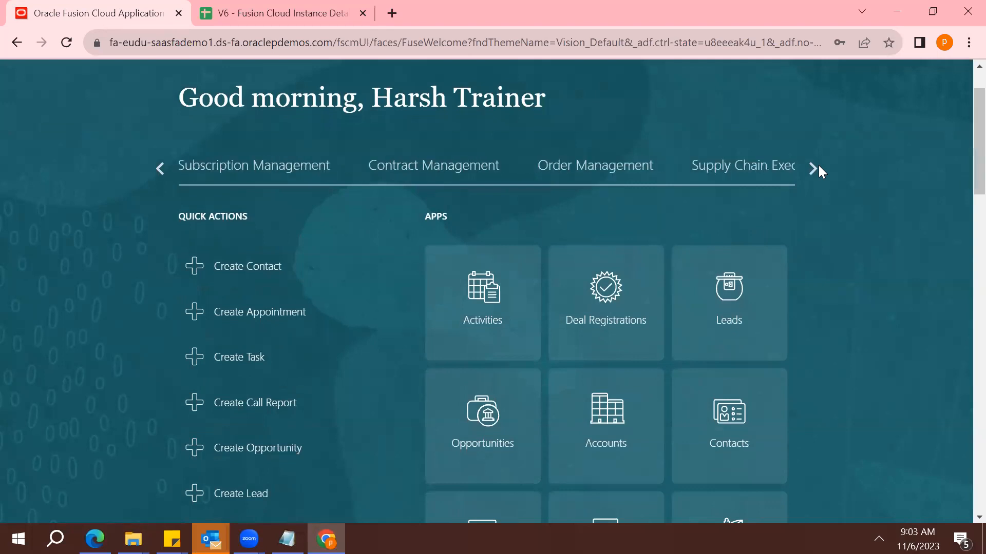
Step: Browse the app categories to Contract Management and open the Invoices app
{"action": "left_click", "coordinate": [819, 169]}
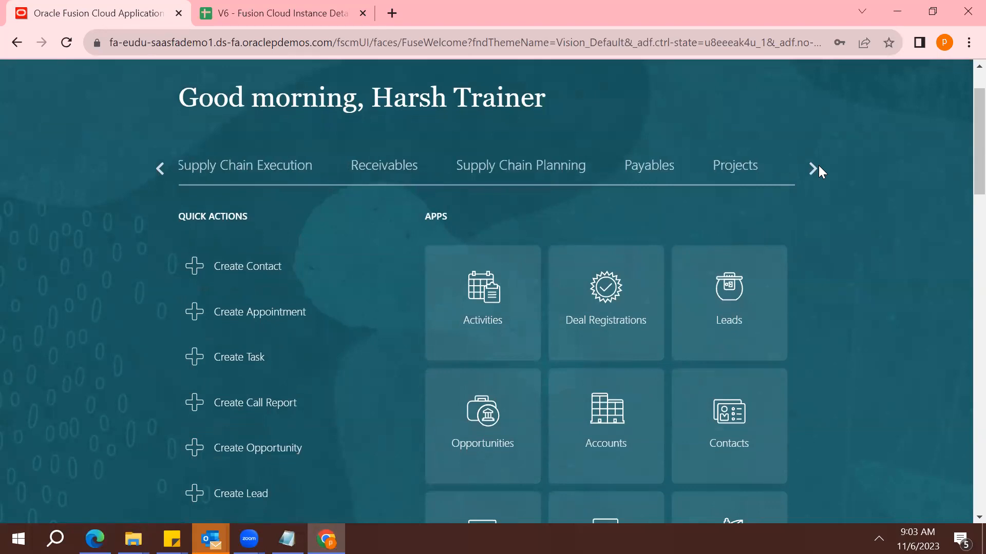
{"action": "left_click", "coordinate": [728, 171]}
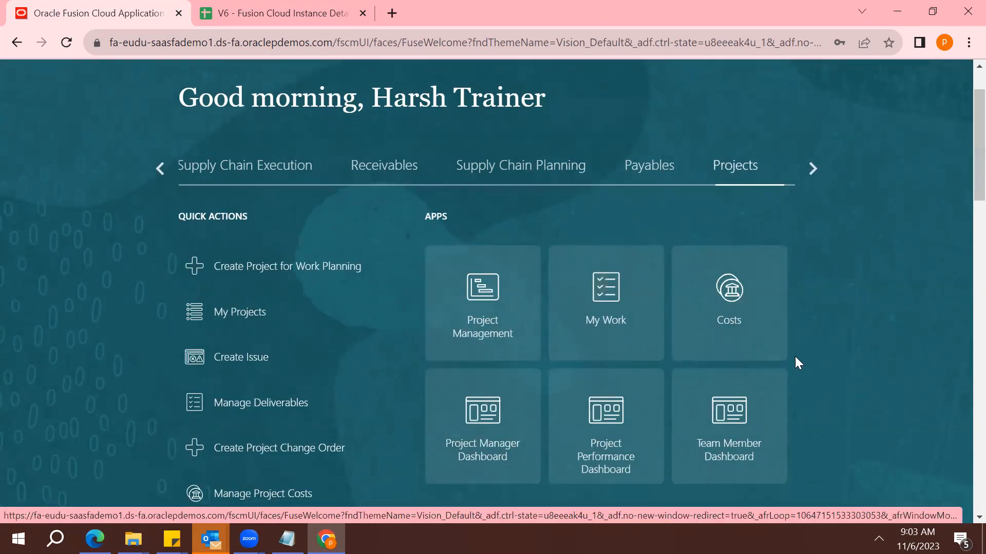
{"action": "left_click", "coordinate": [162, 170]}
{"action": "left_click", "coordinate": [163, 170]}
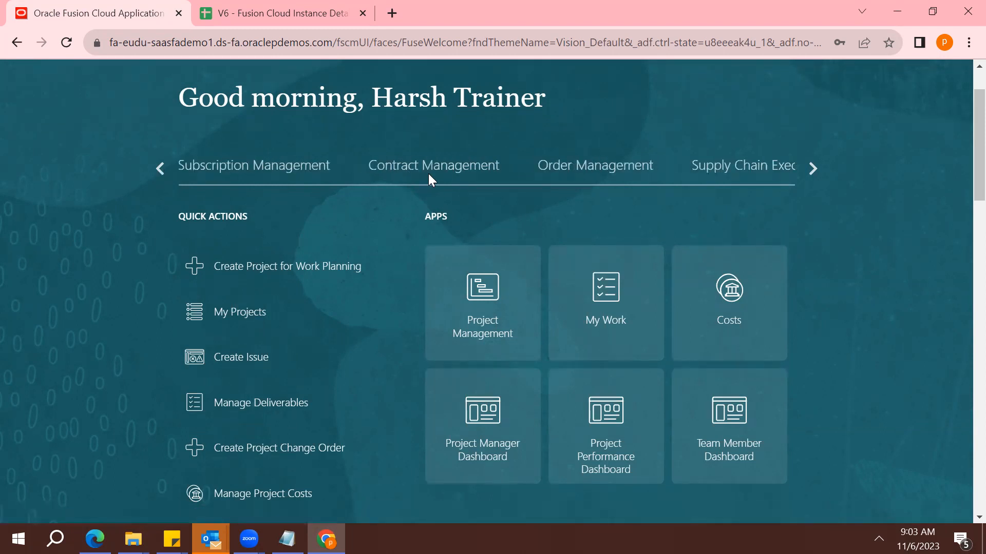
{"action": "left_click", "coordinate": [460, 167]}
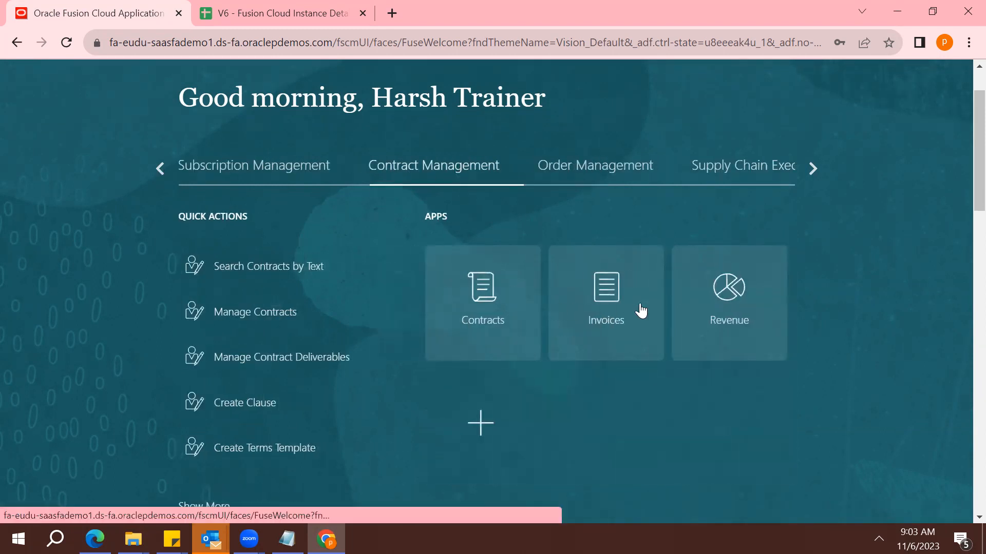
{"action": "left_click", "coordinate": [606, 302]}
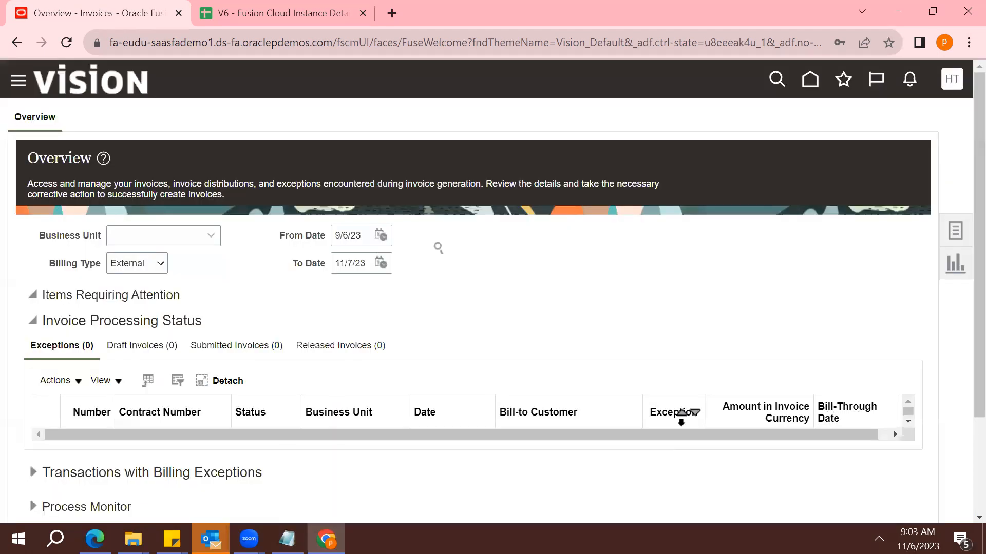
Step: Open Manage Invoices and check the Business Unit dropdown, which offers only US1 Business Unit
{"action": "left_click", "coordinate": [954, 230]}
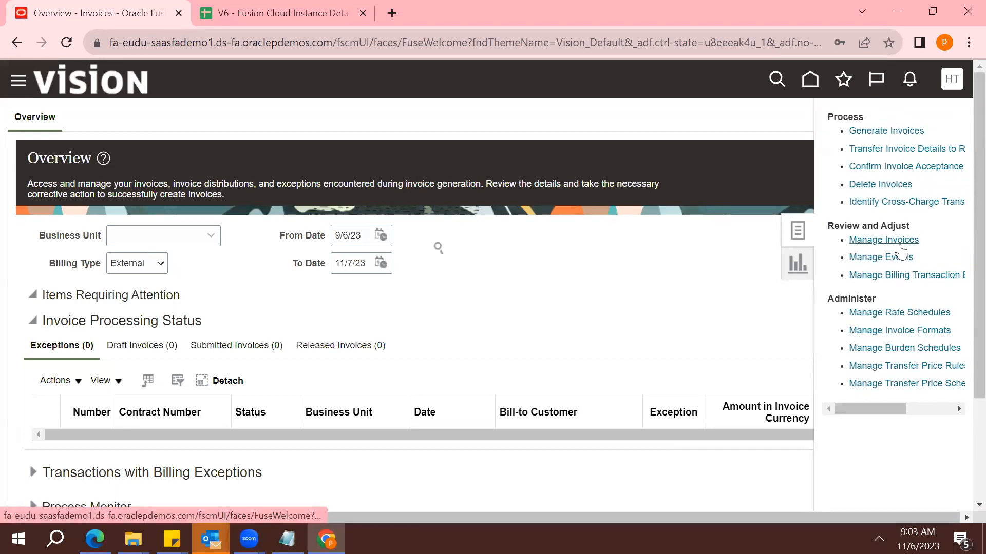
{"action": "left_click", "coordinate": [900, 246]}
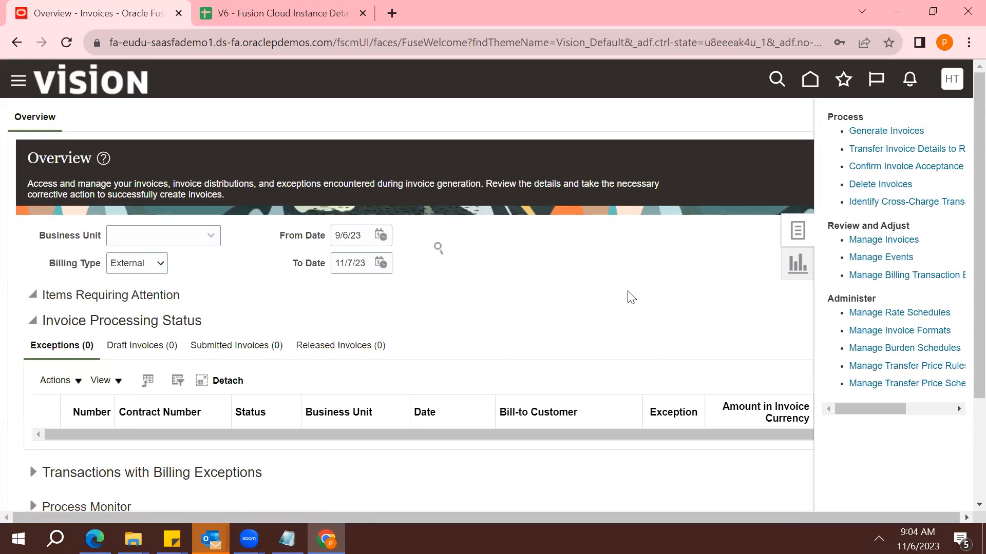
{"action": "left_click", "coordinate": [320, 257]}
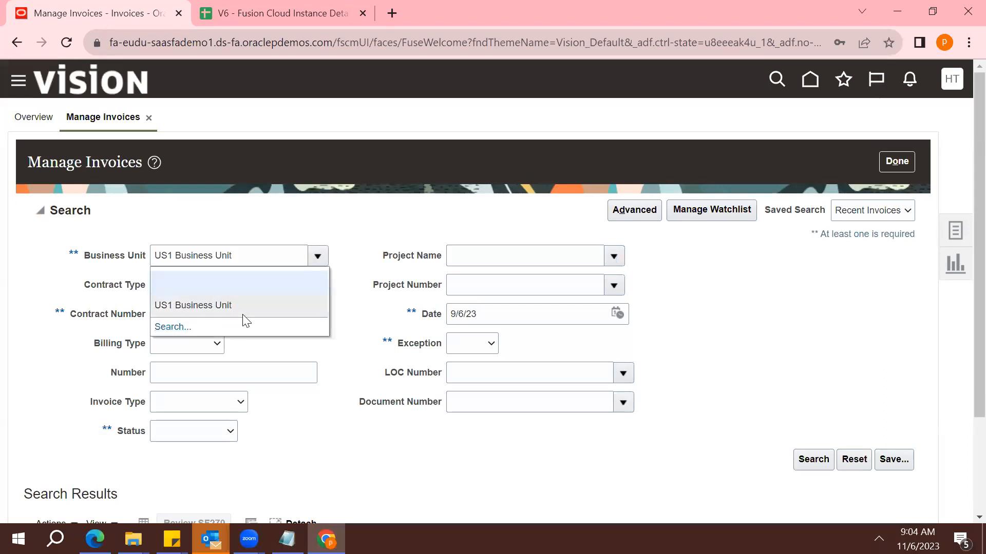
{"action": "double_click", "coordinate": [231, 255]}
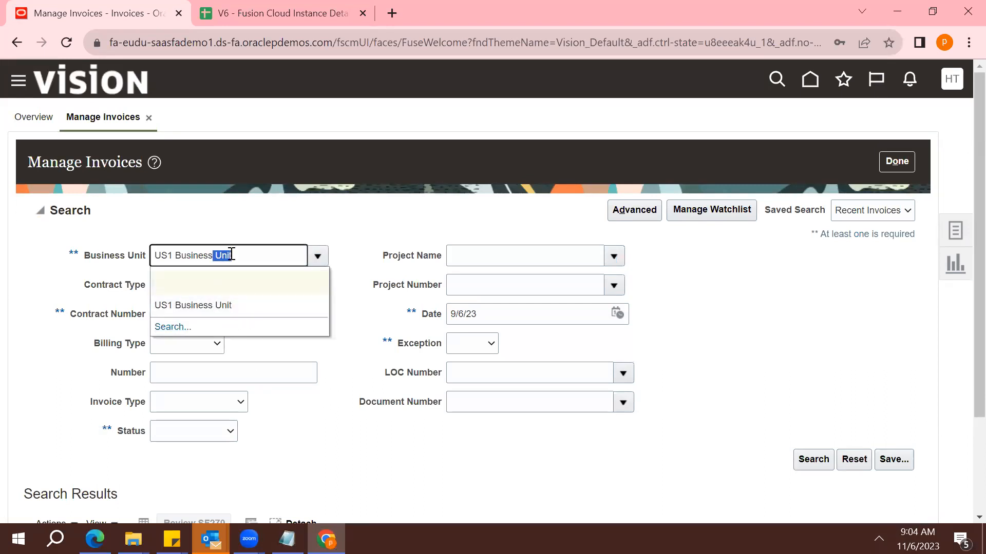
{"action": "triple_click", "coordinate": [231, 255]}
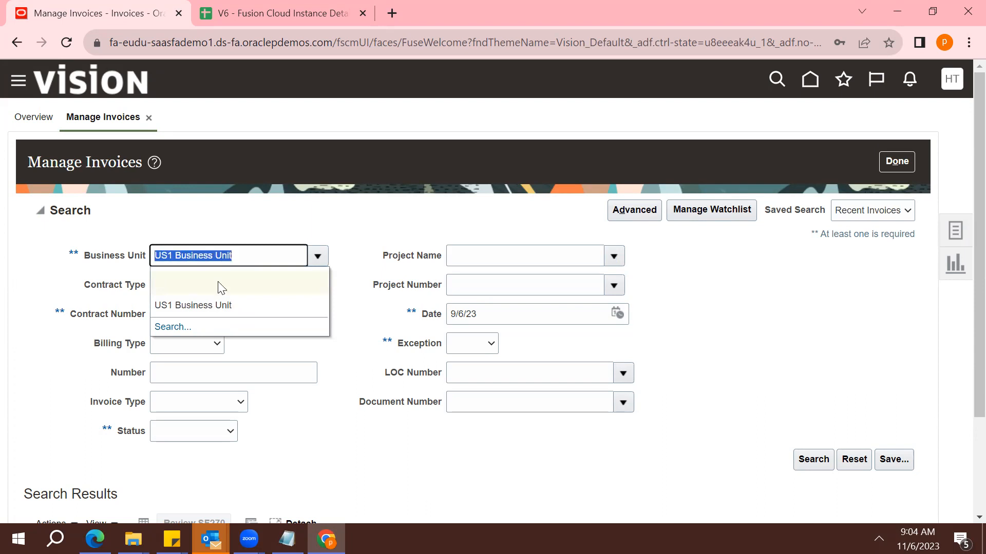
Step: Search for other business units using the term 'A', cancel without choosing, then select the invoice date
{"action": "left_click", "coordinate": [172, 327]}
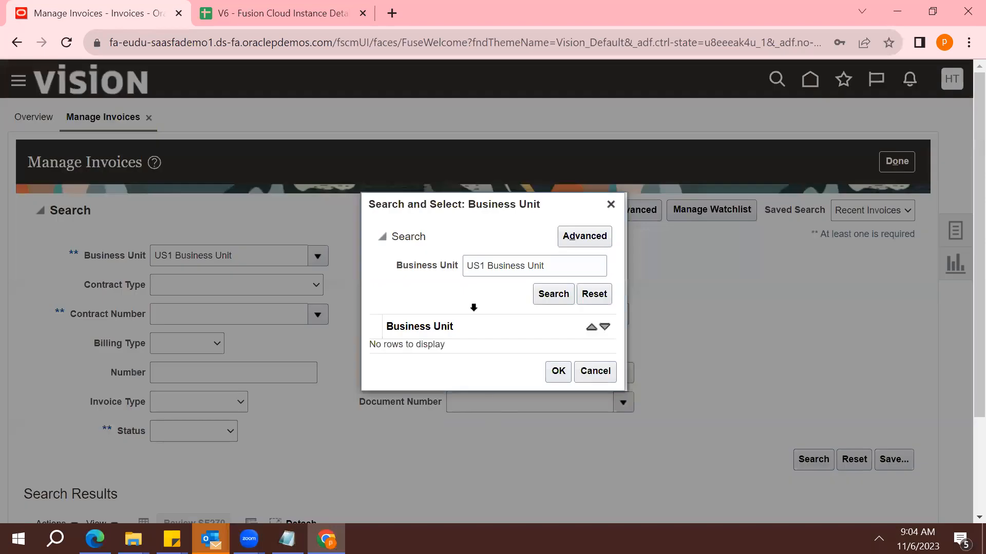
{"action": "double_click", "coordinate": [552, 265]}
{"action": "key", "text": "BackSpace"}
{"action": "key", "text": "BackSpace"}
{"action": "key", "text": "BackSpace"}
{"action": "key", "text": "BackSpace"}
{"action": "key", "text": "BackSpace"}
{"action": "key", "text": "BackSpace"}
{"action": "key", "text": "BackSpace"}
{"action": "key", "text": "BackSpace"}
{"action": "key", "text": "BackSpace"}
{"action": "key", "text": "BackSpace"}
{"action": "key", "text": "BackSpace"}
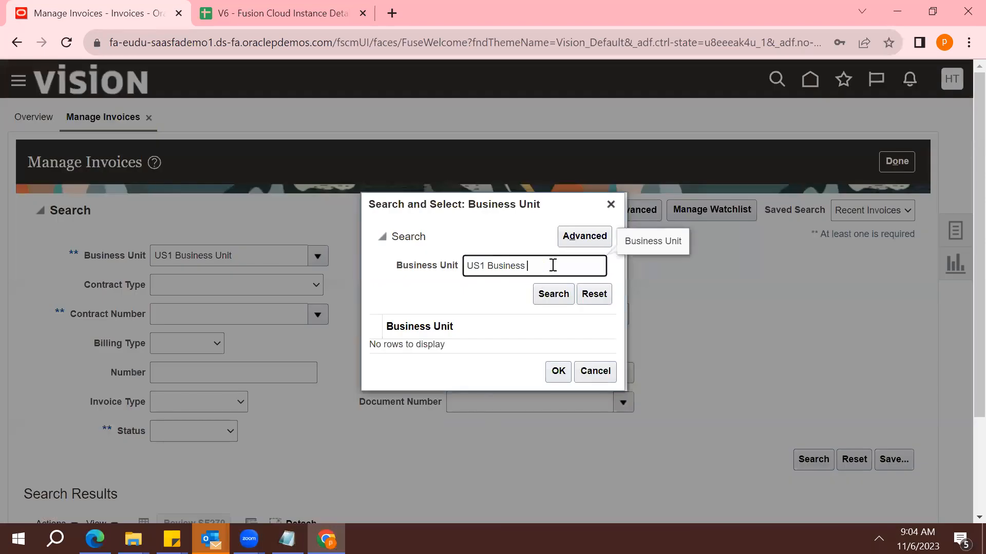
{"action": "type", "text": "A"}
{"action": "left_click", "coordinate": [550, 292]}
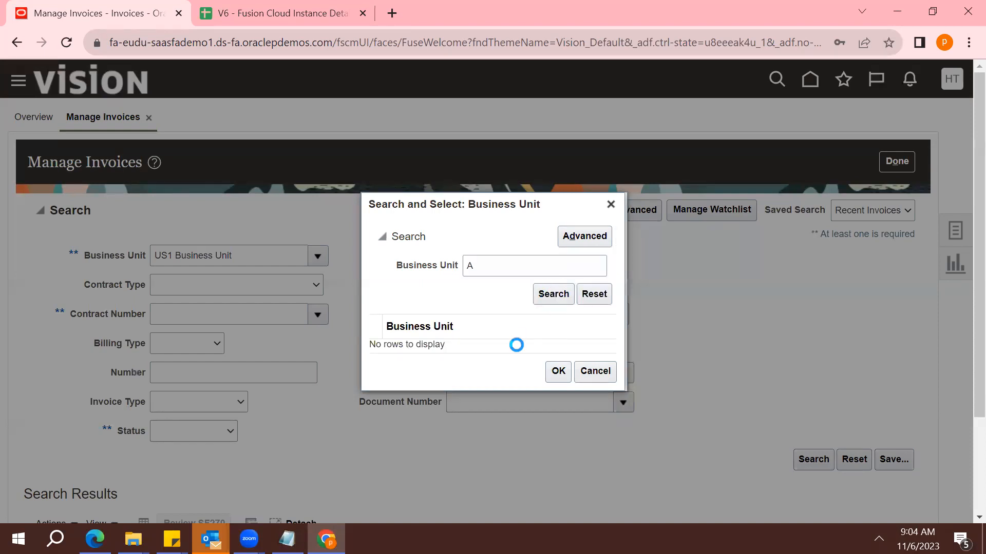
{"action": "left_click", "coordinate": [491, 262]}
{"action": "double_click", "coordinate": [491, 261]}
{"action": "key", "text": "BackSpace"}
{"action": "left_click", "coordinate": [605, 372]}
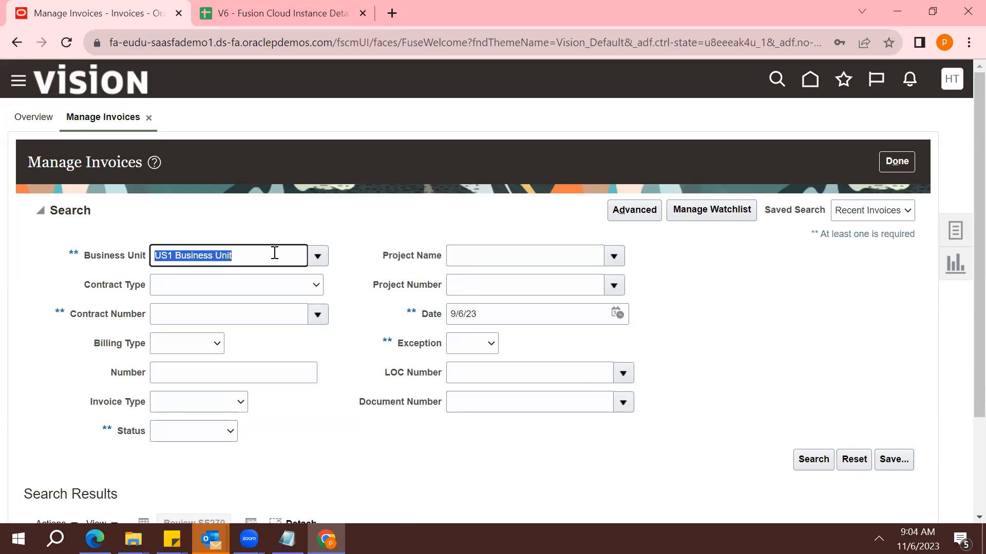
{"action": "triple_click", "coordinate": [498, 322]}
Step: Clear the invoice date, leave Manage Invoices, and go to Setup and Maintenance
{"action": "key", "text": "BackSpace"}
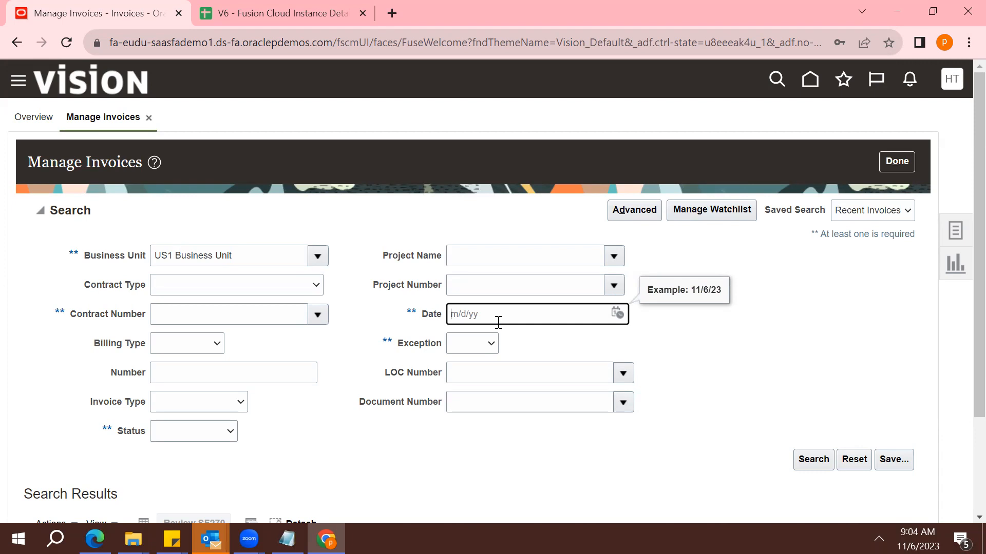
{"action": "left_click", "coordinate": [318, 260]}
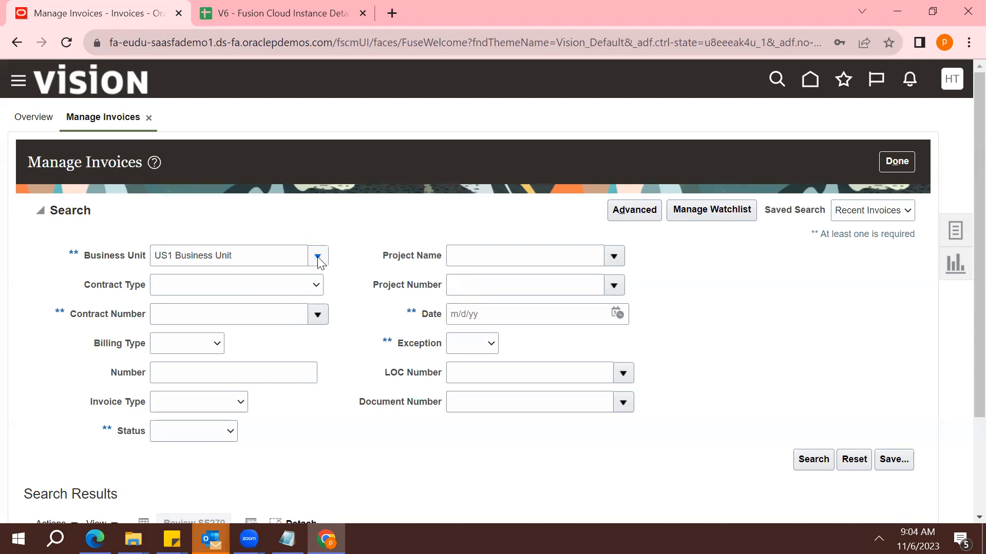
{"action": "left_click", "coordinate": [370, 438]}
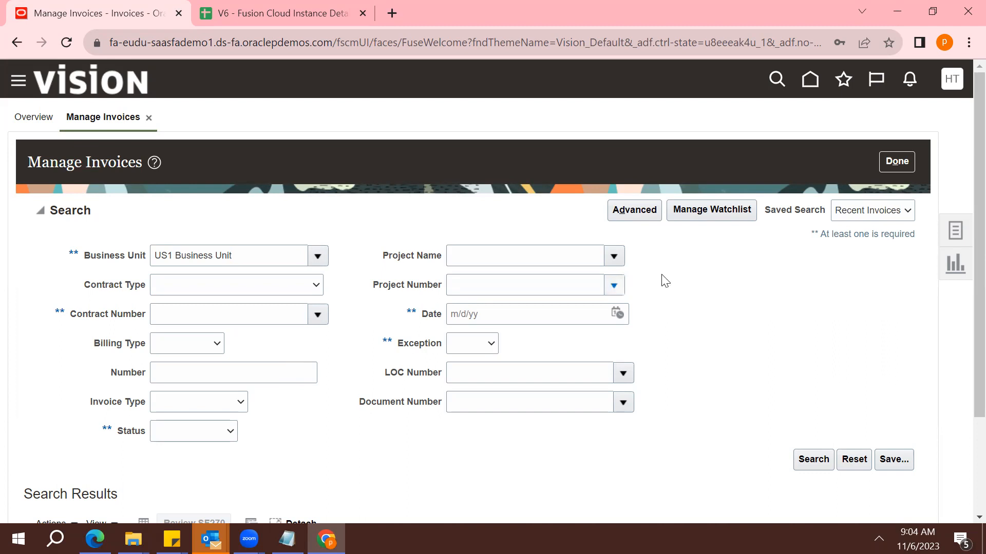
{"action": "left_click", "coordinate": [897, 162]}
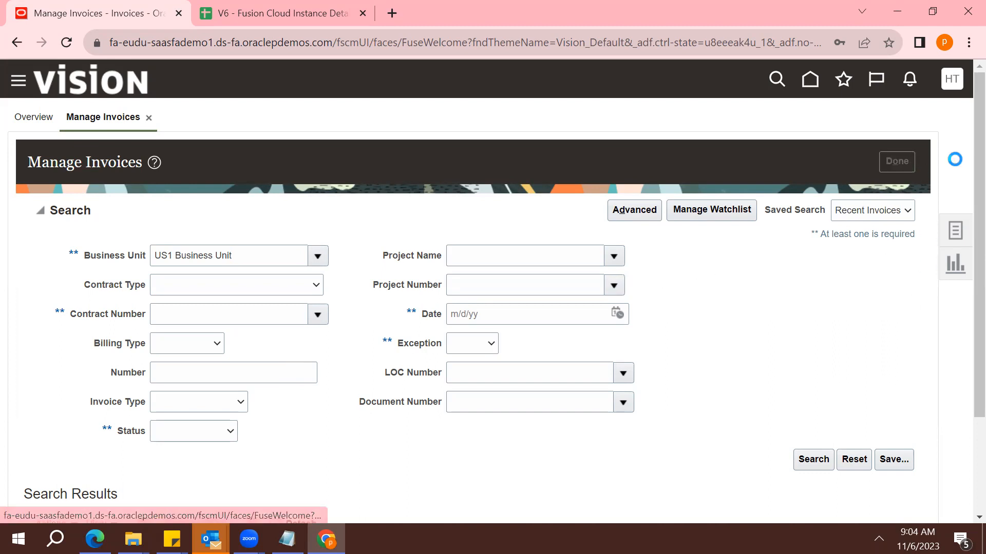
{"action": "left_click", "coordinate": [953, 79]}
{"action": "left_click", "coordinate": [713, 310]}
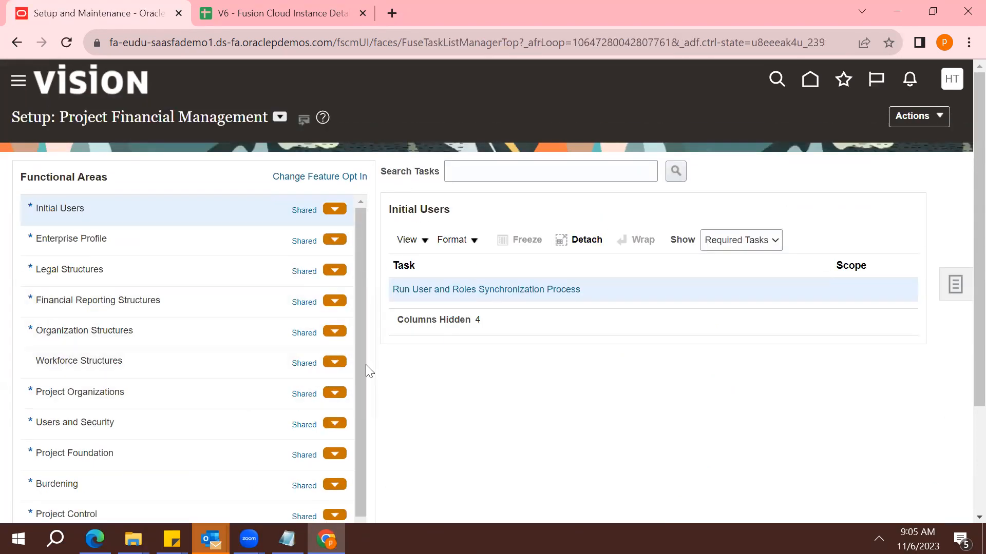
Step: Search setup tasks for 'Manage Reference' and open Manage Reference Data Set Data Access for Users
{"action": "left_click", "coordinate": [489, 177]}
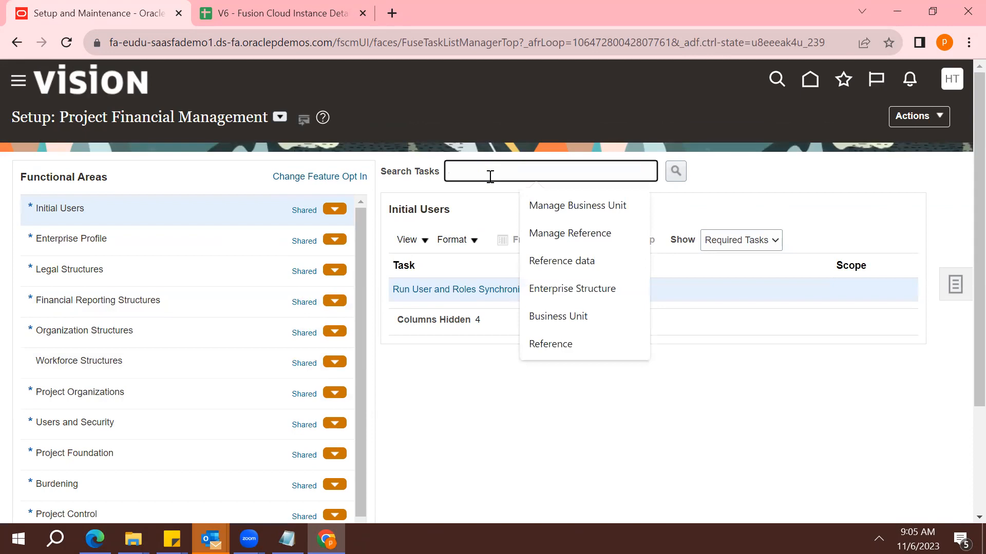
{"action": "key", "text": "Down"}
{"action": "key", "text": "Down"}
{"action": "key", "text": "Return"}
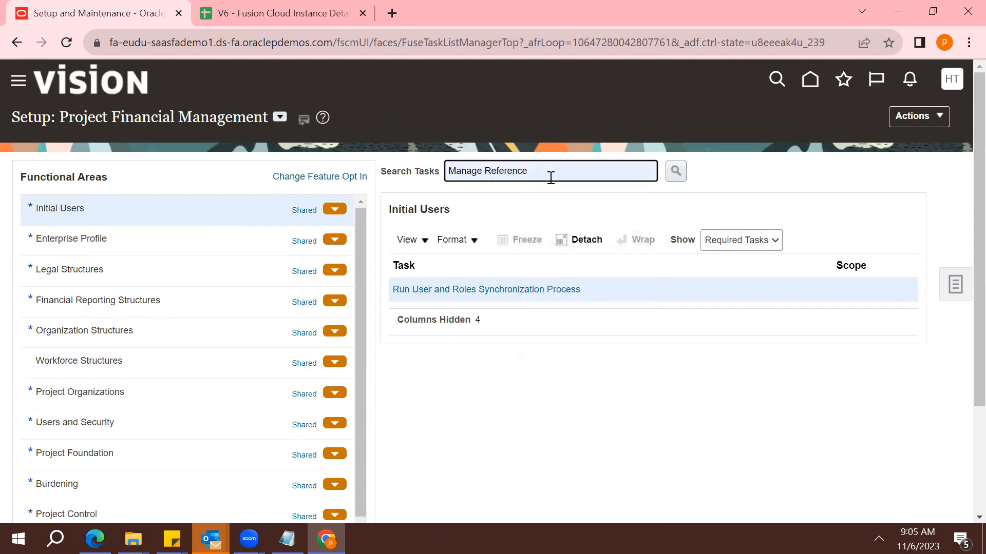
{"action": "left_click", "coordinate": [676, 171]}
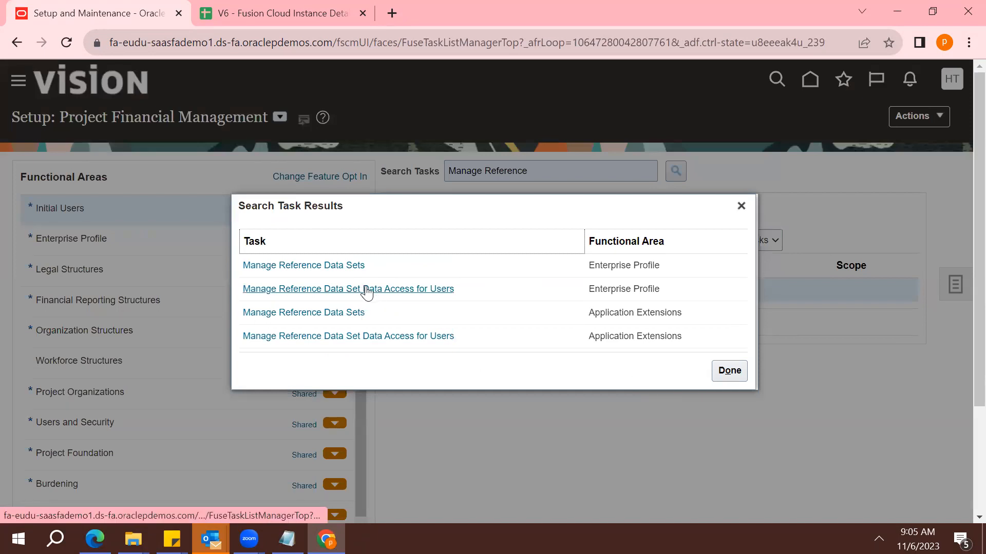
{"action": "left_click", "coordinate": [414, 289]}
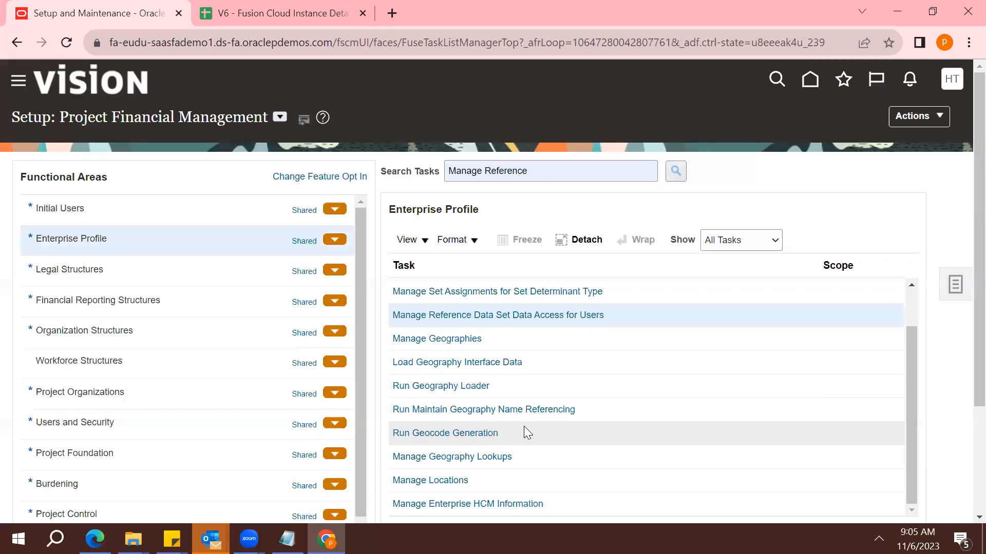
{"action": "left_click", "coordinate": [540, 315]}
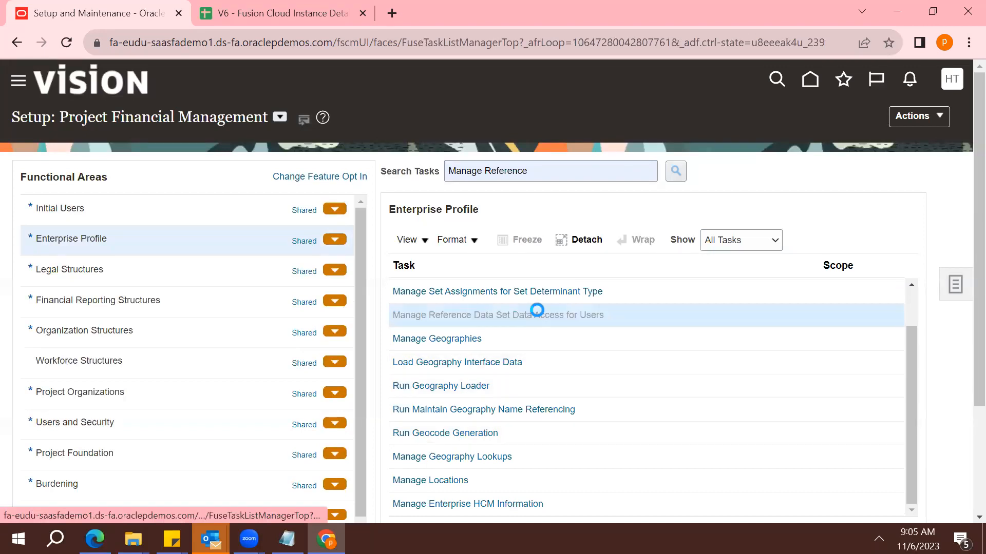
Step: Search data access records for the trainer user name
{"action": "left_click", "coordinate": [279, 267]}
{"action": "type", "text": "htrainer"}
{"action": "key", "text": "Tab"}
{"action": "left_click", "coordinate": [854, 295]}
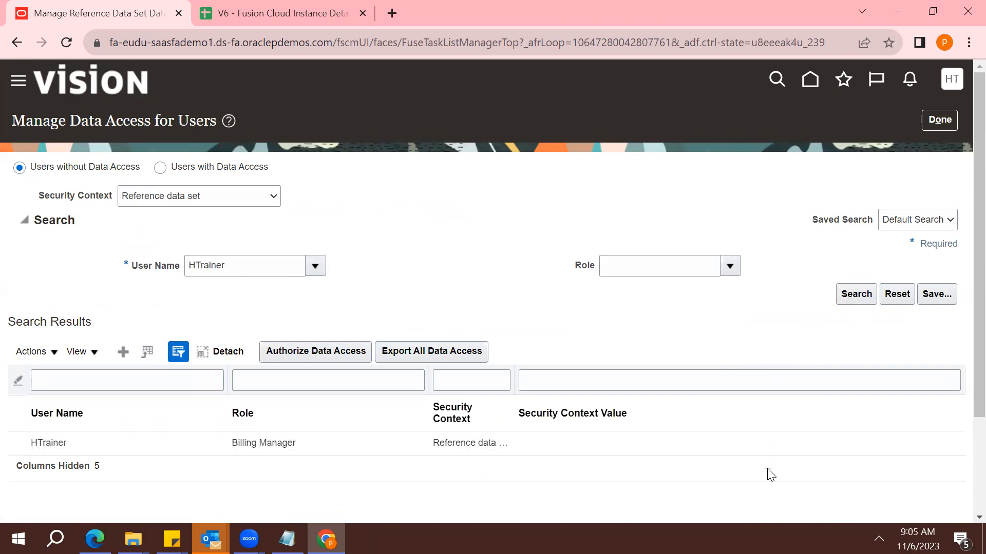
Step: Start a new data access row and set its user name to the trainer user
{"action": "left_click", "coordinate": [145, 435]}
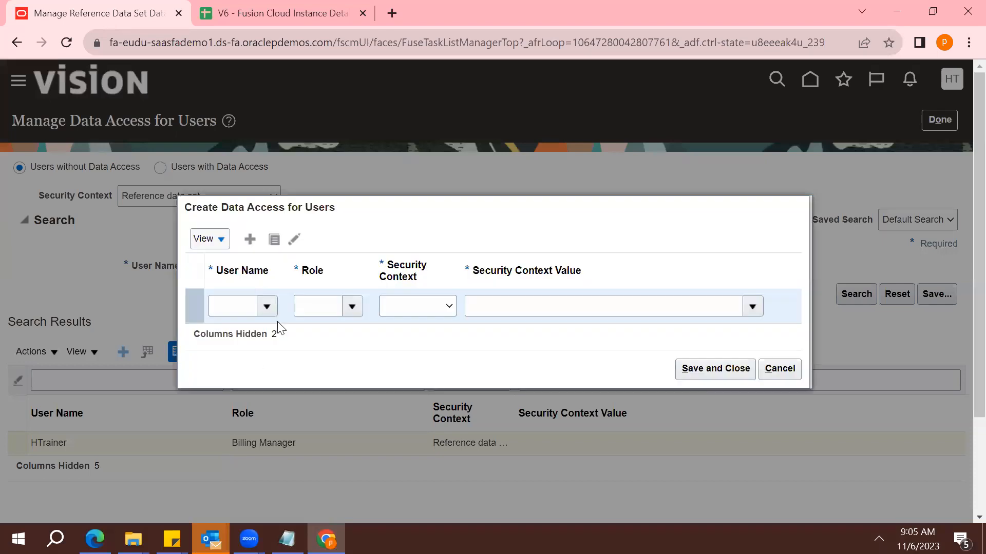
{"action": "left_click", "coordinate": [268, 308]}
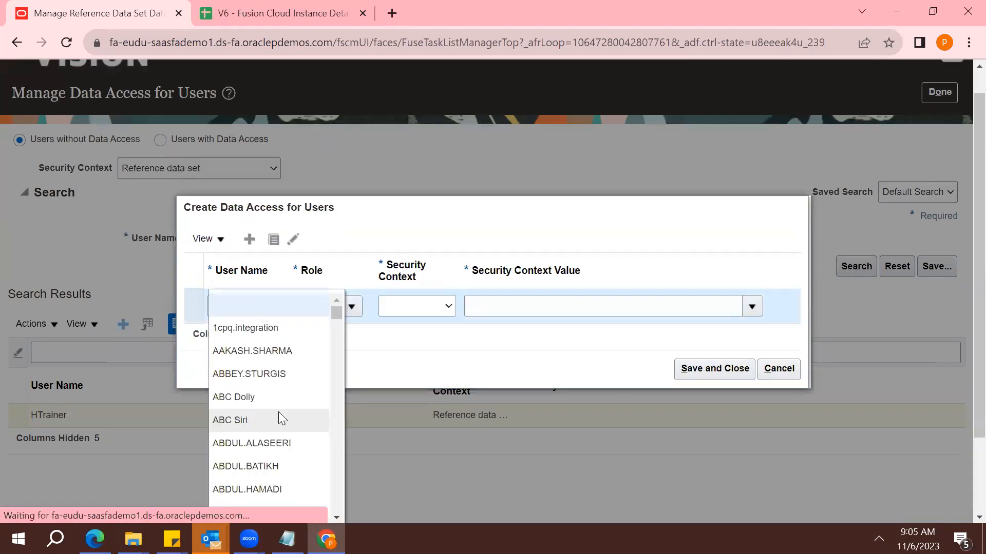
{"action": "left_click", "coordinate": [387, 247]}
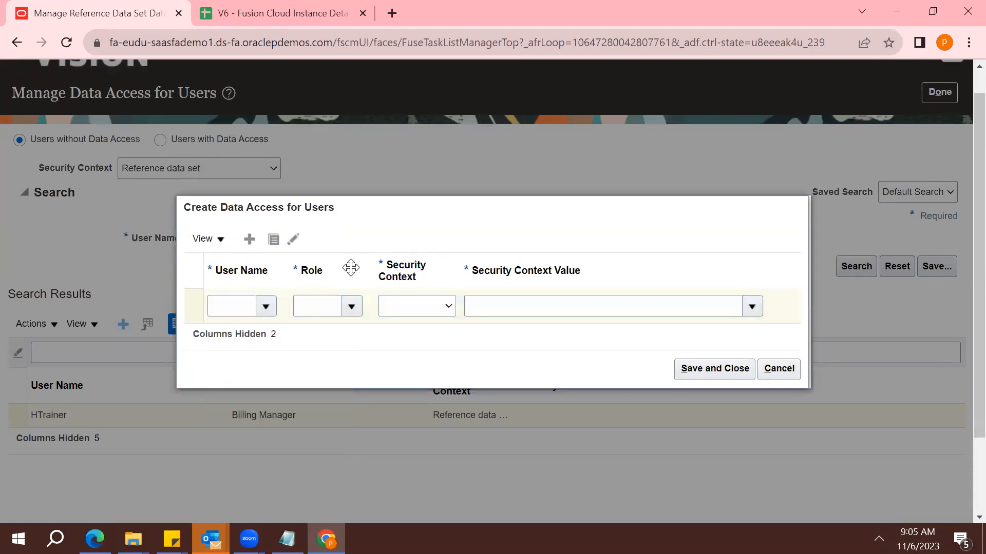
{"action": "left_click", "coordinate": [241, 307]}
{"action": "type", "text": "htrainer"}
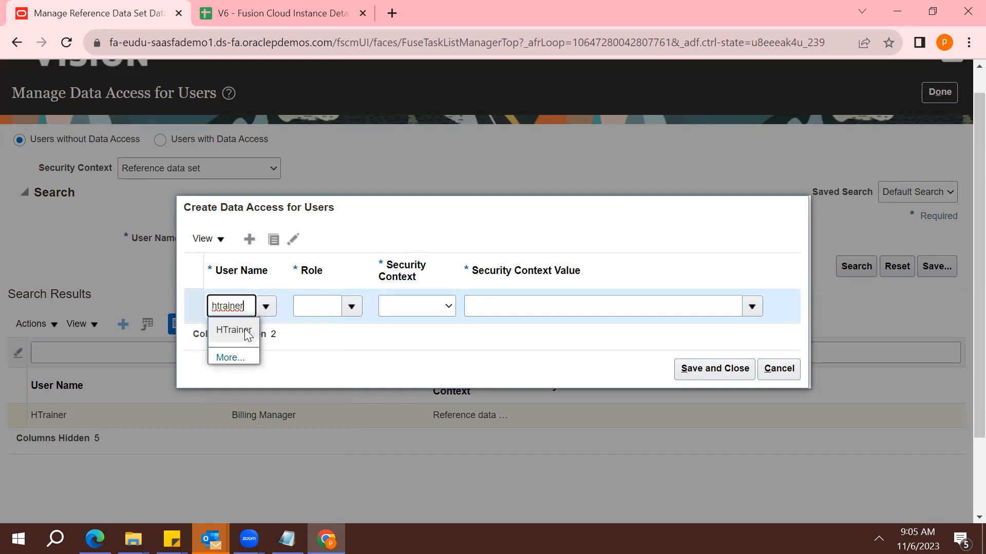
{"action": "left_click", "coordinate": [245, 330]}
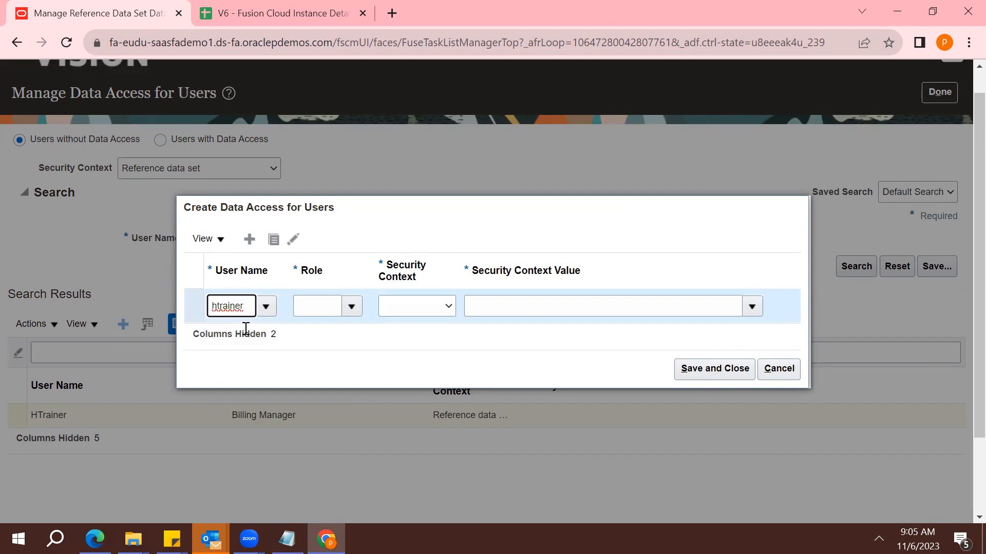
Step: Give the row the Project Billing Specialist role, then switch to the Notepad notes
{"action": "left_click", "coordinate": [352, 308]}
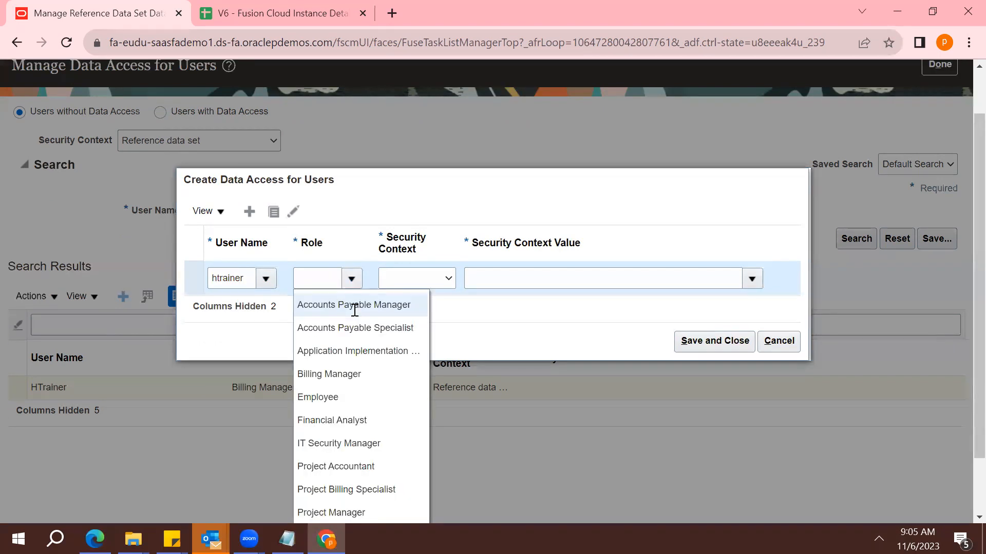
{"action": "left_click", "coordinate": [374, 488]}
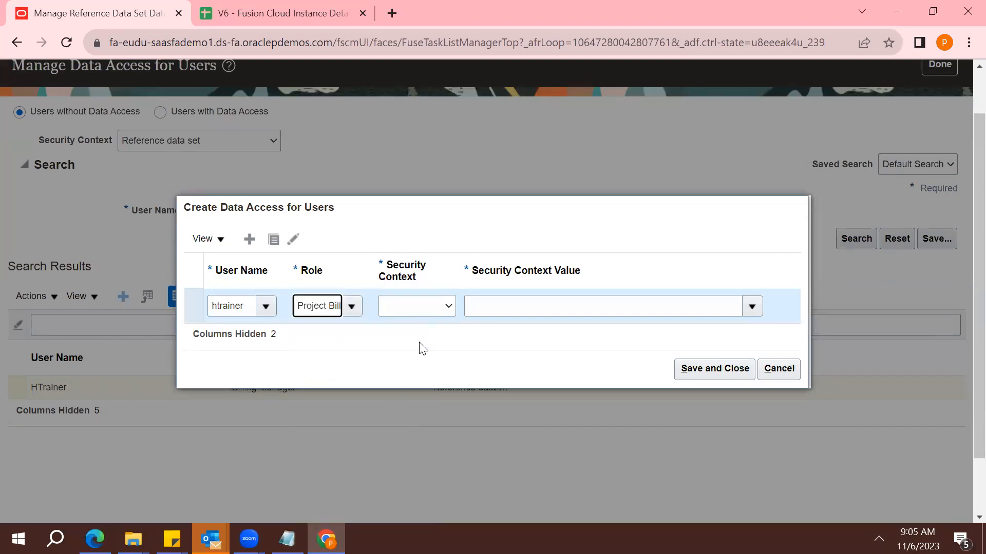
{"action": "left_click", "coordinate": [288, 539]}
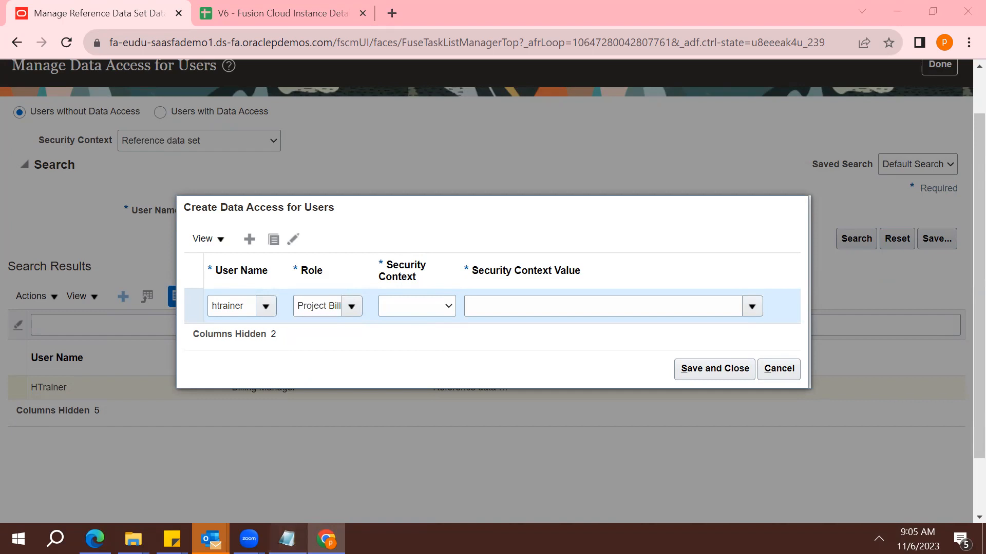
{"action": "left_click", "coordinate": [227, 457]}
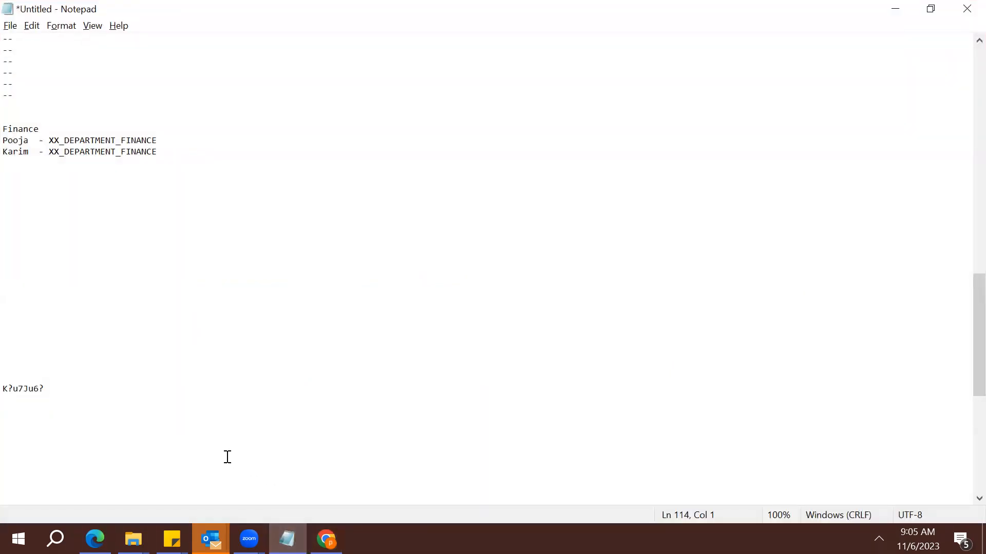
Step: Type a 'Roles' heading with Project Billing Specialist, Project Accountant, Financial Analyst, Application Implementation consultant
{"action": "type", "text": "Project Billing Special"}
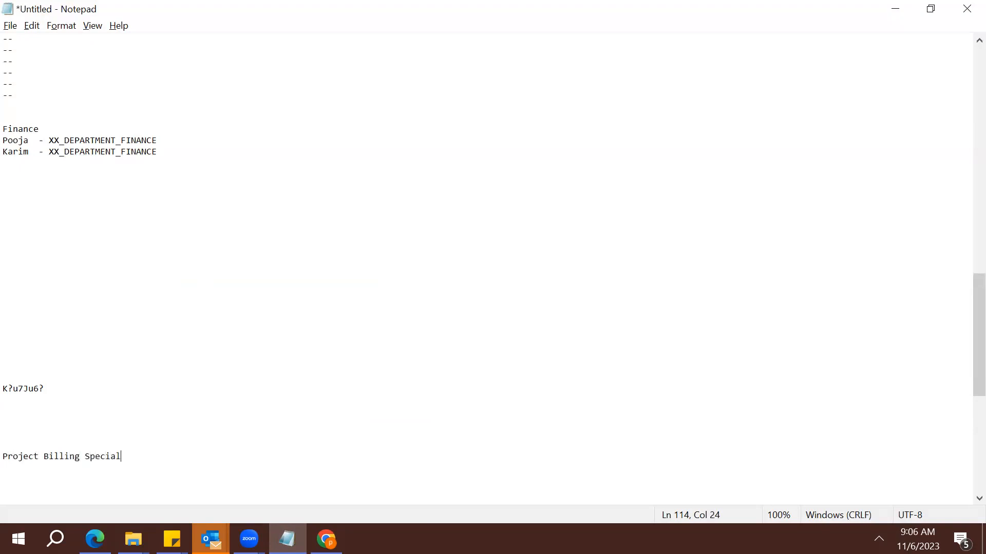
{"action": "type", "text": "ist"}
{"action": "key", "text": "Return"}
{"action": "key", "text": "Up"}
{"action": "type", "text": "Roles"}
{"action": "key", "text": "Down"}
{"action": "key", "text": "Down"}
{"action": "type", "text": "Project Accountant"}
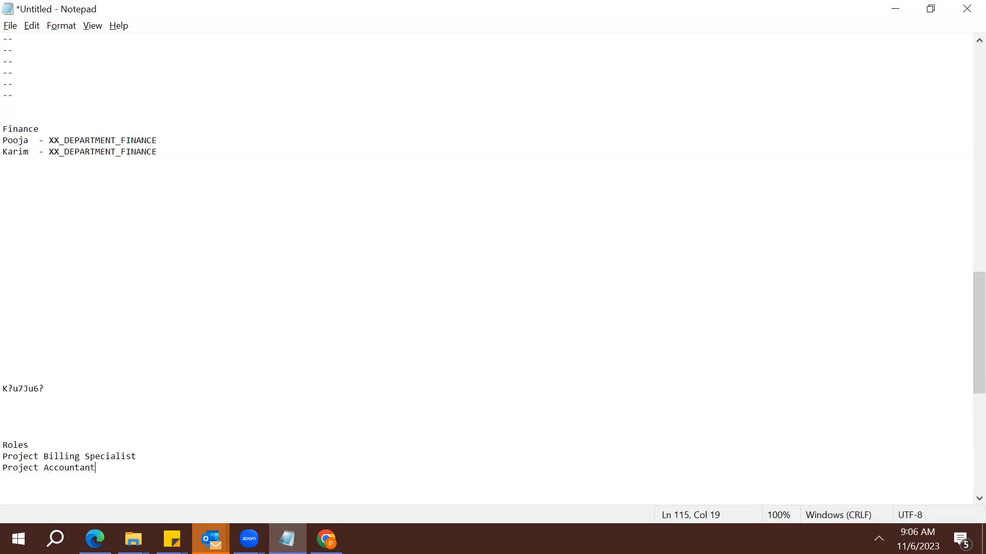
{"action": "key", "text": "Return"}
{"action": "type", "text": "Financial Analyst"}
{"action": "key", "text": "Return"}
{"action": "type", "text": "App"}
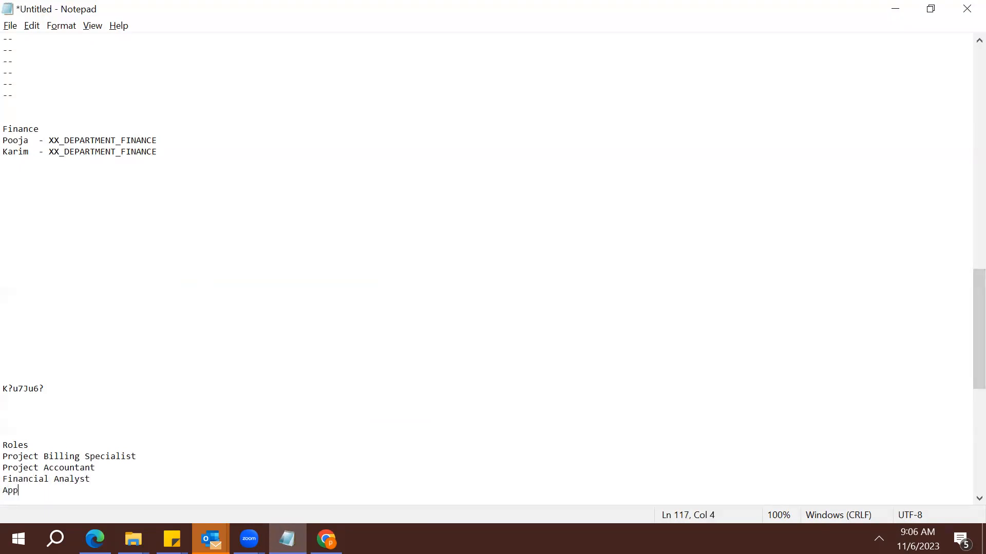
{"action": "type", "text": "lication Implementation consultant"}
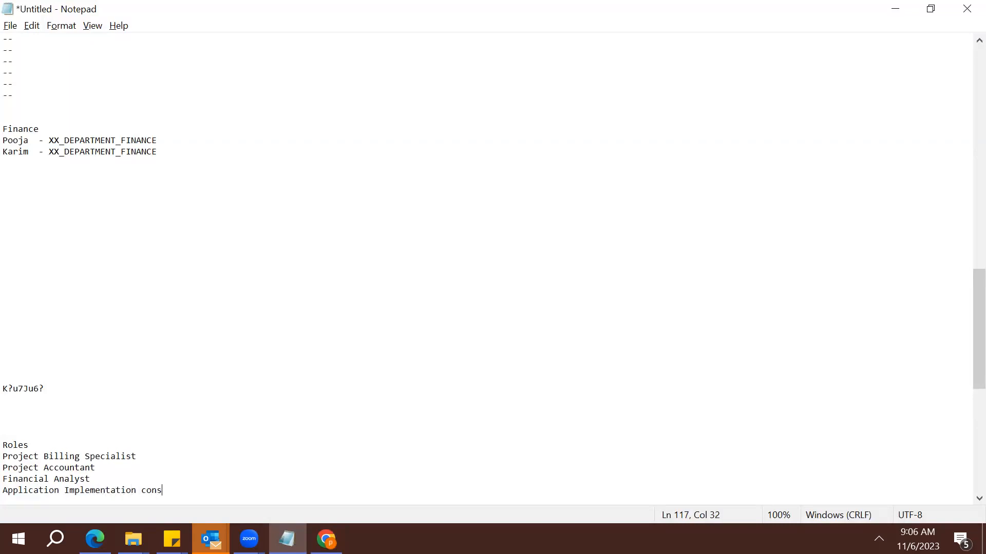
Step: Insert Project Manager and Employee into the roles list
{"action": "key", "text": "shift+Up"}
{"action": "key", "text": "shift+Up"}
{"action": "key", "text": "shift+Up"}
{"action": "key", "text": "shift+Up"}
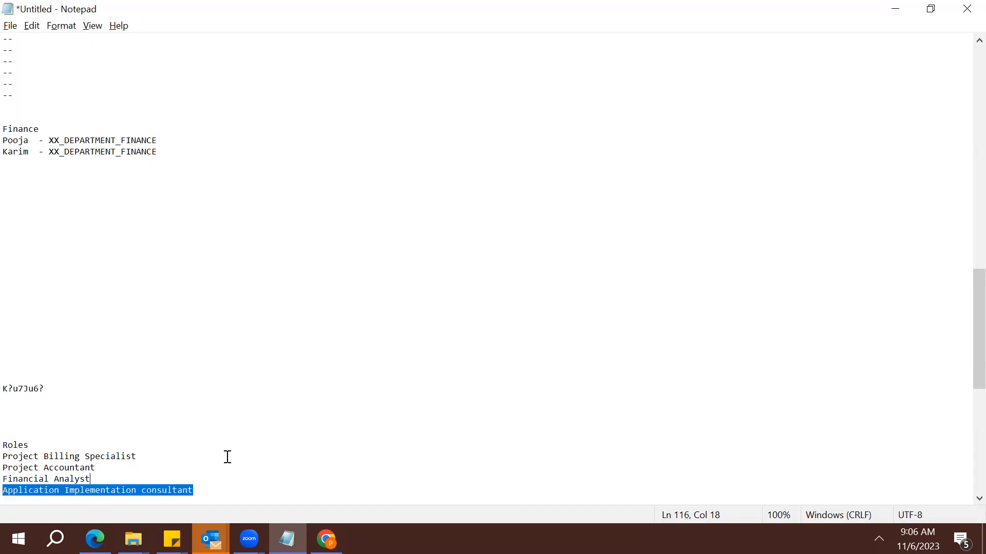
{"action": "key", "text": "Right"}
{"action": "key", "text": "Up"}
{"action": "key", "text": "Up"}
{"action": "key", "text": "Up"}
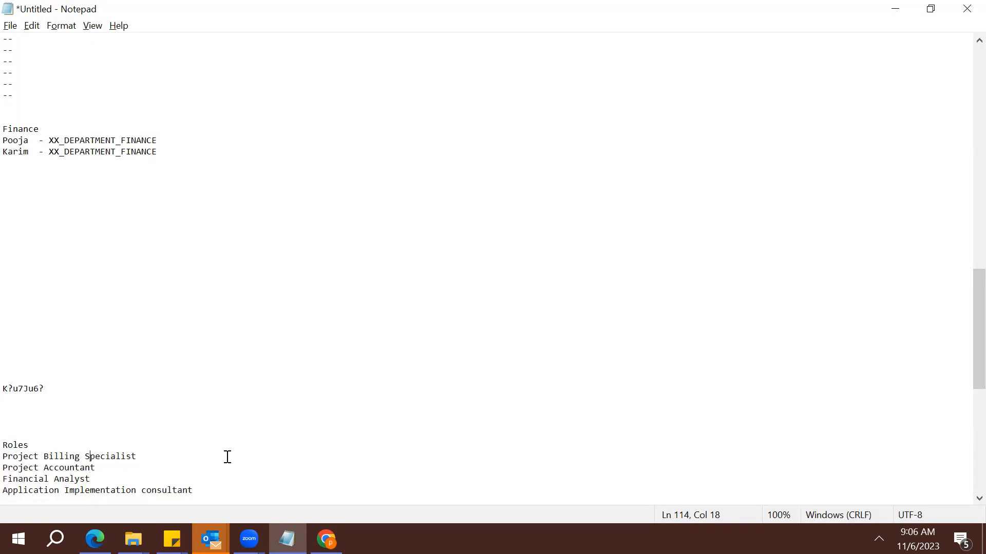
{"action": "left_click", "coordinate": [148, 459]}
{"action": "key", "text": "Return"}
{"action": "type", "text": "Project"}
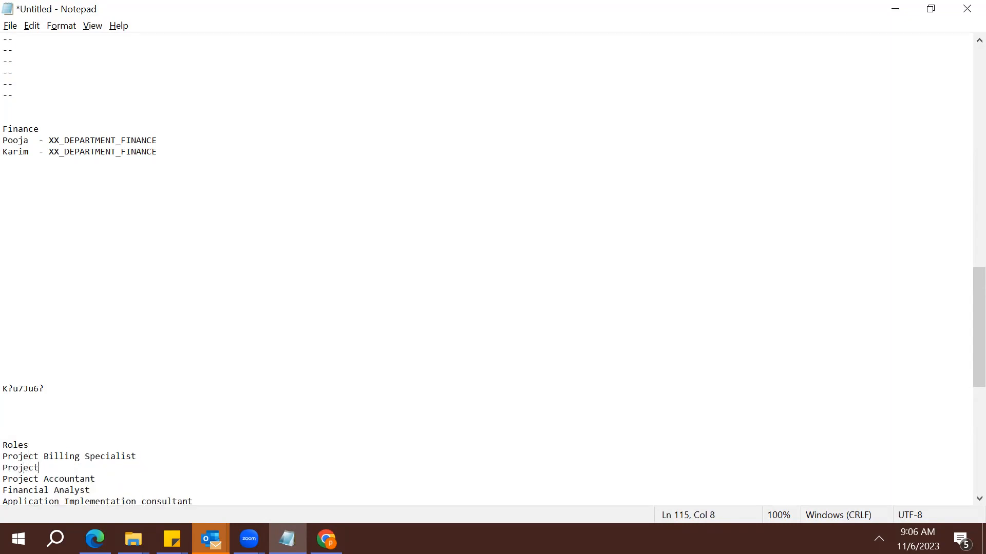
{"action": "type", "text": " Manager"}
{"action": "key", "text": "Down"}
{"action": "key", "text": "Right"}
{"action": "key", "text": "Return"}
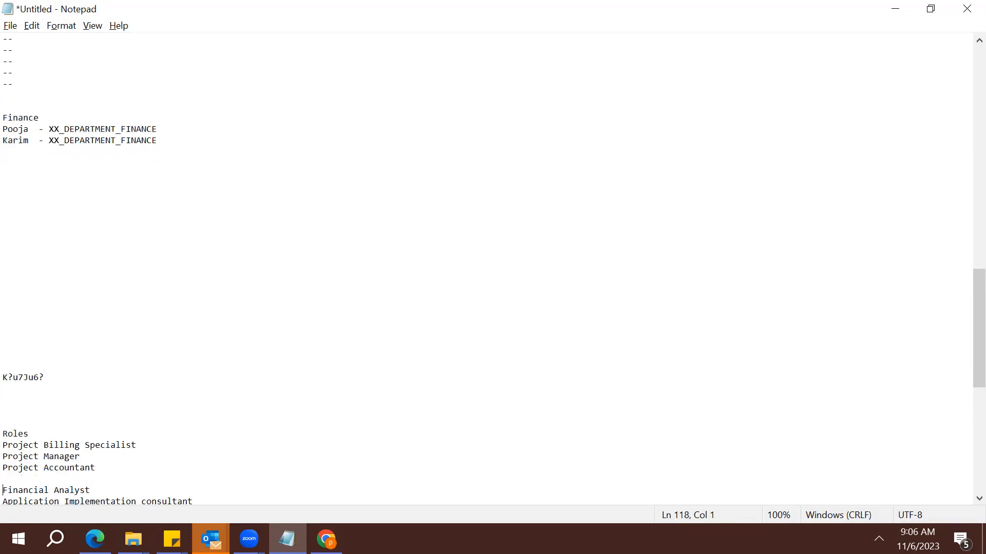
{"action": "key", "text": "Up"}
{"action": "type", "text": "Employee"}
Step: Add Contract Admin as the first role under the Roles heading
{"action": "key", "text": "Up"}
{"action": "key", "text": "Return"}
{"action": "type", "text": "Conyf"}
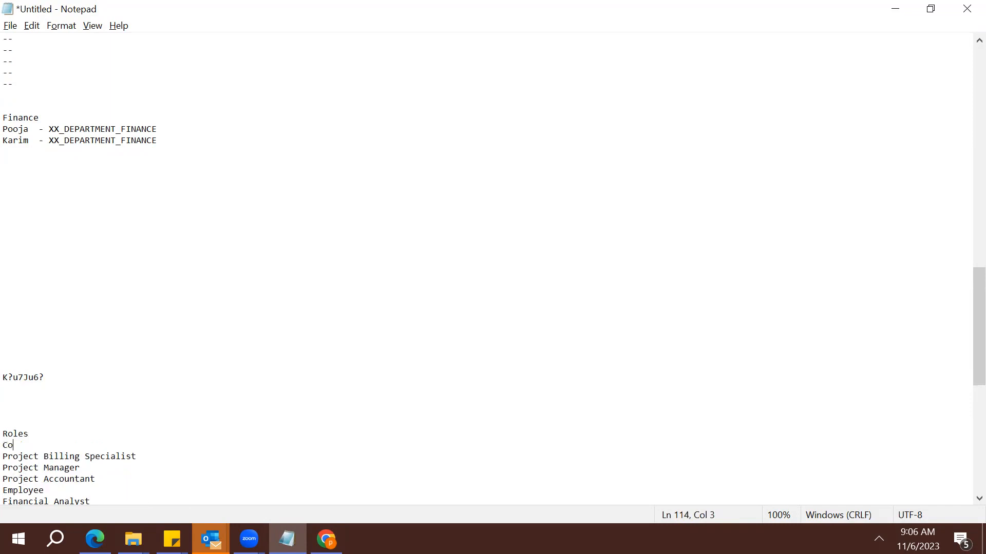
{"action": "key", "text": "BackSpace"}
{"action": "key", "text": "BackSpace"}
{"action": "type", "text": "tract Admin"}
{"action": "key", "text": "Down"}
{"action": "key", "text": "Down"}
{"action": "key", "text": "Down"}
{"action": "key", "text": "Down"}
{"action": "key", "text": "Down"}
Step: Select the whole roles list, then clear the selection
{"action": "key", "text": "shift+Up"}
{"action": "key", "text": "shift+Up"}
{"action": "key", "text": "shift+Up"}
{"action": "key", "text": "shift+Up"}
{"action": "key", "text": "shift+Up"}
{"action": "key", "text": "shift+Up"}
{"action": "key", "text": "shift+Up"}
{"action": "key", "text": "shift+Up"}
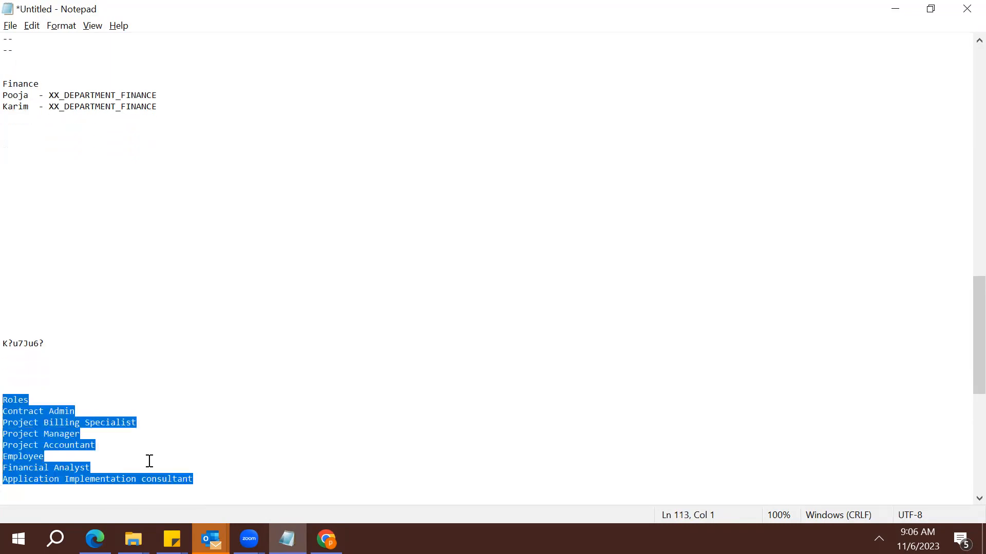
{"action": "left_click", "coordinate": [249, 539]}
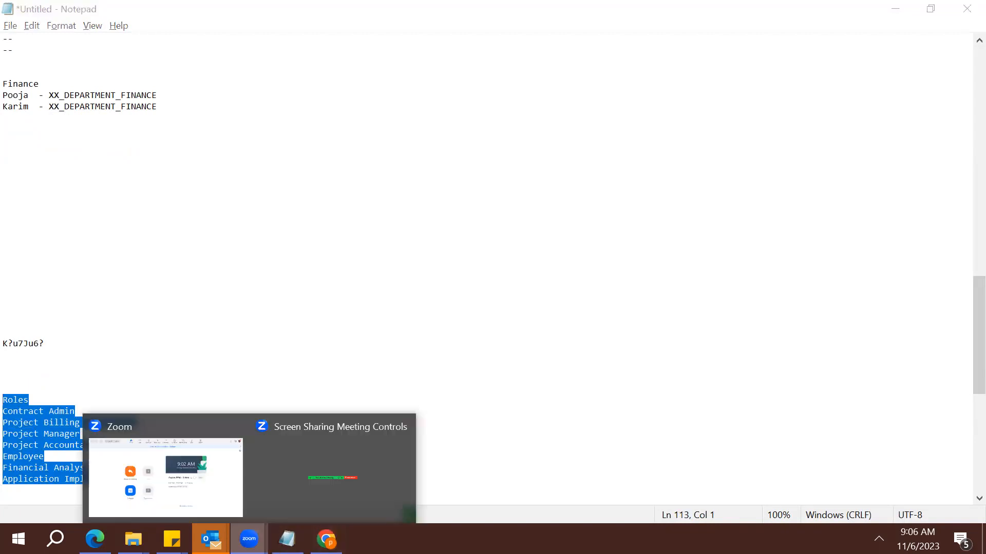
{"action": "left_click", "coordinate": [294, 481]}
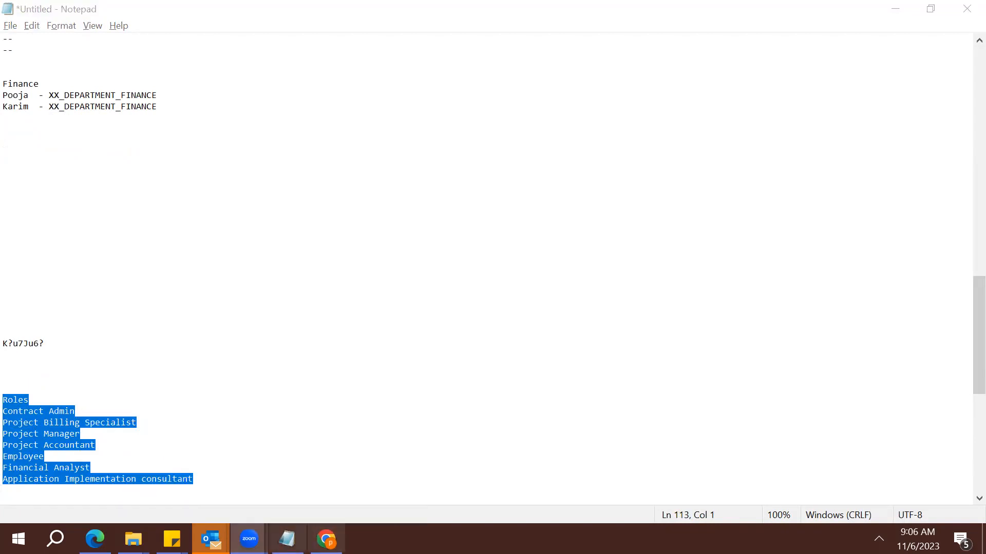
{"action": "mouse_move", "coordinate": [248, 539]}
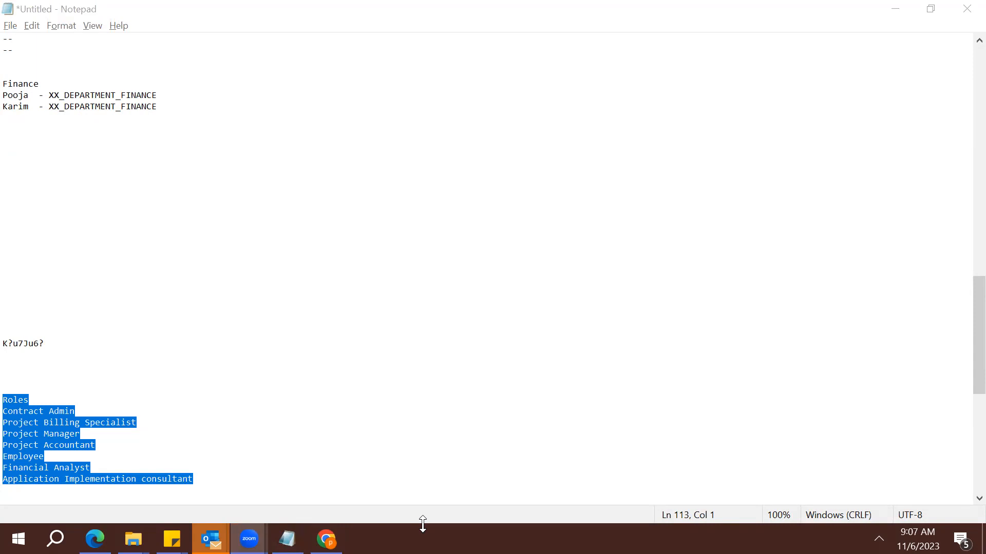
{"action": "left_click", "coordinate": [529, 301]}
{"action": "left_click", "coordinate": [526, 310]}
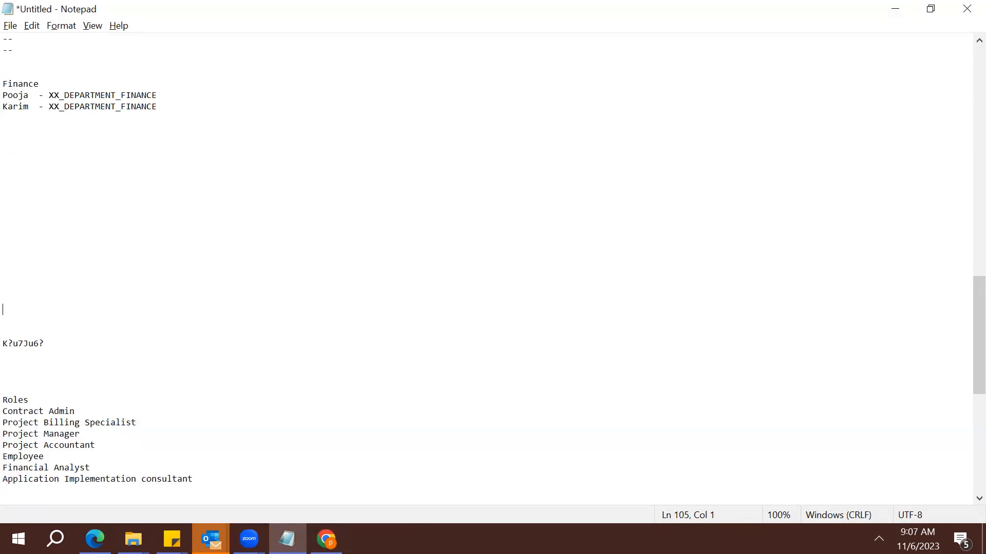
{"action": "key", "text": "alt+Tab"}
Step: Set the row's security context to Business unit with value Australia Business Unit
{"action": "triple_click", "coordinate": [322, 304]}
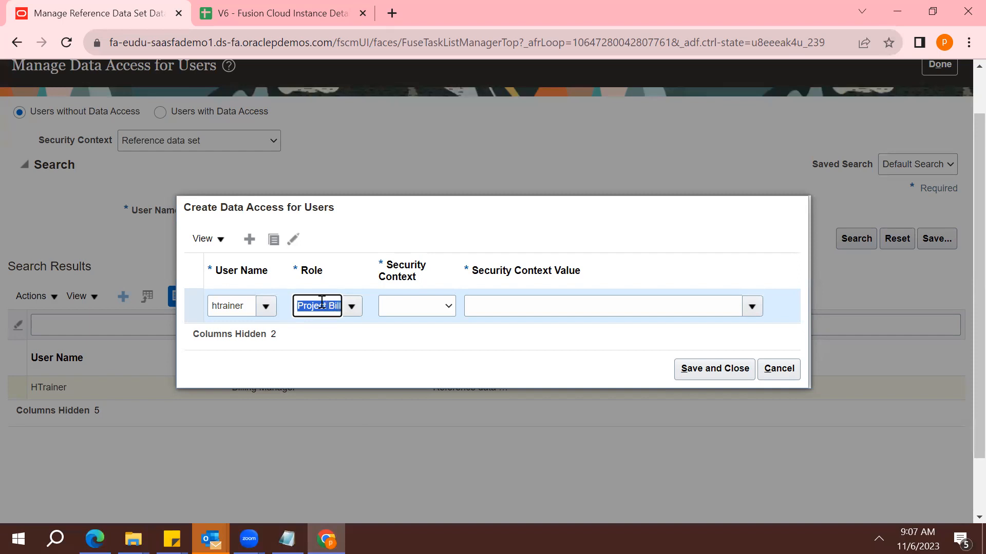
{"action": "left_click", "coordinate": [446, 307]}
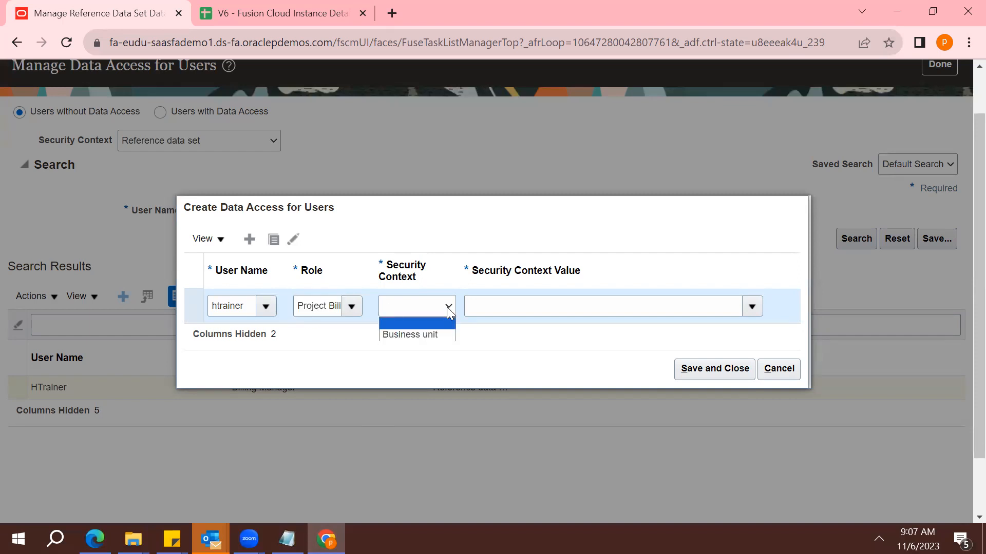
{"action": "left_click", "coordinate": [434, 334]}
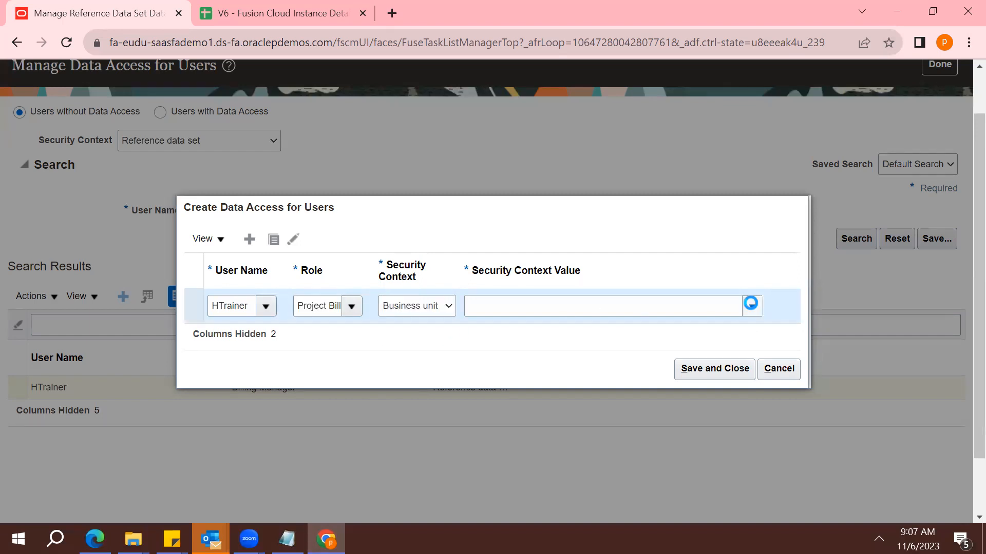
{"action": "left_click", "coordinate": [752, 307]}
{"action": "scroll", "coordinate": [964, 508], "scroll_direction": "down", "scroll_amount": 1}
{"action": "left_click", "coordinate": [767, 450]}
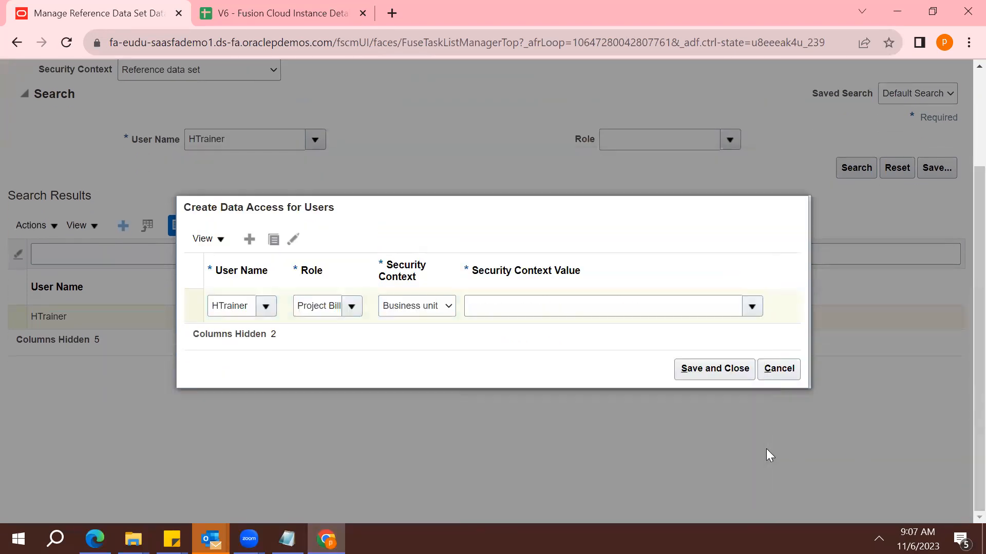
{"action": "left_click", "coordinate": [752, 305]}
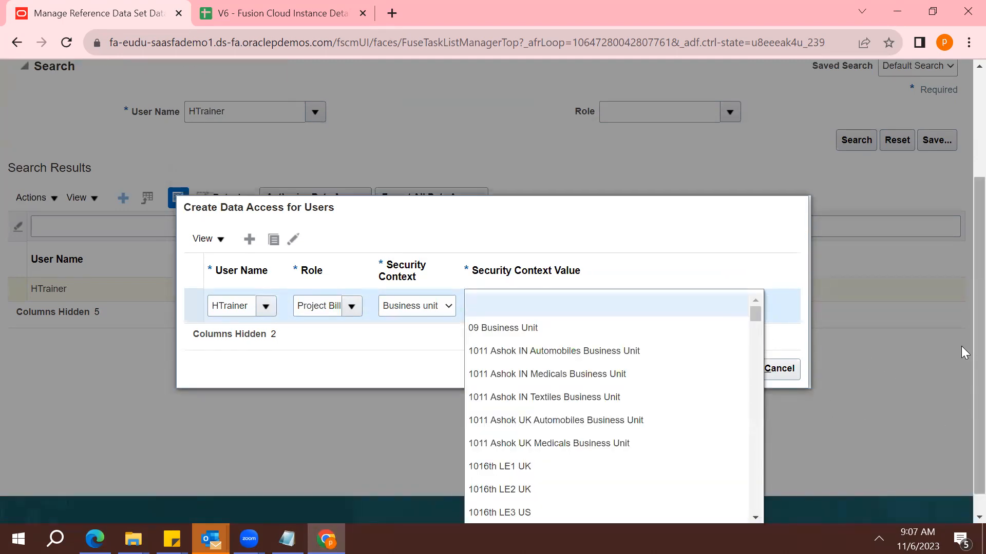
{"action": "scroll", "coordinate": [960, 346], "scroll_direction": "down", "scroll_amount": 1}
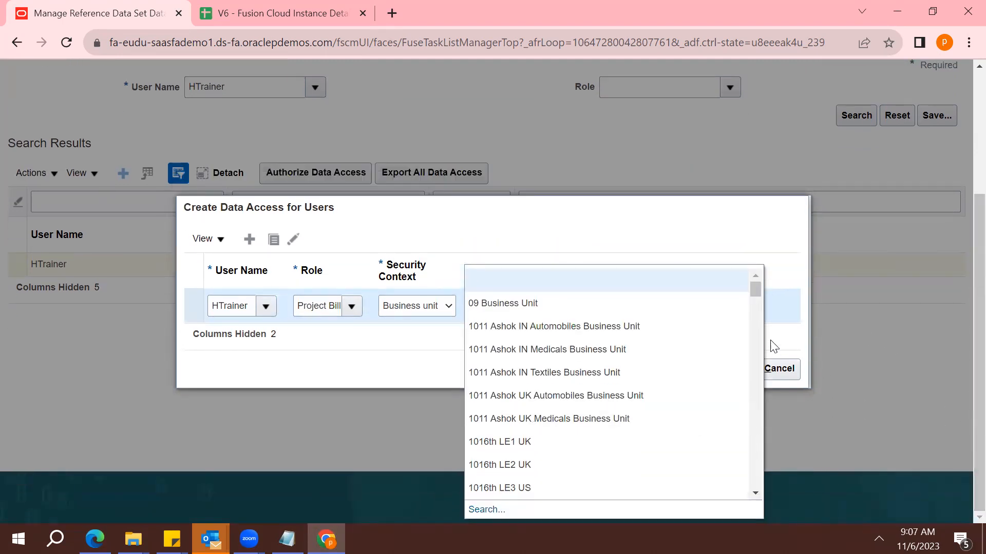
{"action": "scroll", "coordinate": [619, 234], "scroll_direction": "up", "scroll_amount": 2}
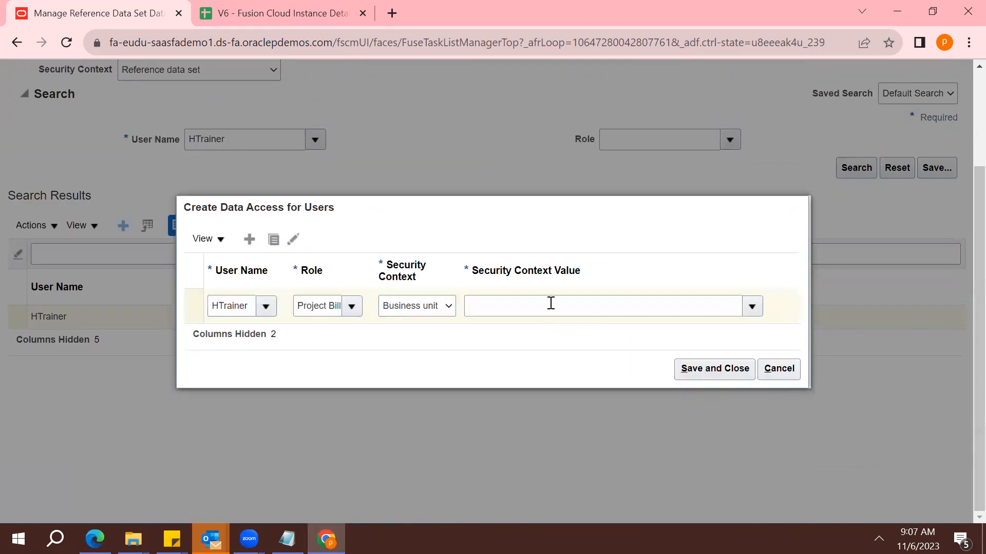
{"action": "left_click", "coordinate": [550, 304]}
{"action": "key", "text": "BackSpace"}
{"action": "key", "text": "BackSpace"}
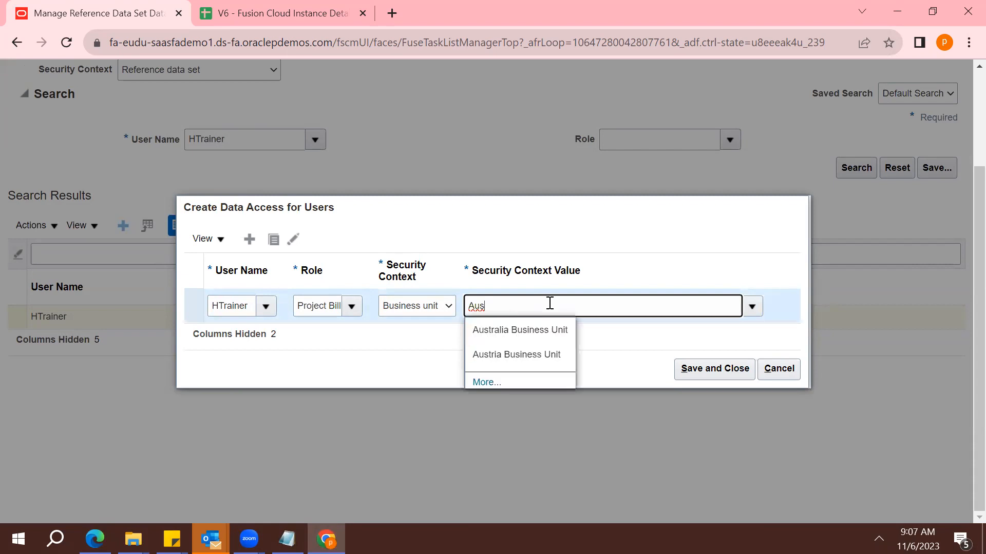
{"action": "left_click", "coordinate": [538, 330]}
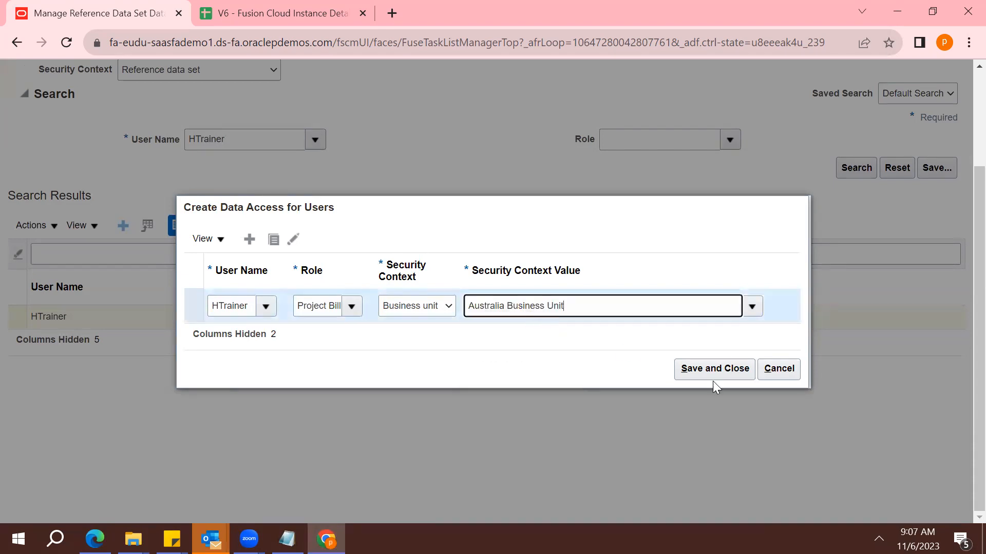
Step: Save the new data access and finish with Done
{"action": "left_click", "coordinate": [698, 364]}
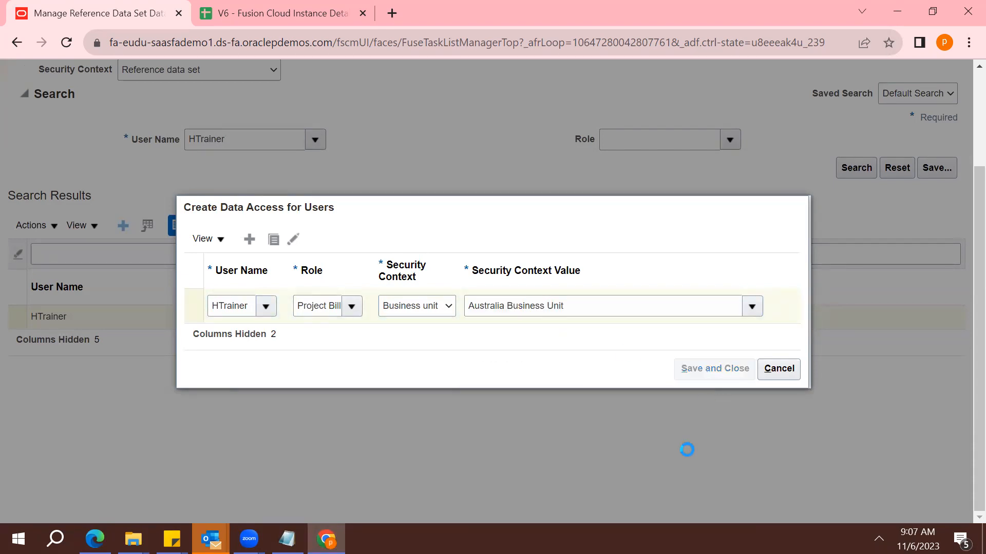
{"action": "scroll", "coordinate": [961, 125], "scroll_direction": "up", "scroll_amount": 3}
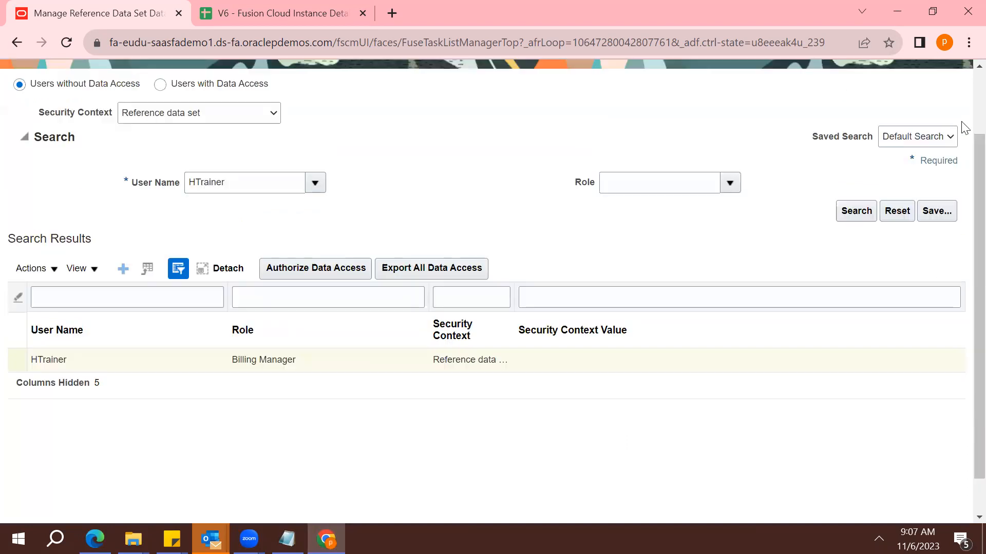
{"action": "left_click", "coordinate": [931, 121]}
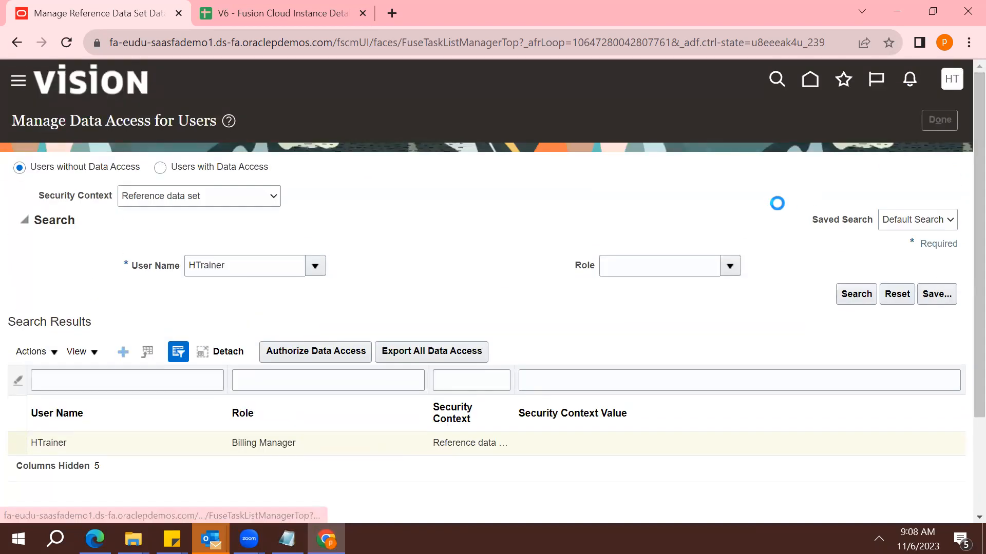
Step: Search tasks for 'Run user' and submit the Run User and Roles Synchronization Process
{"action": "triple_click", "coordinate": [571, 165]}
{"action": "key", "text": "BackSpace"}
{"action": "type", "text": "Run user"}
{"action": "key", "text": "Return"}
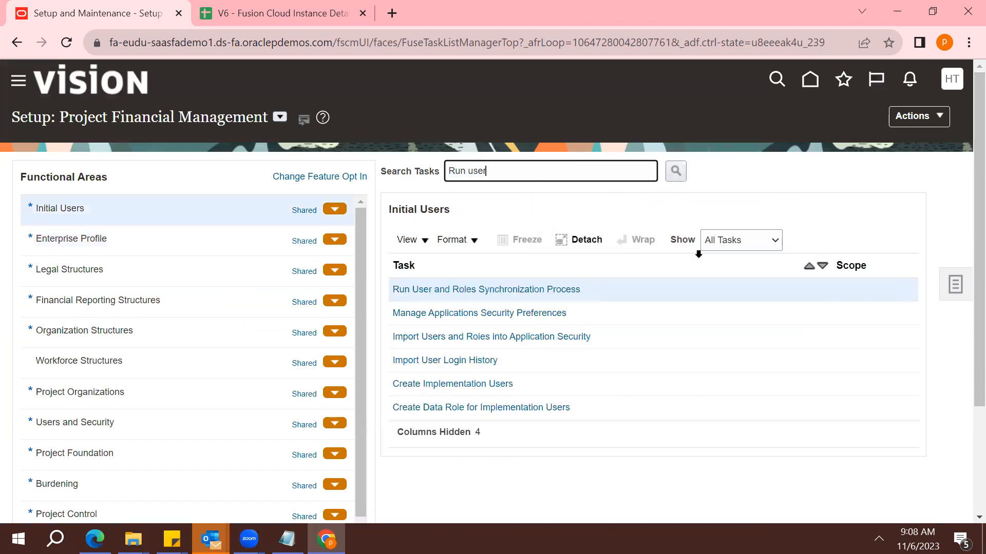
{"action": "left_click", "coordinate": [488, 292]}
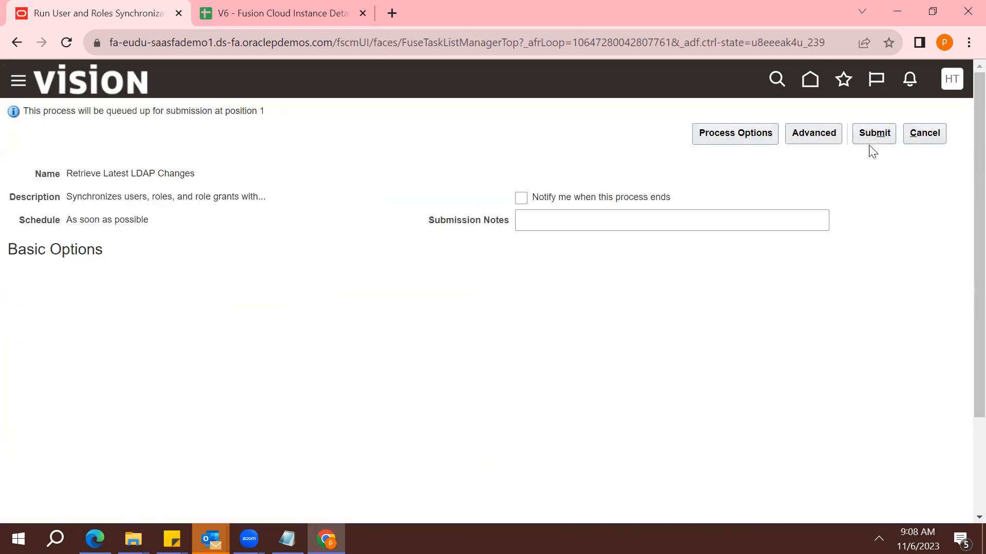
{"action": "left_click", "coordinate": [877, 135]}
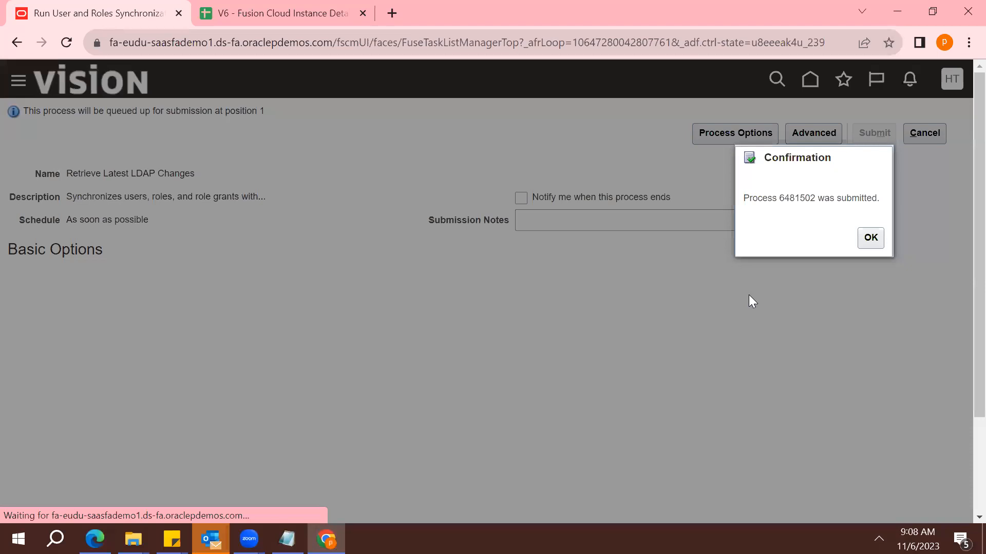
{"action": "left_click", "coordinate": [869, 239]}
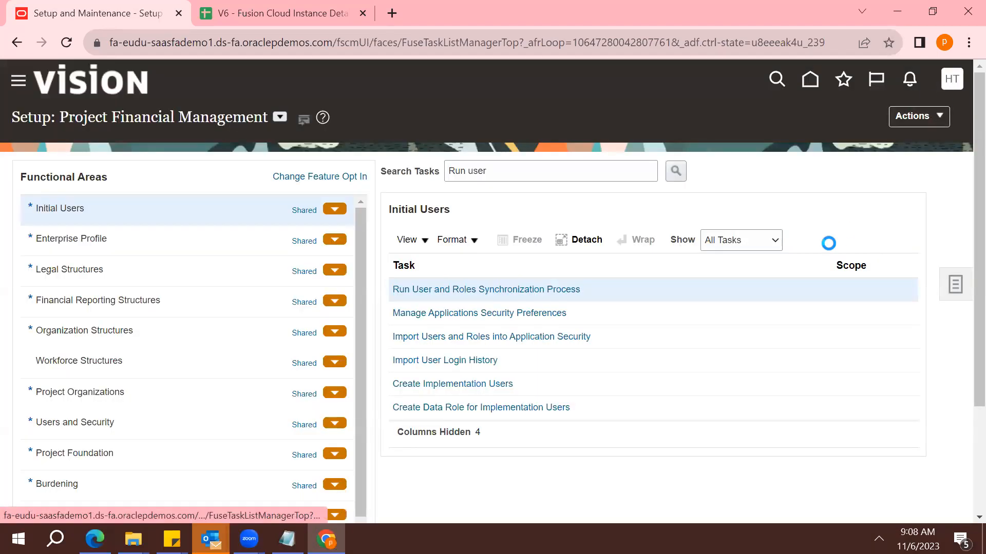
Step: Return home, reopen Manage Invoices to confirm only US1 Business Unit, then choose Sign Out
{"action": "left_click", "coordinate": [545, 114]}
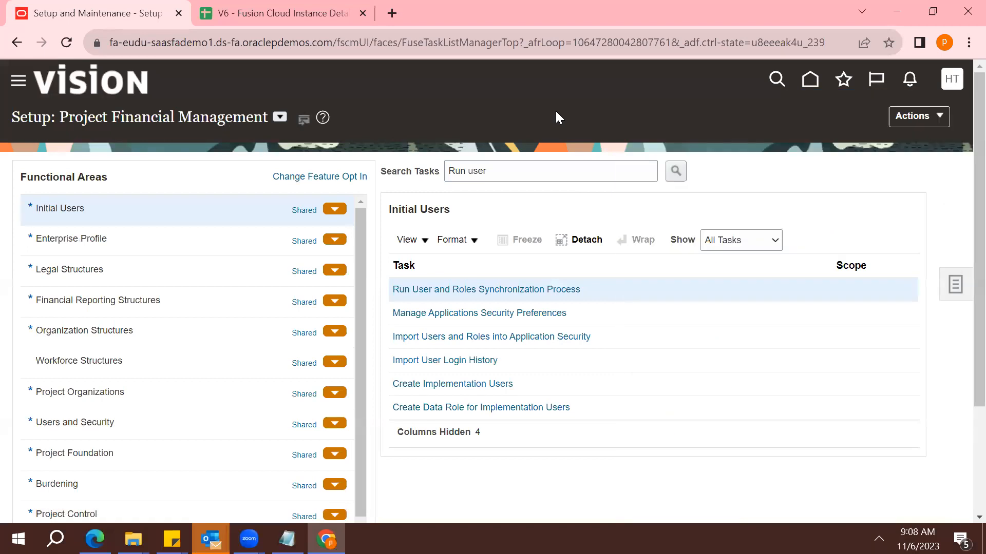
{"action": "left_click", "coordinate": [814, 82]}
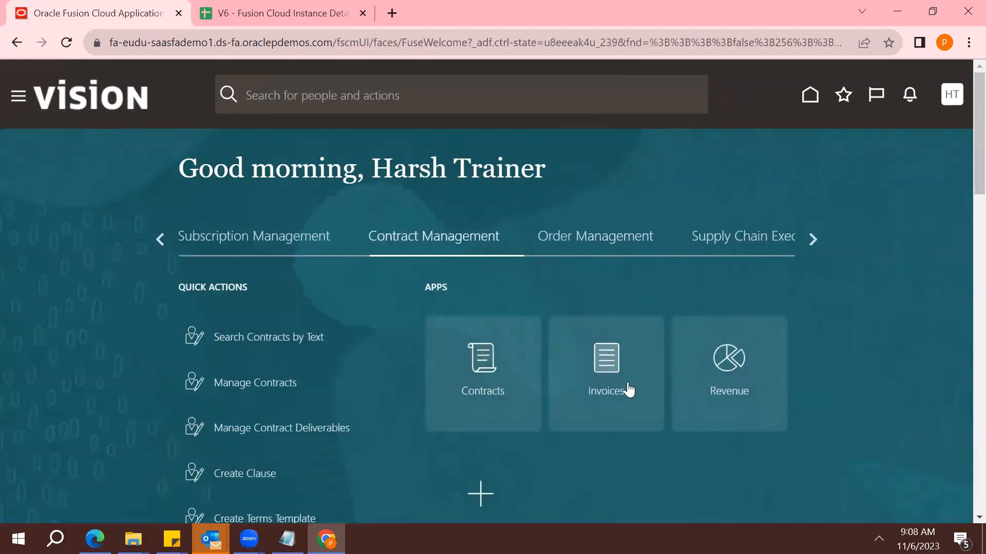
{"action": "left_click", "coordinate": [628, 390]}
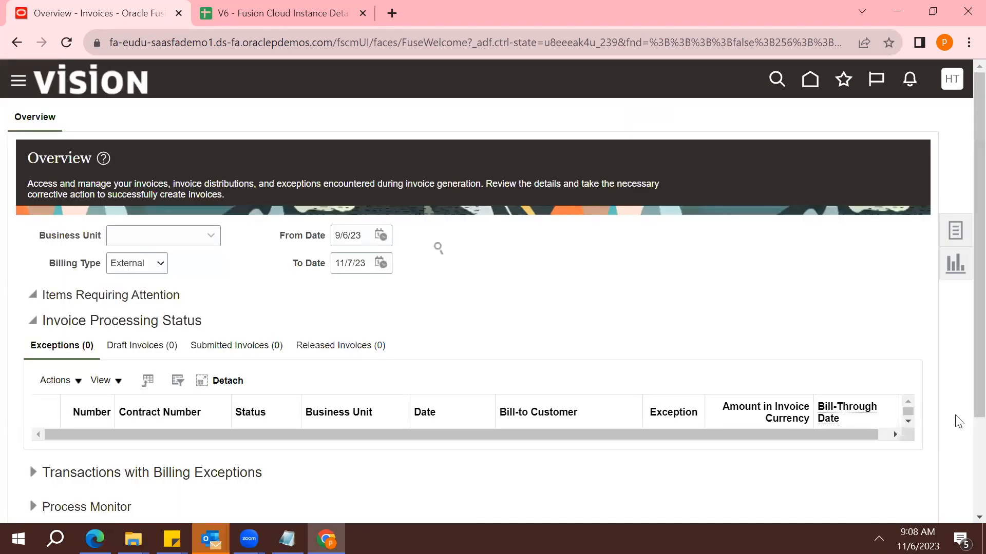
{"action": "left_click", "coordinate": [953, 234]}
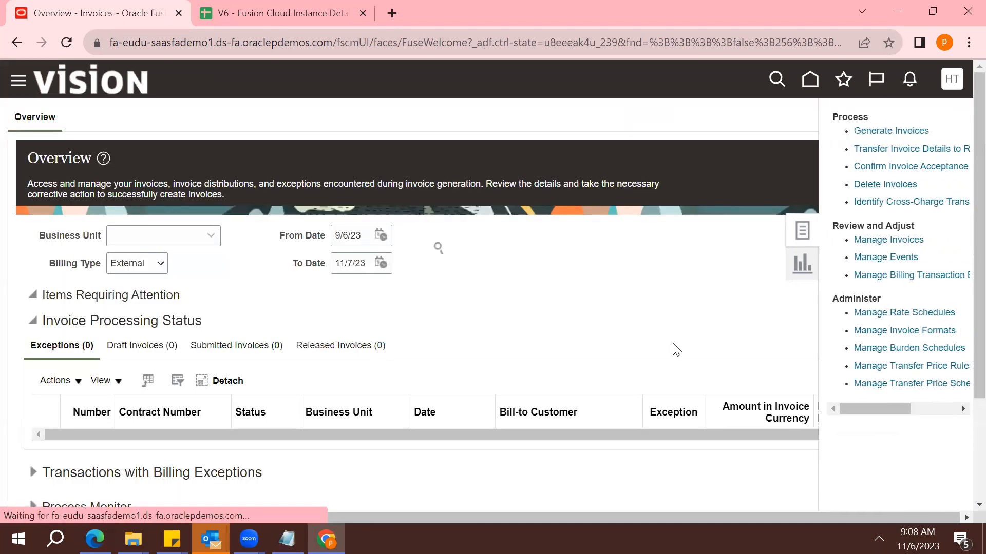
{"action": "left_click", "coordinate": [872, 239]}
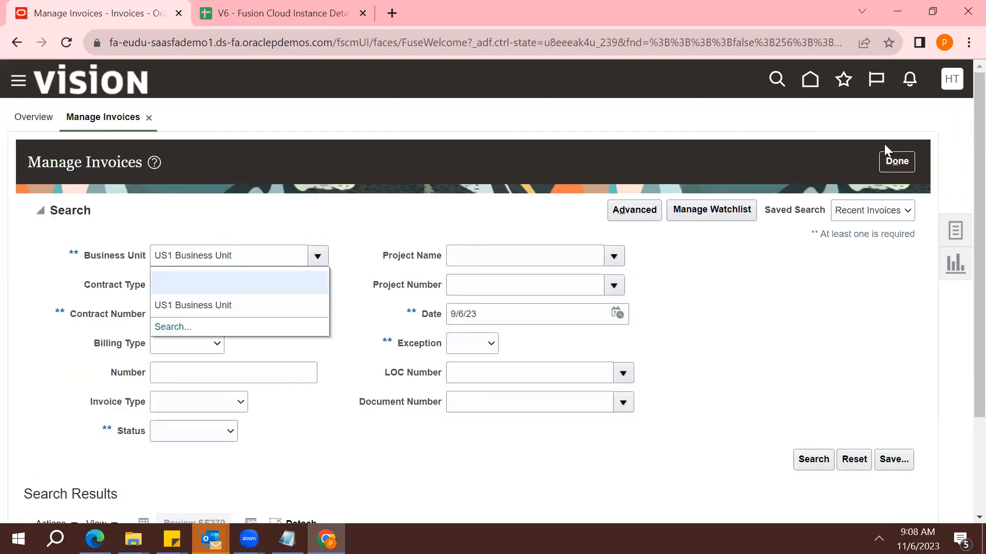
{"action": "left_click", "coordinate": [952, 79]}
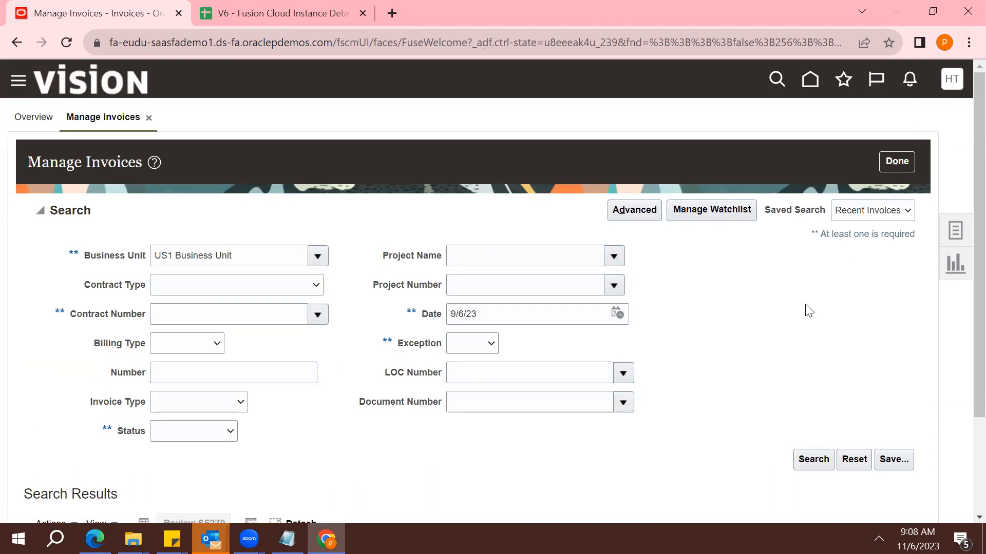
{"action": "left_click", "coordinate": [927, 117]}
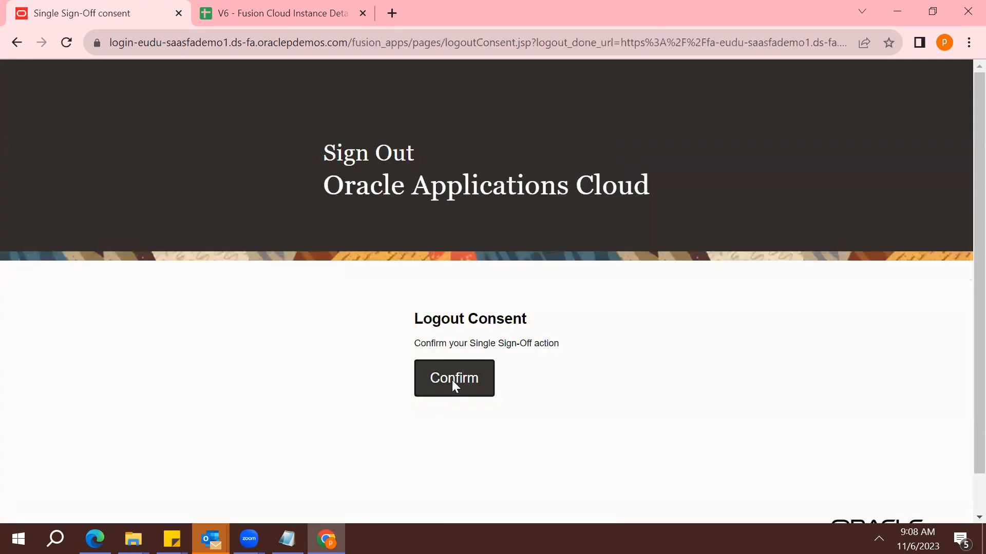
Step: Confirm sign-out and sign back in with the trainer user ID and password
{"action": "left_click", "coordinate": [453, 379]}
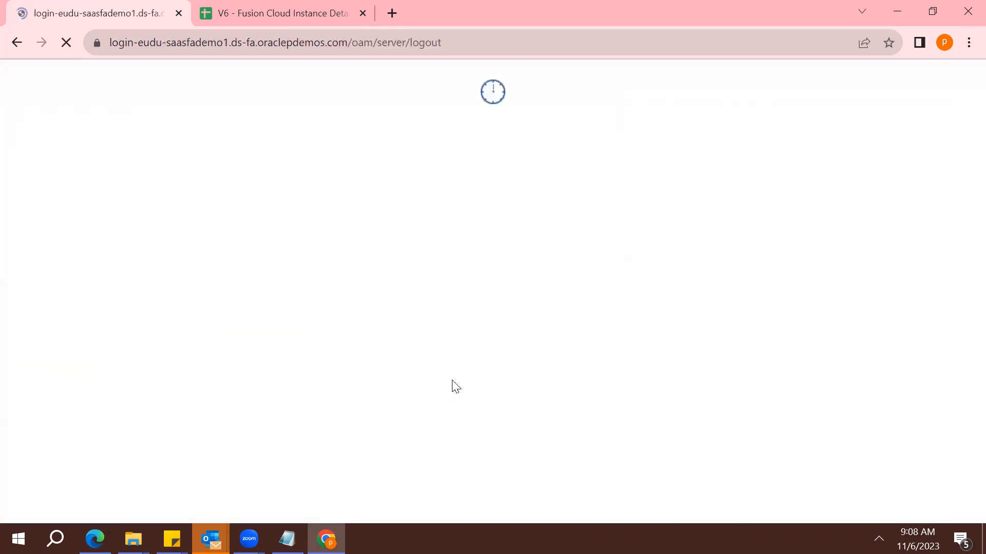
{"action": "type", "text": "htrainer"}
{"action": "key", "text": "Tab"}
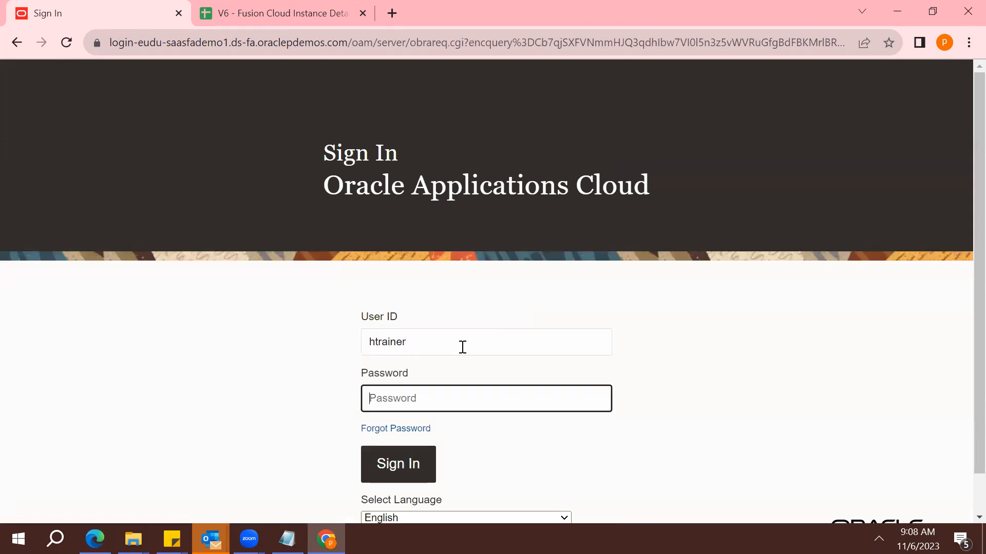
{"action": "type", "text": "•"}
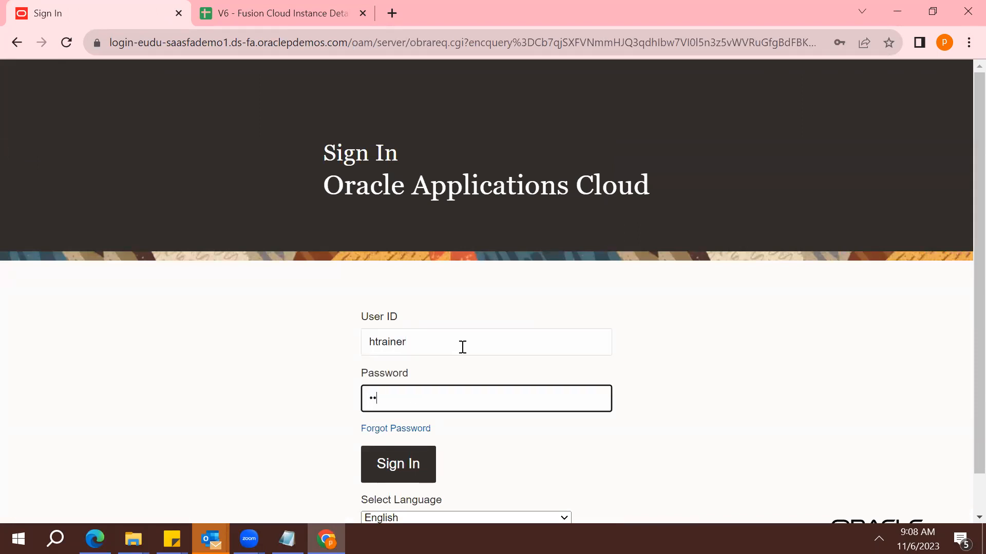
{"action": "key", "text": "Return"}
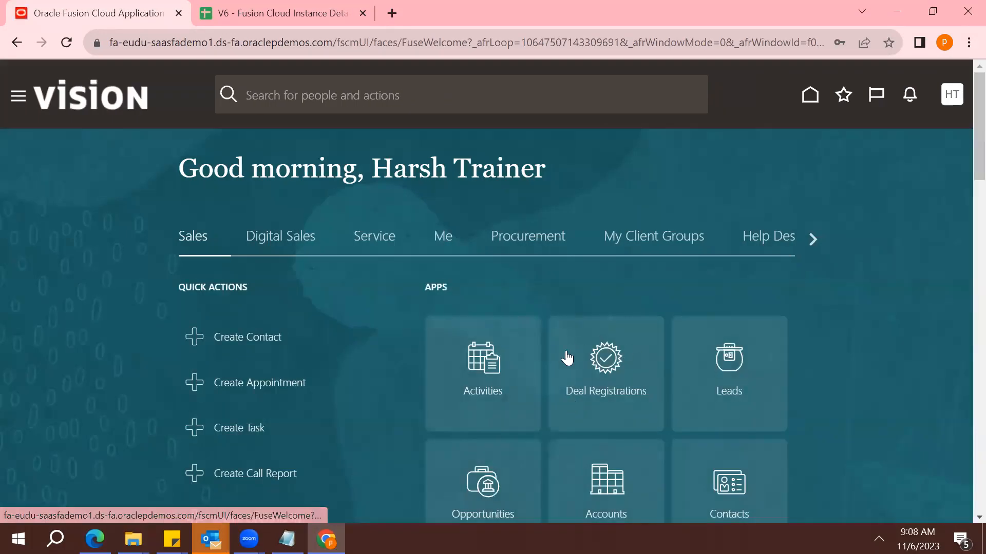
Step: Go to the Contract Management group and open Manage Invoices from the invoice tasks
{"action": "left_click", "coordinate": [814, 238]}
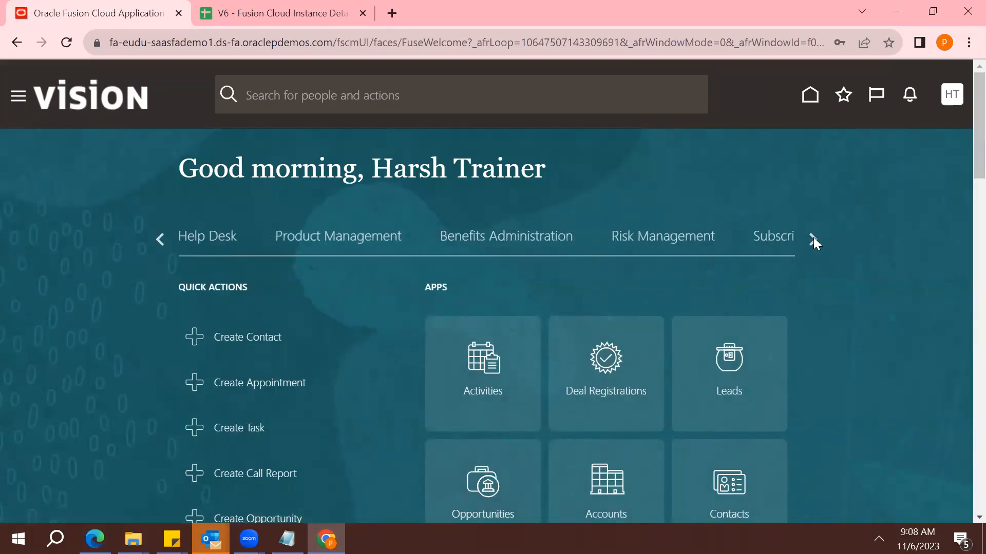
{"action": "left_click", "coordinate": [813, 238]}
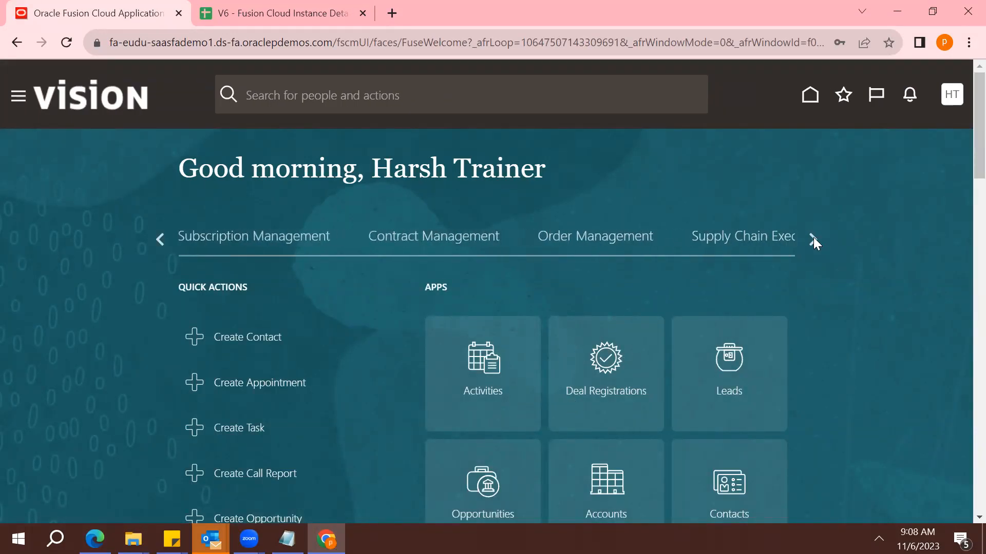
{"action": "left_click", "coordinate": [814, 238]}
{"action": "left_click", "coordinate": [813, 237]}
{"action": "left_click", "coordinate": [161, 241]}
{"action": "left_click", "coordinate": [161, 241]}
{"action": "left_click", "coordinate": [415, 240]}
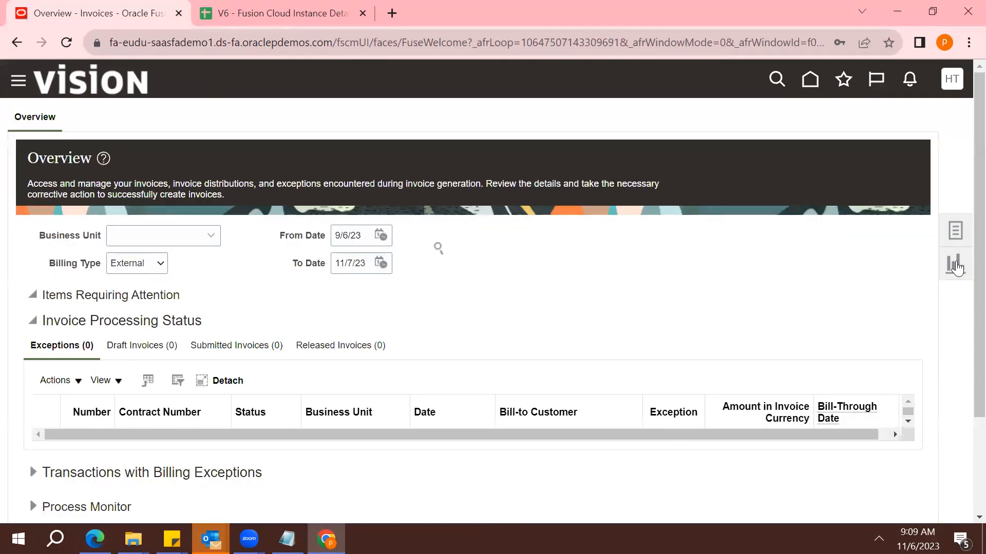
{"action": "left_click", "coordinate": [950, 234]}
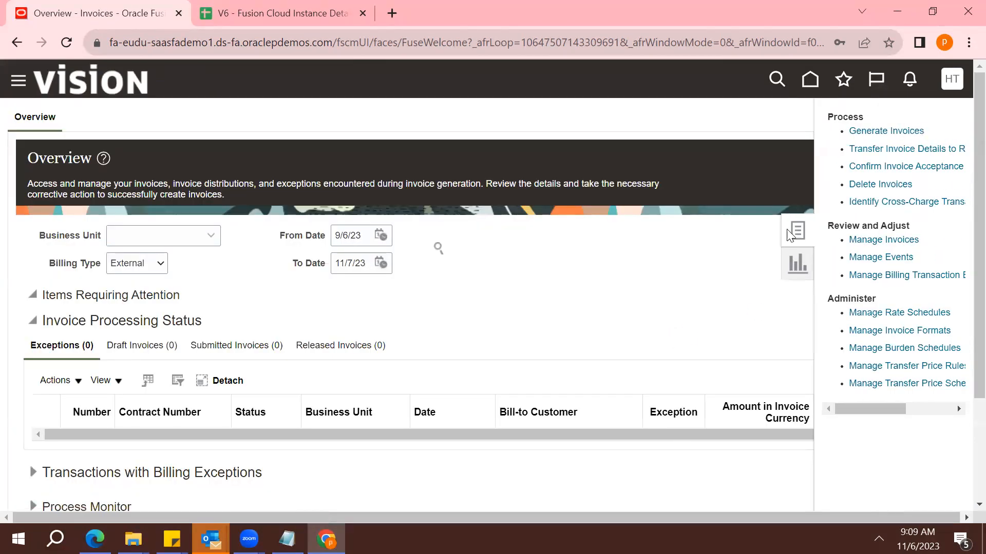
{"action": "left_click", "coordinate": [848, 237]}
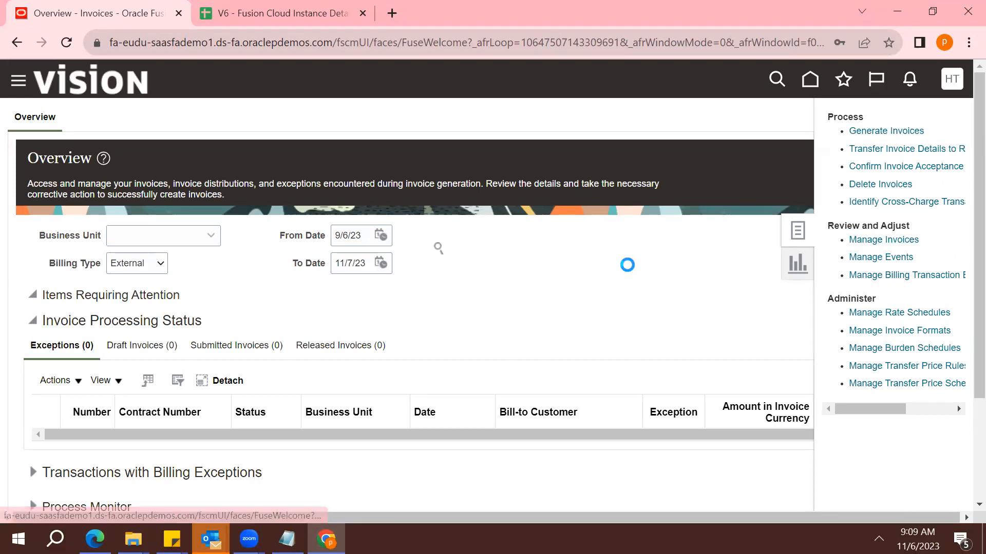
Step: Search business units for 'Aus', cancel the empty search, and close Manage Invoices
{"action": "left_click", "coordinate": [315, 258]}
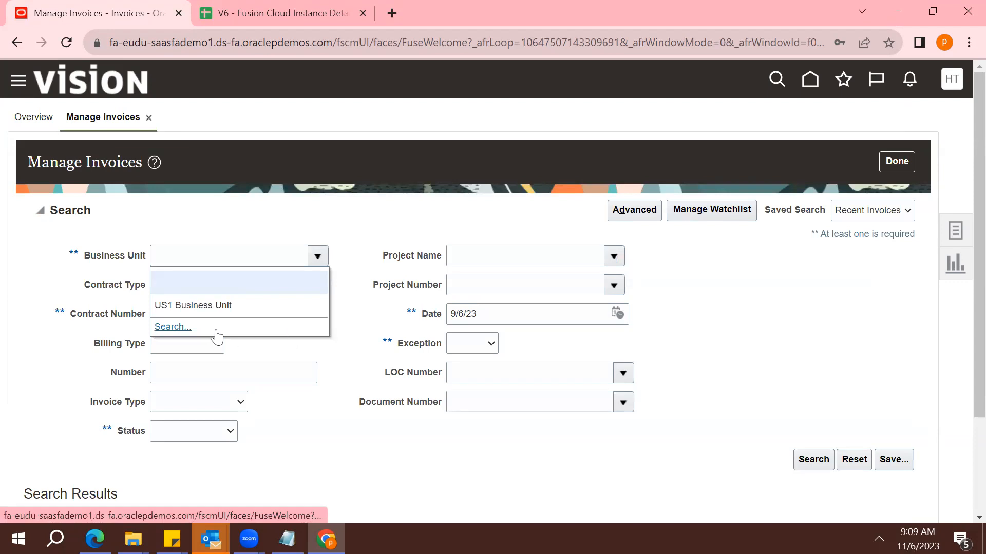
{"action": "left_click", "coordinate": [211, 331]}
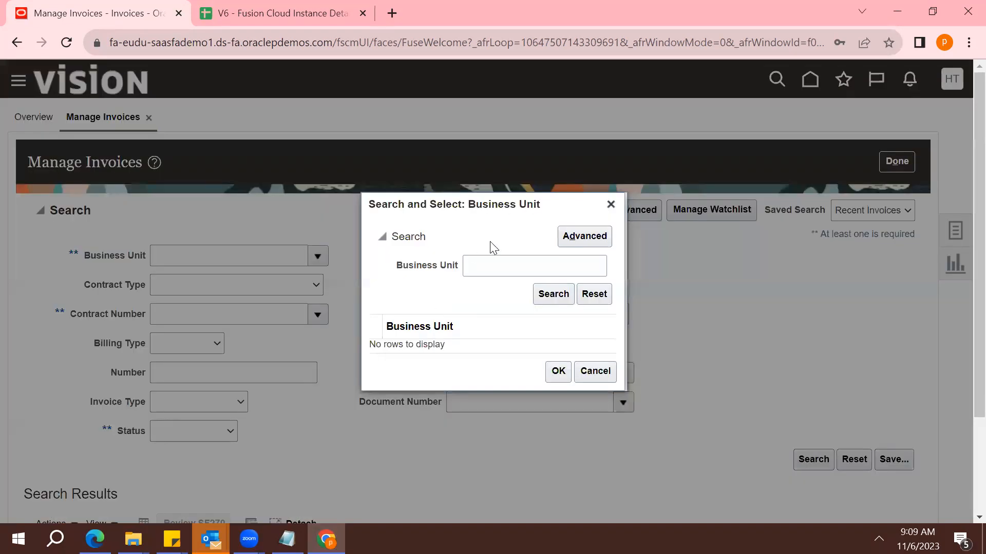
{"action": "left_click", "coordinate": [497, 269]}
{"action": "type", "text": "Auds"}
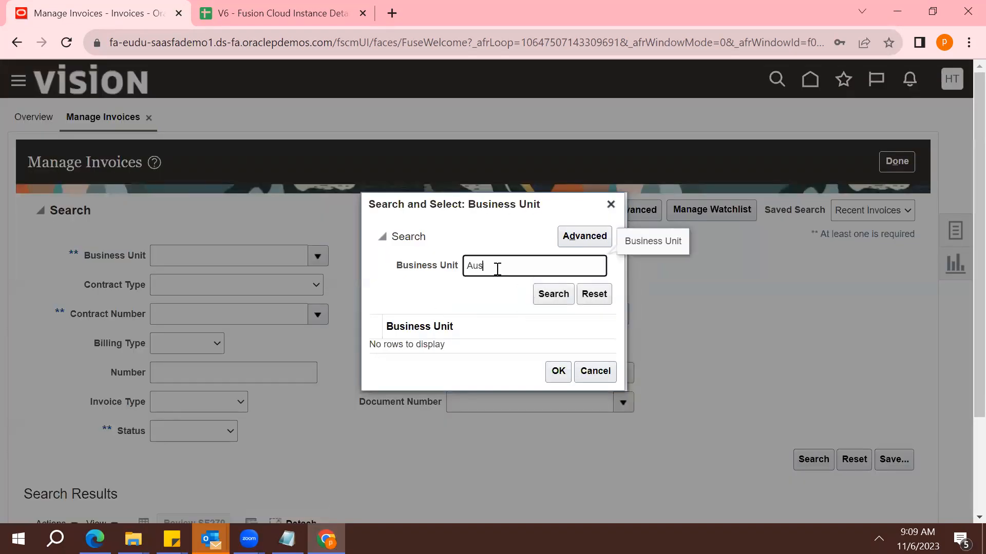
{"action": "left_click", "coordinate": [553, 293]}
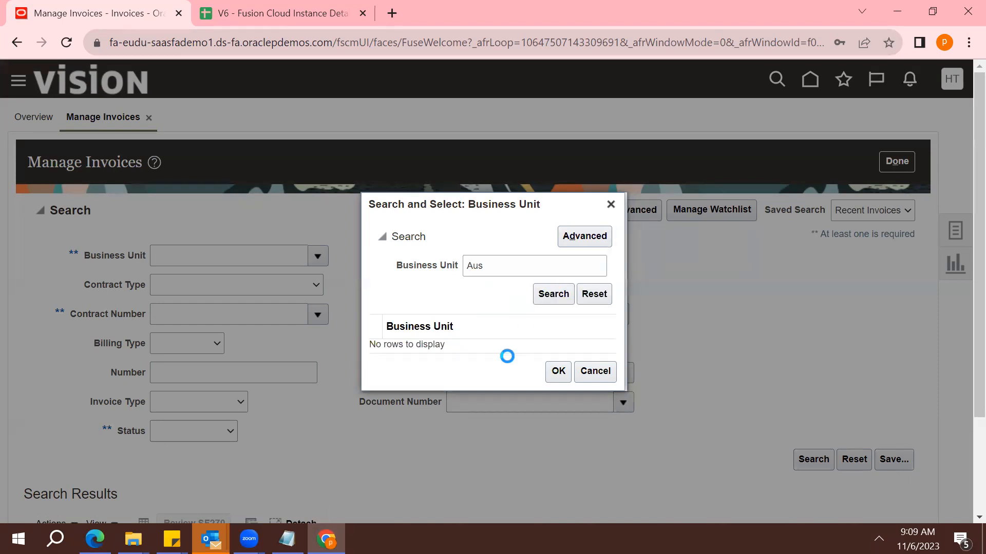
{"action": "left_click", "coordinate": [595, 371]}
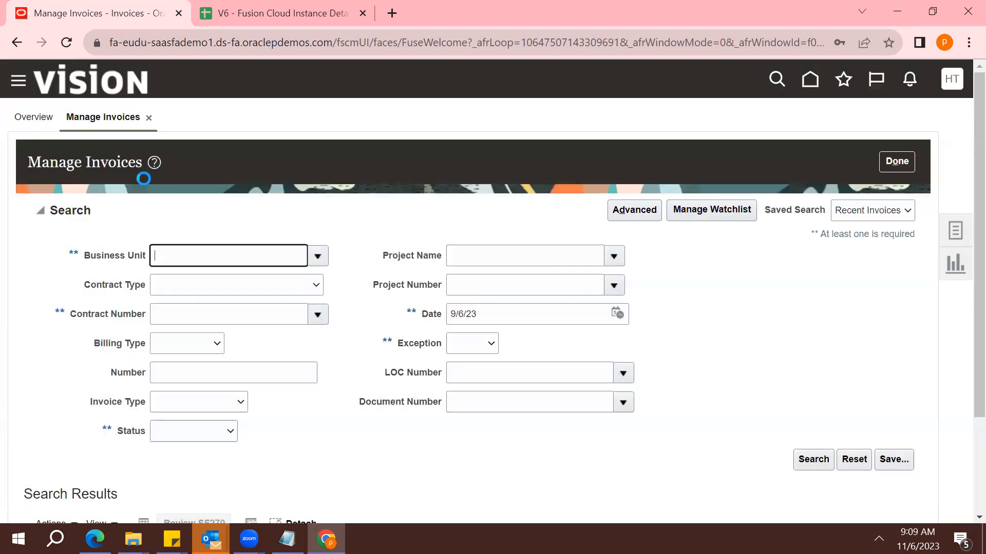
{"action": "left_click", "coordinate": [148, 120]}
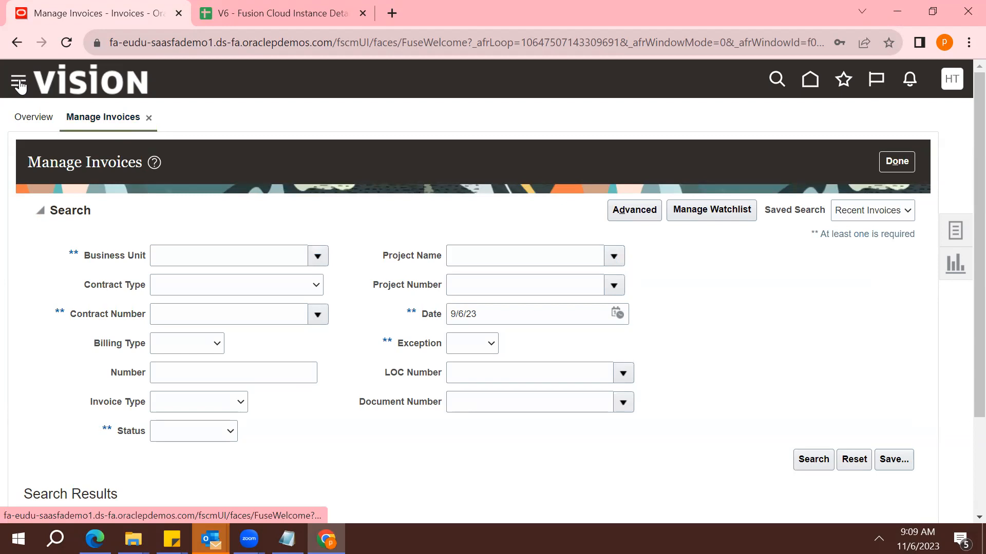
{"action": "left_click", "coordinate": [19, 82]}
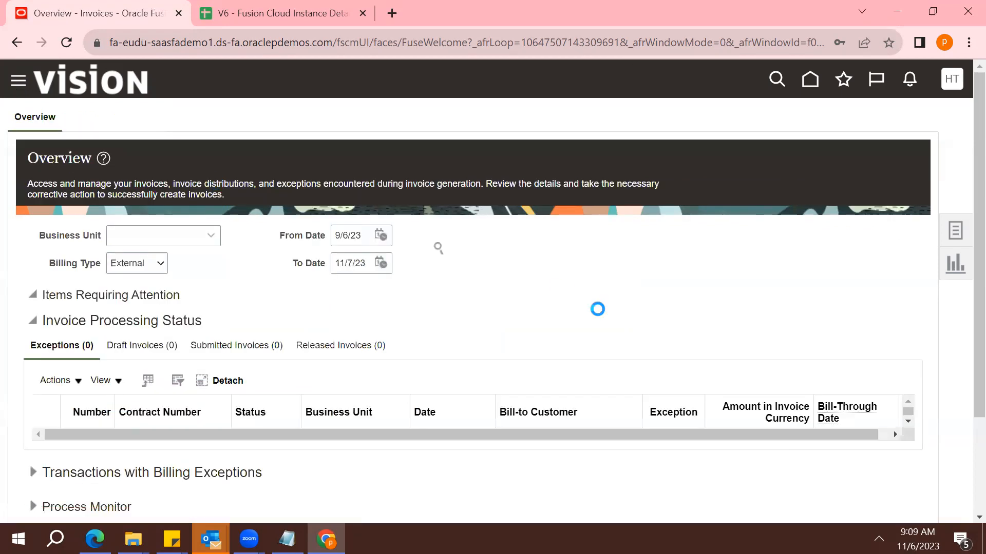
Step: Open Scheduled Processes from the Tools section of the navigator
{"action": "left_click", "coordinate": [594, 428]}
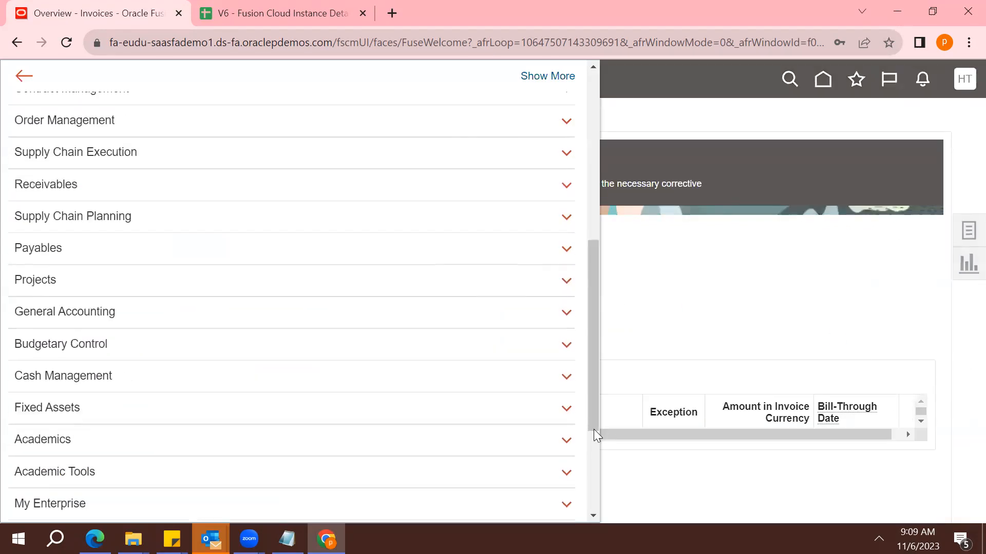
{"action": "left_click", "coordinate": [964, 442]}
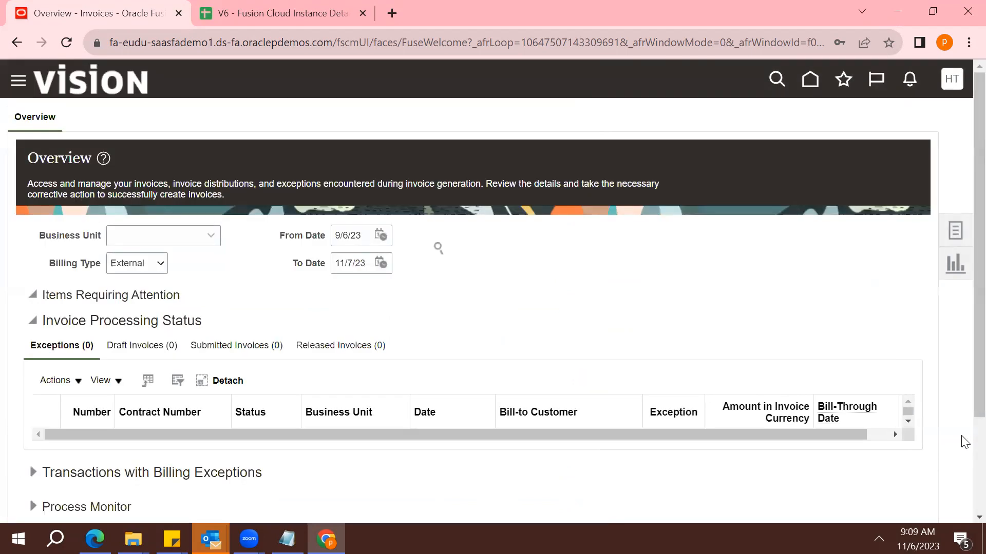
{"action": "left_click", "coordinate": [18, 83]}
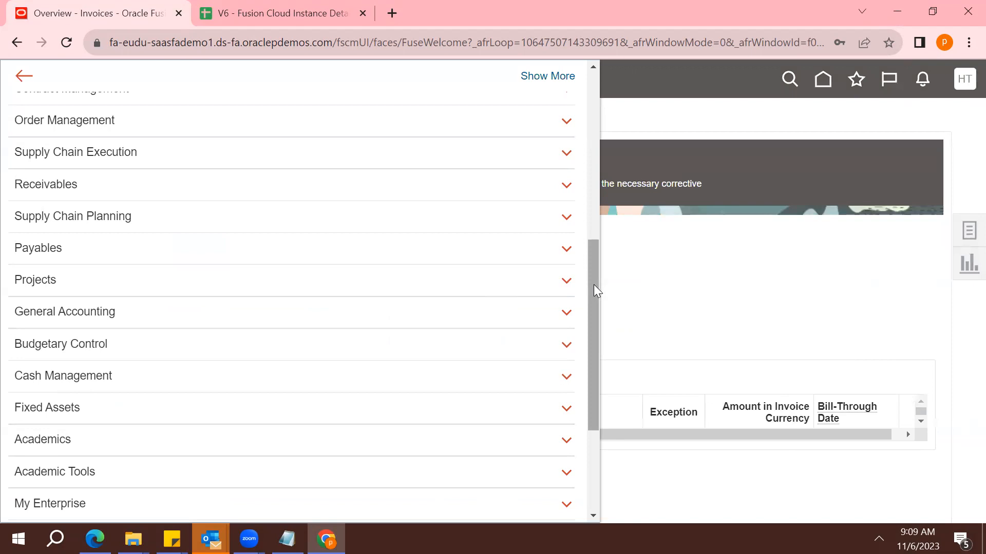
{"action": "left_click_drag", "start_coordinate": [594, 285], "coordinate": [594, 375]}
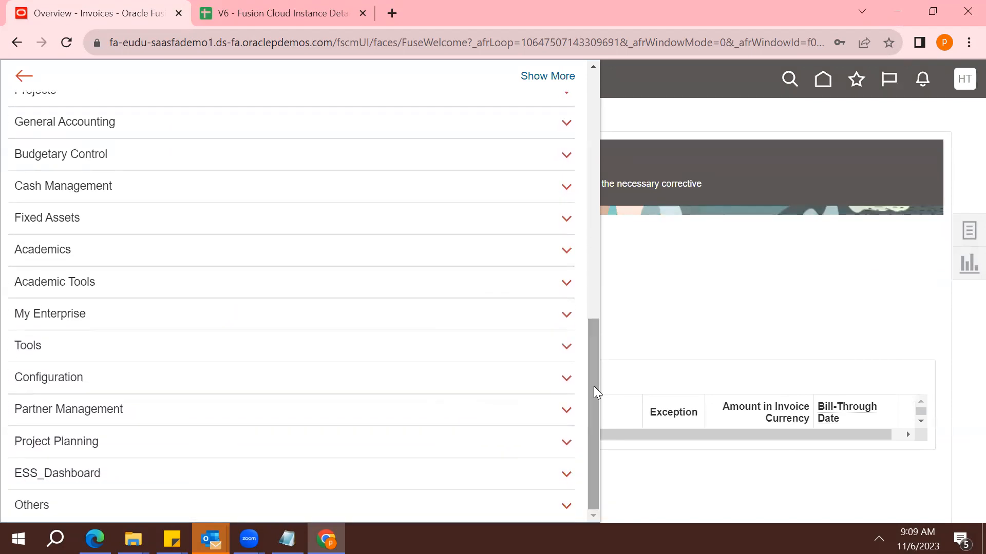
{"action": "left_click", "coordinate": [556, 354]}
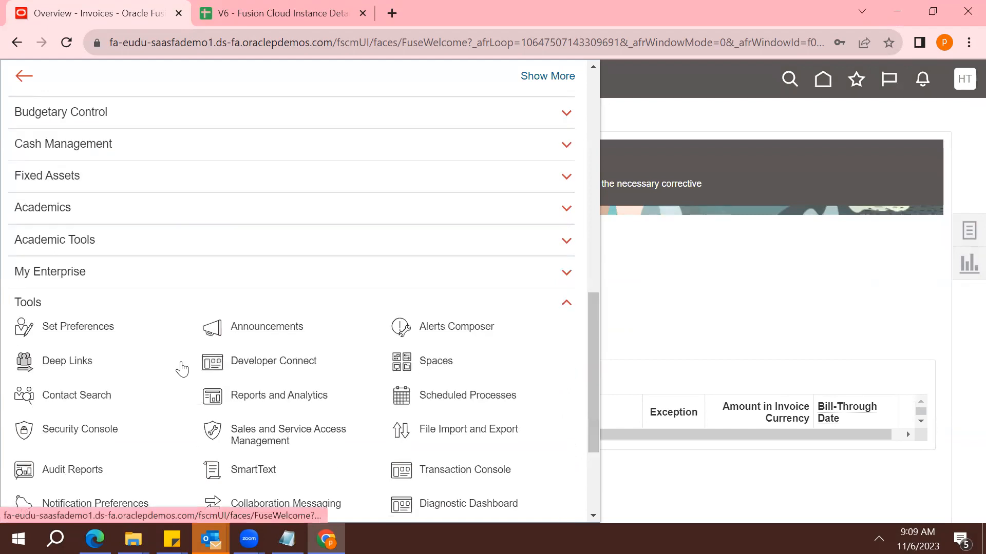
{"action": "left_click", "coordinate": [455, 398]}
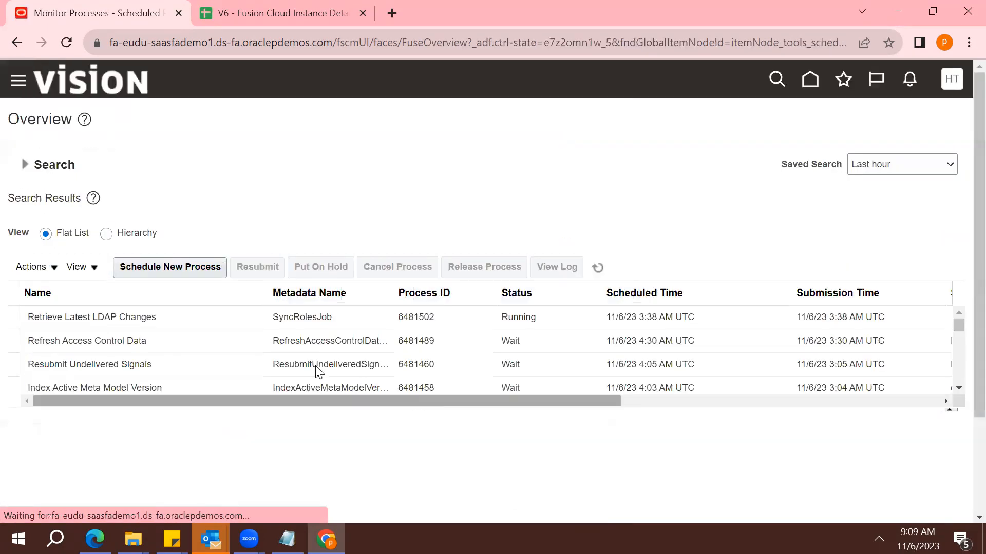
Step: Confirm Retrieve Latest LDAP Changes job 6481502 (SyncRolesJob) is still Running, then return home
{"action": "triple_click", "coordinate": [133, 317]}
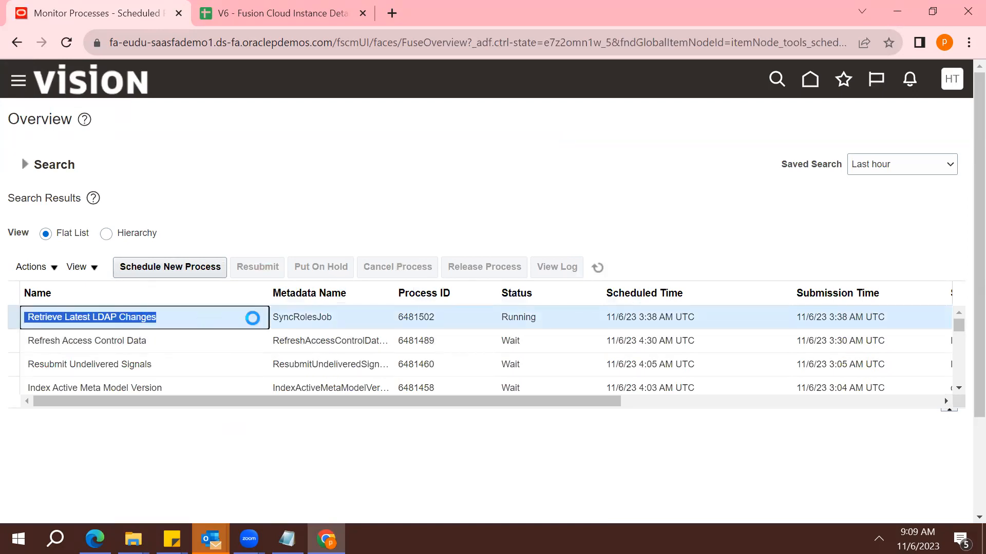
{"action": "left_click", "coordinate": [331, 328]}
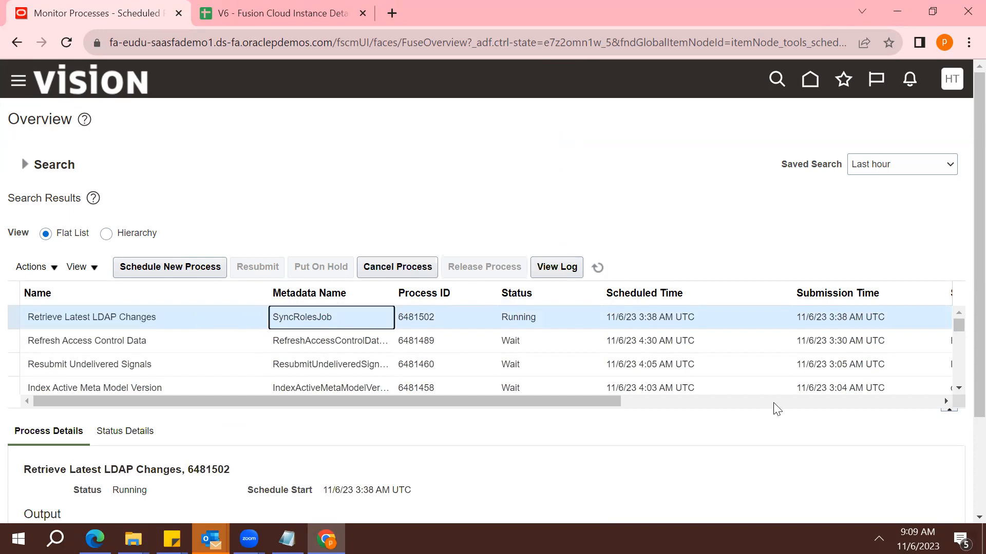
{"action": "scroll", "coordinate": [964, 518], "scroll_direction": "down", "scroll_amount": 2}
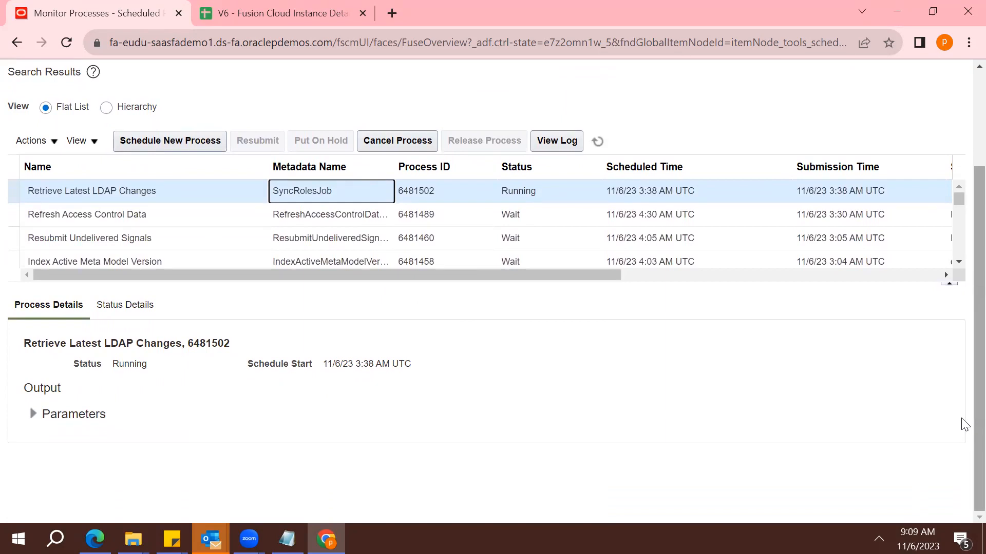
{"action": "scroll", "coordinate": [962, 385], "scroll_direction": "up", "scroll_amount": 2}
{"action": "scroll", "coordinate": [959, 441], "scroll_direction": "down", "scroll_amount": 2}
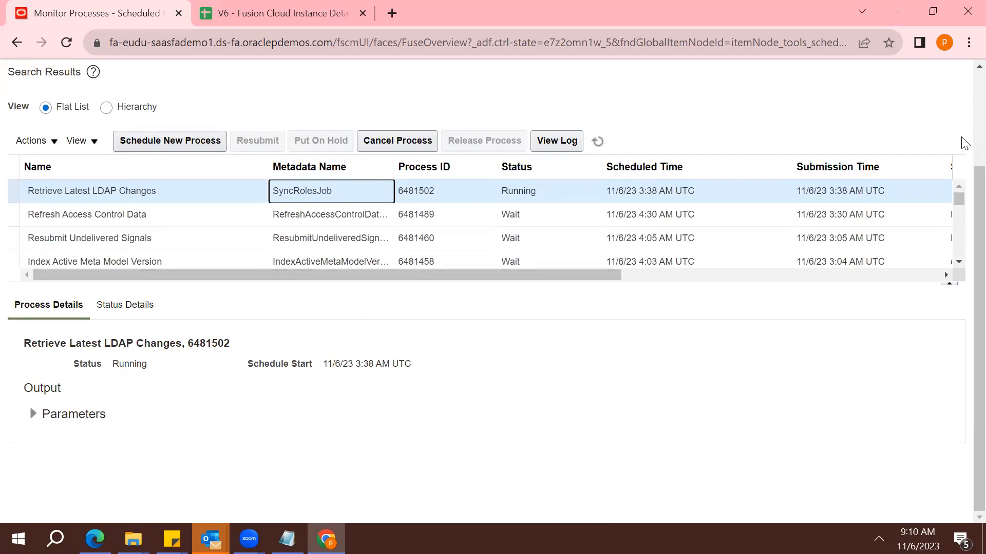
{"action": "scroll", "coordinate": [962, 143], "scroll_direction": "up", "scroll_amount": 2}
{"action": "left_click", "coordinate": [815, 86]}
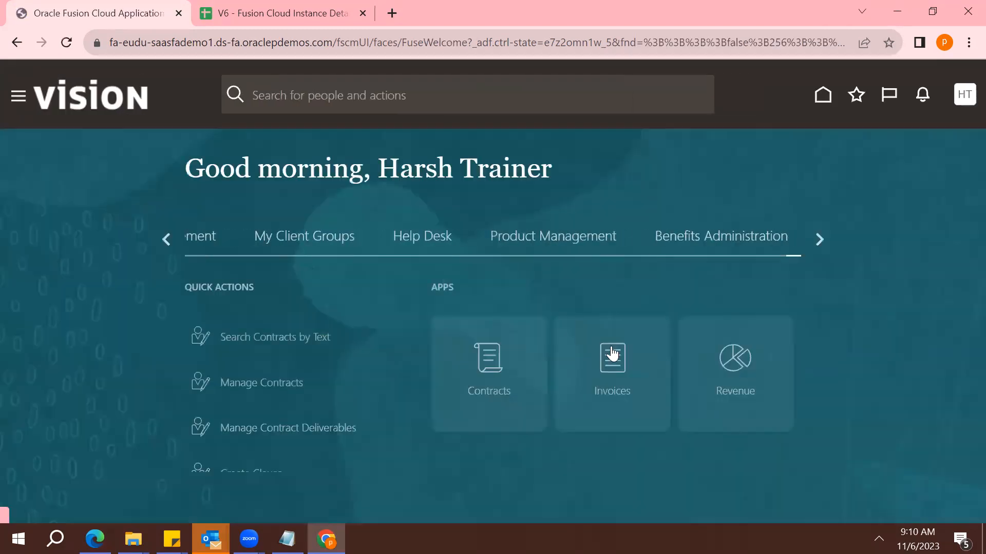
Step: Start a new invoice from the Payables group's Invoices tasks
{"action": "left_click", "coordinate": [813, 237]}
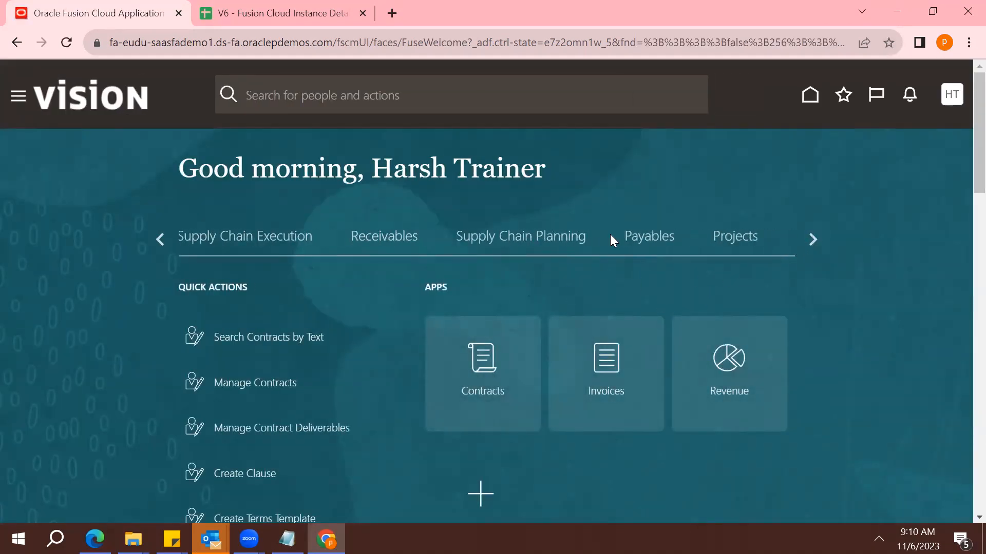
{"action": "left_click", "coordinate": [642, 238]}
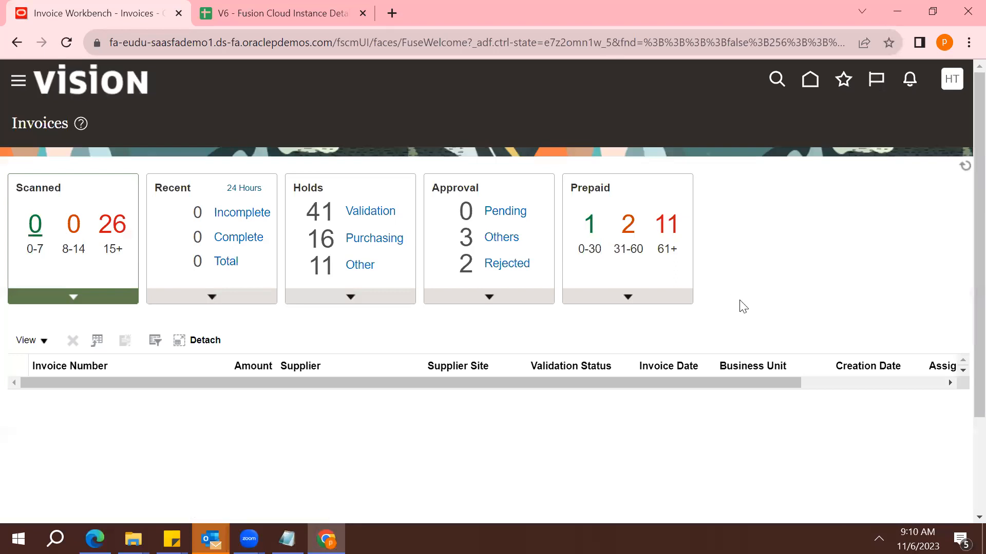
{"action": "left_click", "coordinate": [874, 131]}
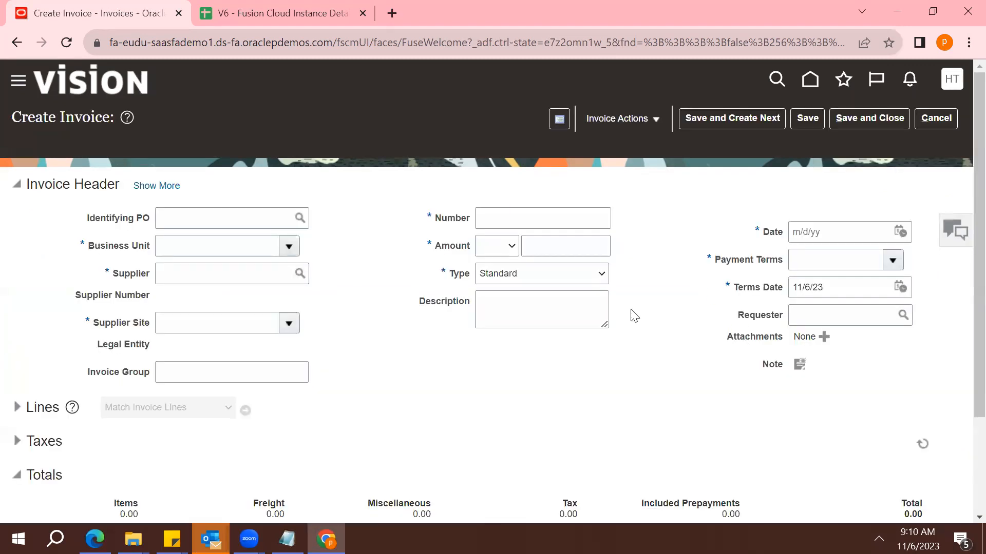
Step: Set the invoice Business Unit to US1 Business Unit
{"action": "left_click", "coordinate": [289, 246]}
{"action": "left_click", "coordinate": [259, 245]}
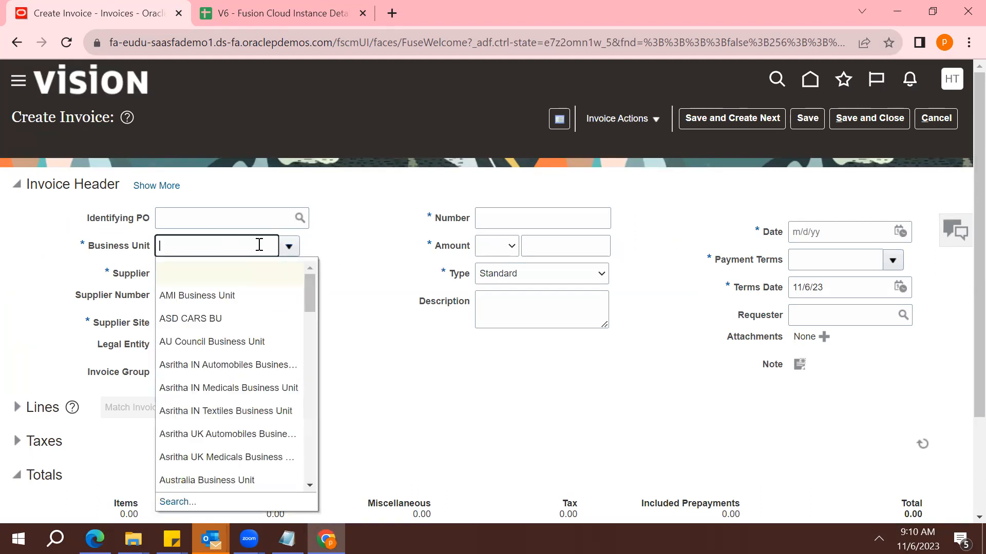
{"action": "type", "text": "US1"}
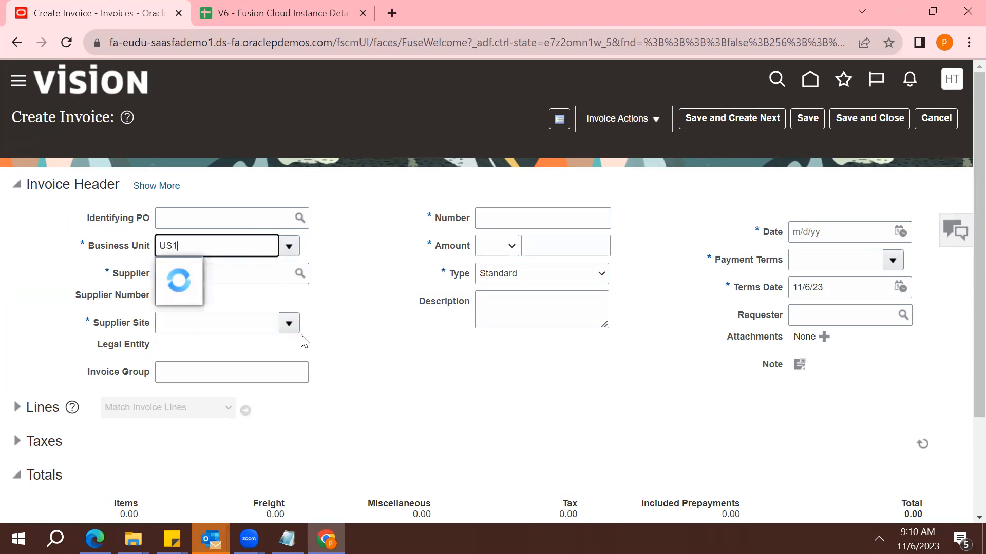
{"action": "left_click", "coordinate": [219, 270]}
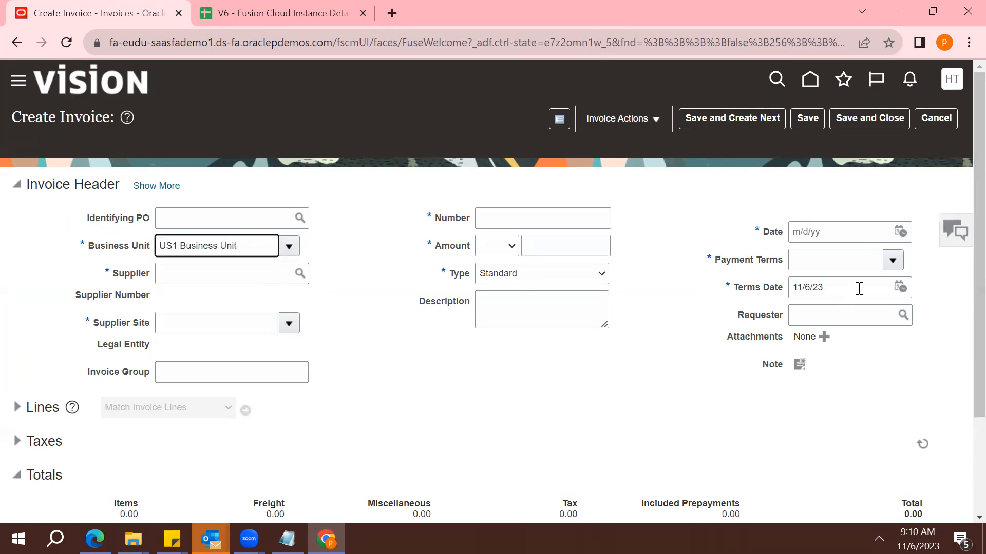
Step: Review the Payment Terms list showing Immediate, then cancel the draft invoice
{"action": "left_click", "coordinate": [893, 261]}
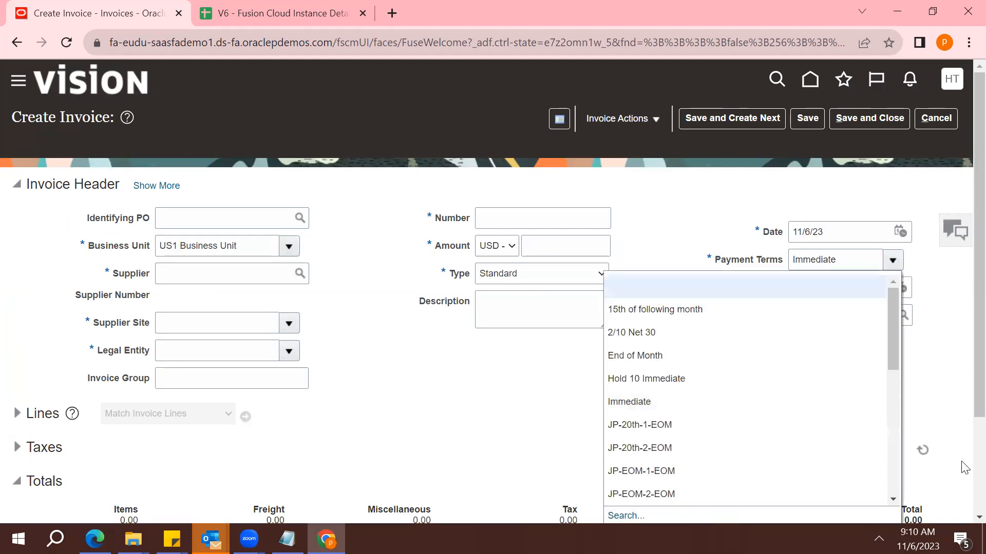
{"action": "scroll", "coordinate": [963, 520], "scroll_direction": "down", "scroll_amount": 2}
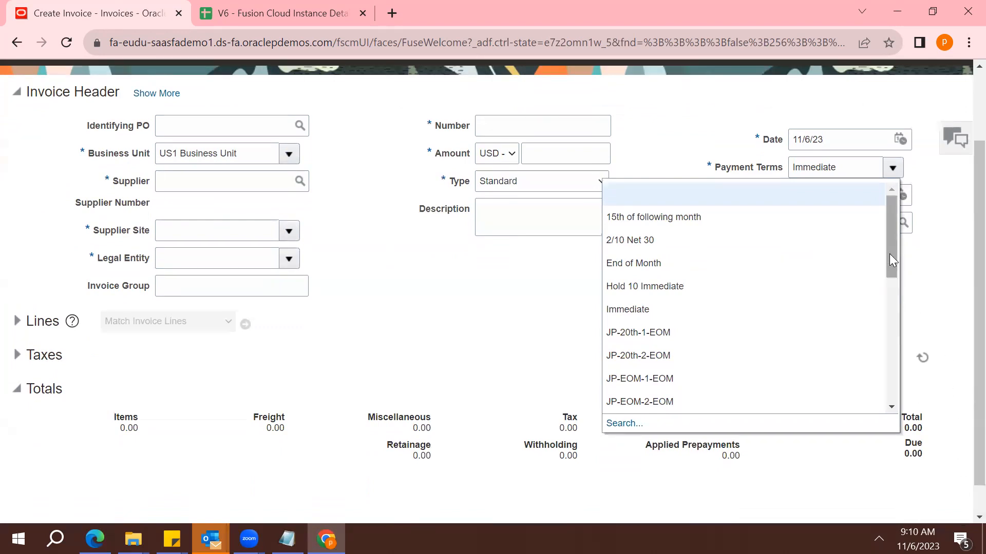
{"action": "left_click_drag", "start_coordinate": [888, 254], "coordinate": [887, 217]}
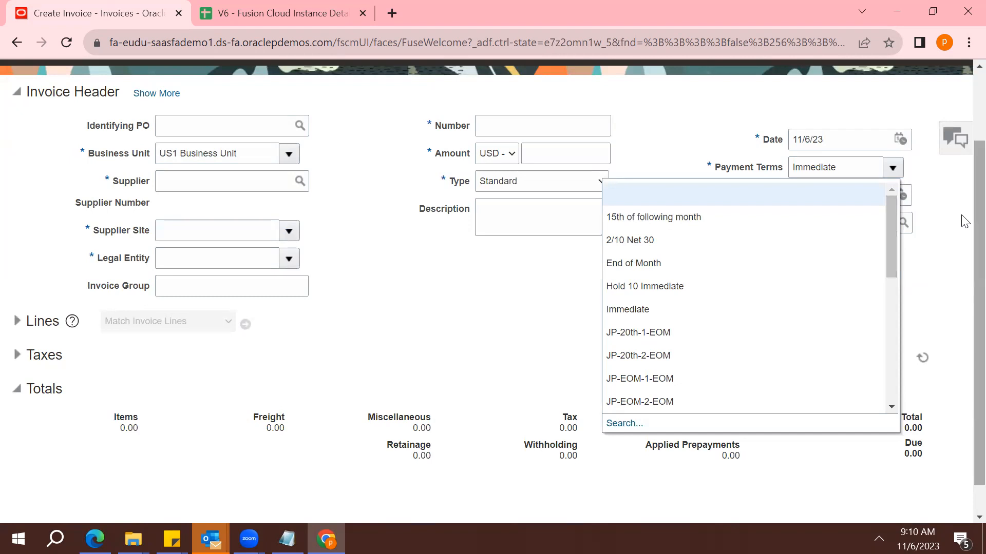
{"action": "scroll", "coordinate": [963, 205], "scroll_direction": "up", "scroll_amount": 1}
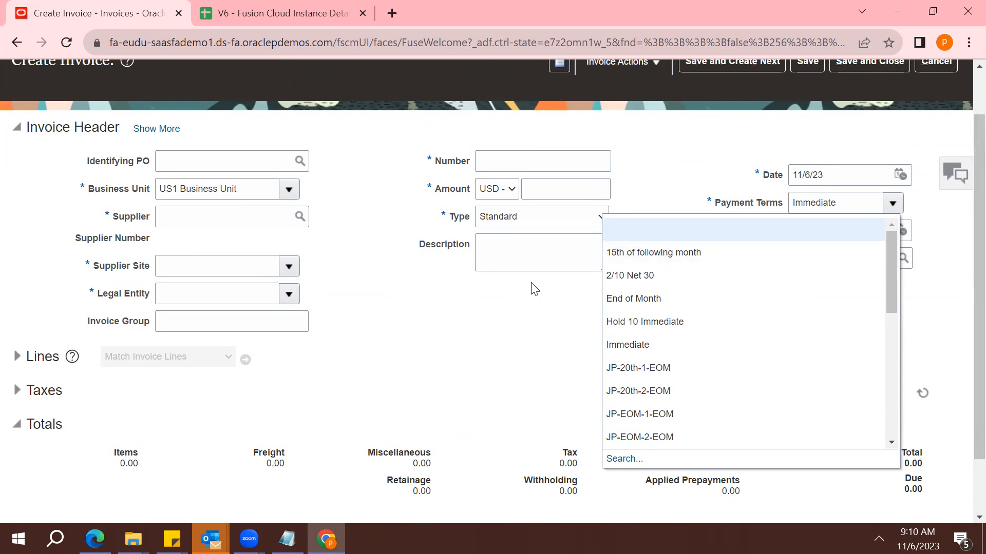
{"action": "left_click", "coordinate": [450, 331]}
{"action": "left_click", "coordinate": [845, 201]}
{"action": "double_click", "coordinate": [845, 201]}
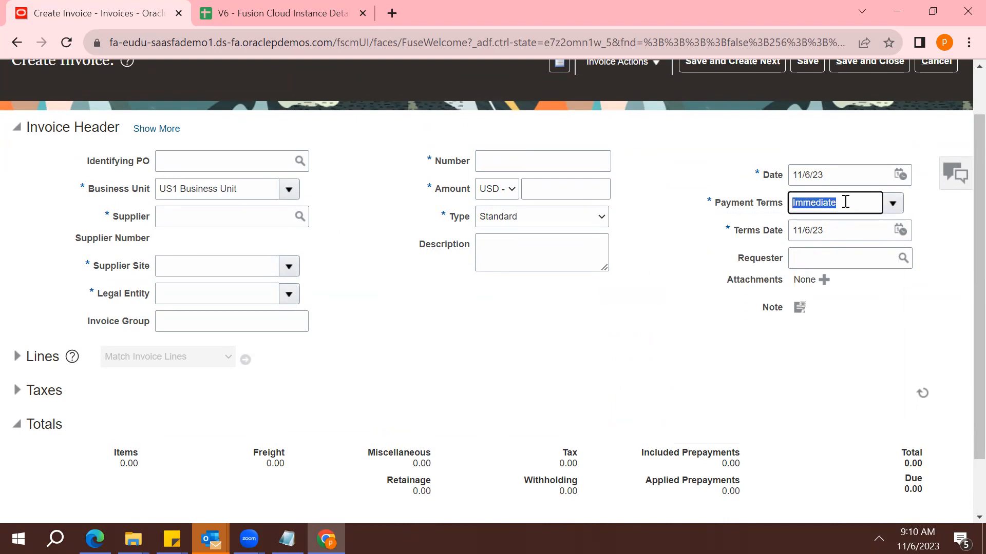
{"action": "triple_click", "coordinate": [198, 193]}
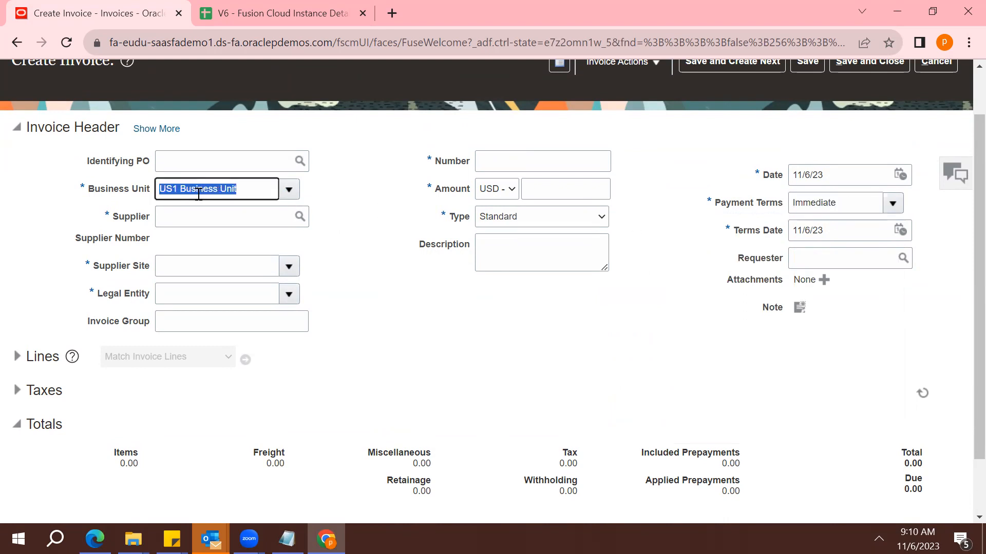
{"action": "double_click", "coordinate": [850, 208]}
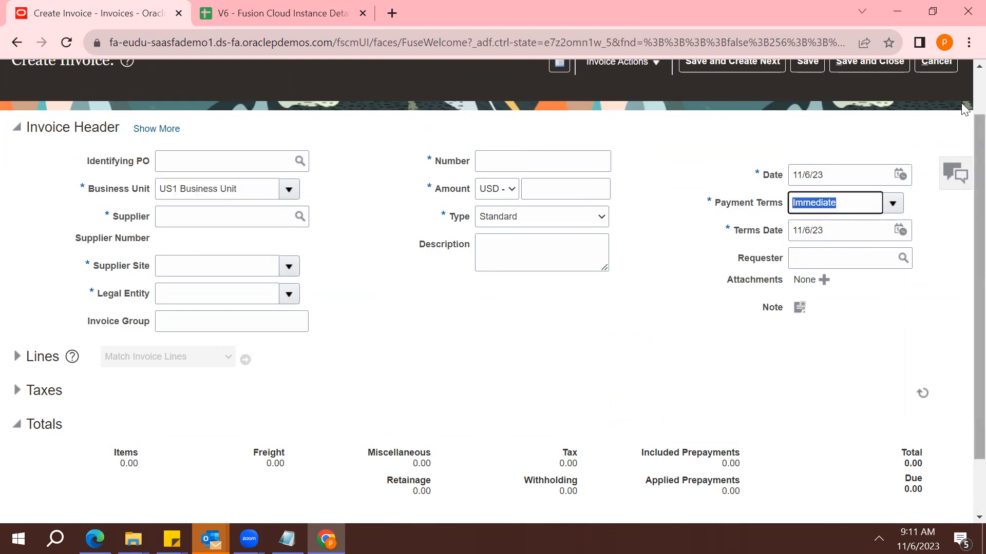
{"action": "scroll", "coordinate": [962, 135], "scroll_direction": "up", "scroll_amount": 2}
{"action": "left_click", "coordinate": [930, 115]}
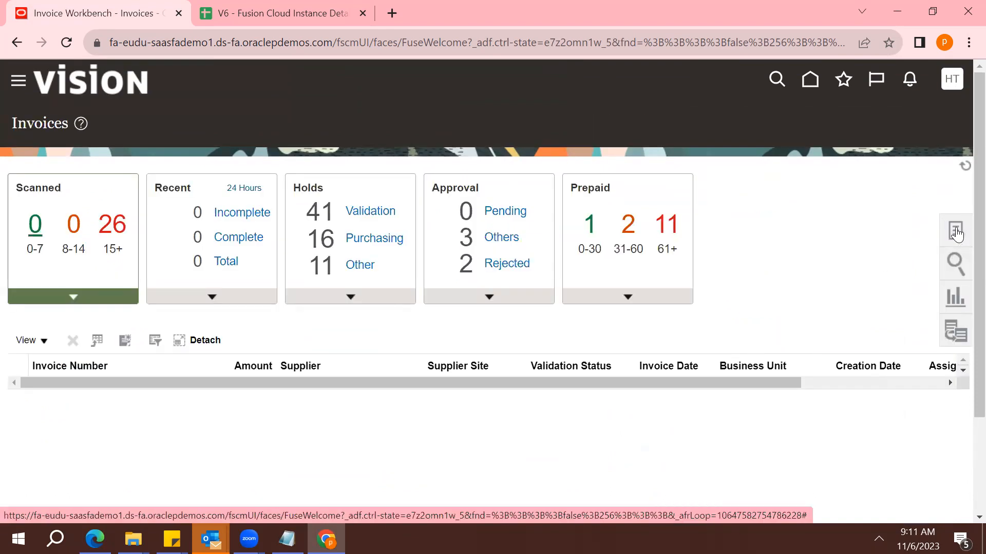
Step: Open Setup and Maintenance from the settings and actions menu
{"action": "left_click", "coordinate": [956, 234]}
{"action": "left_click", "coordinate": [750, 229]}
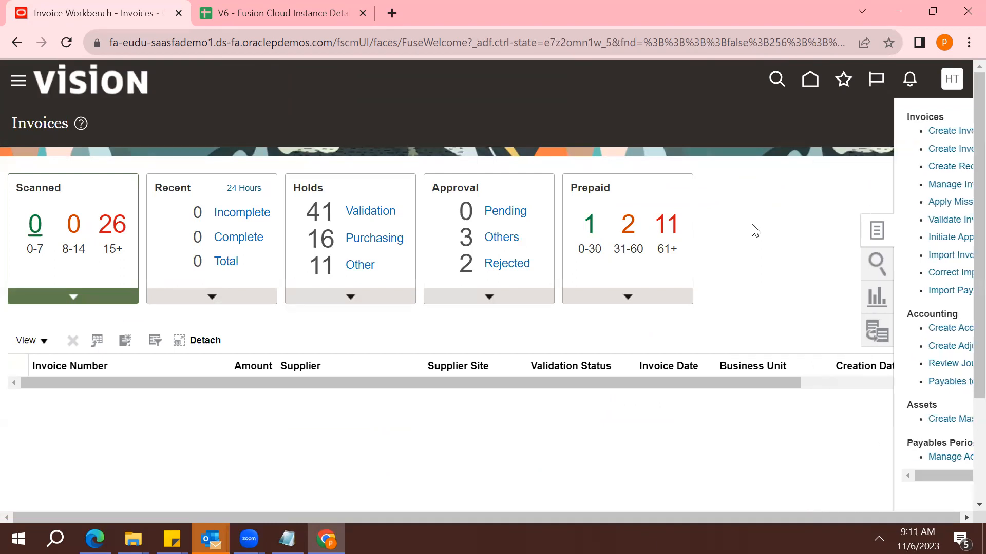
{"action": "key", "text": "ctrl+a"}
{"action": "left_click", "coordinate": [951, 82]}
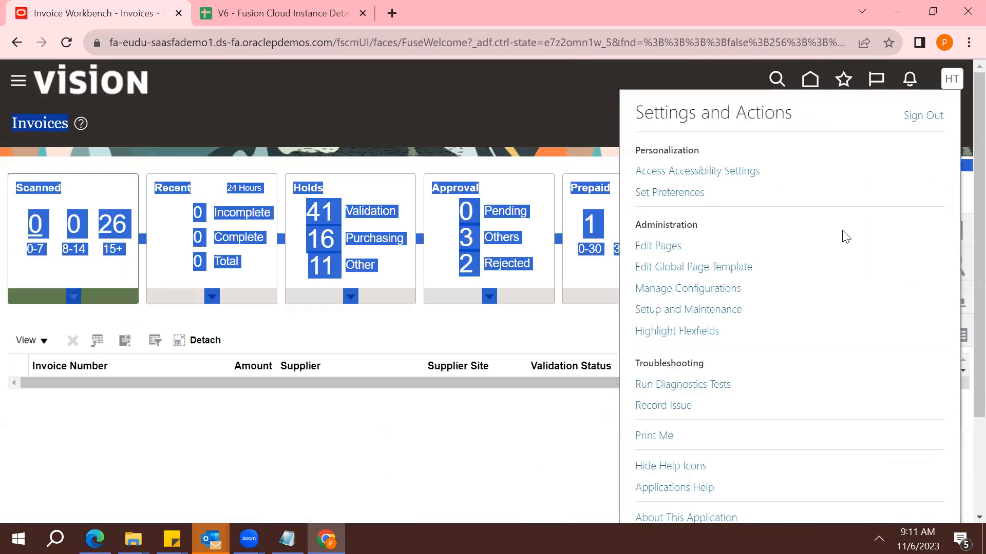
{"action": "left_click", "coordinate": [711, 319]}
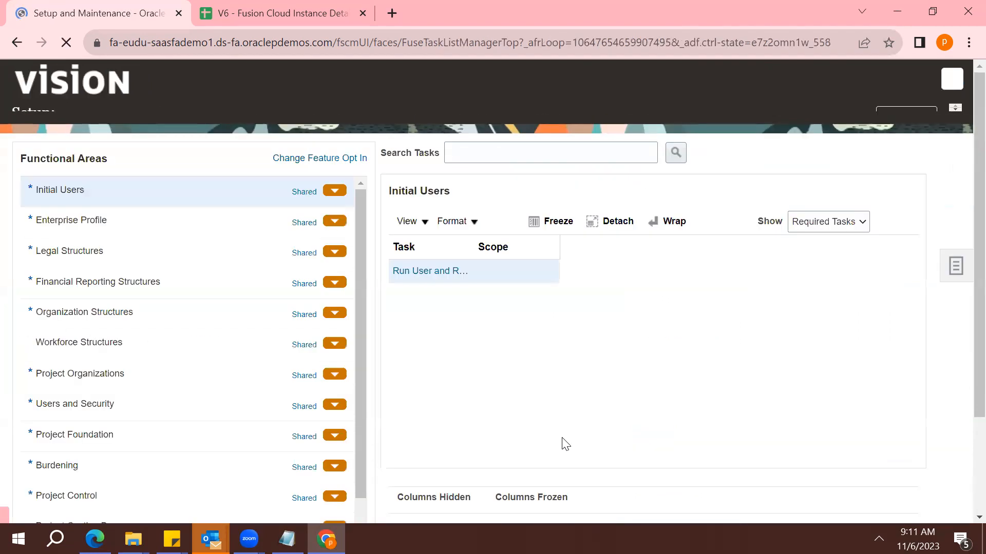
Step: Switch the setup offering to Financials
{"action": "left_click", "coordinate": [280, 118]}
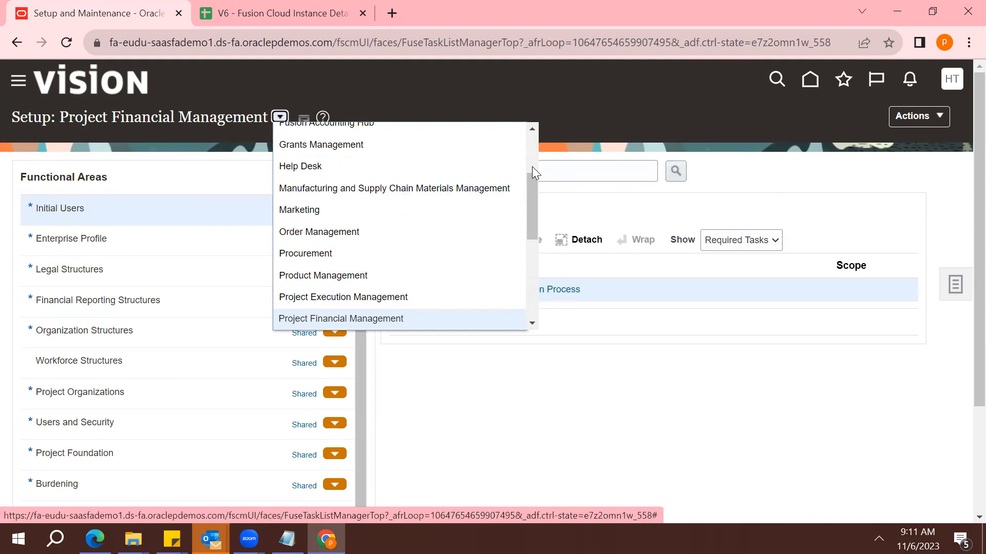
{"action": "left_click", "coordinate": [528, 291]}
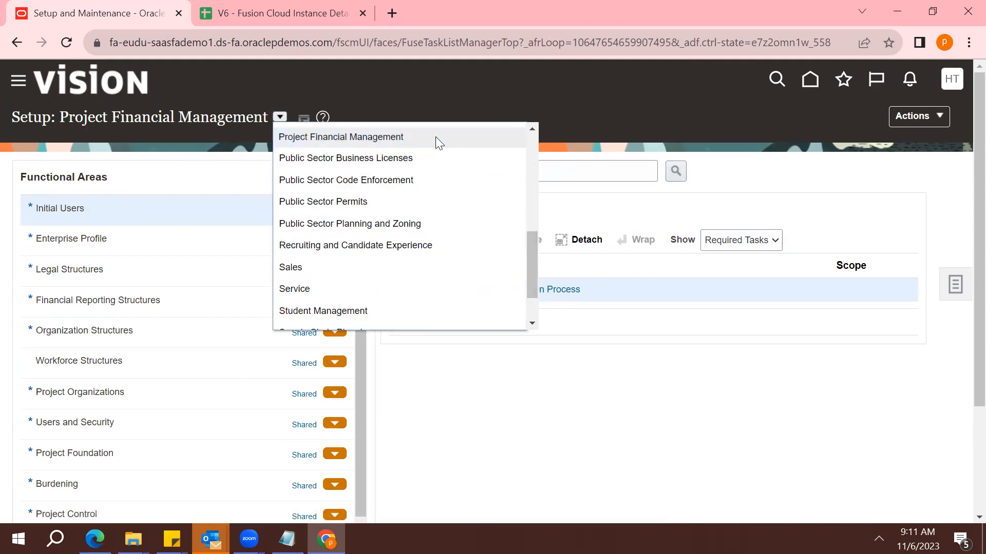
{"action": "left_click", "coordinate": [533, 146]}
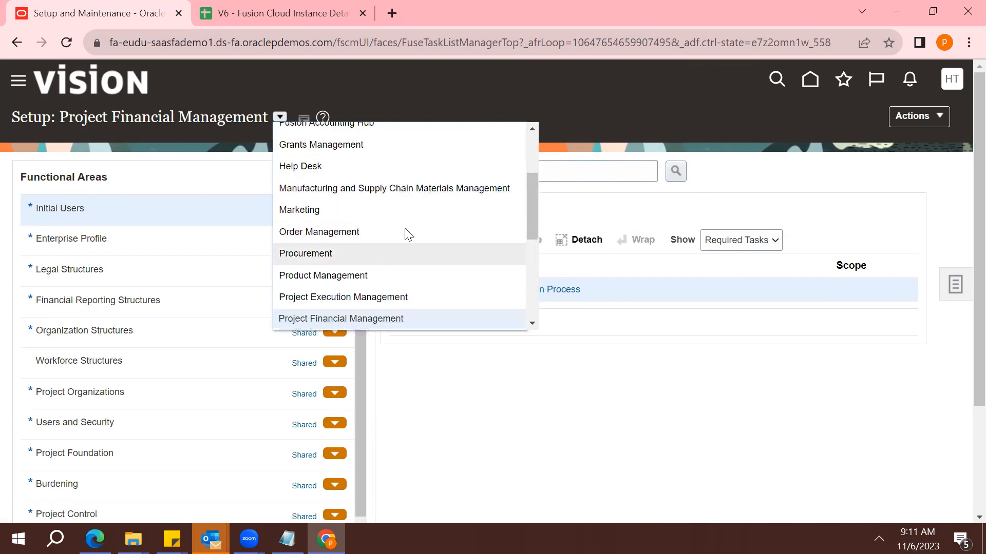
{"action": "left_click_drag", "start_coordinate": [528, 226], "coordinate": [527, 188]}
{"action": "left_click", "coordinate": [449, 208]}
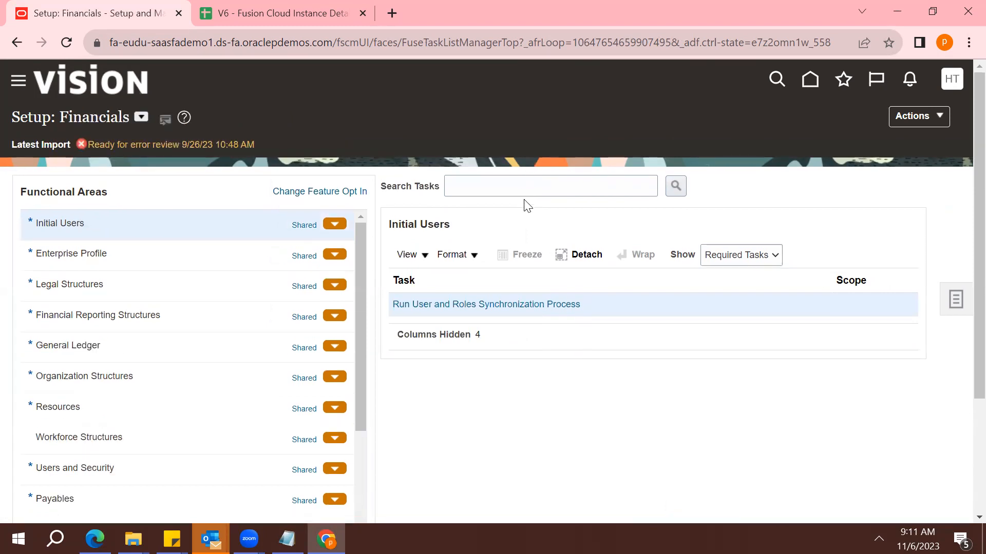
Step: Find the Manage Business Unit Set Assignment task and open it with a business unit scope
{"action": "left_click", "coordinate": [525, 193]}
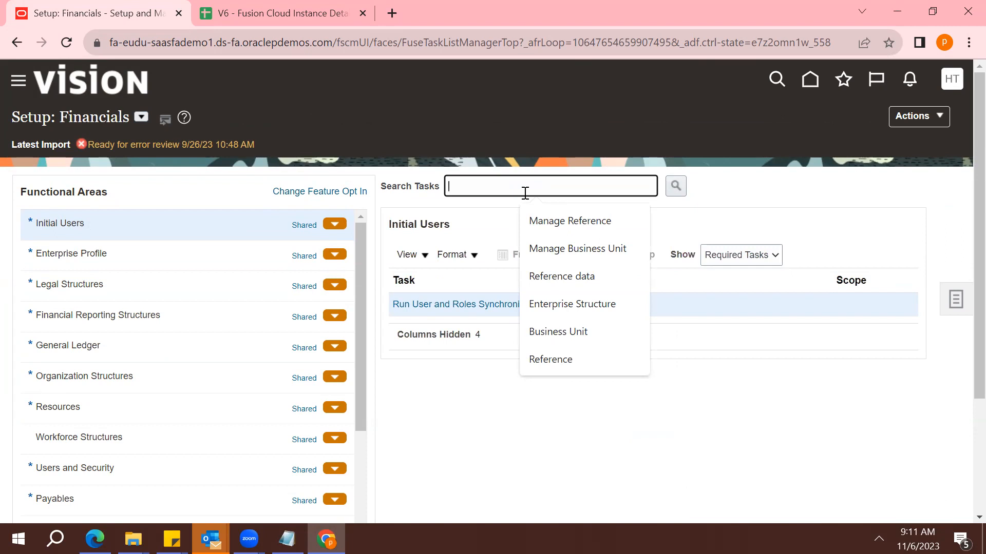
{"action": "type", "text": "Da"}
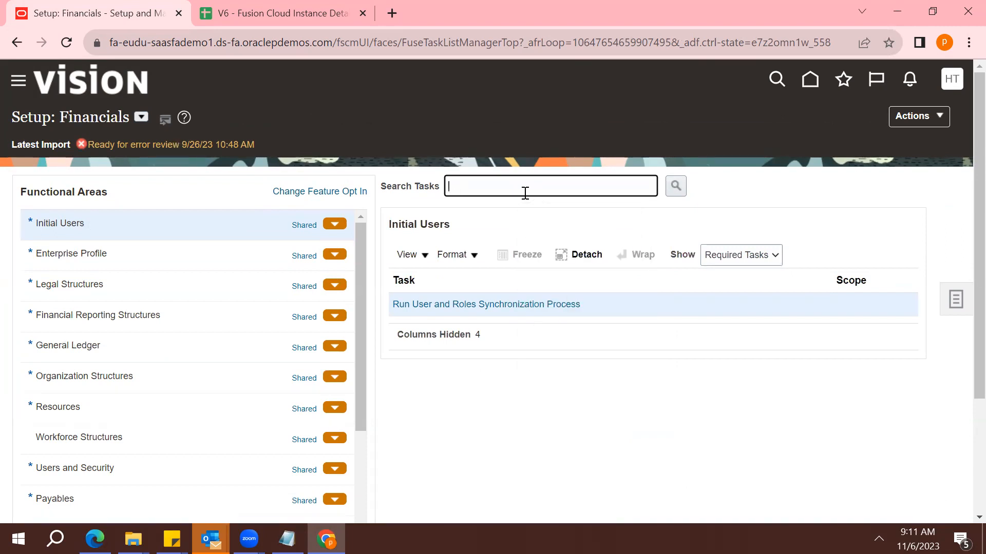
{"action": "type", "text": "Manage"}
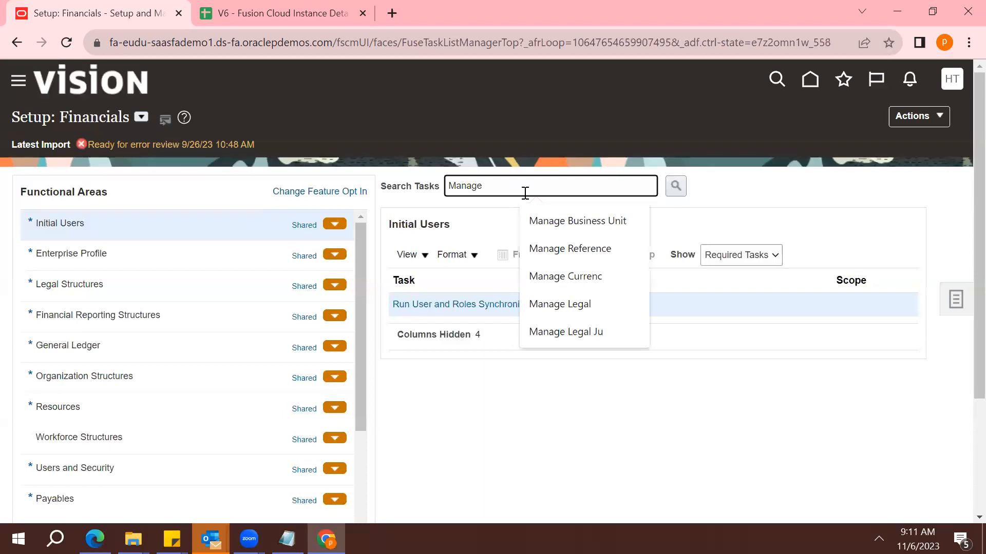
{"action": "left_click", "coordinate": [570, 221]}
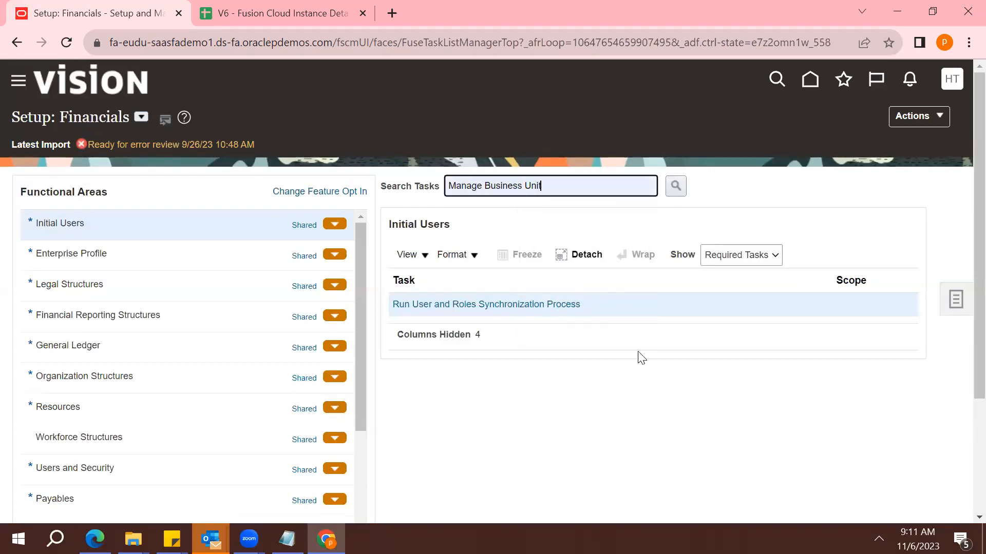
{"action": "left_click", "coordinate": [676, 186]}
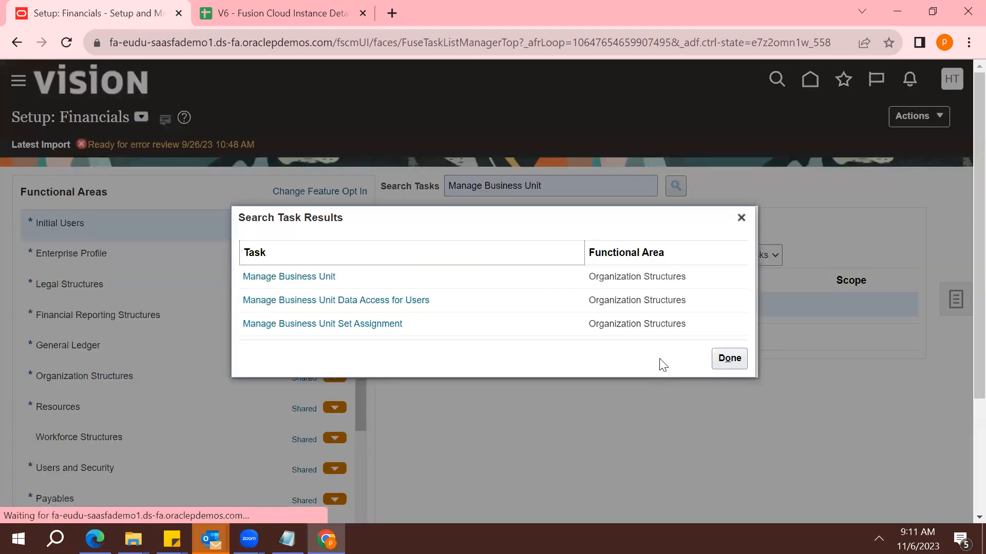
{"action": "left_click", "coordinate": [383, 324]}
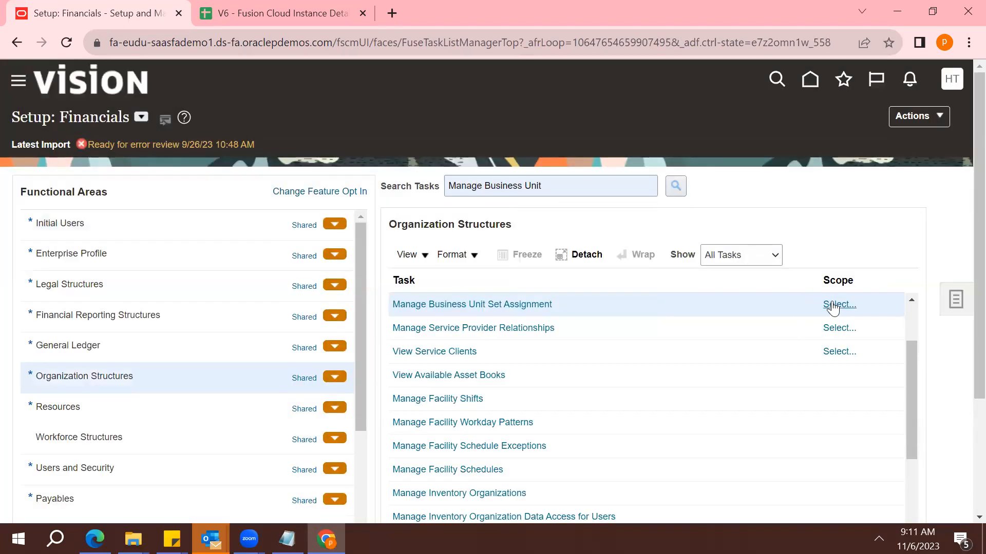
{"action": "left_click", "coordinate": [833, 306]}
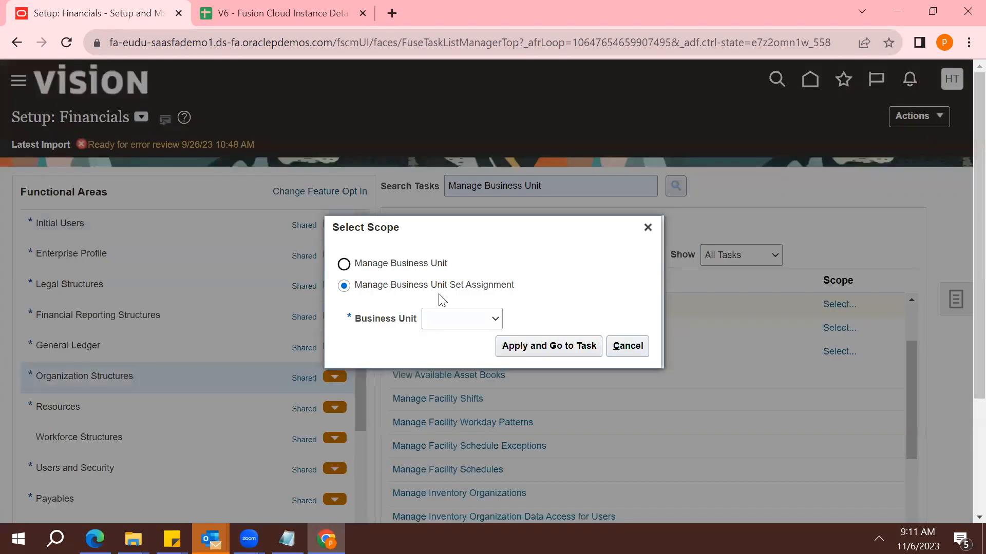
{"action": "left_click", "coordinate": [472, 325]}
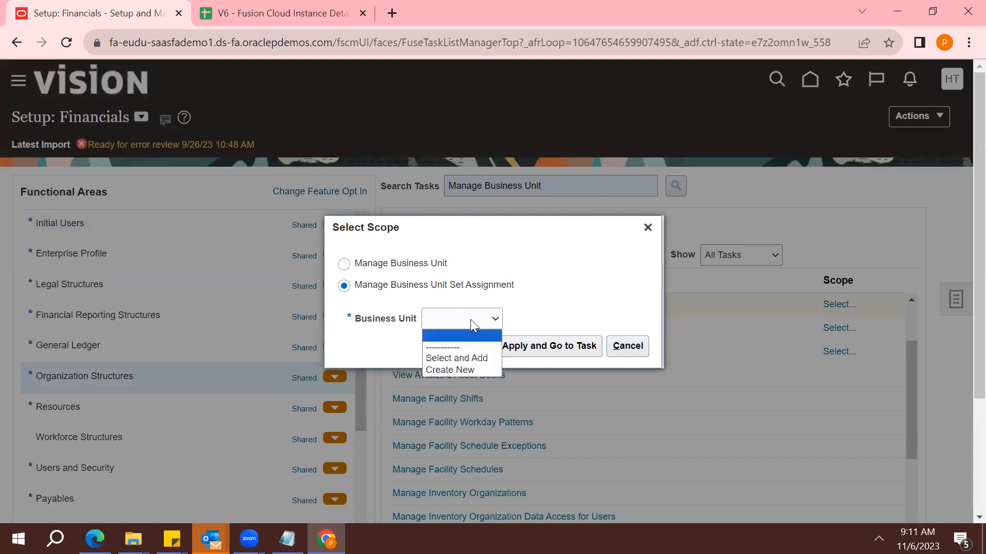
{"action": "left_click", "coordinate": [465, 358]}
{"action": "left_click", "coordinate": [565, 346]}
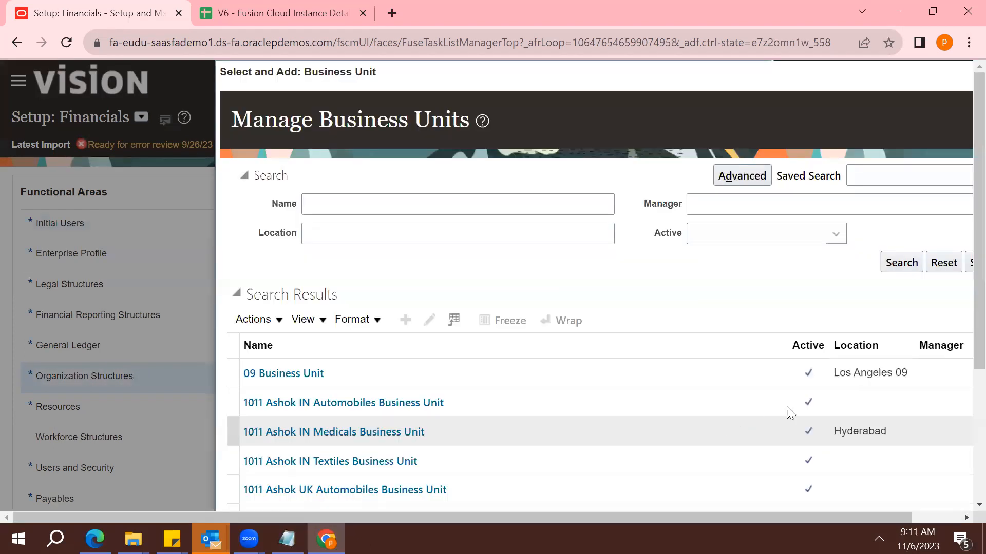
Step: Search business units for US1 and open US1 Business Unit for editing
{"action": "left_click", "coordinate": [546, 207]}
{"action": "type", "text": "US1"}
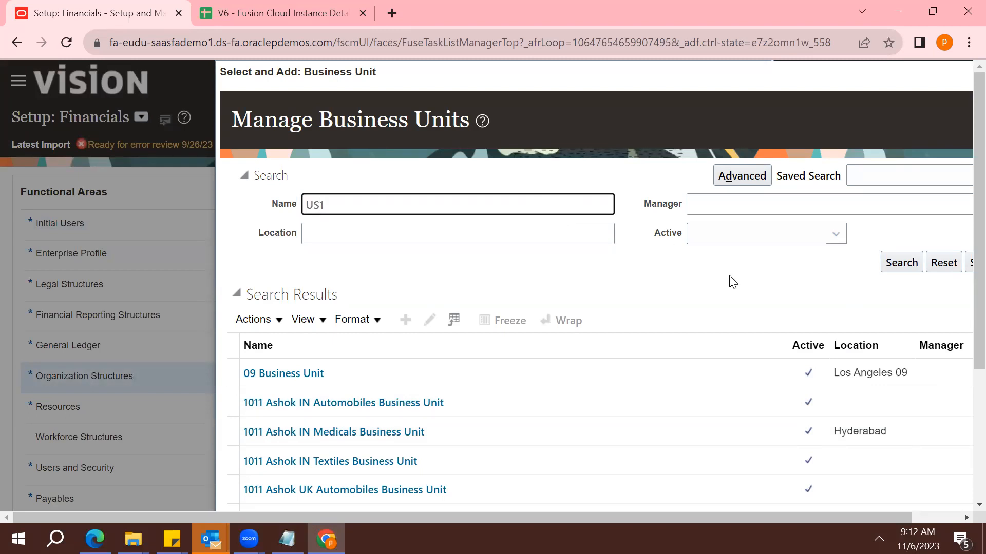
{"action": "left_click", "coordinate": [904, 265]}
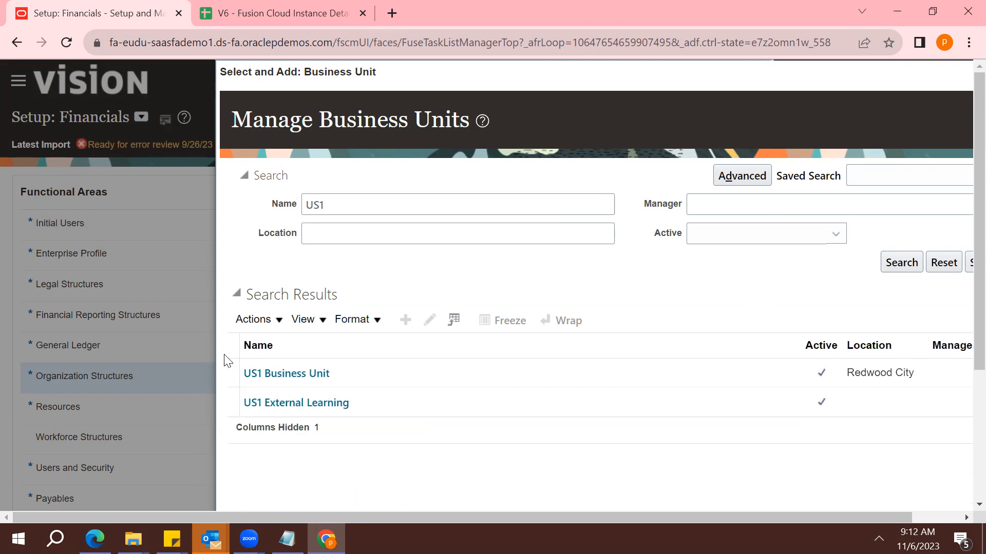
{"action": "left_click", "coordinate": [271, 375]}
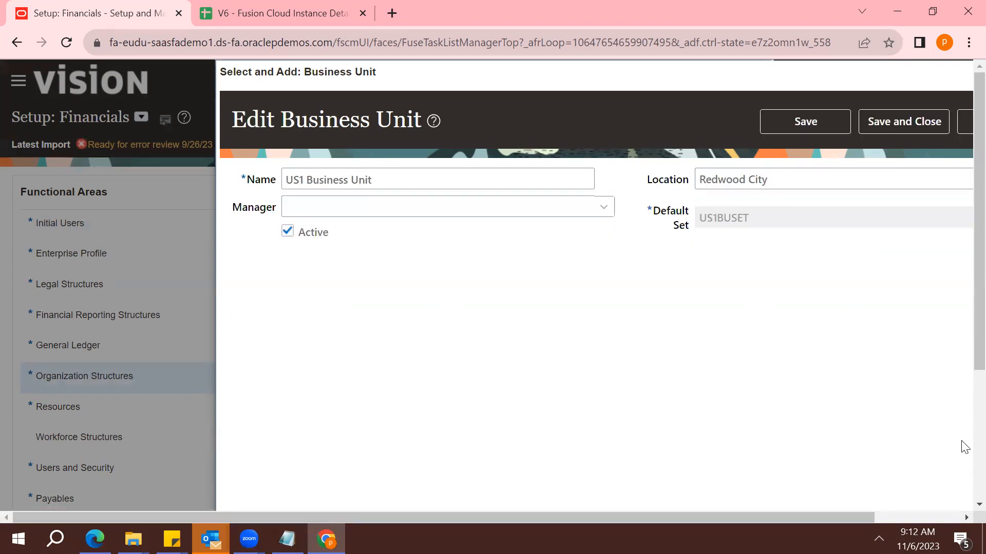
{"action": "scroll", "coordinate": [964, 447], "scroll_direction": "down", "scroll_amount": 4}
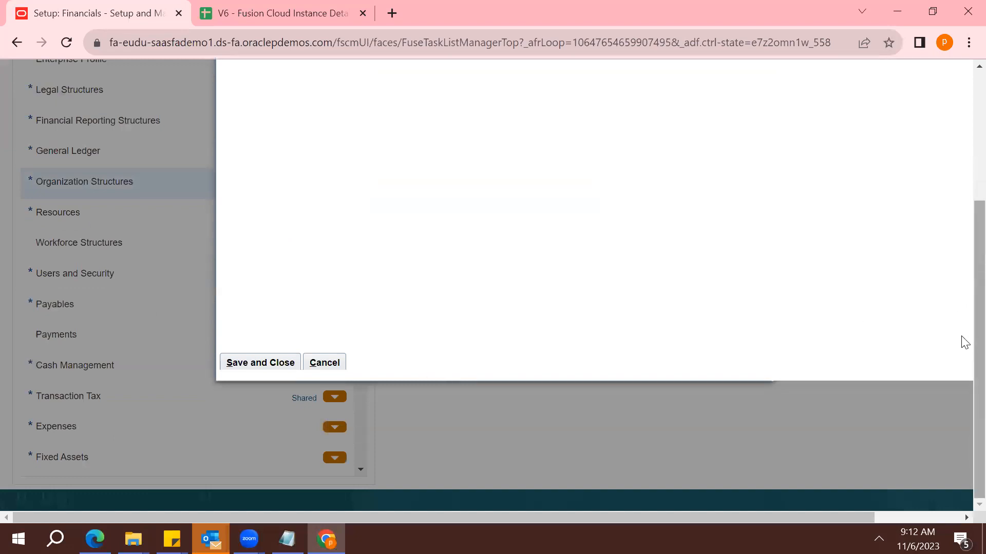
{"action": "scroll", "coordinate": [962, 339], "scroll_direction": "up", "scroll_amount": 4}
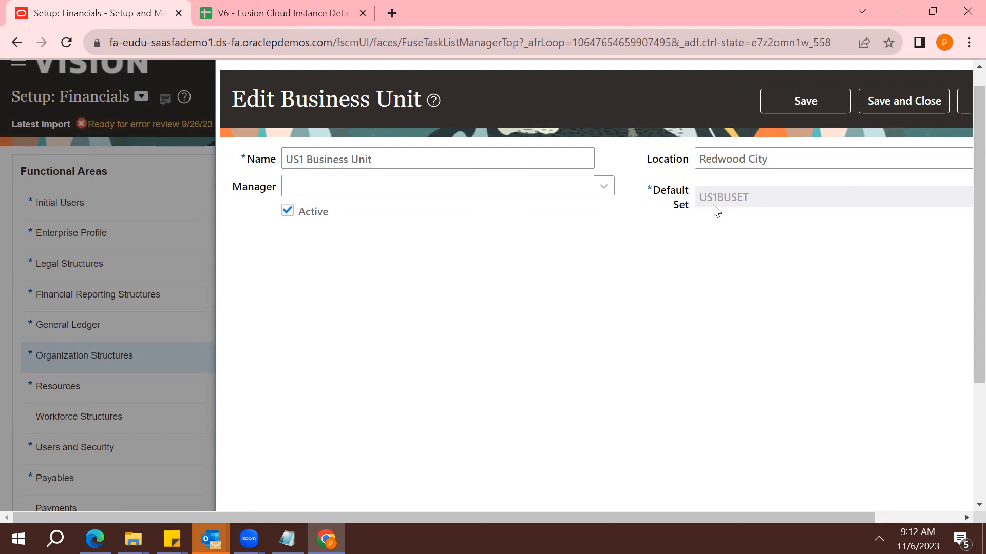
{"action": "left_click_drag", "start_coordinate": [964, 291], "coordinate": [962, 376]}
Step: Save the business unit and locate the Payables Payment Terms row in set assignments
{"action": "left_click", "coordinate": [241, 406]}
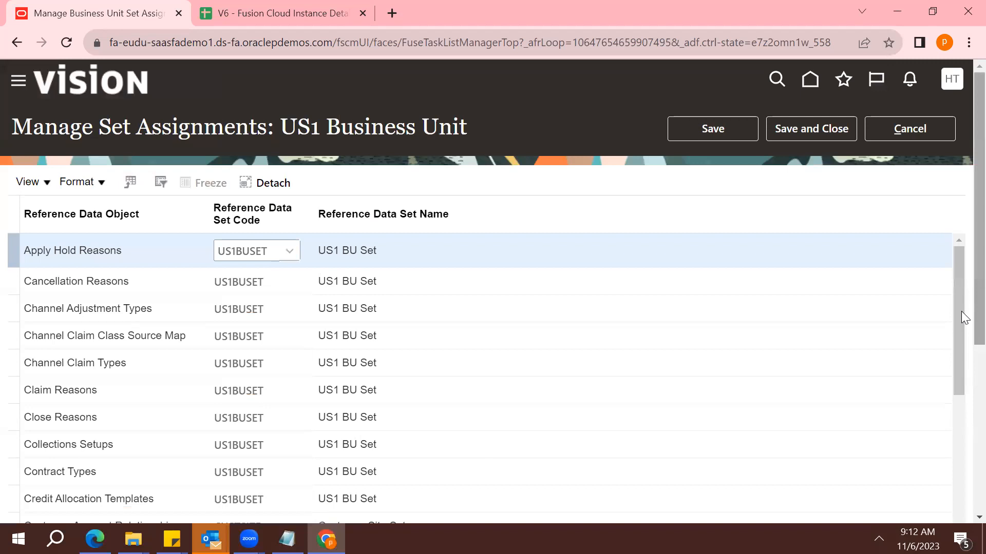
{"action": "scroll", "coordinate": [961, 311], "scroll_direction": "down", "scroll_amount": 4}
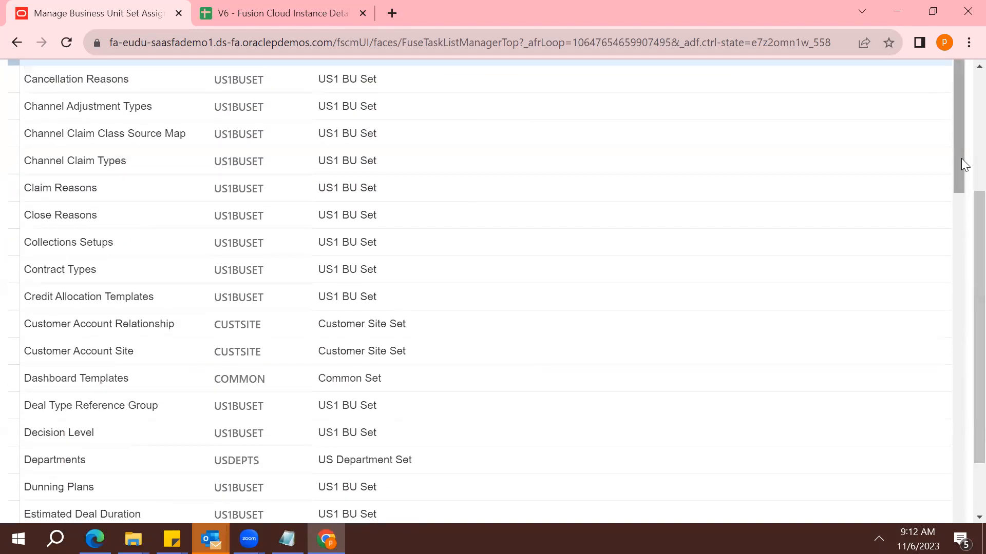
{"action": "left_click_drag", "start_coordinate": [960, 159], "coordinate": [953, 250]}
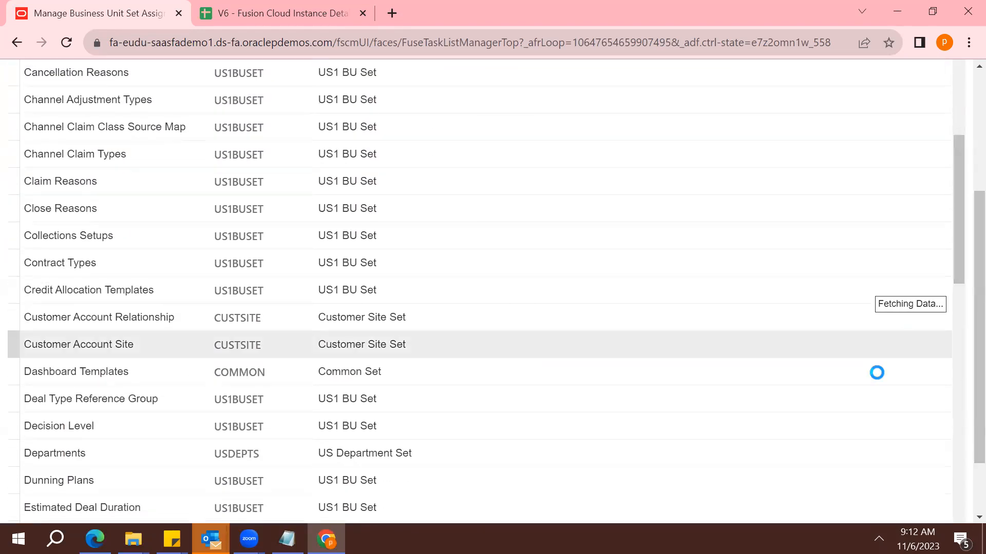
{"action": "scroll", "coordinate": [962, 417], "scroll_direction": "down", "scroll_amount": 5}
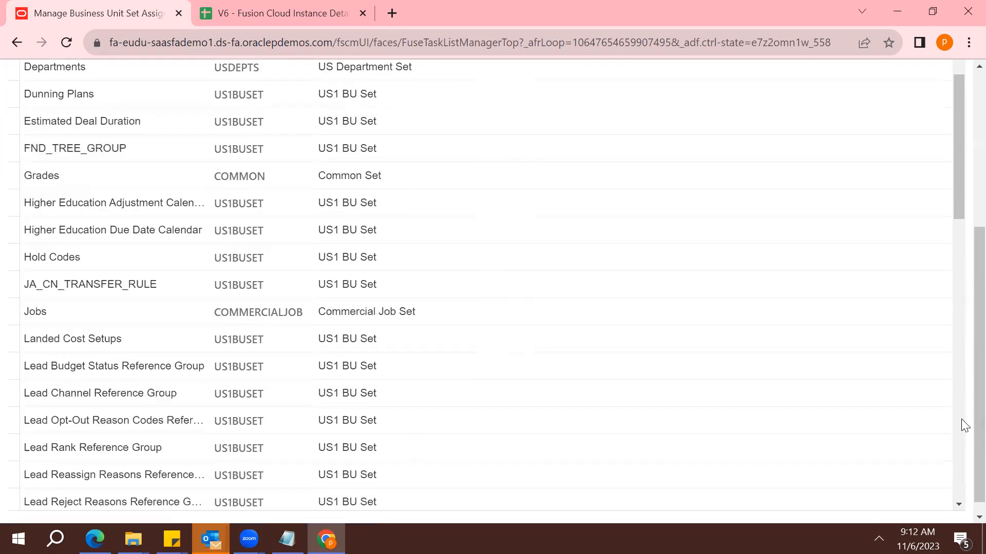
{"action": "scroll", "coordinate": [961, 424], "scroll_direction": "down", "scroll_amount": 1}
{"action": "scroll", "coordinate": [961, 425], "scroll_direction": "down", "scroll_amount": 5}
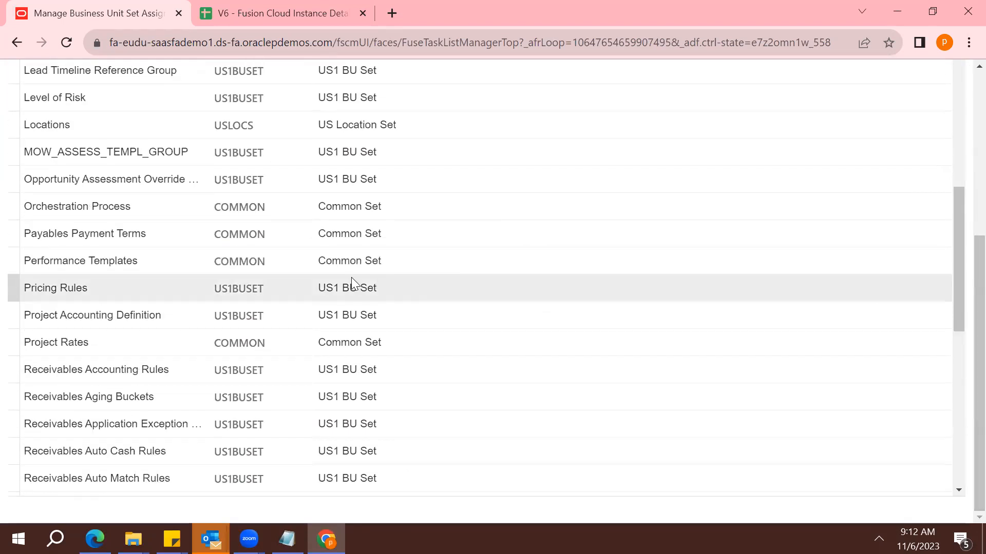
{"action": "left_click", "coordinate": [72, 239]}
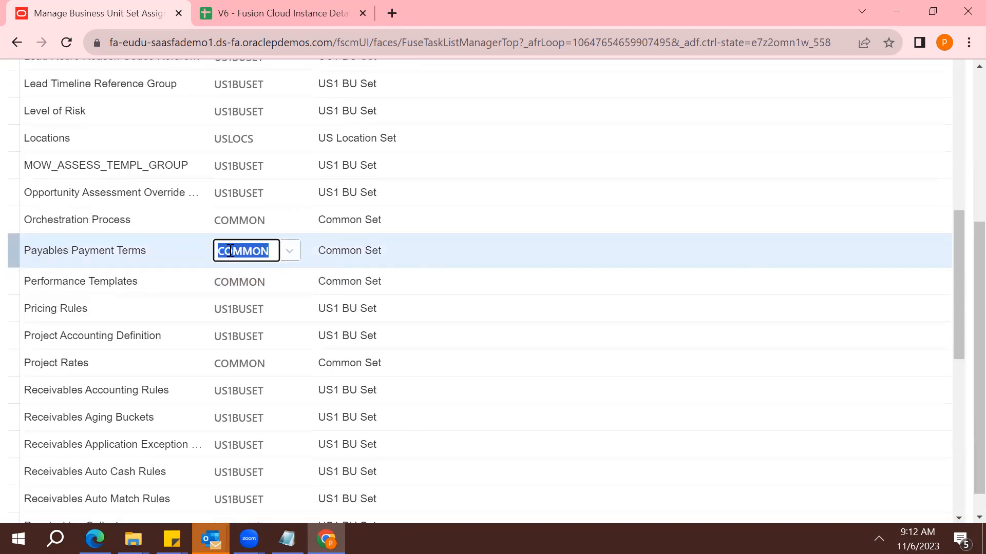
{"action": "left_click", "coordinate": [290, 253]}
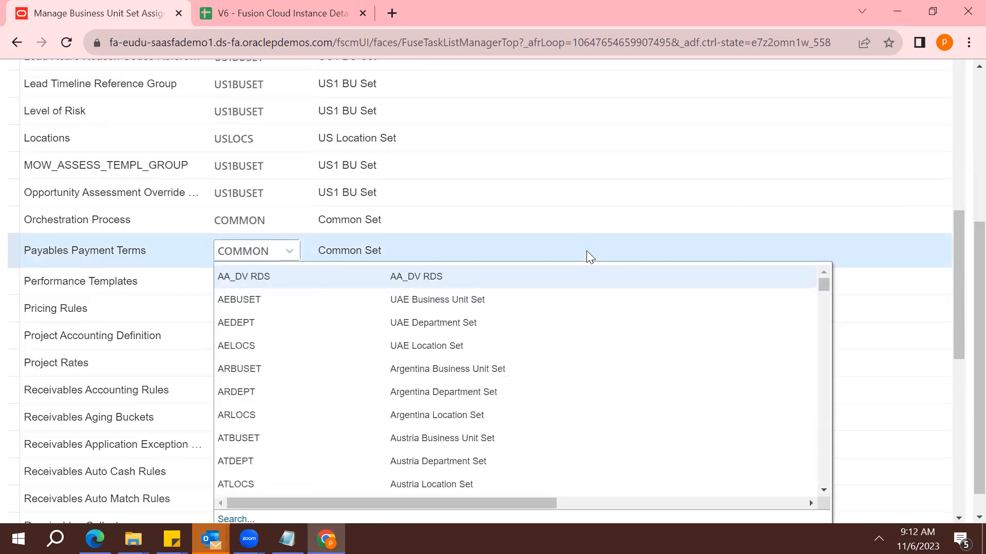
{"action": "left_click", "coordinate": [961, 435]}
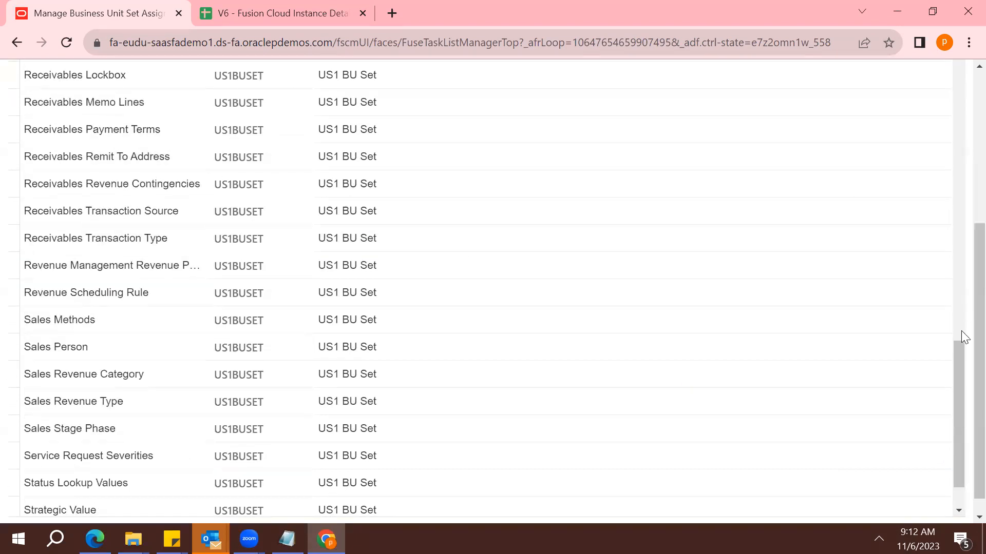
{"action": "left_click_drag", "start_coordinate": [954, 363], "coordinate": [958, 275]}
Step: Replace the COMMON set code with XX_PM for Payables Payment Terms and save
{"action": "left_click", "coordinate": [250, 93]}
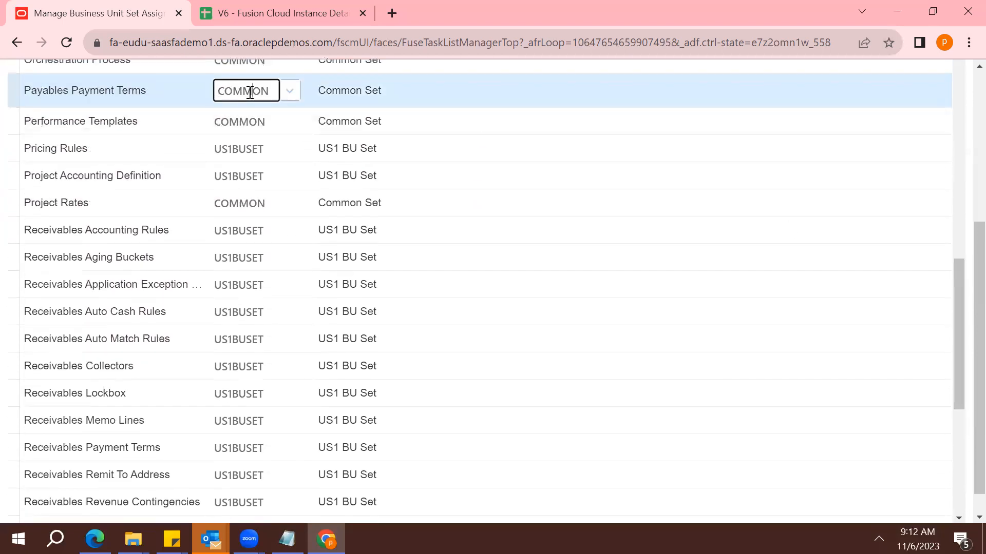
{"action": "double_click", "coordinate": [273, 91]}
{"action": "type", "text": "XX"}
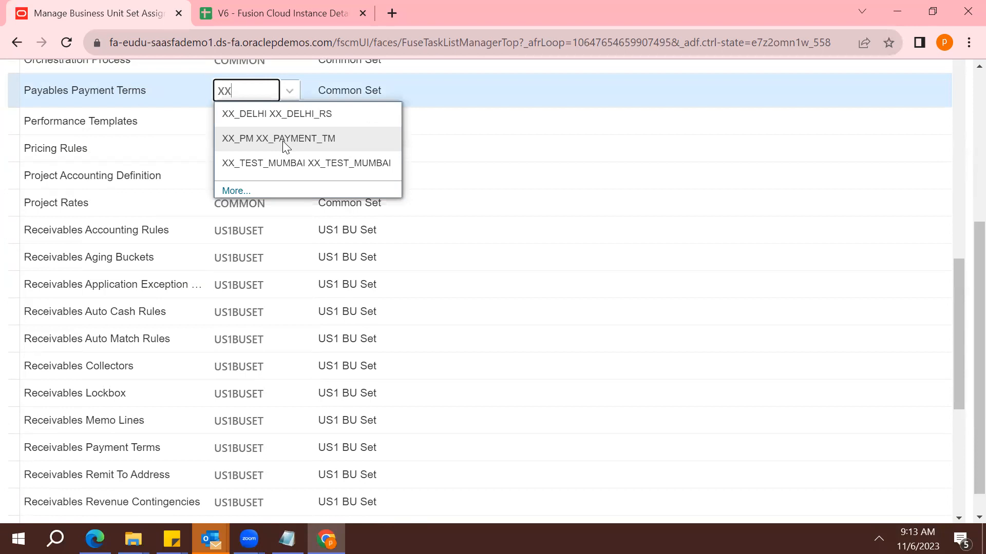
{"action": "left_click", "coordinate": [282, 138]}
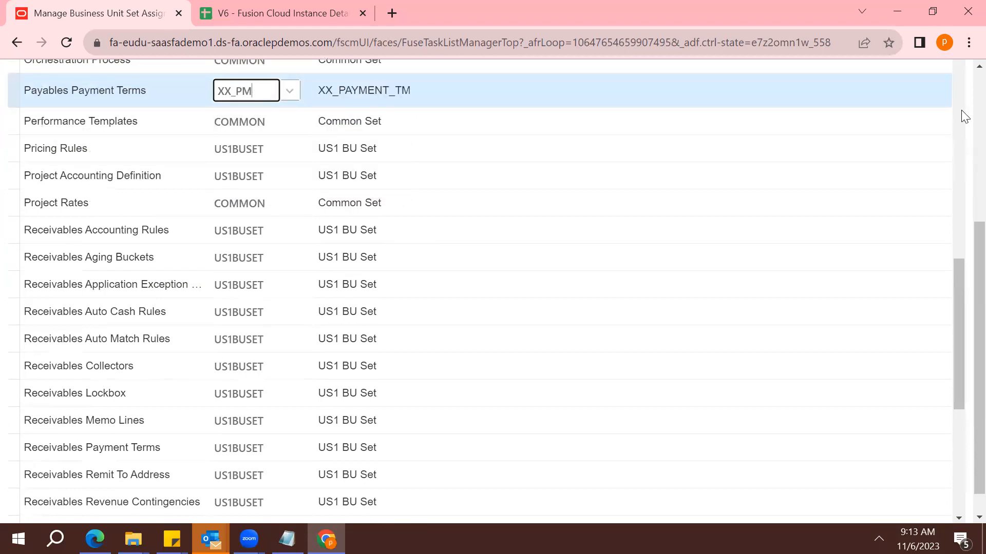
{"action": "scroll", "coordinate": [961, 110], "scroll_direction": "up", "scroll_amount": 5}
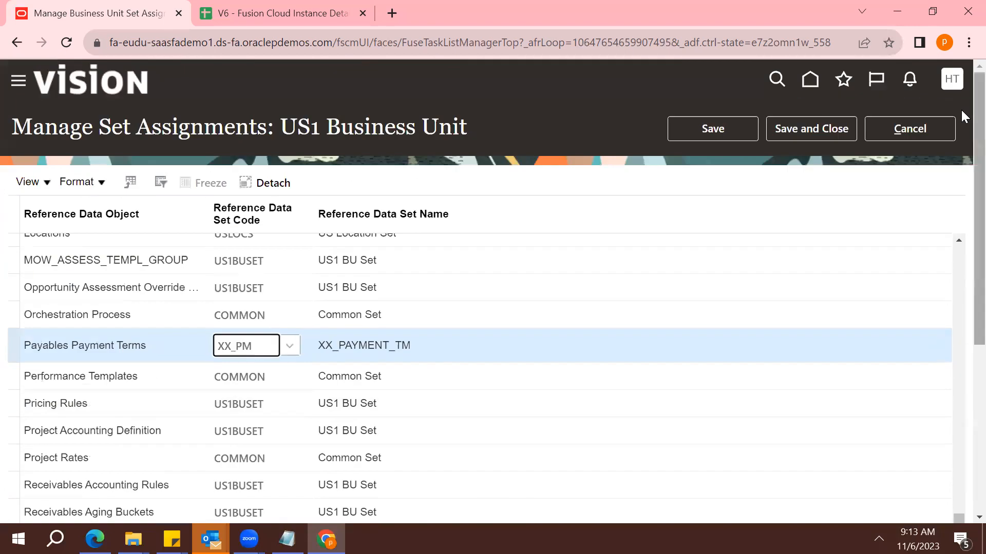
{"action": "left_click", "coordinate": [786, 127]}
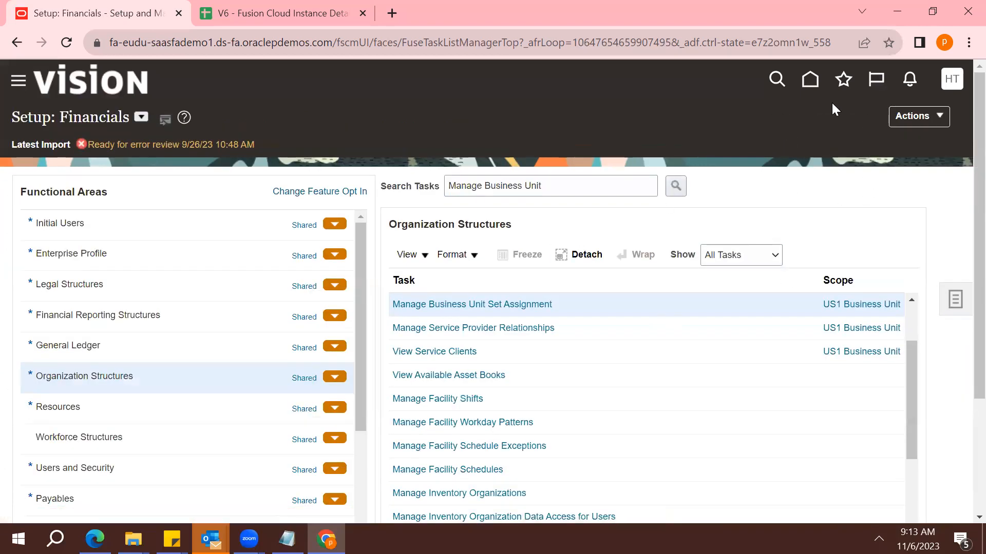
Step: Open a new Create Invoice form from the Payables Invoices work area
{"action": "left_click", "coordinate": [815, 84]}
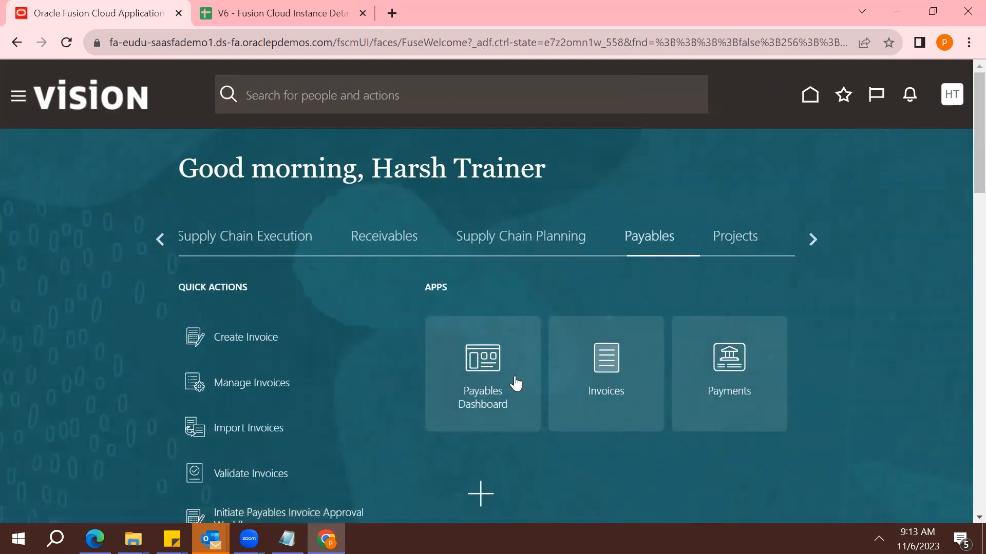
{"action": "left_click", "coordinate": [630, 365]}
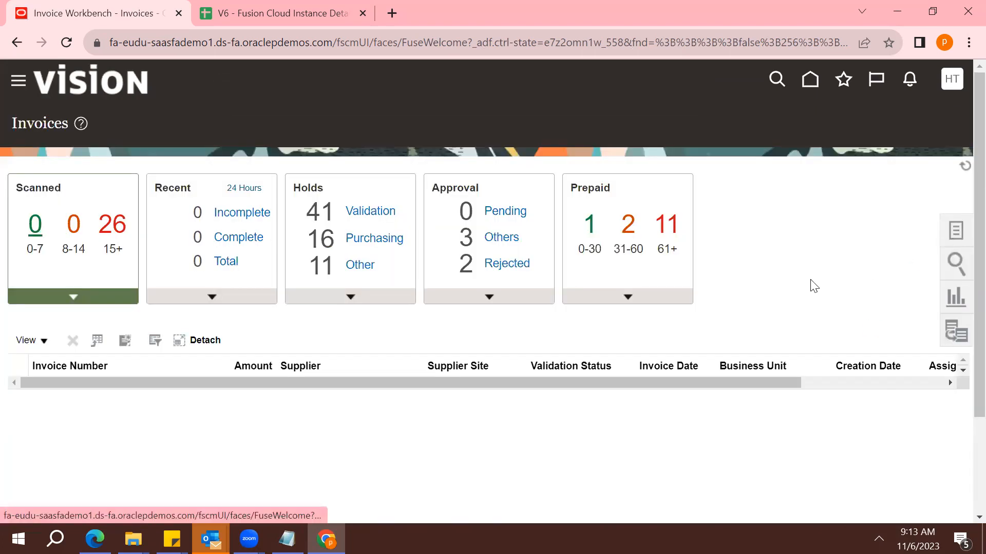
{"action": "left_click", "coordinate": [958, 232]}
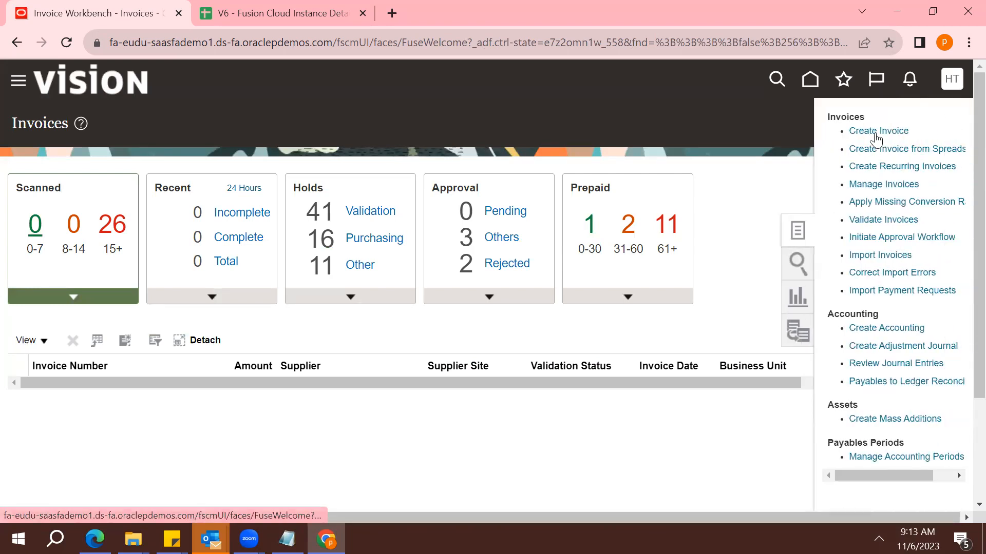
{"action": "left_click", "coordinate": [874, 132]}
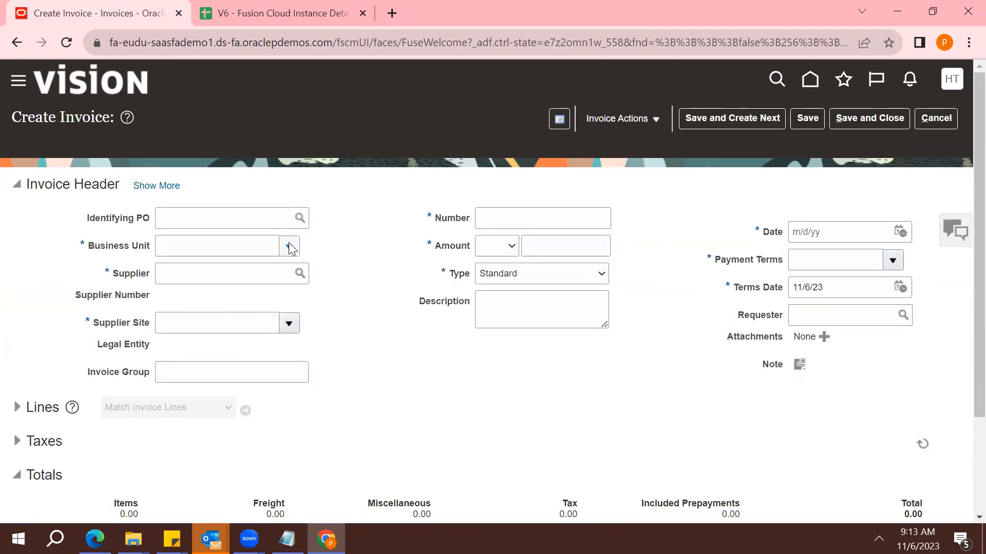
{"action": "left_click", "coordinate": [289, 246]}
Step: Choose US1 Business Unit, check Payment Terms shows Immediate, and cancel the invoice unsaved
{"action": "left_click", "coordinate": [290, 295]}
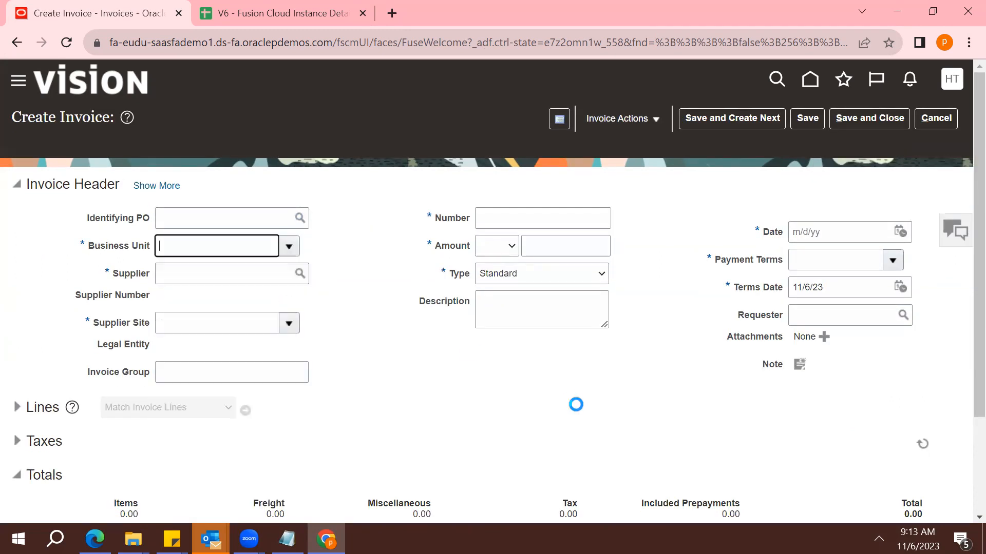
{"action": "left_click", "coordinate": [893, 261]}
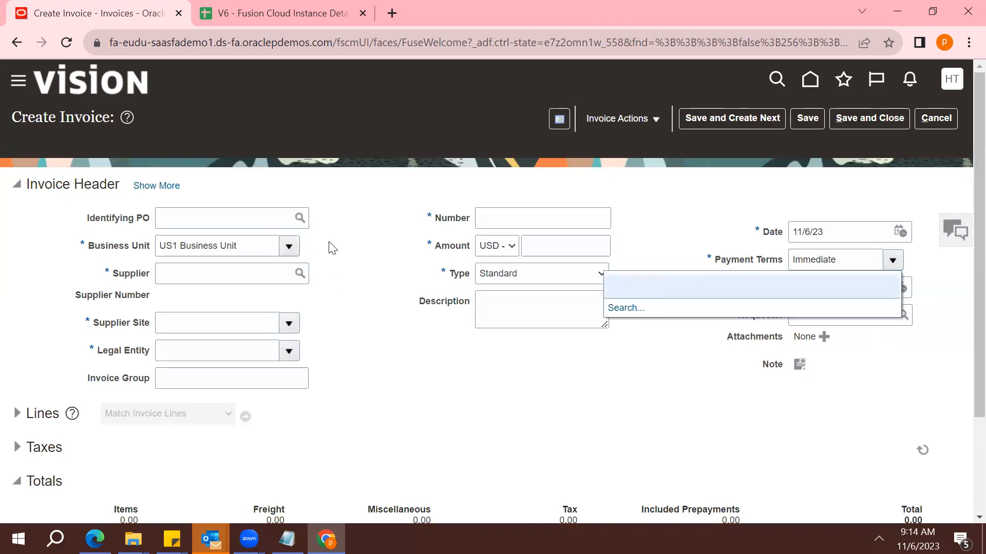
{"action": "double_click", "coordinate": [254, 250]}
{"action": "left_click", "coordinate": [253, 250]}
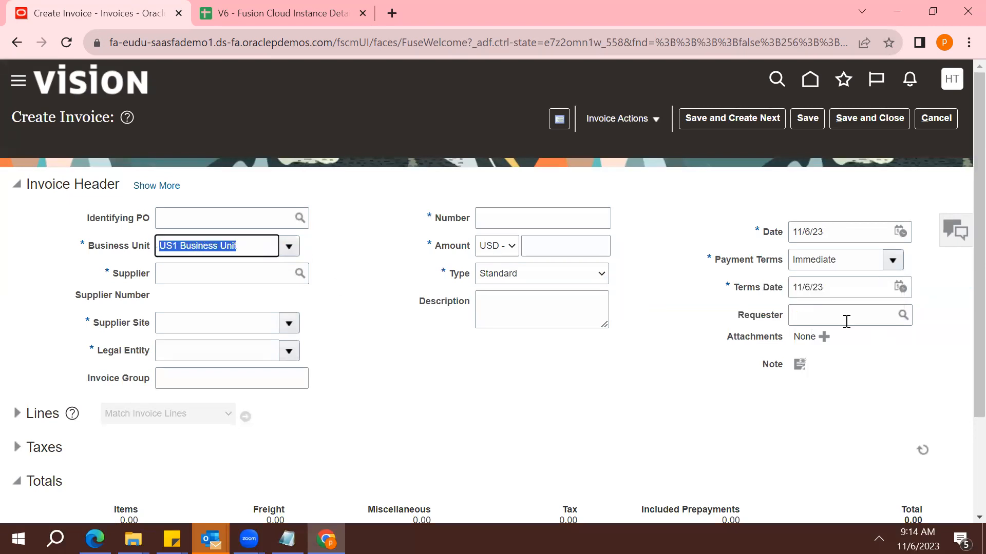
{"action": "left_click", "coordinate": [892, 262]}
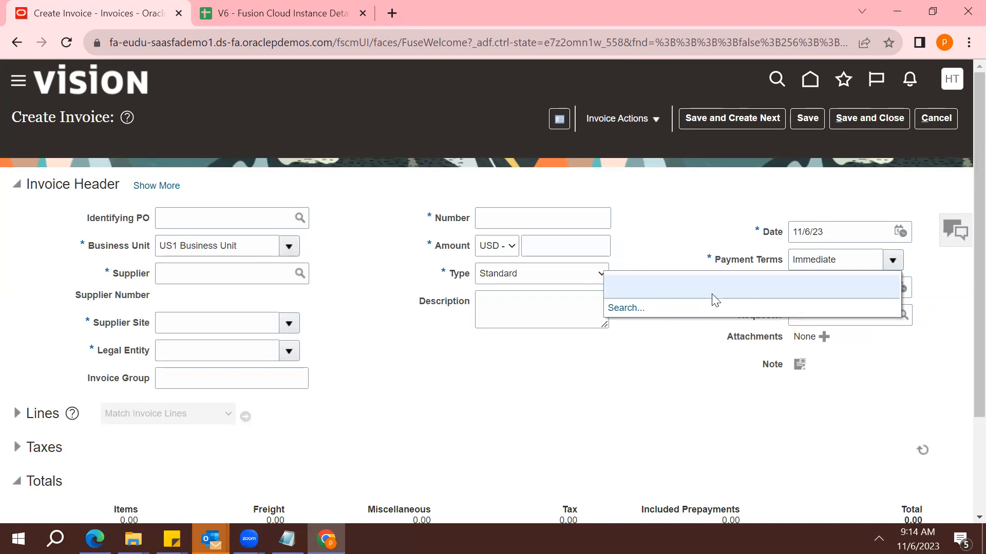
{"action": "left_click", "coordinate": [269, 243]}
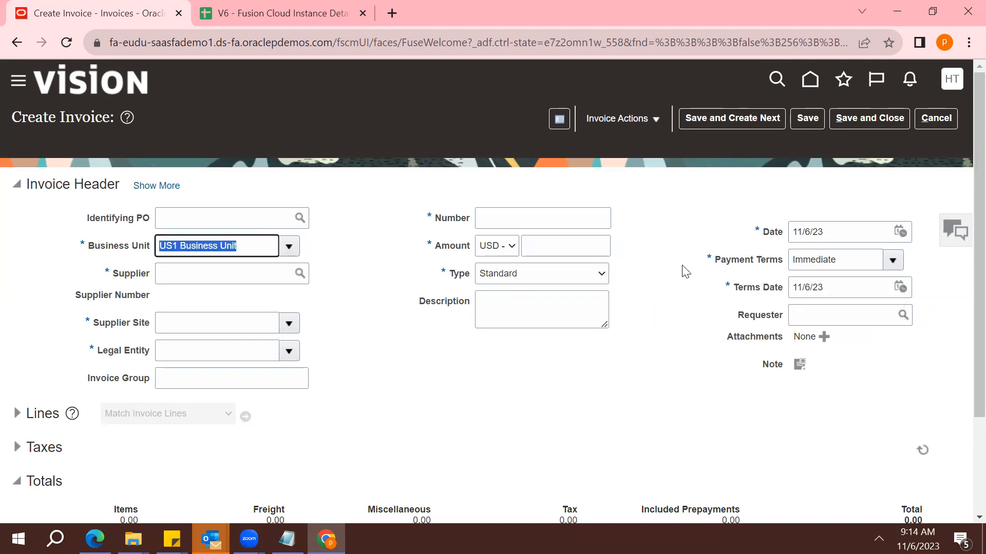
{"action": "left_click", "coordinate": [875, 253]}
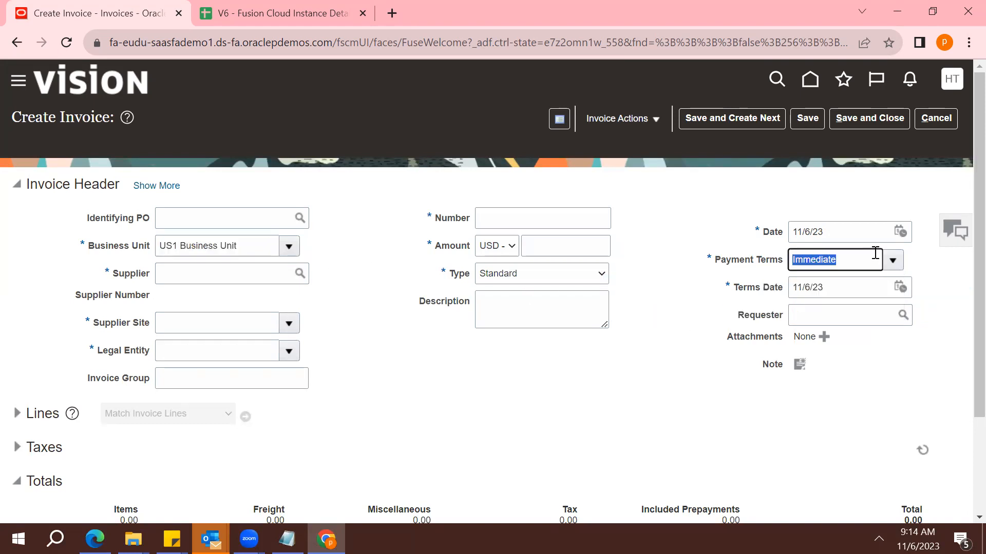
{"action": "left_click", "coordinate": [894, 261]}
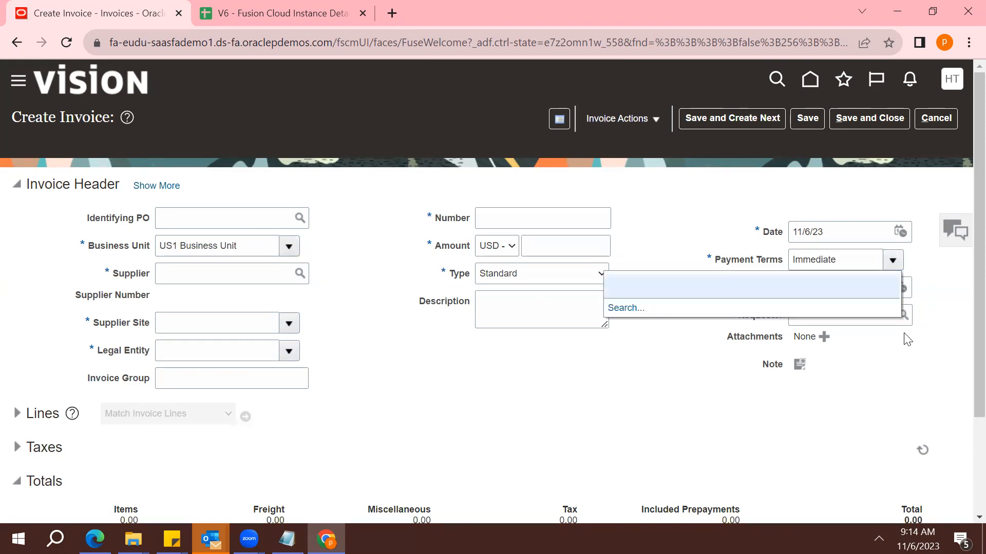
{"action": "left_click", "coordinate": [933, 128]}
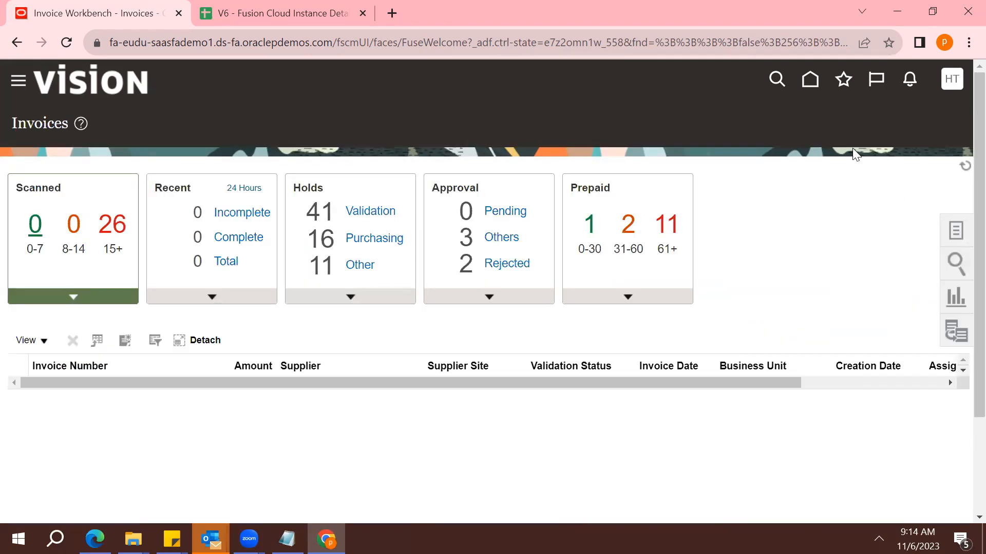
Step: Search Setup and Maintenance tasks for 'Payment Term' and open Manage Payment Terms
{"action": "left_click", "coordinate": [951, 80]}
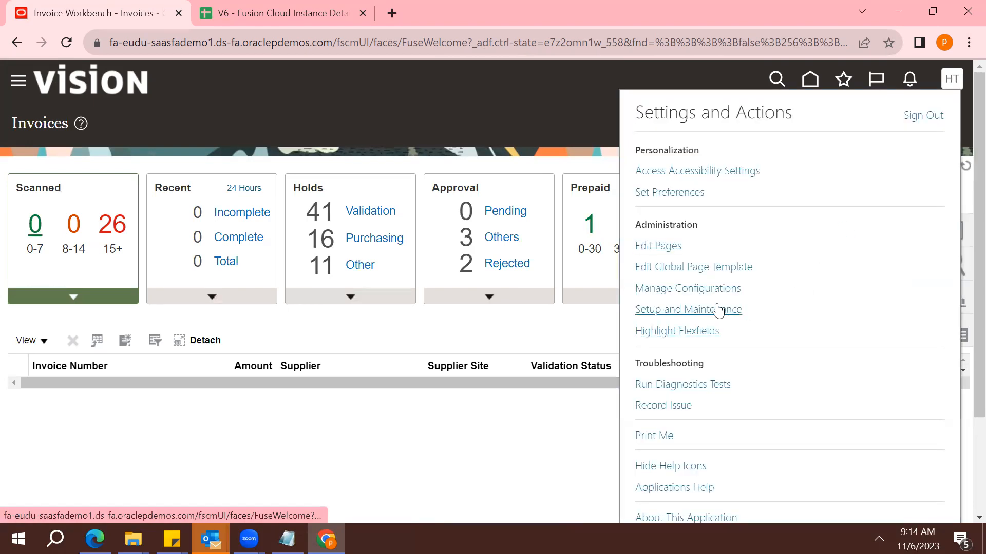
{"action": "left_click", "coordinate": [718, 310]}
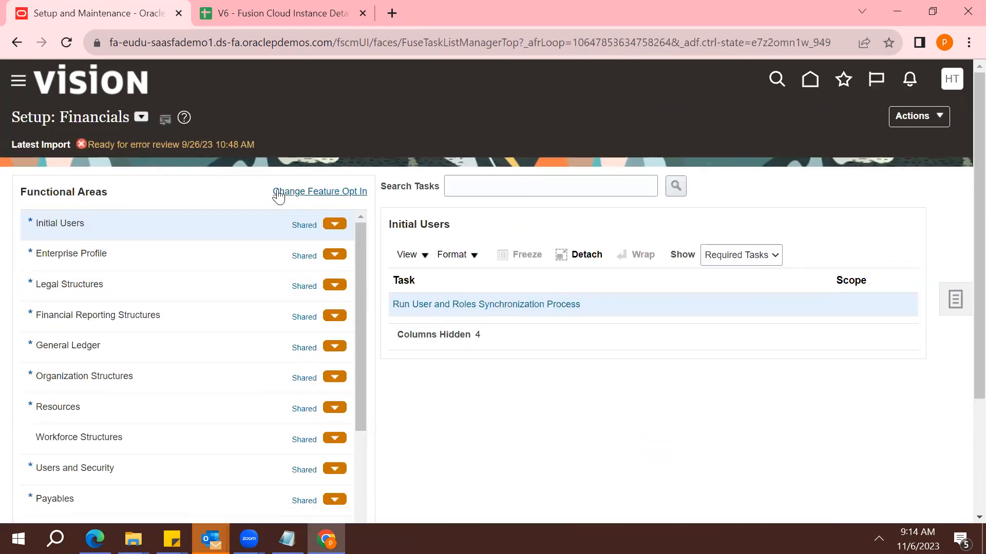
{"action": "left_click", "coordinate": [479, 189]}
{"action": "type", "text": "Payment Term"}
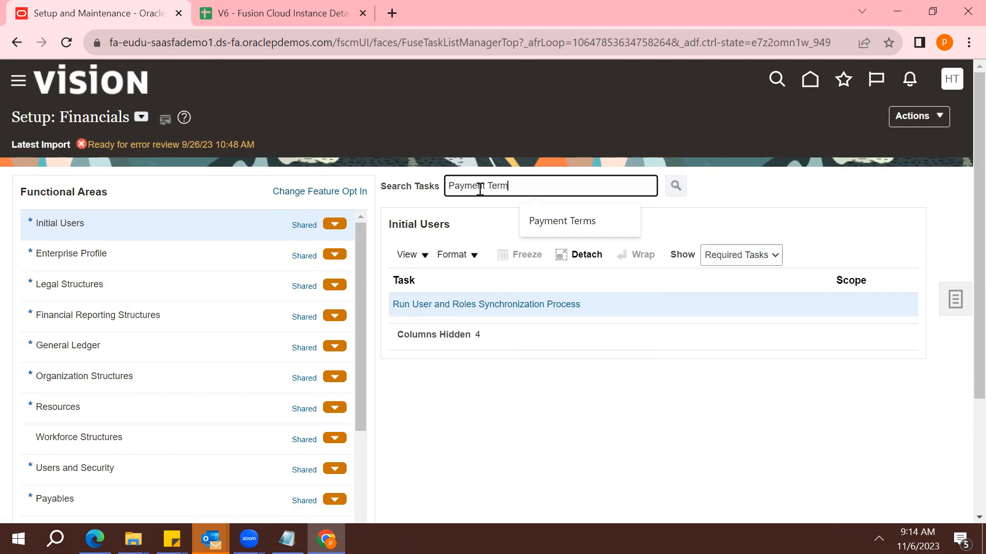
{"action": "key", "text": "Return"}
{"action": "left_click", "coordinate": [284, 289]}
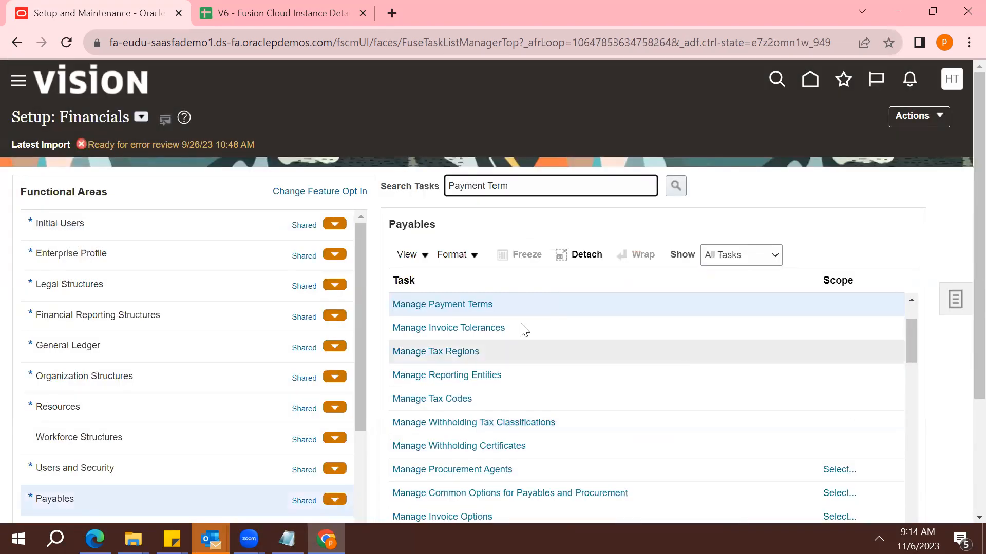
{"action": "left_click", "coordinate": [464, 305]}
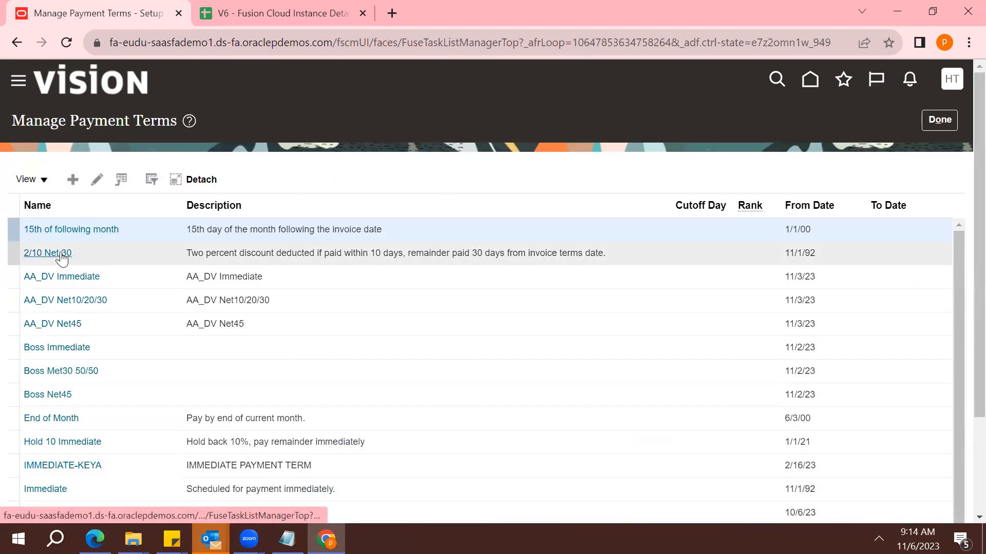
Step: Open 2/10 Net 30, review its US1 and Japan BU Set assignments, and cancel without saving
{"action": "left_click", "coordinate": [61, 257]}
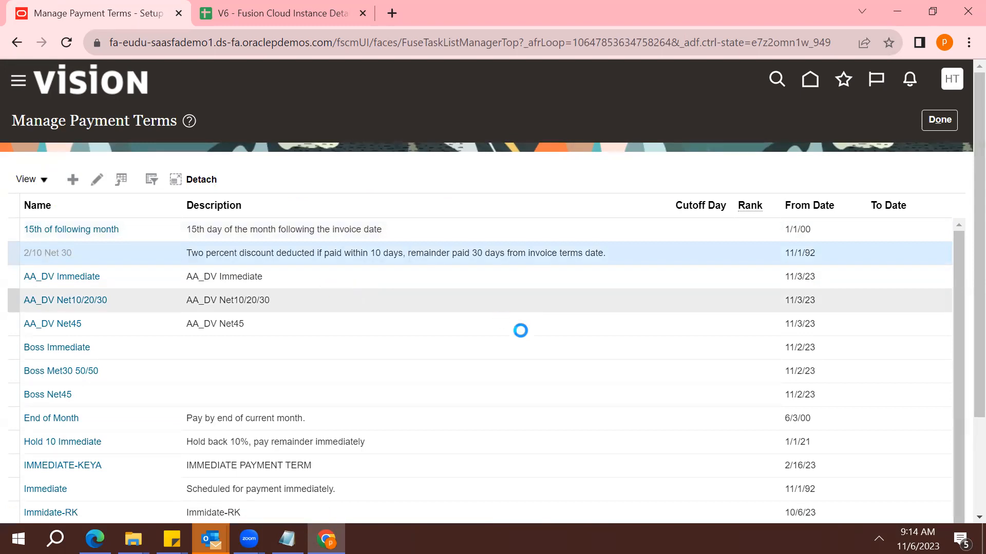
{"action": "scroll", "coordinate": [961, 462], "scroll_direction": "down", "scroll_amount": 5}
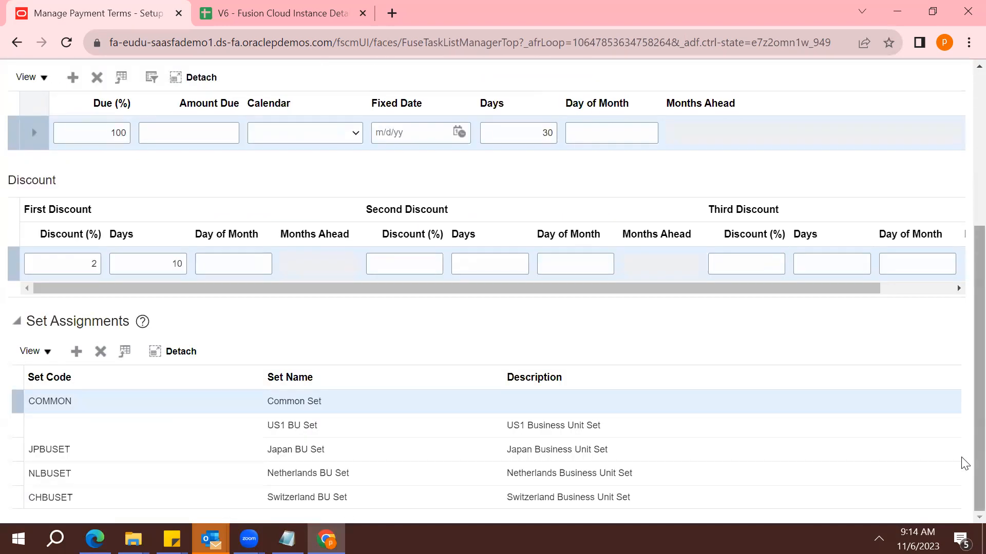
{"action": "left_click", "coordinate": [288, 427]}
{"action": "left_click", "coordinate": [310, 448]}
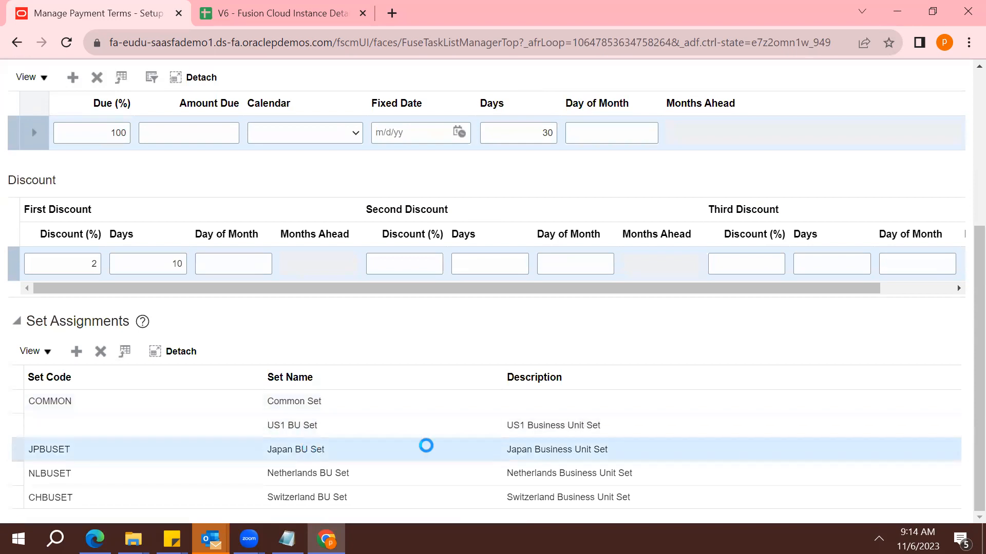
{"action": "left_click", "coordinate": [512, 417]}
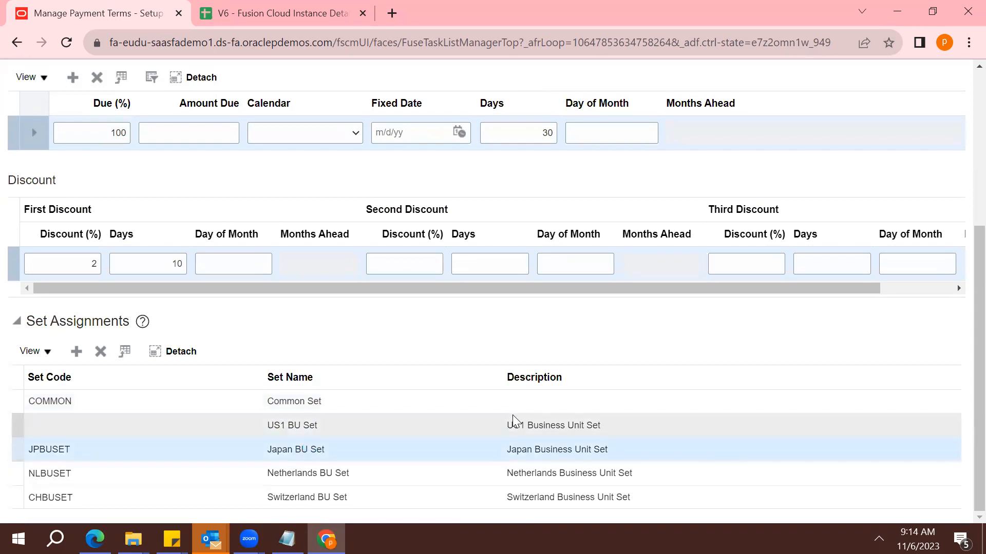
{"action": "left_click", "coordinate": [420, 450]}
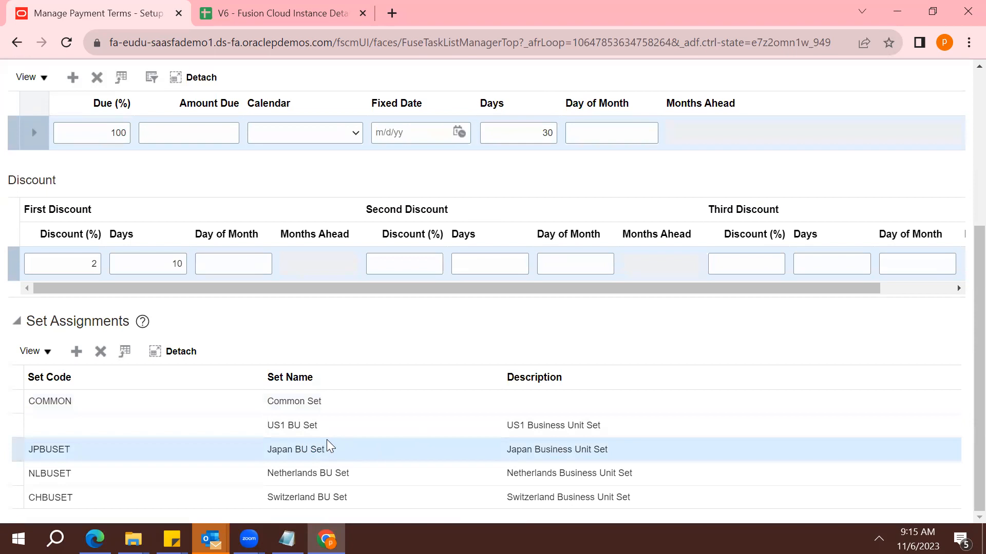
{"action": "triple_click", "coordinate": [314, 448]}
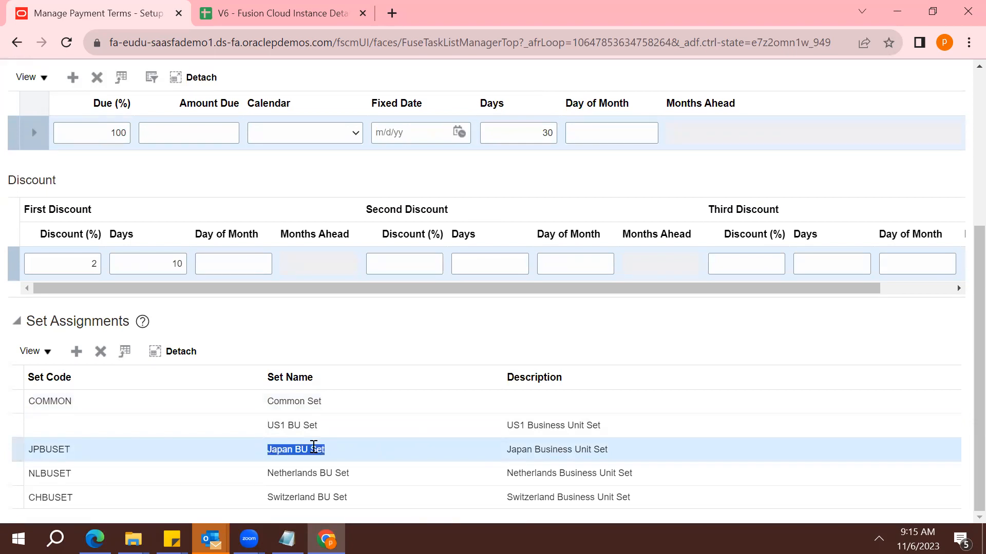
{"action": "triple_click", "coordinate": [307, 448]}
{"action": "scroll", "coordinate": [962, 298], "scroll_direction": "up", "scroll_amount": 5}
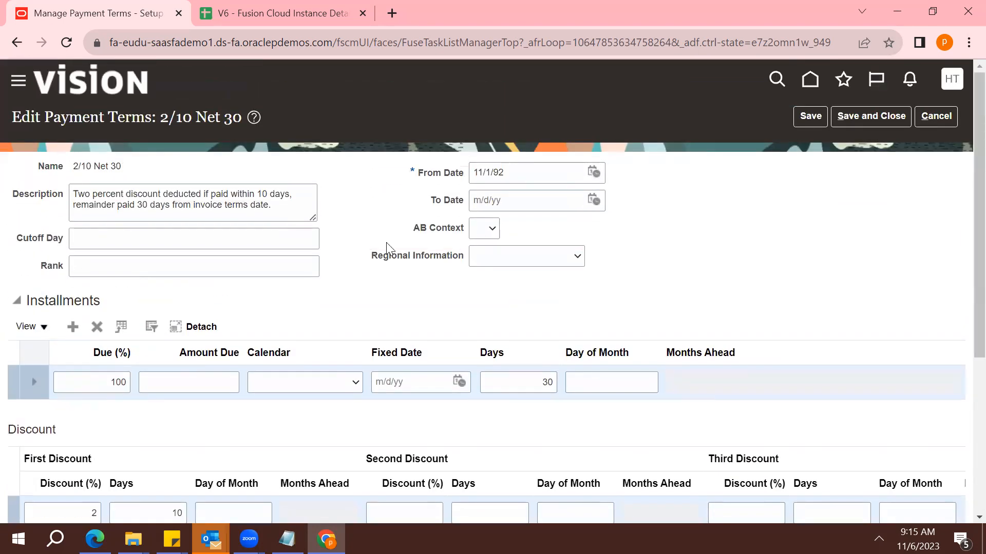
{"action": "double_click", "coordinate": [86, 166]}
{"action": "triple_click", "coordinate": [88, 166]}
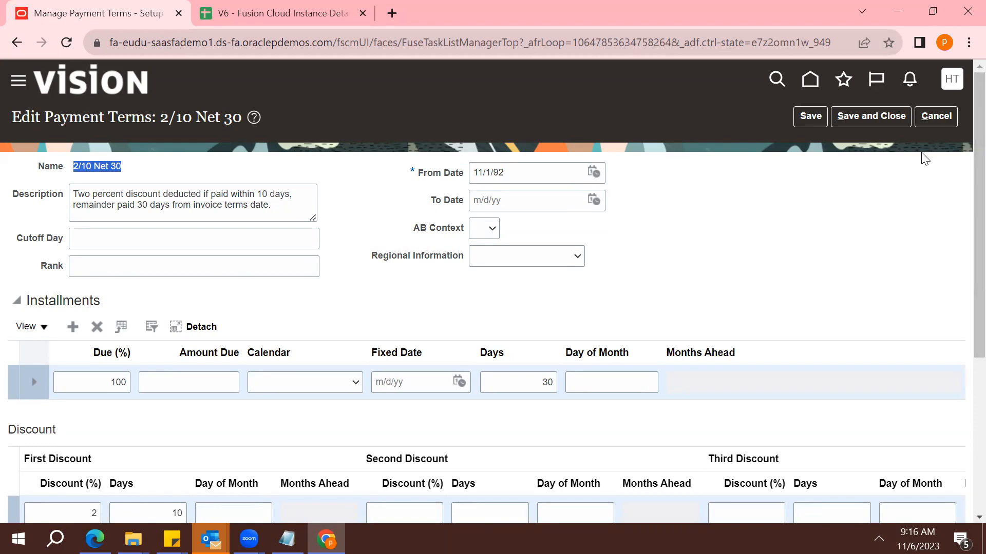
{"action": "left_click", "coordinate": [938, 115]}
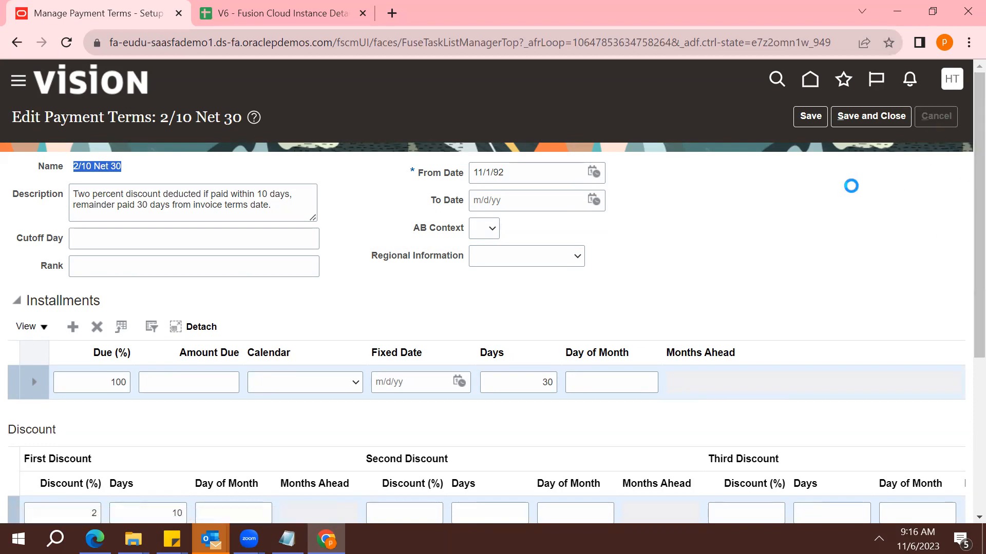
Step: Return Home and scroll the springboard tabs across to select Contract Management
{"action": "left_click", "coordinate": [813, 89]}
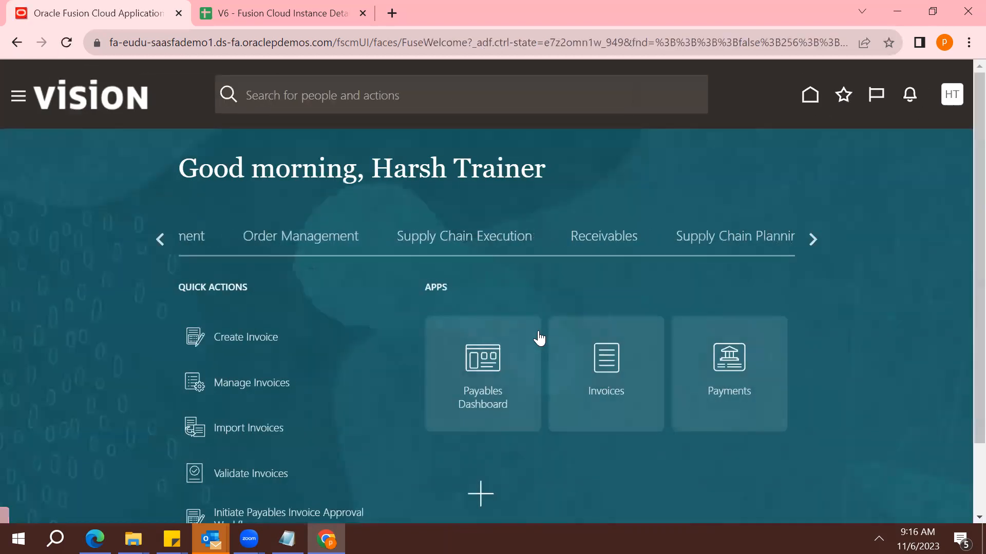
{"action": "left_click", "coordinate": [166, 237]}
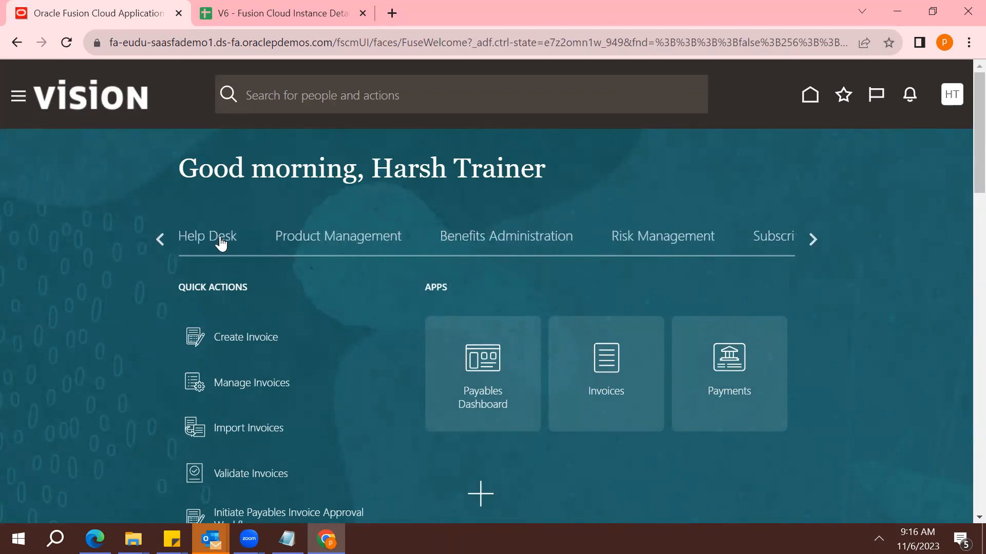
{"action": "left_click", "coordinate": [165, 238]}
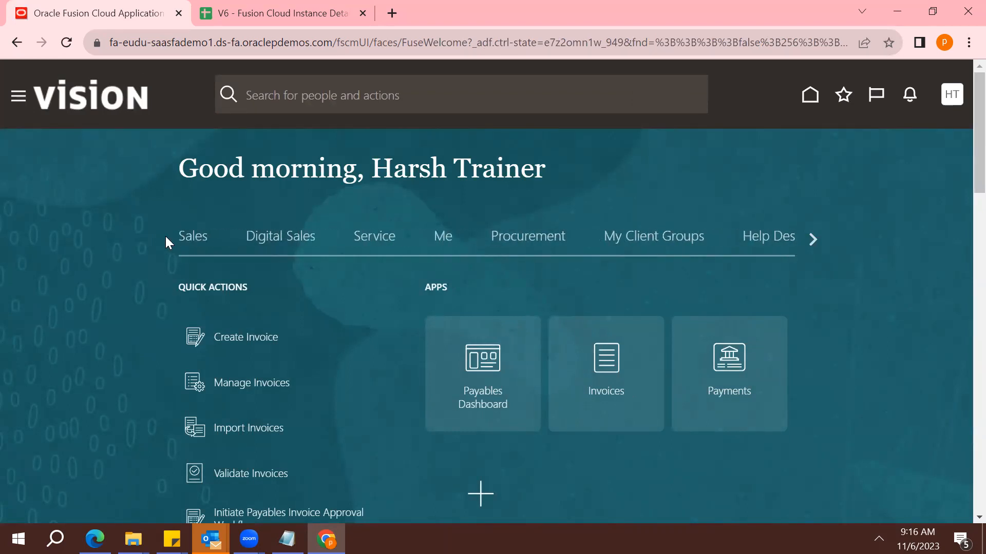
{"action": "left_click", "coordinate": [812, 238]}
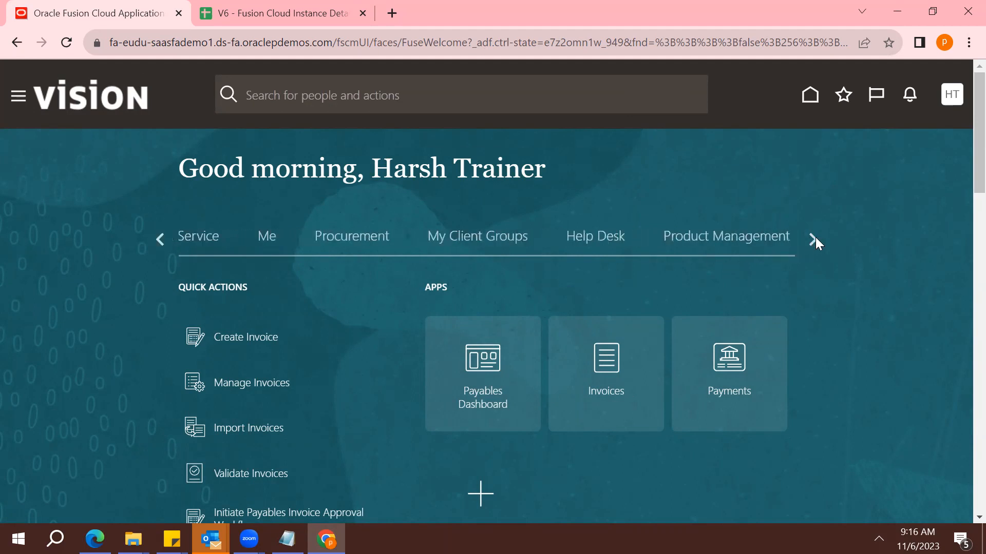
{"action": "left_click", "coordinate": [814, 238]}
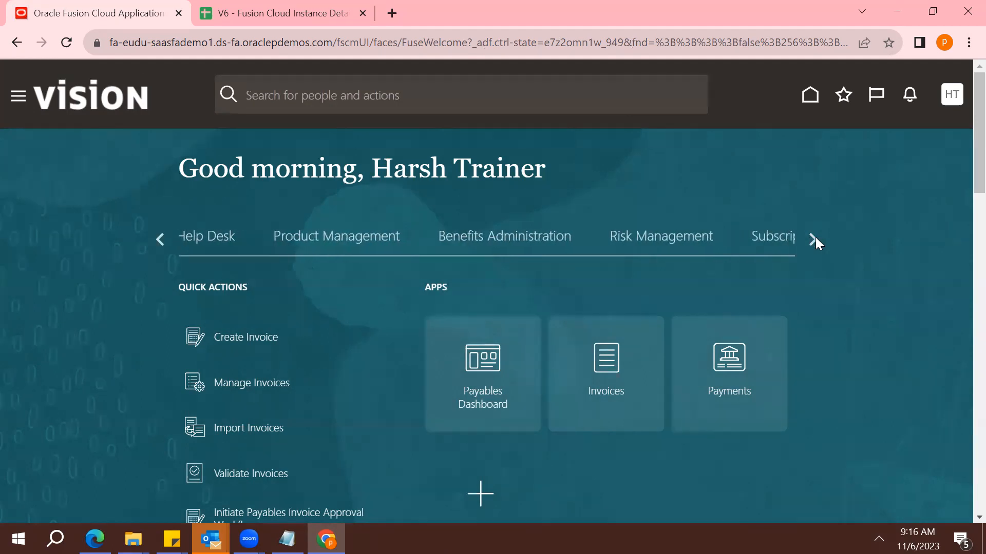
{"action": "left_click", "coordinate": [444, 251]}
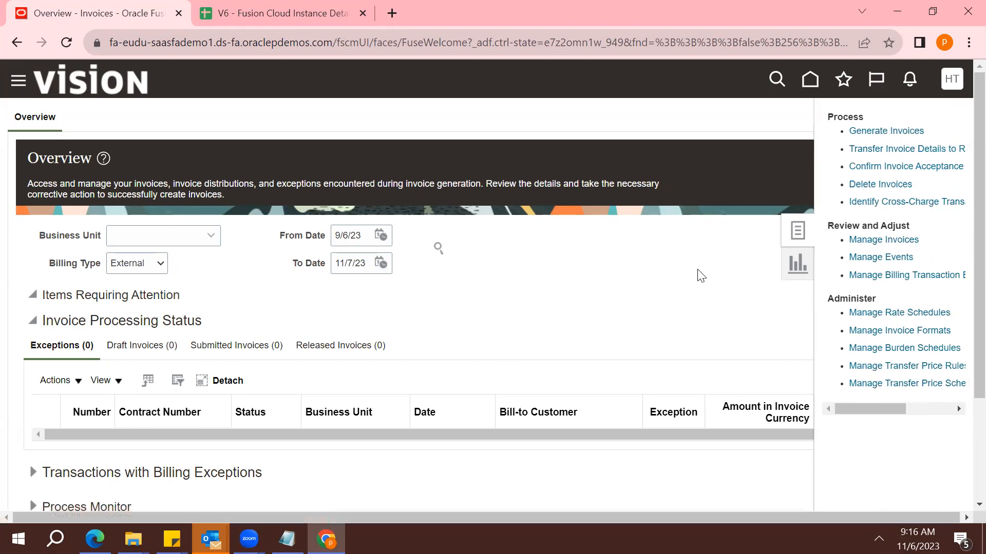
Step: Open Manage Invoices, confirm only US1 Business Unit is offered, and check the invoice Actions menu
{"action": "left_click", "coordinate": [875, 240]}
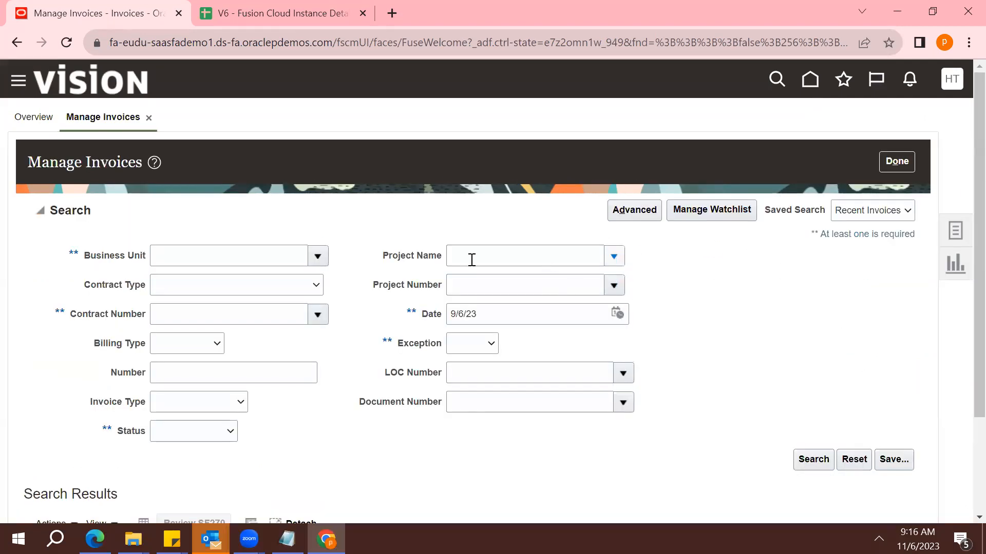
{"action": "left_click", "coordinate": [318, 260]}
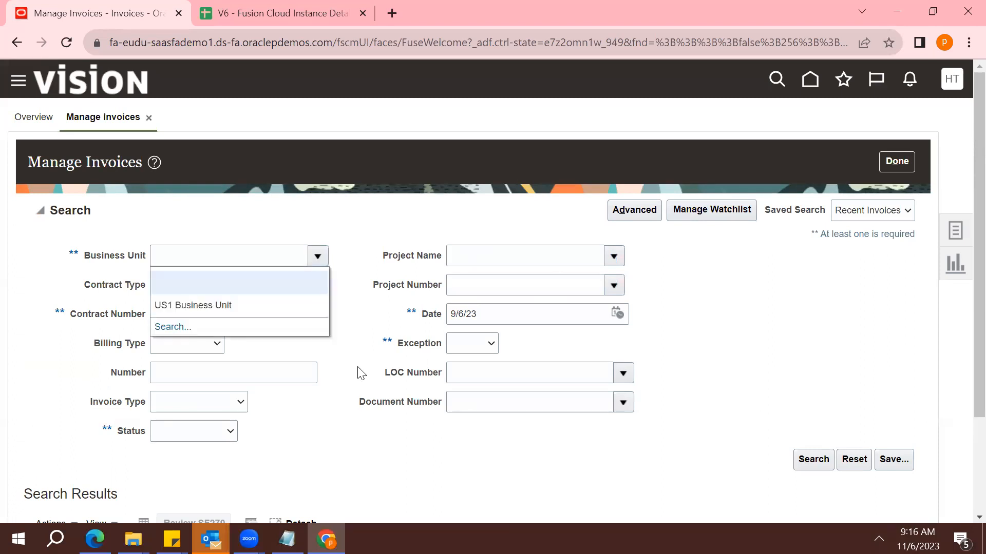
{"action": "left_click", "coordinate": [760, 438]}
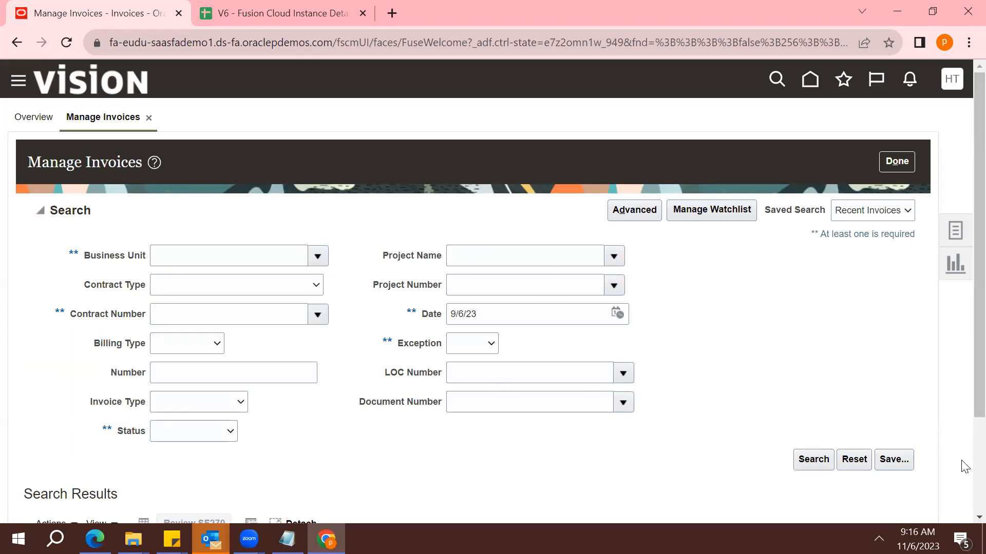
{"action": "scroll", "coordinate": [961, 464], "scroll_direction": "down", "scroll_amount": 3}
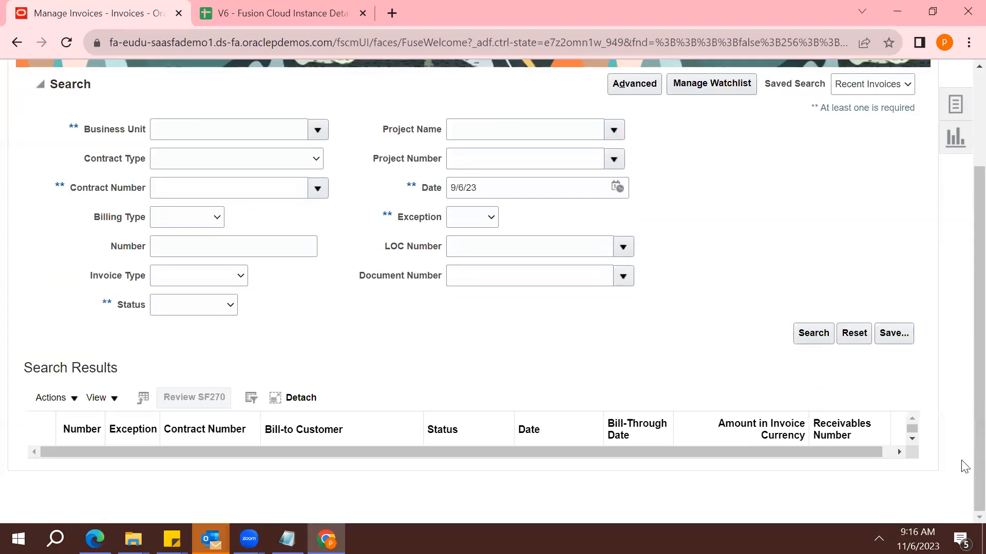
{"action": "left_click", "coordinate": [75, 396]}
{"action": "left_click", "coordinate": [280, 359]}
{"action": "left_click", "coordinate": [73, 399]}
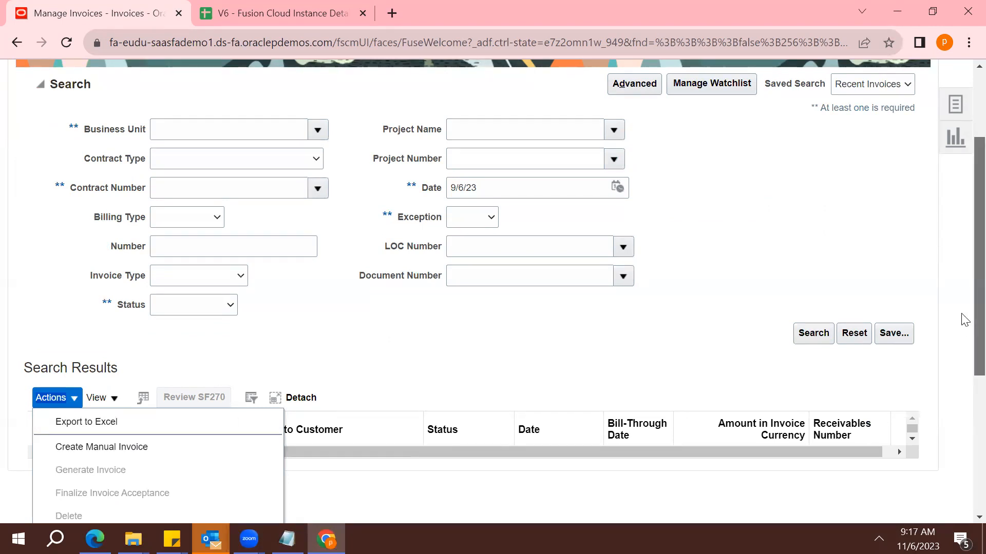
Step: Recheck the Business Unit choices, still showing only US1 Business Unit
{"action": "scroll", "coordinate": [961, 288], "scroll_direction": "up", "scroll_amount": 3}
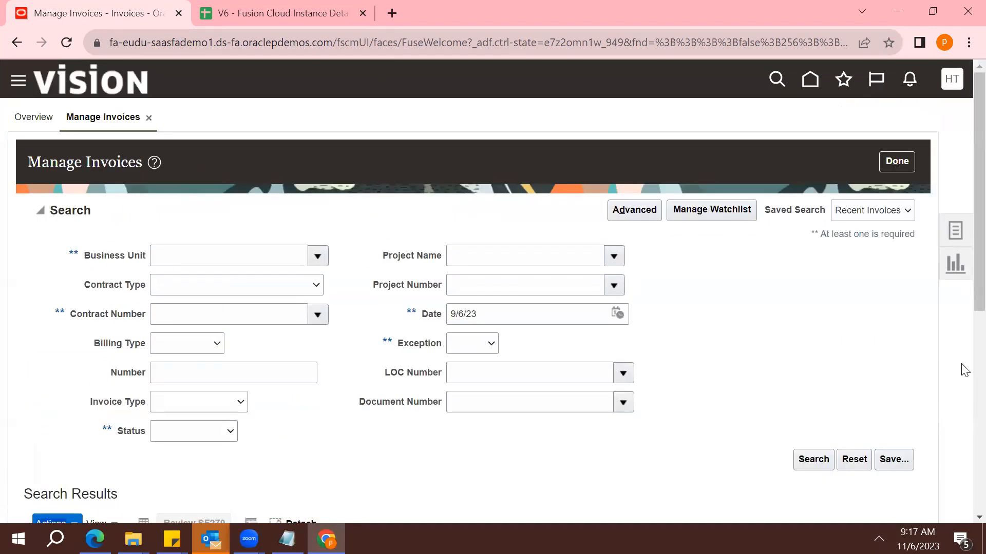
{"action": "scroll", "coordinate": [963, 329], "scroll_direction": "down", "scroll_amount": 5}
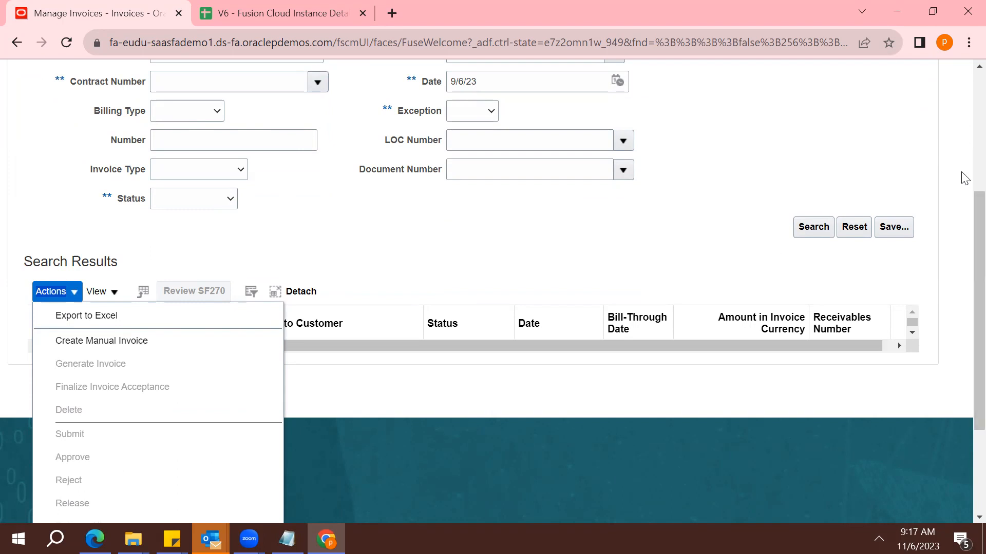
{"action": "scroll", "coordinate": [964, 178], "scroll_direction": "up", "scroll_amount": 5}
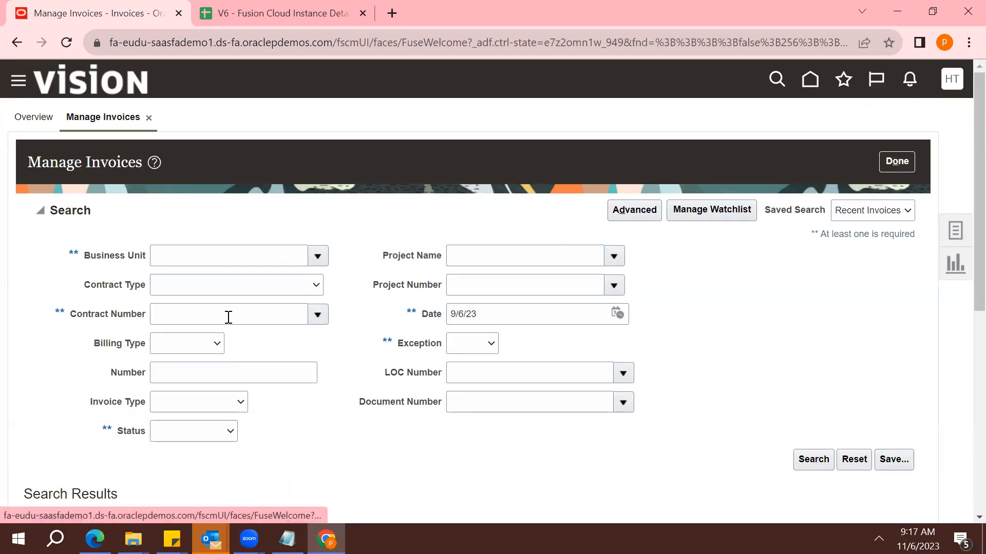
{"action": "left_click", "coordinate": [317, 257]}
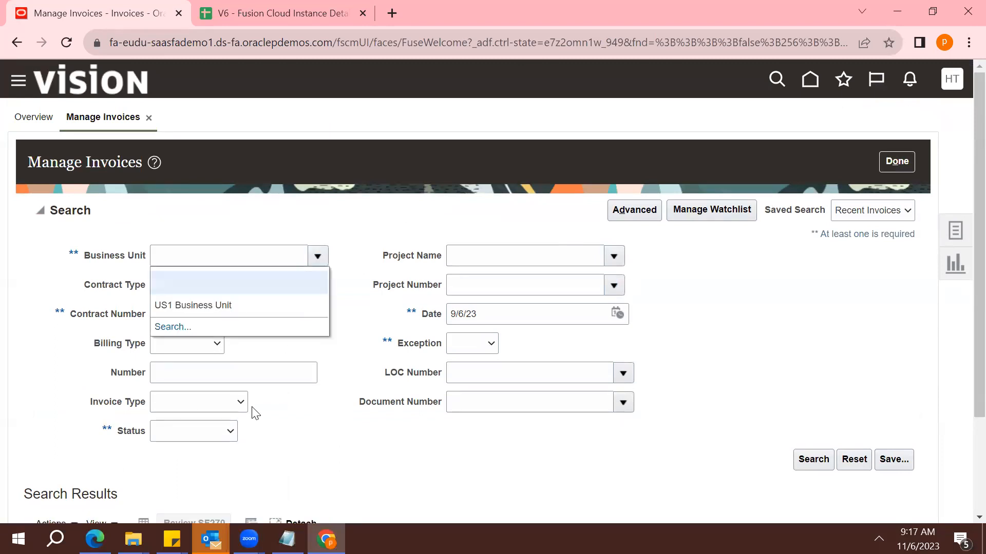
{"action": "left_click", "coordinate": [18, 81]}
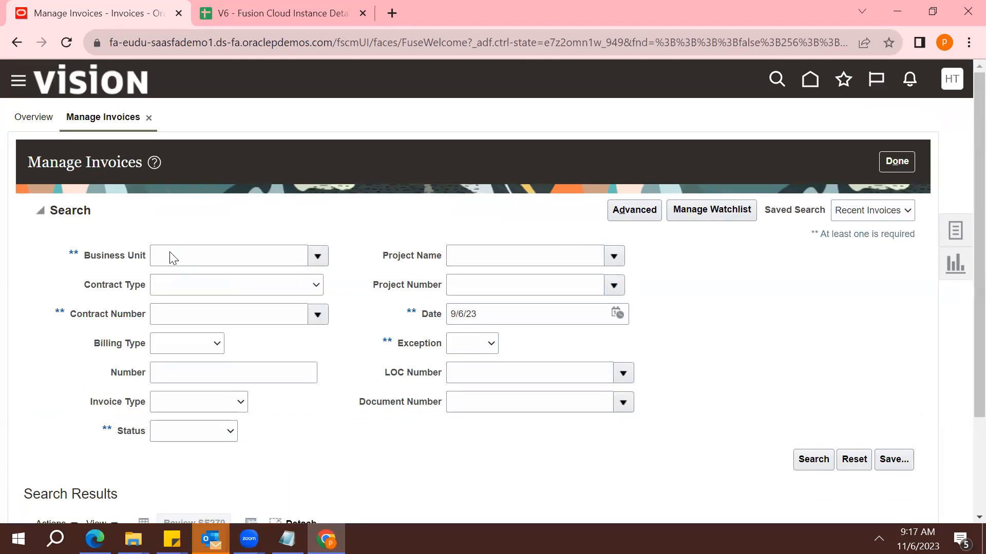
{"action": "scroll", "coordinate": [593, 424], "scroll_direction": "down", "scroll_amount": 15}
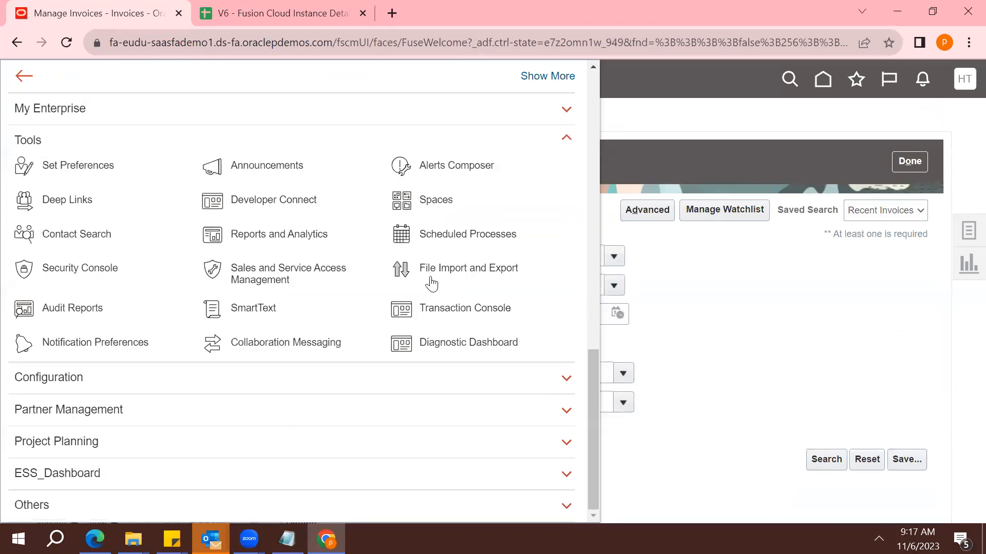
Step: Refresh Scheduled Processes, where Retrieve Latest LDAP Changes is still Running, then open settings and actions
{"action": "left_click", "coordinate": [431, 232]}
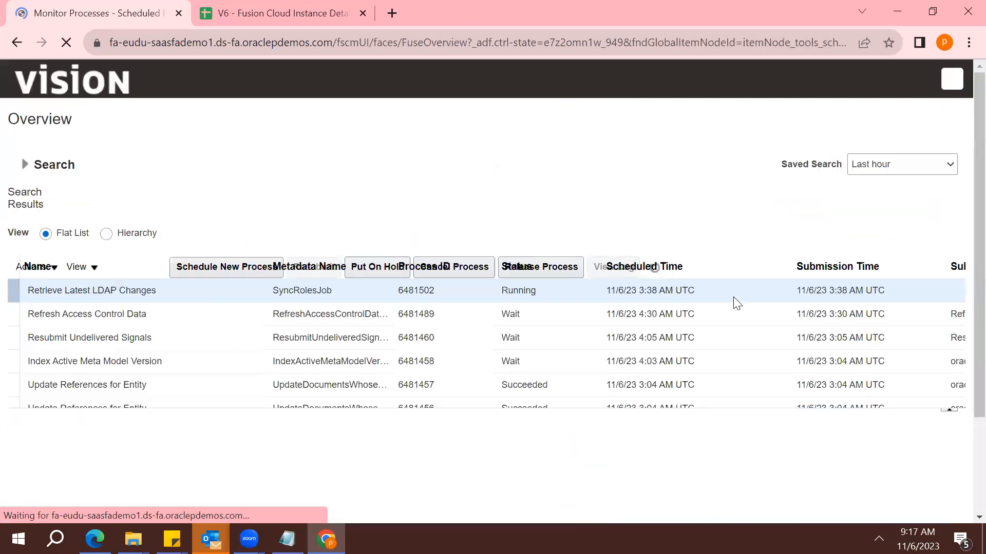
{"action": "left_click_drag", "start_coordinate": [201, 318], "coordinate": [597, 269]}
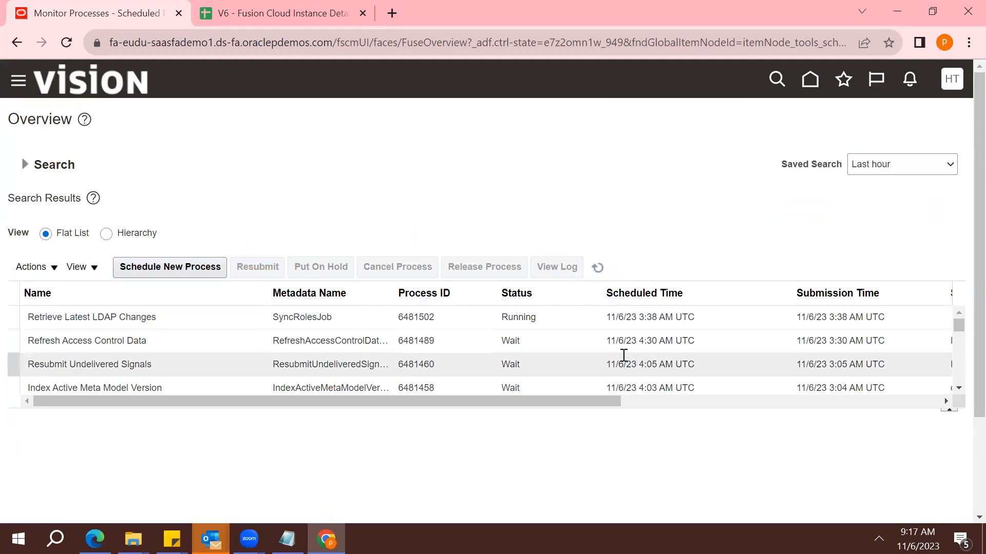
{"action": "left_click", "coordinate": [597, 268]}
{"action": "left_click", "coordinate": [954, 82]}
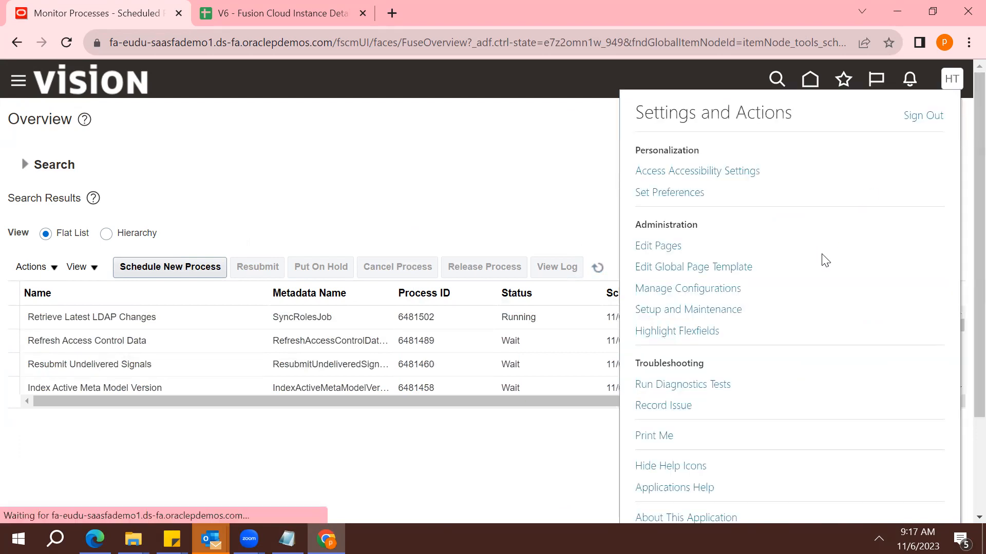
Step: Search setup tasks for Manage Reference and open Manage Reference Data Set Data Access for Users
{"action": "left_click", "coordinate": [697, 311]}
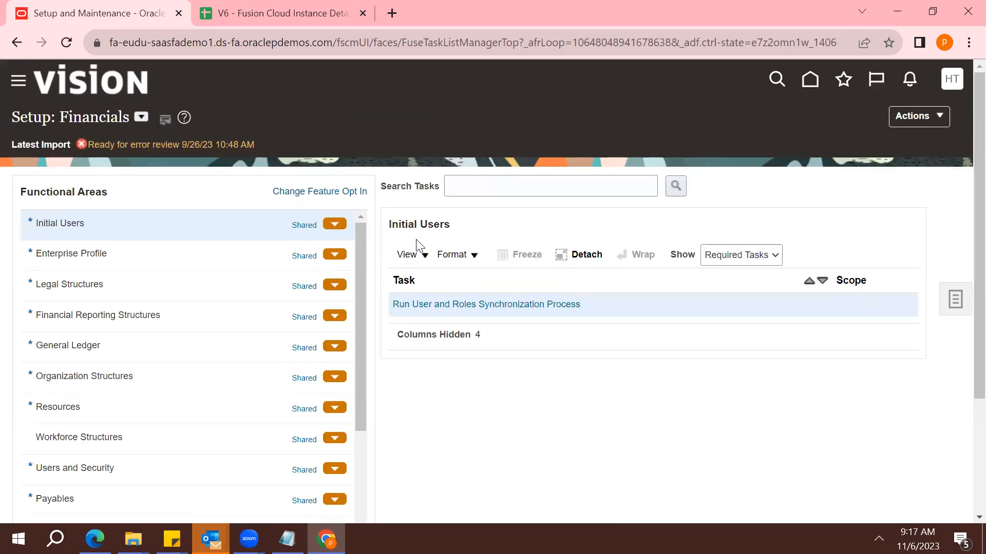
{"action": "left_click", "coordinate": [141, 118]}
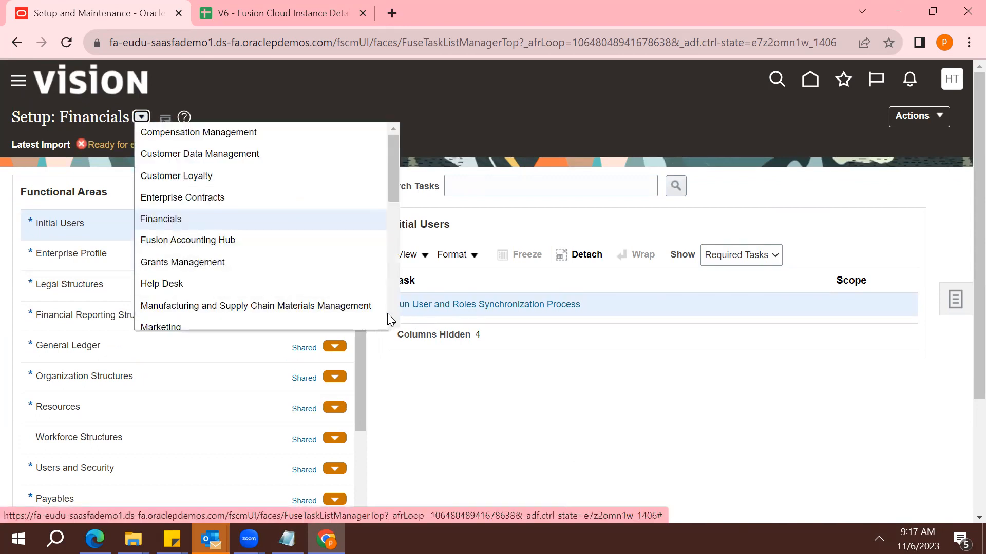
{"action": "left_click", "coordinate": [526, 180]}
{"action": "type", "text": "S"}
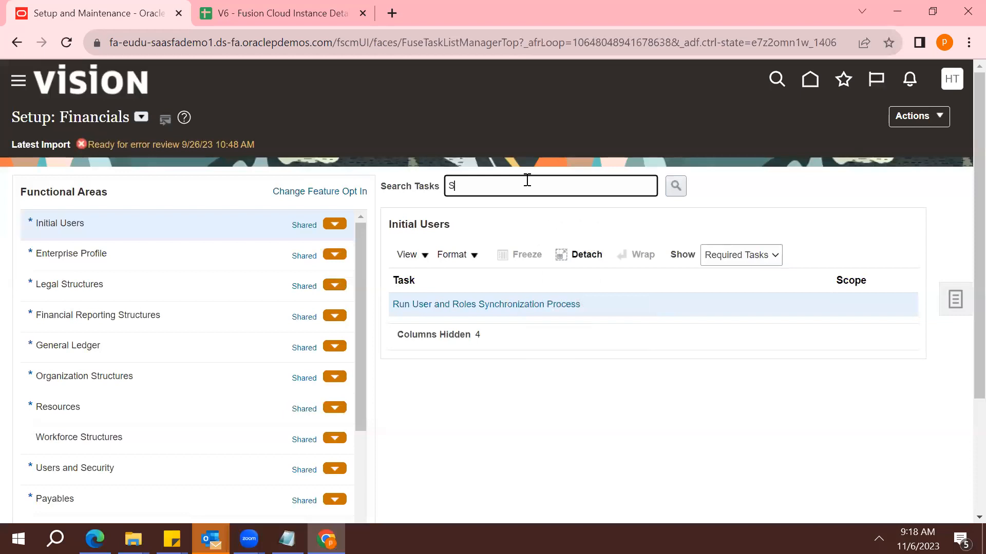
{"action": "type", "text": "etManage"}
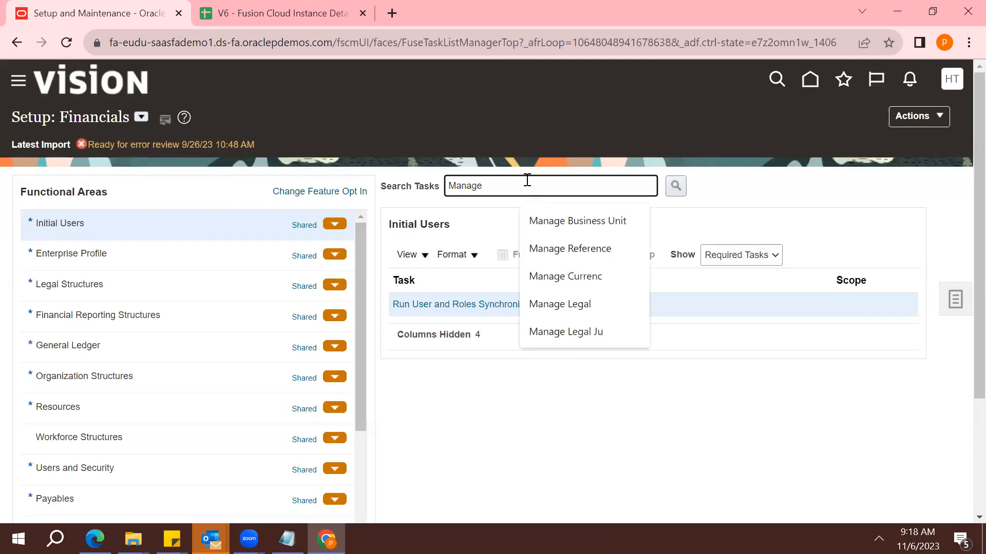
{"action": "key", "text": "Down"}
{"action": "key", "text": "Down"}
{"action": "key", "text": "Return"}
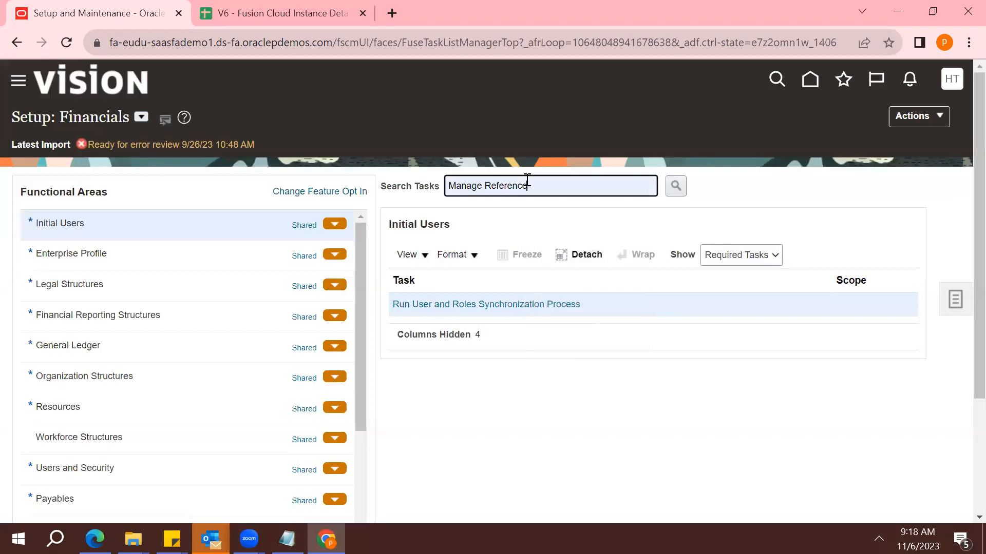
{"action": "left_click", "coordinate": [675, 186]}
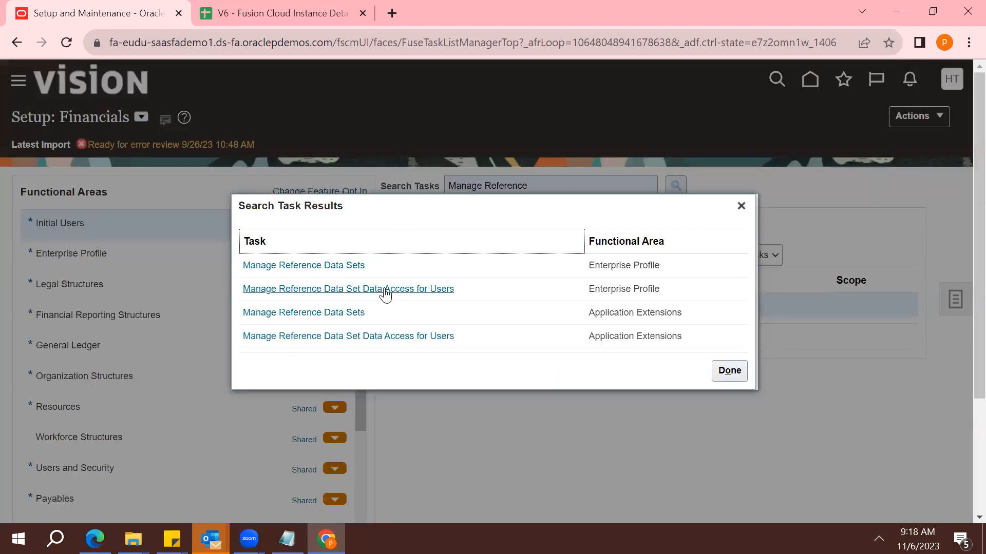
{"action": "left_click", "coordinate": [384, 289]}
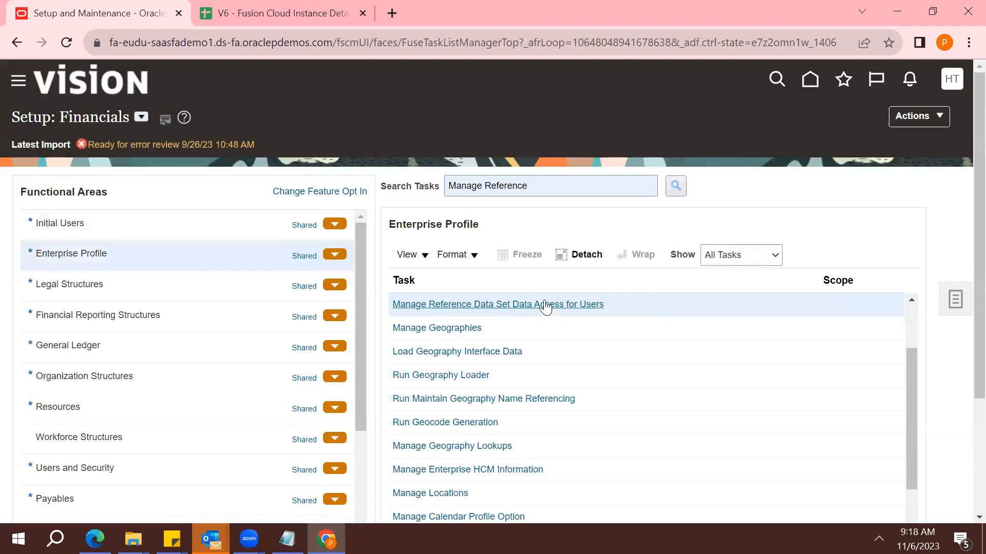
{"action": "left_click", "coordinate": [544, 303]}
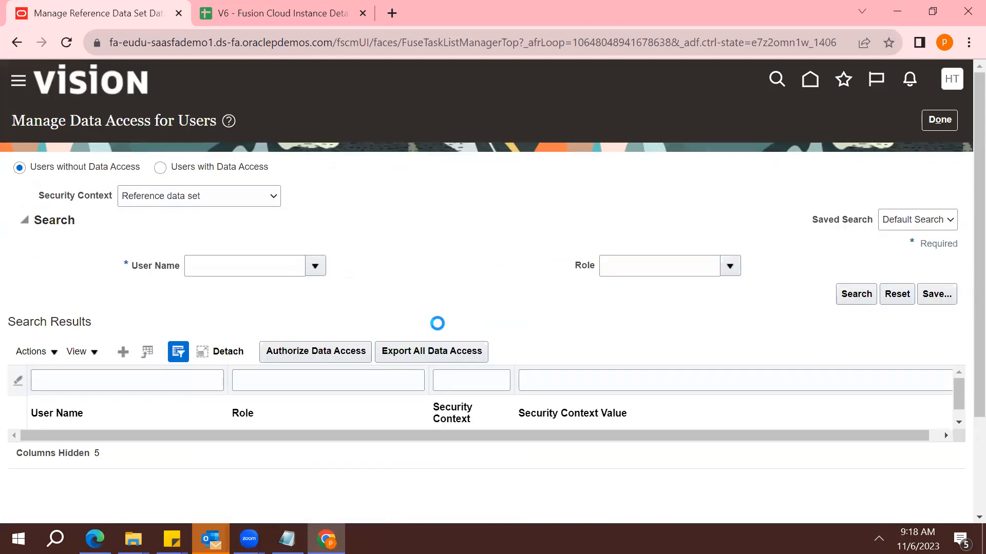
Step: Search Manage Data Access for Users for the trainer user's existing access
{"action": "left_click", "coordinate": [288, 267]}
{"action": "type", "text": "htrainer"}
{"action": "key", "text": "Tab"}
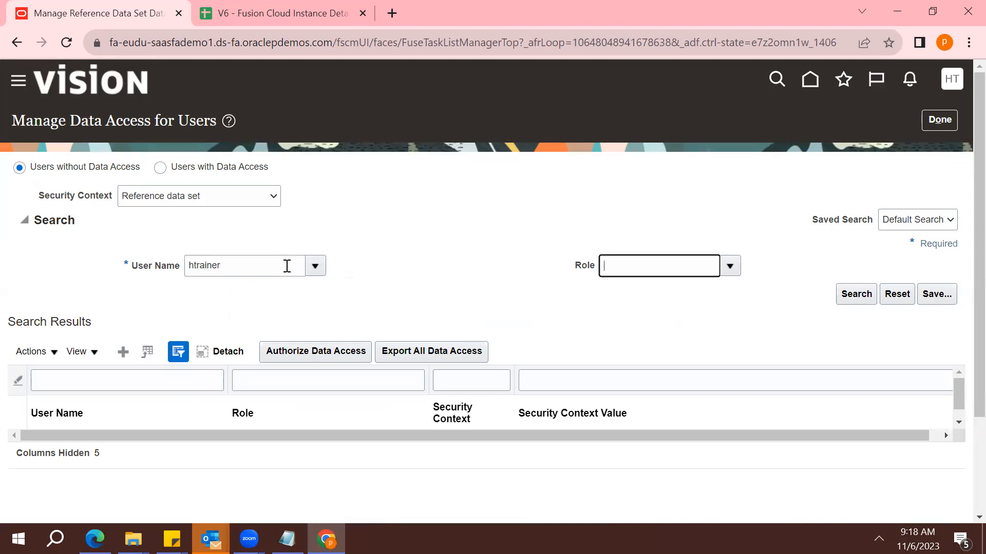
{"action": "left_click", "coordinate": [853, 295]}
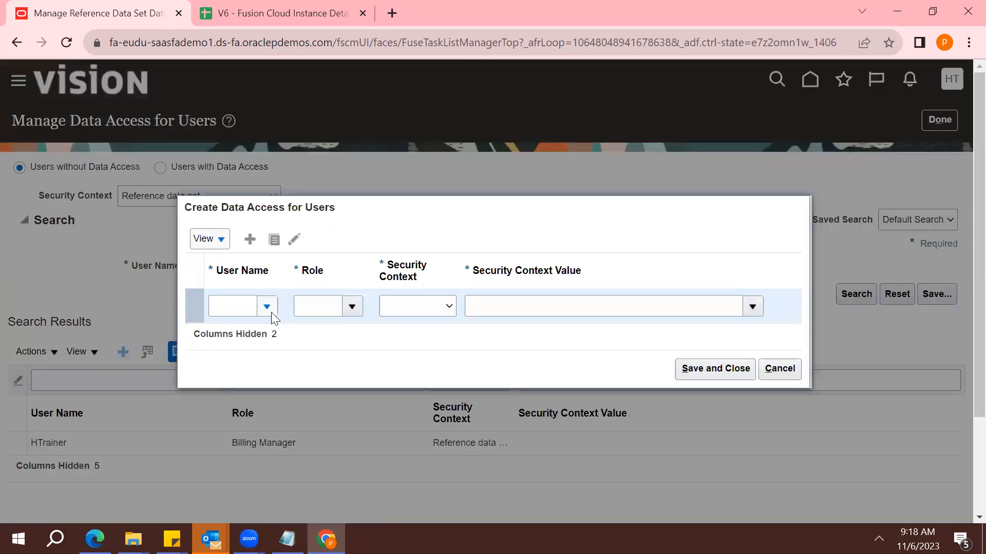
Step: Add a data access row: trainer user, Accounts Payable role, Business unit context, Denmark Business Unit
{"action": "left_click", "coordinate": [272, 312]}
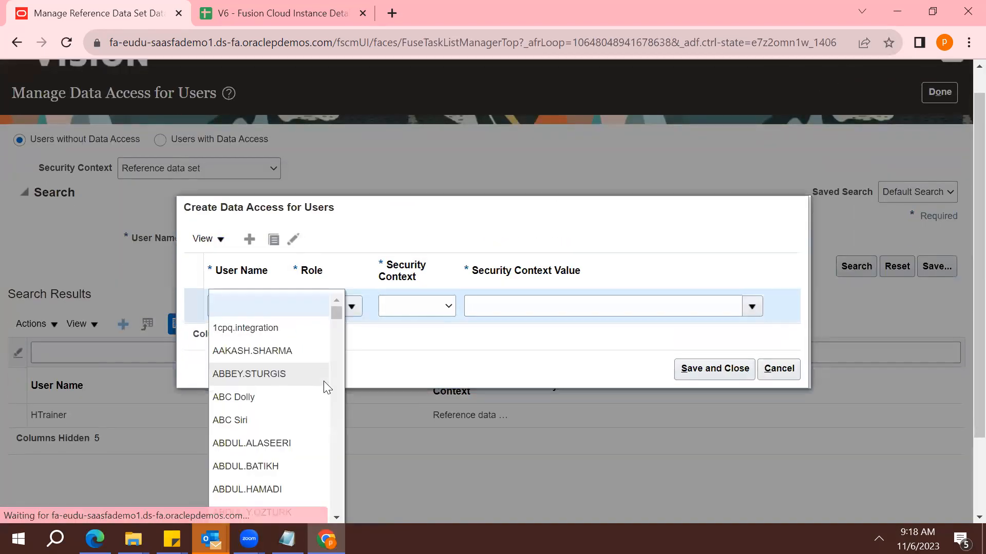
{"action": "left_click", "coordinate": [357, 254]}
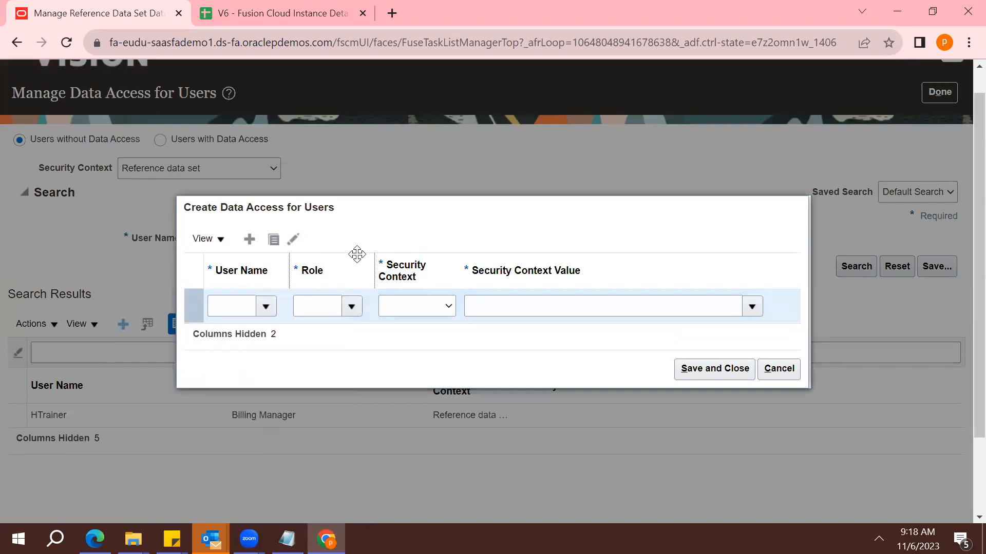
{"action": "left_click", "coordinate": [246, 304]}
{"action": "key", "text": "Tab"}
{"action": "left_click", "coordinate": [354, 306]}
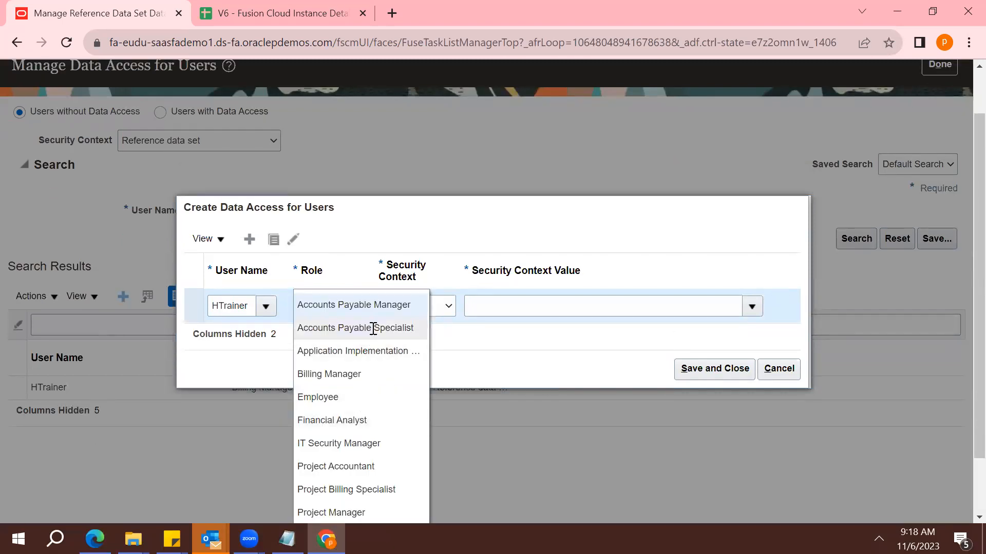
{"action": "left_click", "coordinate": [373, 328]}
{"action": "left_click", "coordinate": [446, 307]}
{"action": "left_click", "coordinate": [430, 334]}
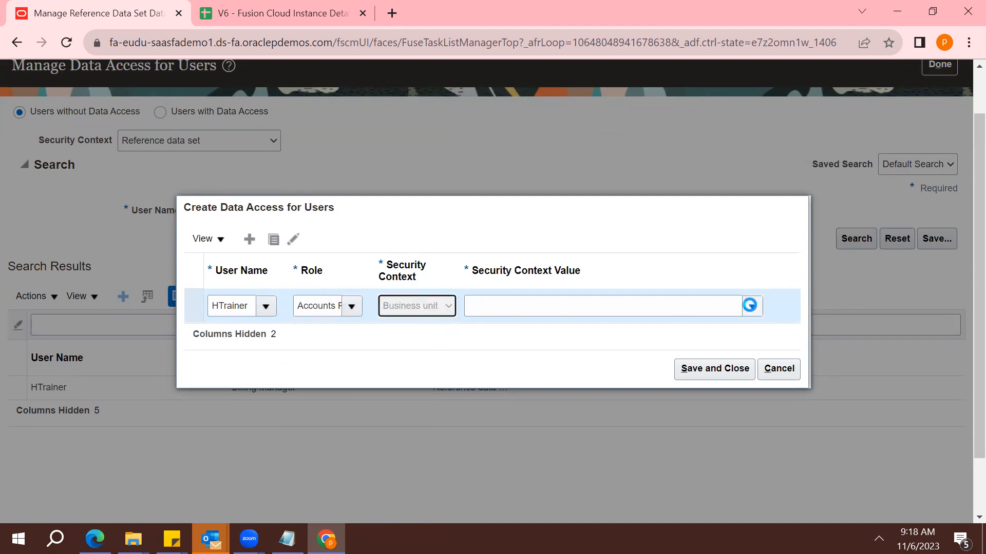
{"action": "left_click", "coordinate": [751, 308]}
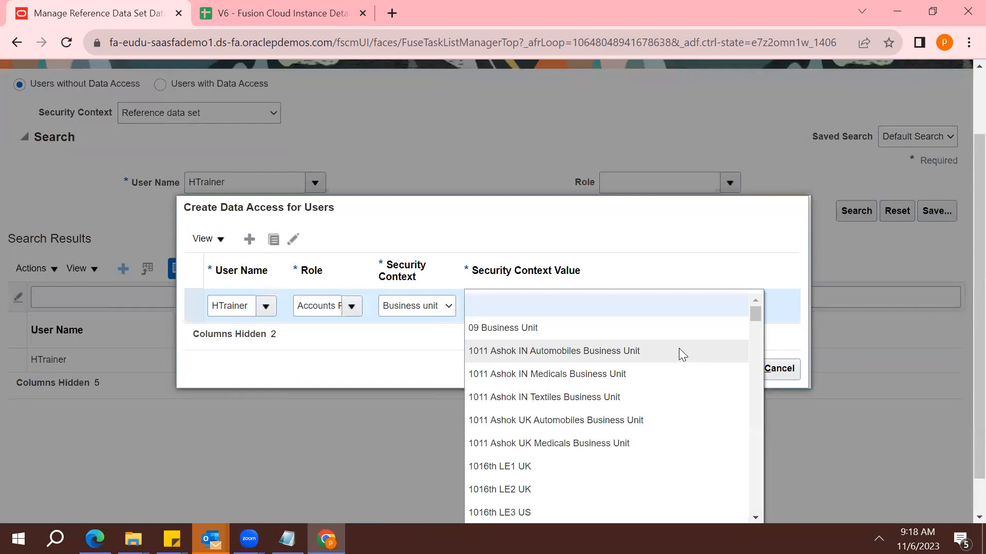
{"action": "scroll", "coordinate": [961, 497], "scroll_direction": "down", "scroll_amount": 2}
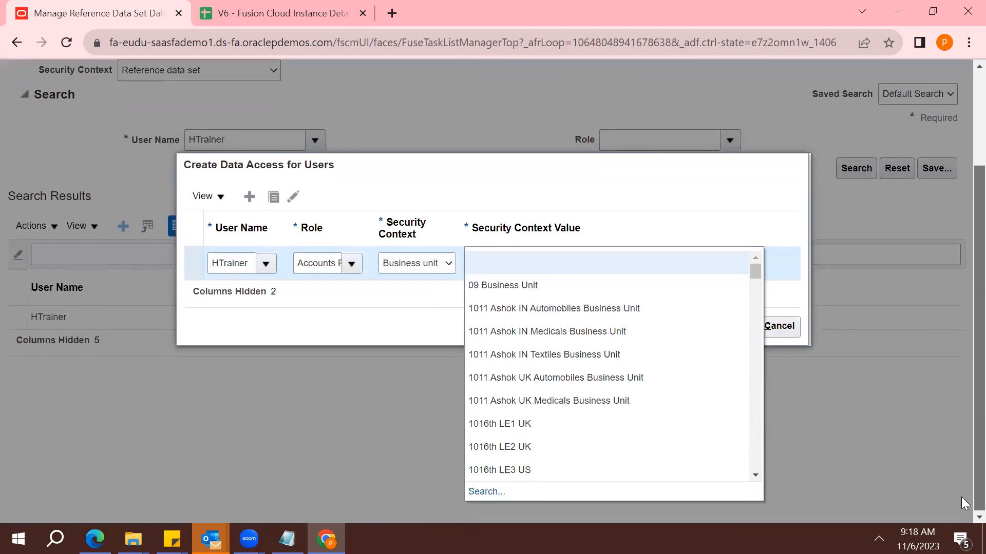
{"action": "scroll", "coordinate": [756, 432], "scroll_direction": "down", "scroll_amount": 6}
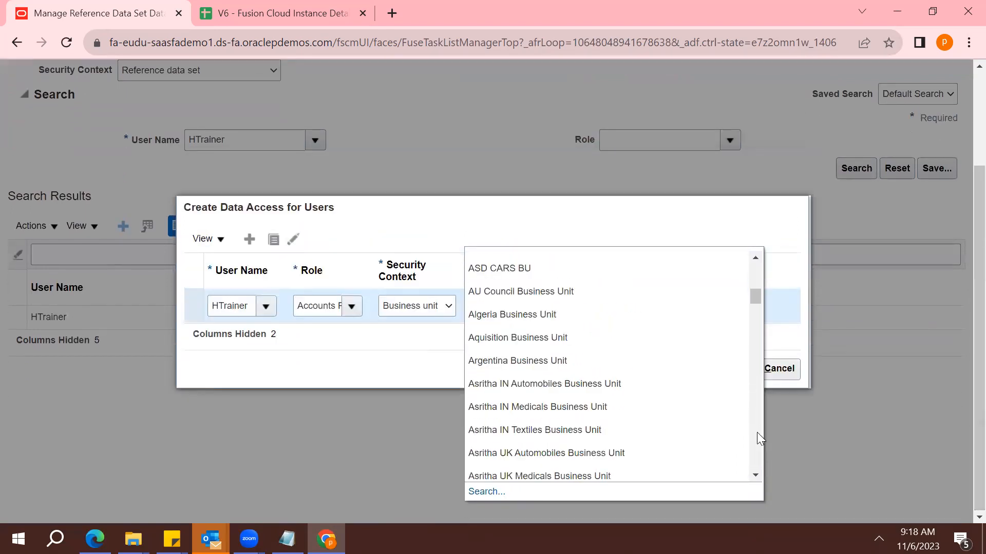
{"action": "scroll", "coordinate": [756, 432], "scroll_direction": "down", "scroll_amount": 3}
{"action": "scroll", "coordinate": [757, 432], "scroll_direction": "down", "scroll_amount": 4}
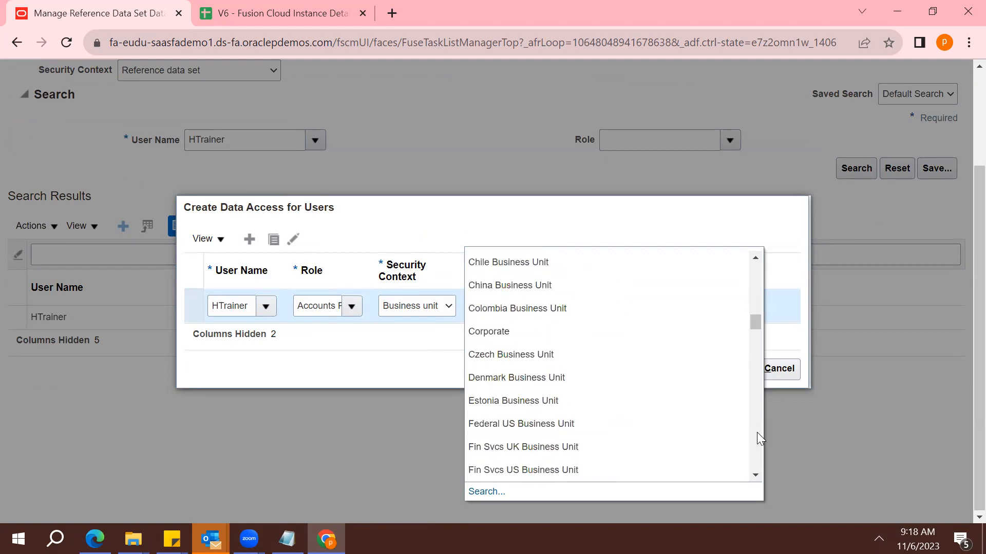
{"action": "left_click", "coordinate": [539, 377]}
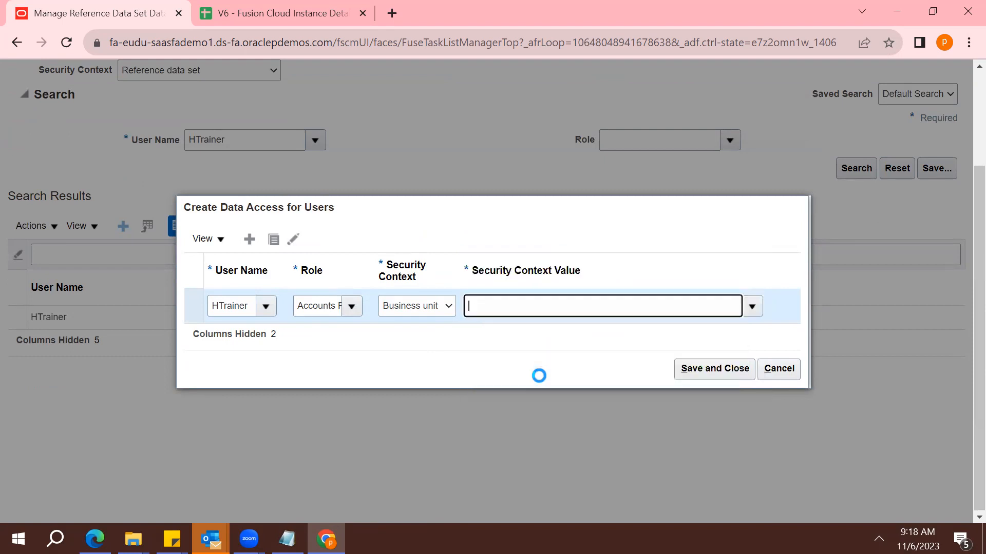
Step: Add a second row for Accounts Payable Specialist with Denmark Business Unit, then save
{"action": "left_click", "coordinate": [250, 239]}
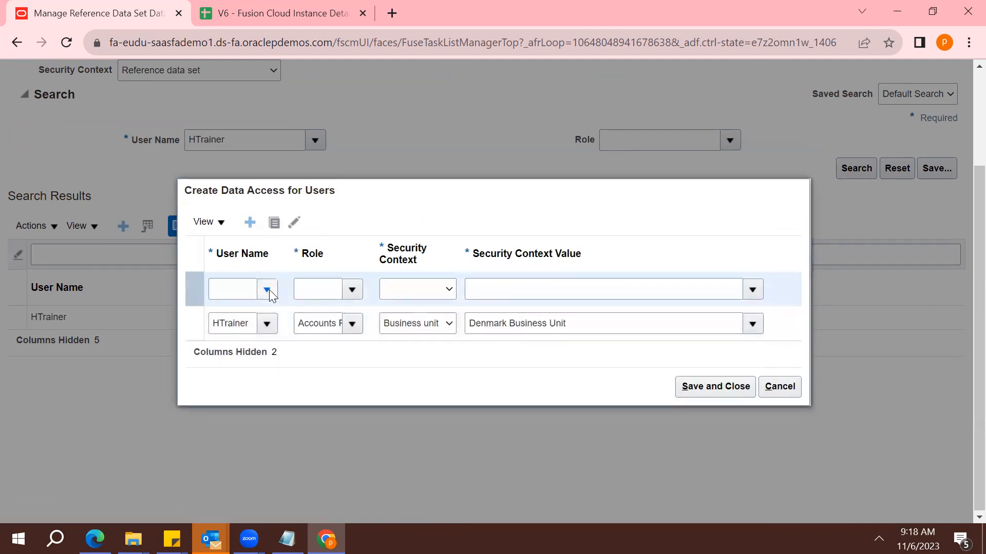
{"action": "left_click", "coordinate": [269, 290]}
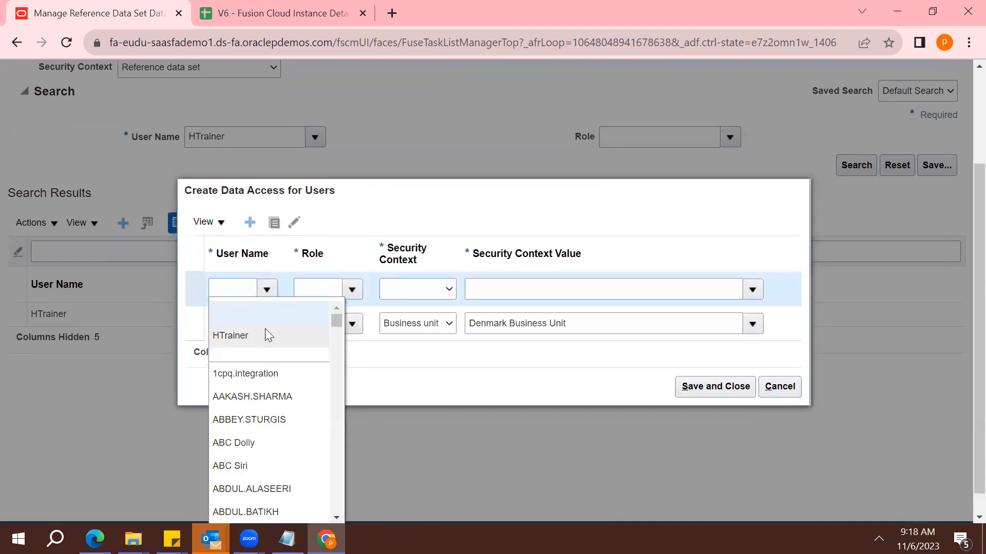
{"action": "left_click", "coordinate": [262, 336]}
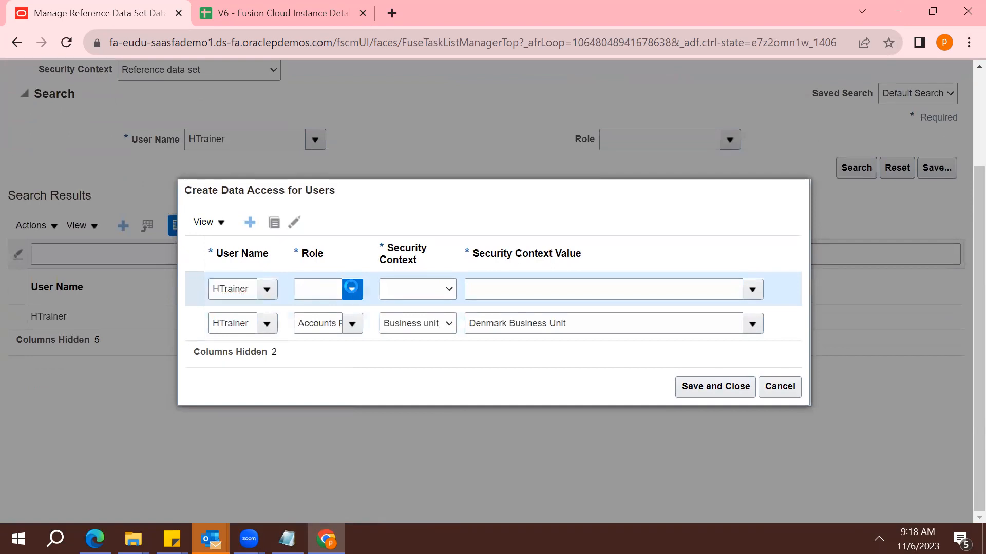
{"action": "left_click", "coordinate": [378, 349]}
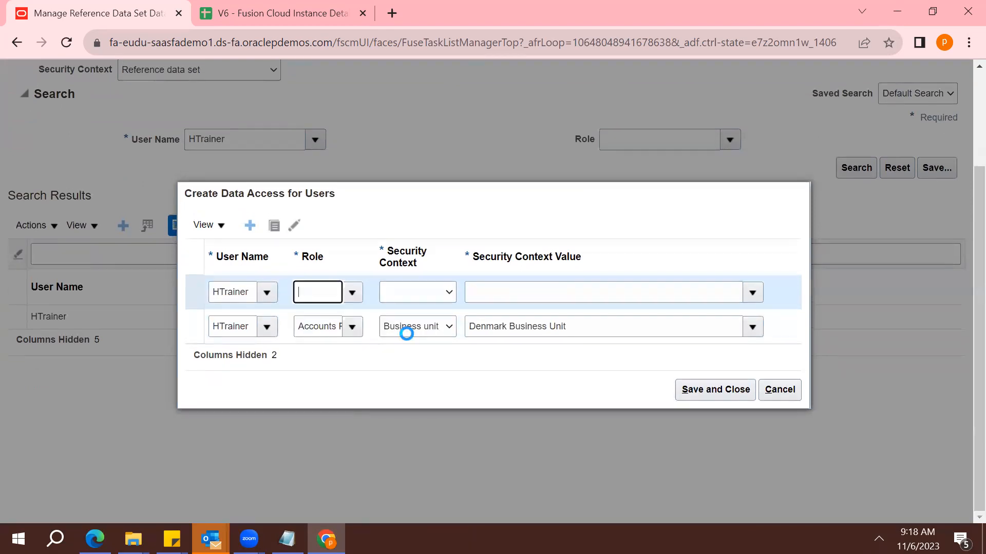
{"action": "left_click", "coordinate": [449, 286]}
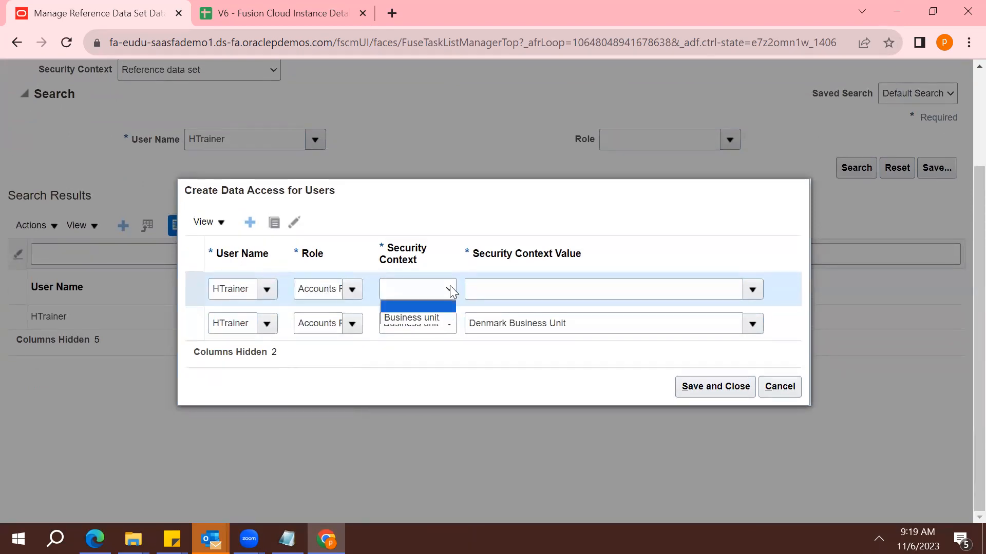
{"action": "left_click", "coordinate": [434, 317]}
{"action": "left_click", "coordinate": [697, 284]}
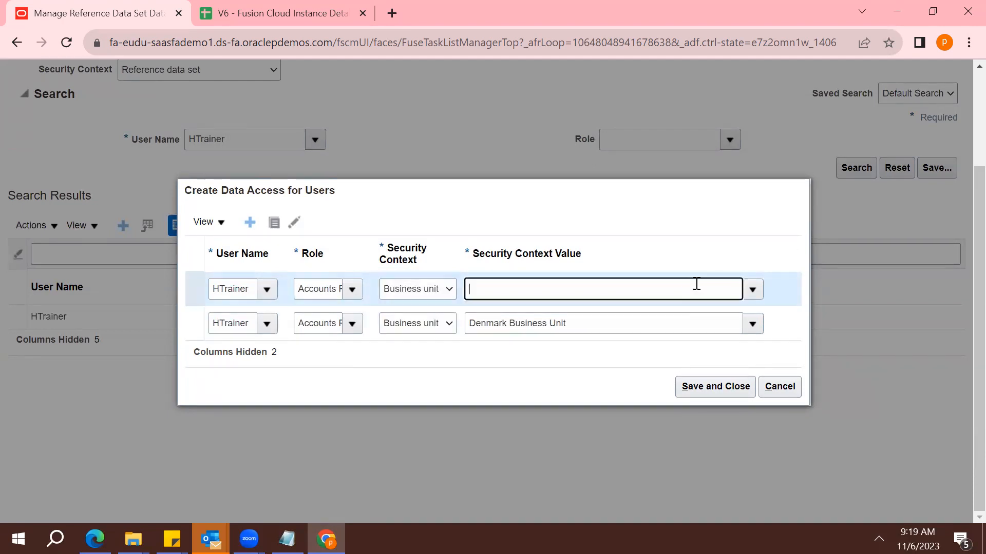
{"action": "type", "text": "Denm"}
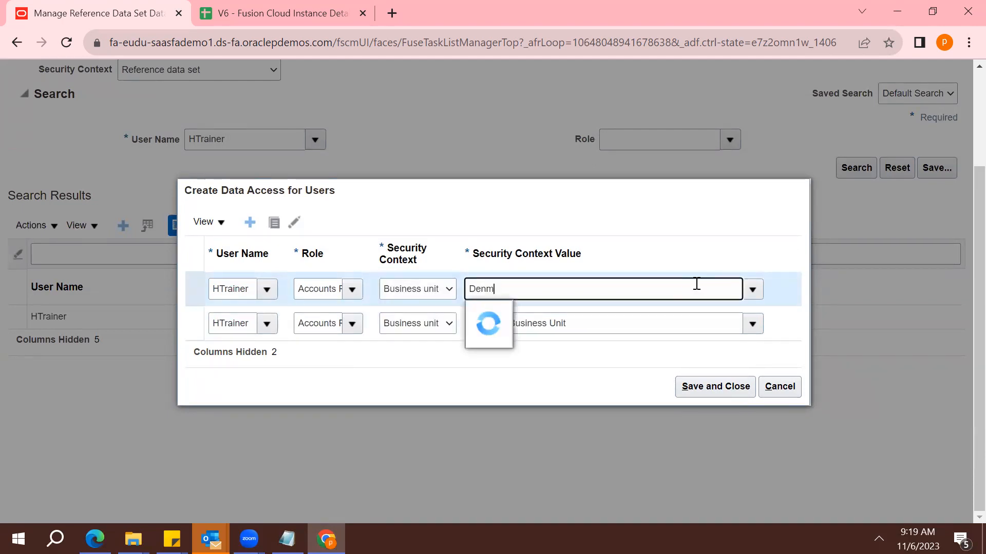
{"action": "left_click", "coordinate": [503, 317]}
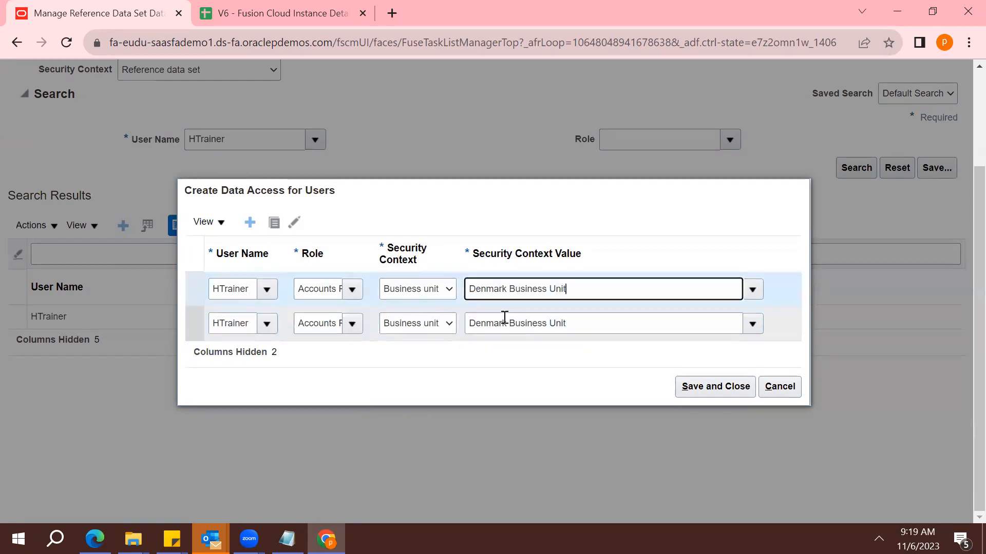
{"action": "left_click", "coordinate": [712, 388]}
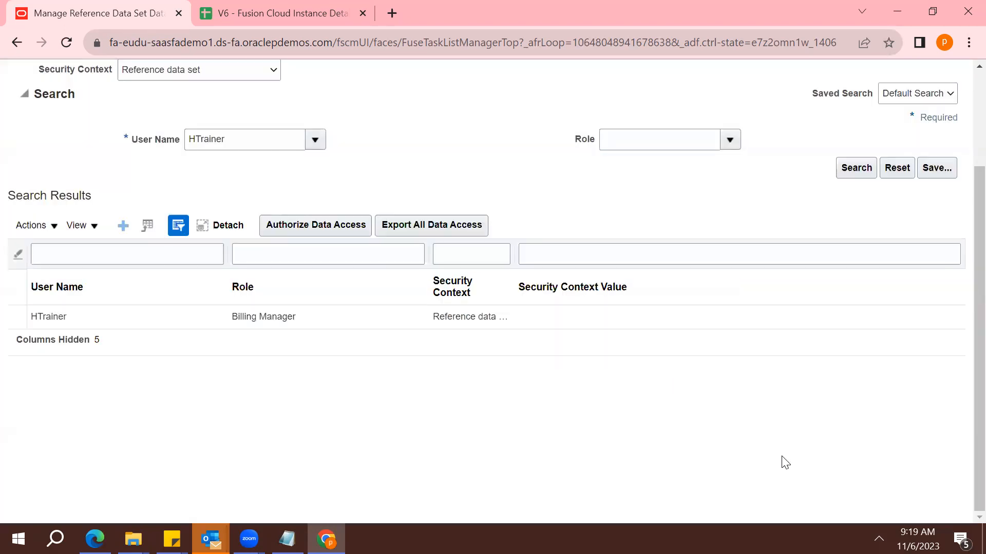
{"action": "scroll", "coordinate": [924, 128], "scroll_direction": "up", "scroll_amount": 3}
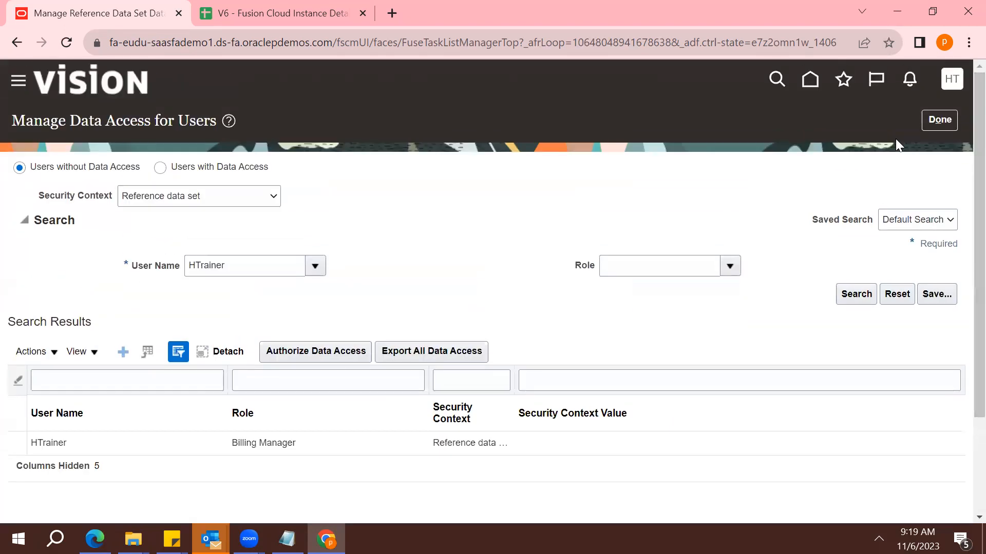
Step: Submit Run User and Roles Synchronization Process, confirming process 6481512
{"action": "left_click", "coordinate": [930, 119]}
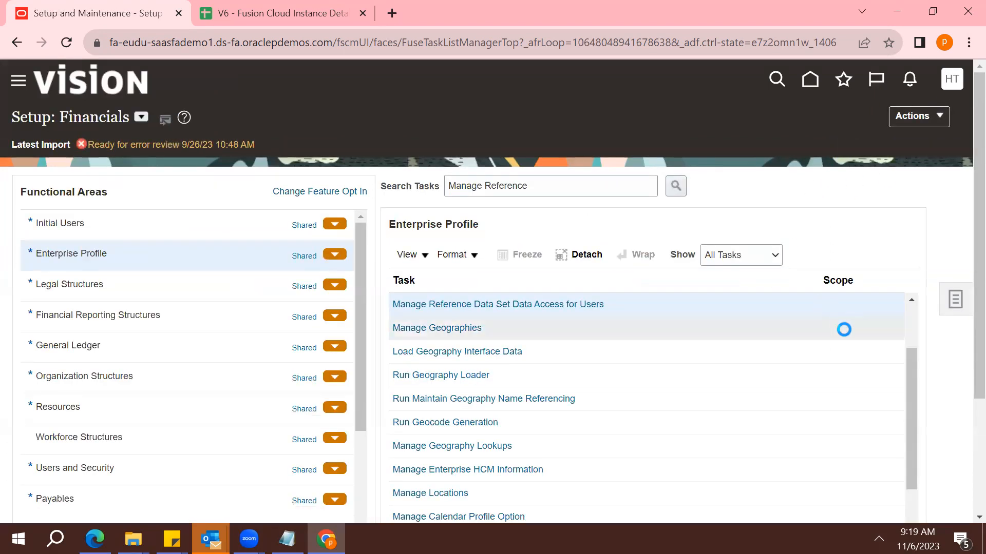
{"action": "triple_click", "coordinate": [515, 185]}
{"action": "type", "text": "S"}
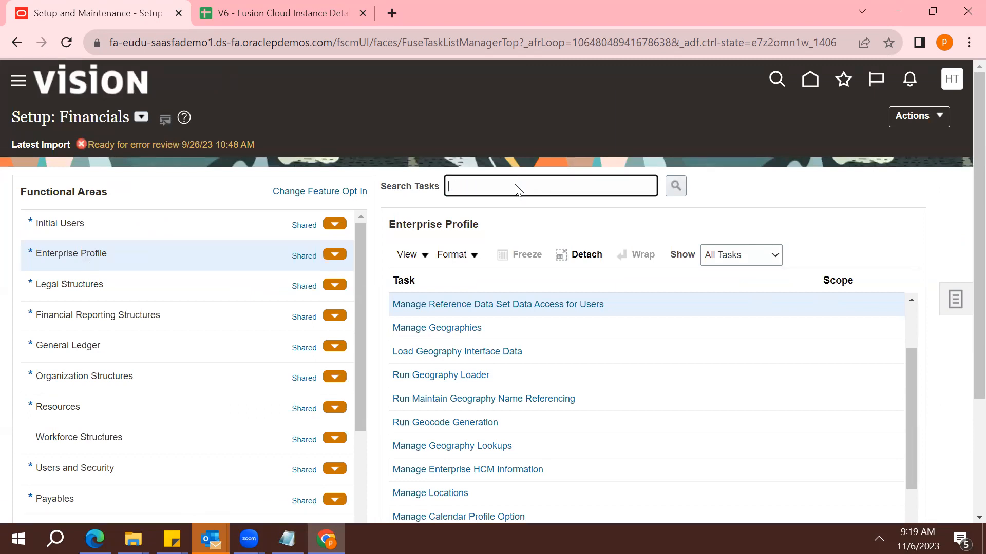
{"action": "left_click", "coordinate": [471, 175]}
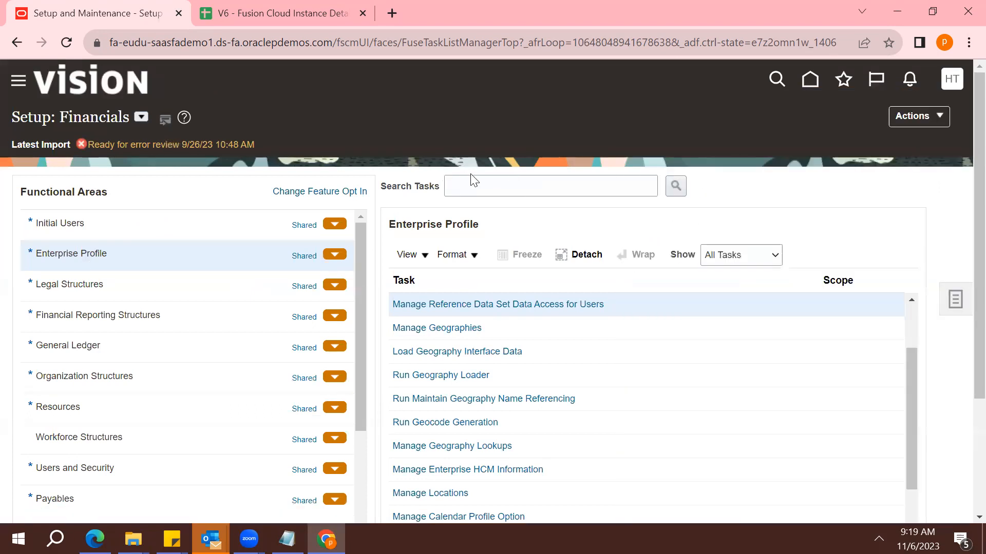
{"action": "left_click", "coordinate": [465, 183]}
{"action": "type", "text": "Run"}
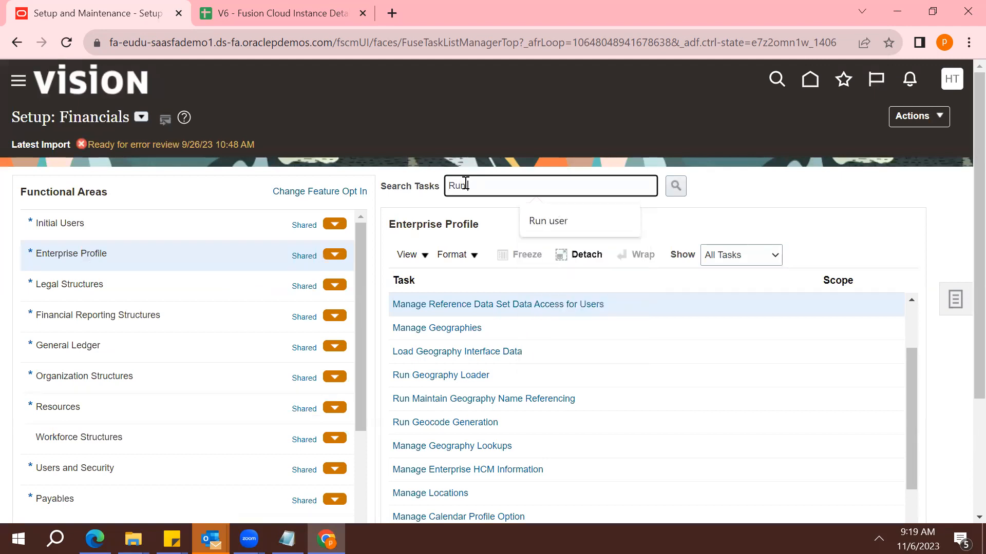
{"action": "type", "text": " user"}
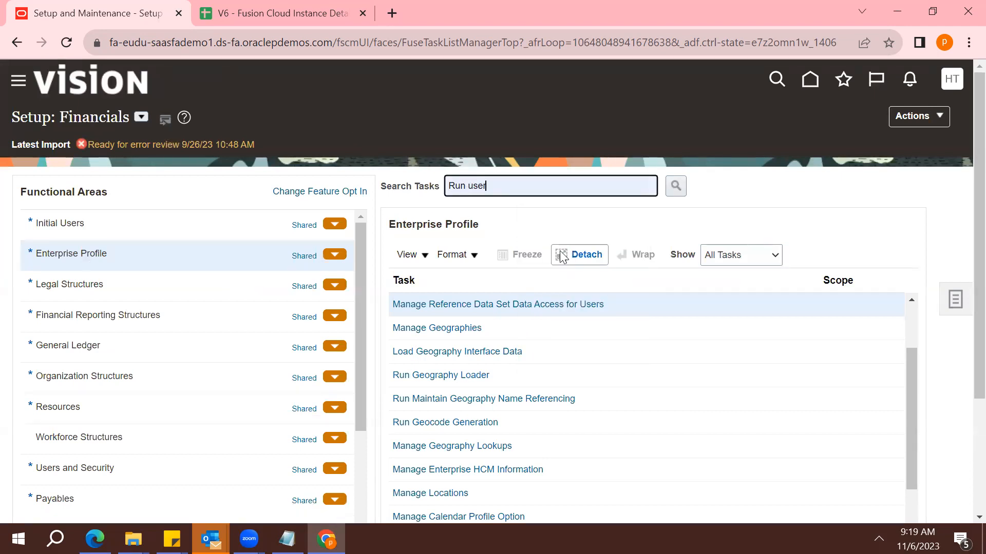
{"action": "left_click", "coordinate": [675, 186]}
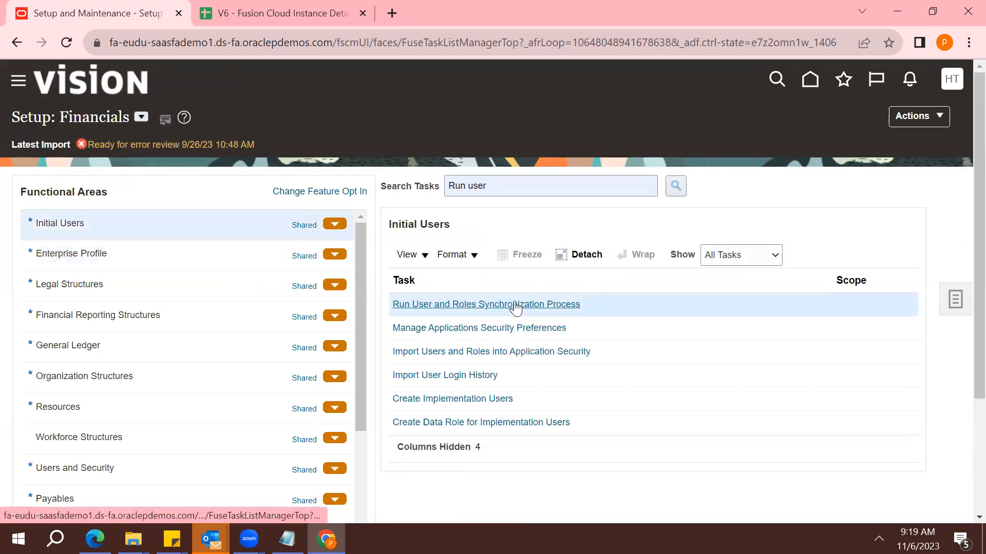
{"action": "left_click", "coordinate": [512, 308]}
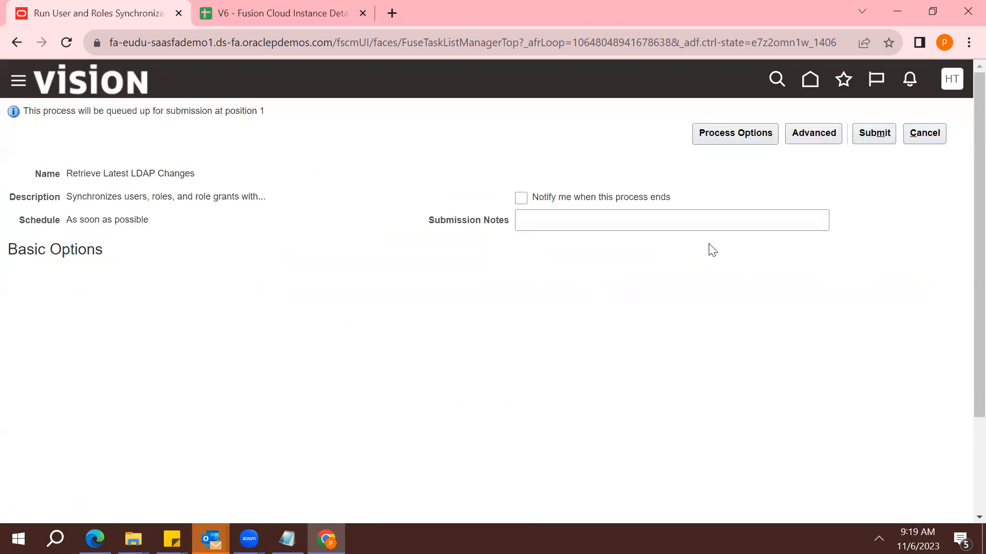
{"action": "left_click", "coordinate": [876, 136]}
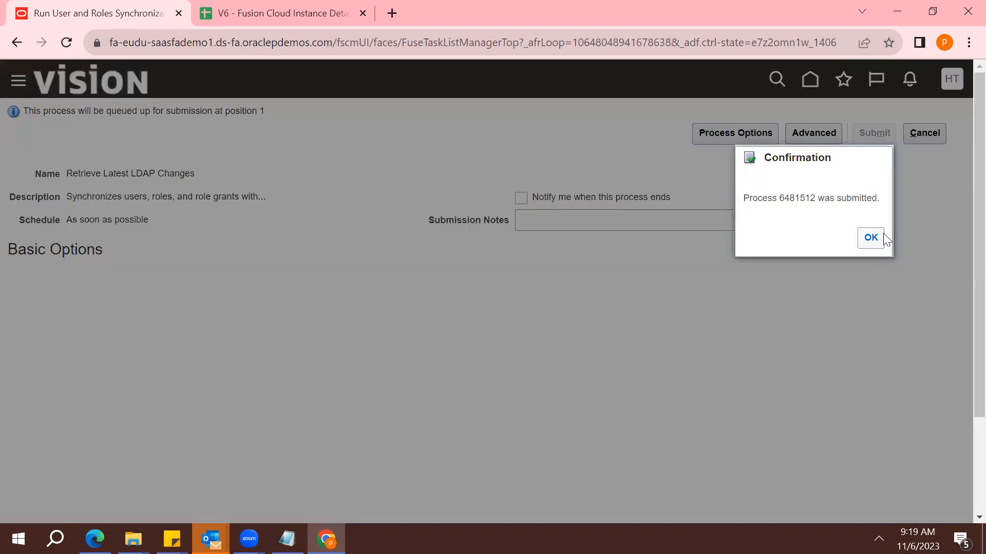
{"action": "left_click", "coordinate": [871, 242]}
{"action": "left_click", "coordinate": [960, 85]}
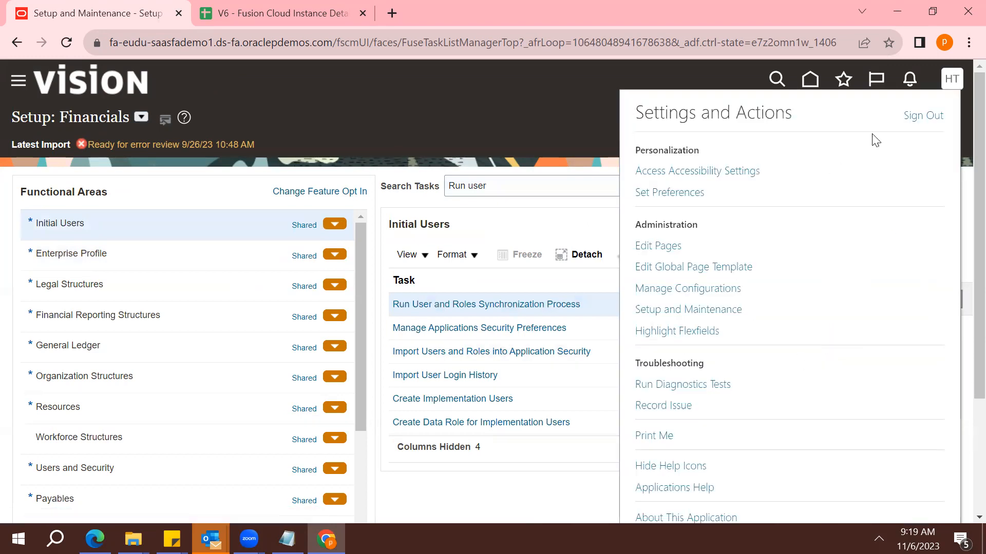
Step: Sign out, confirm the logout, and sign back in with the trainer's user ID and password
{"action": "left_click", "coordinate": [928, 117]}
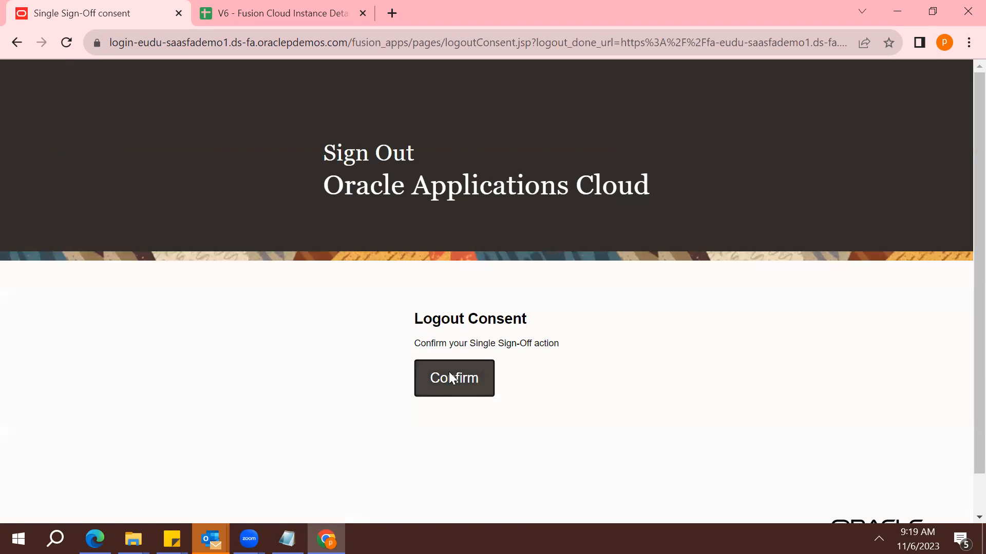
{"action": "left_click", "coordinate": [452, 377]}
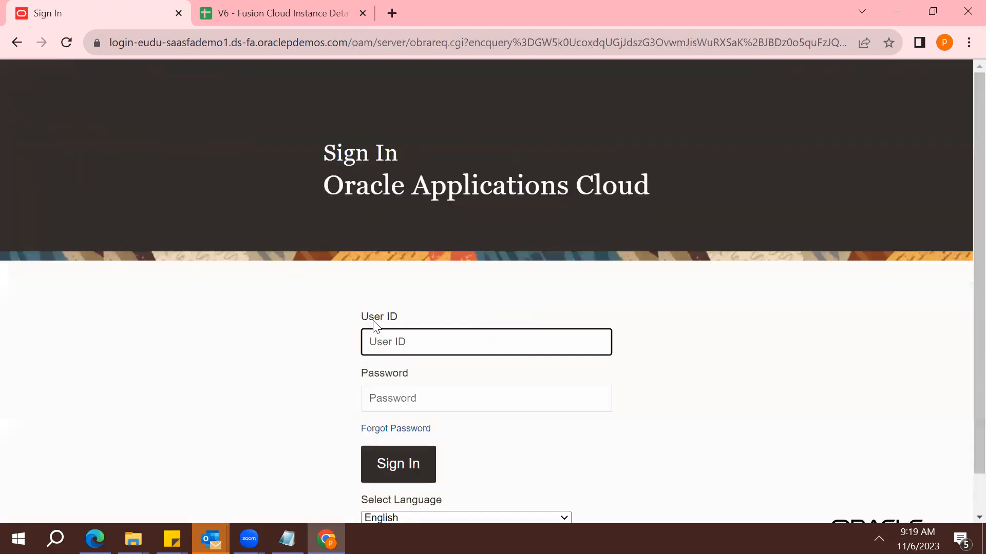
{"action": "type", "text": "htrainer"}
{"action": "key", "text": "Tab"}
{"action": "type", "text": "••••••••"}
{"action": "key", "text": "Return"}
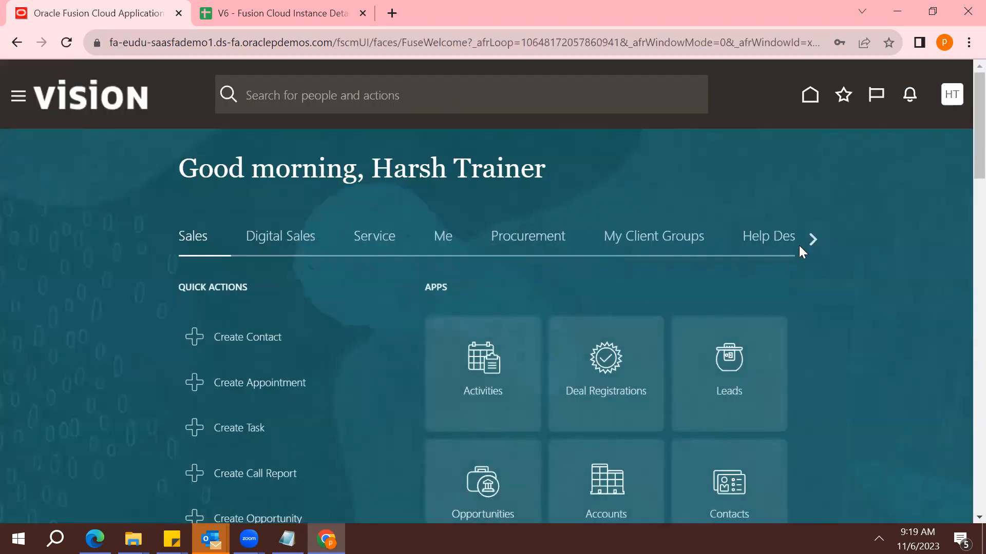
Step: From Payables Invoices, start Create Invoice and list its business units, now including AMI and Australia
{"action": "left_click", "coordinate": [813, 237]}
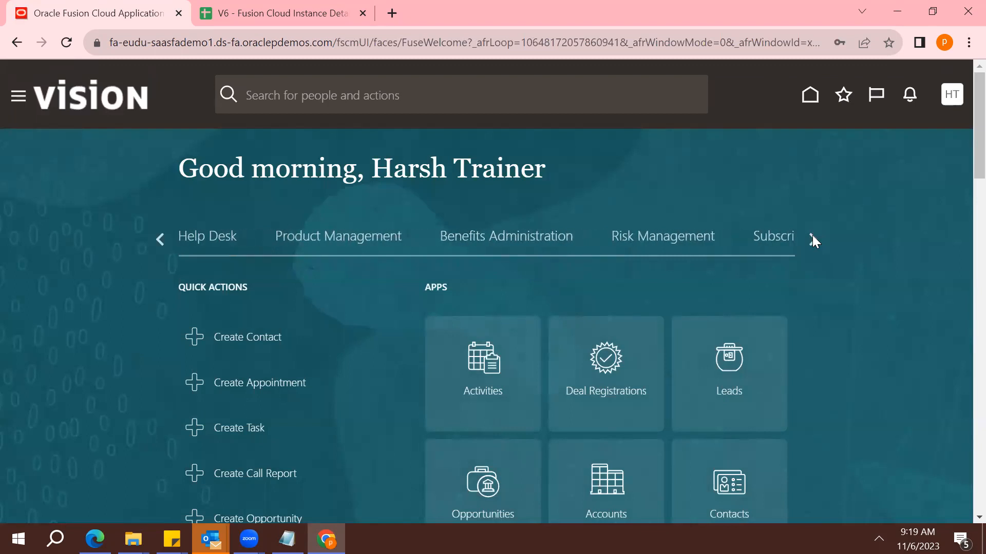
{"action": "left_click", "coordinate": [812, 237]}
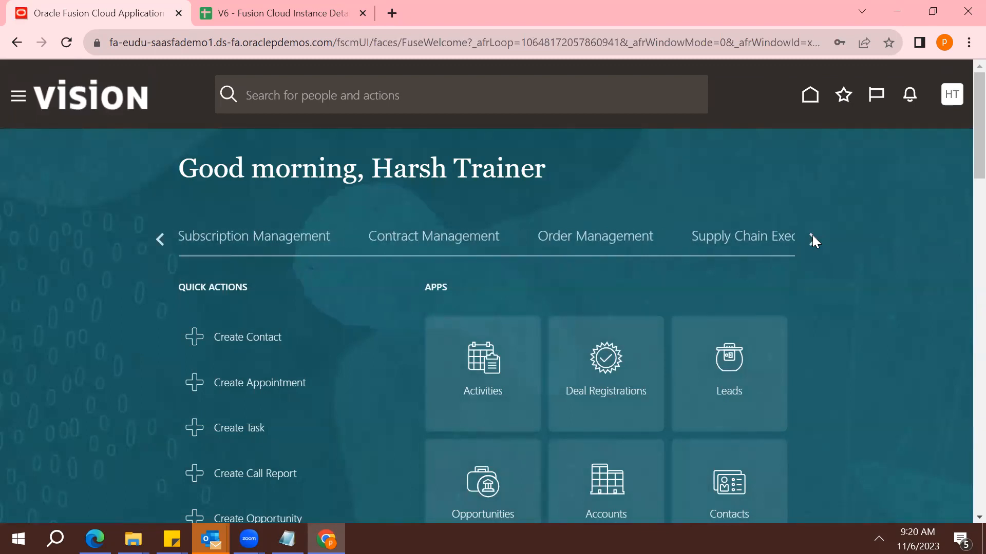
{"action": "left_click", "coordinate": [813, 237]}
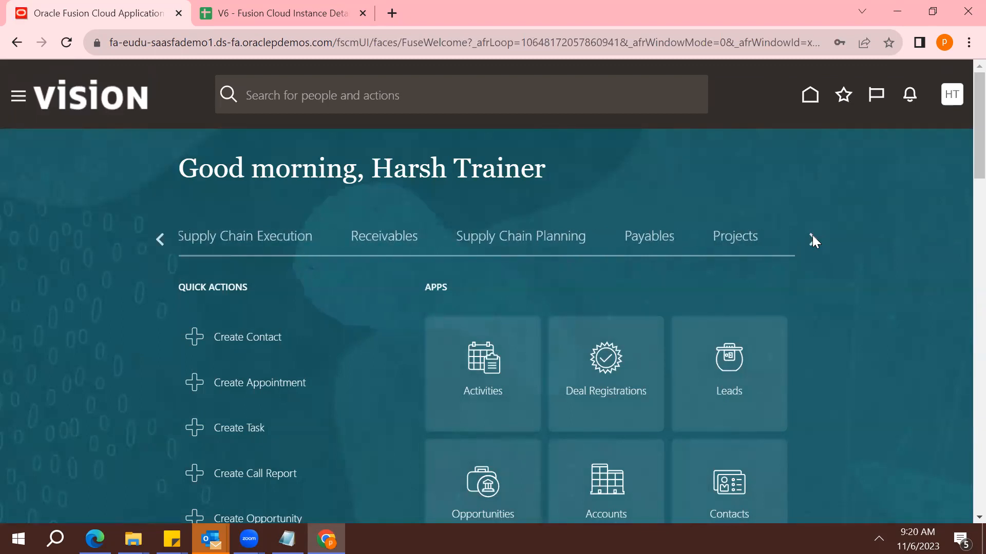
{"action": "left_click", "coordinate": [644, 245]}
{"action": "left_click", "coordinate": [611, 367]}
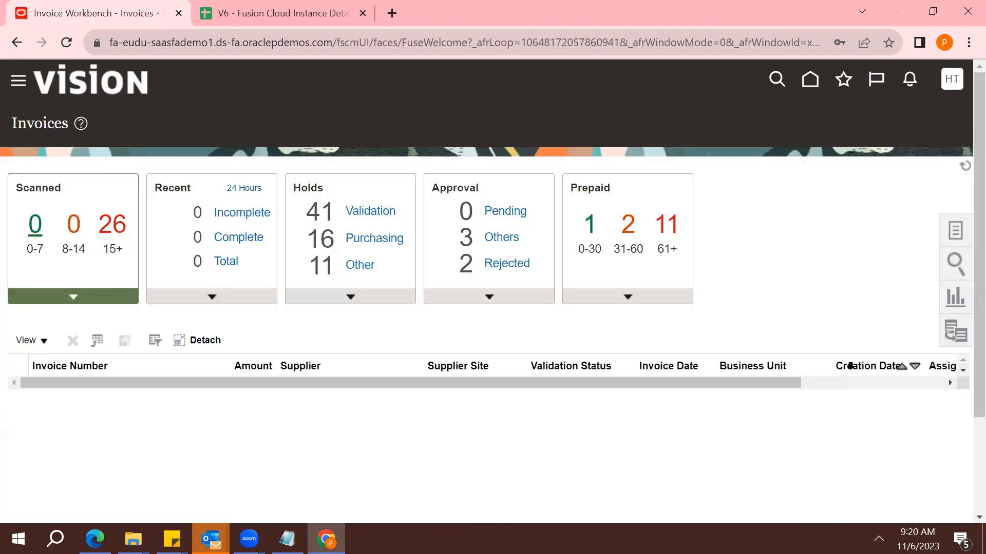
{"action": "left_click", "coordinate": [953, 232]}
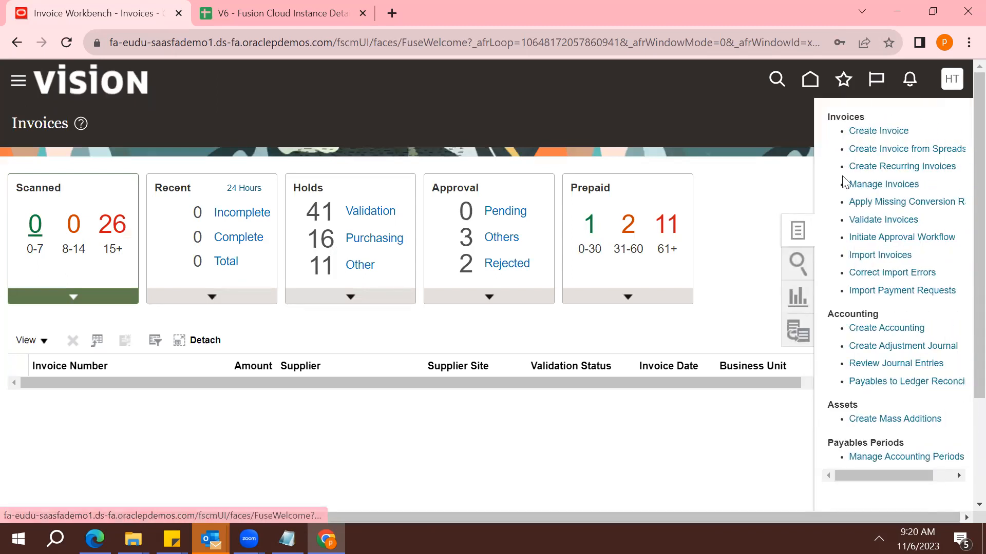
{"action": "left_click", "coordinate": [863, 129]}
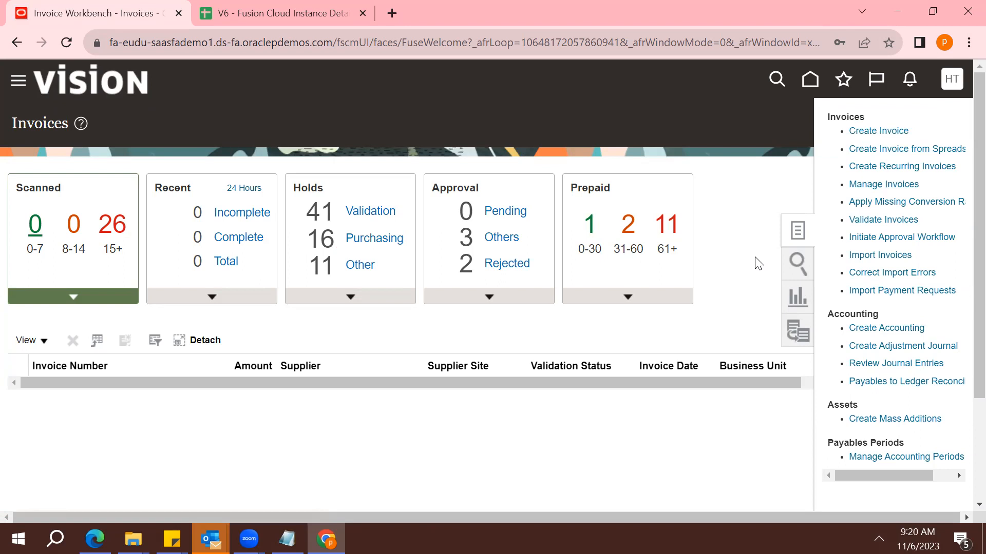
{"action": "left_click", "coordinate": [289, 247]}
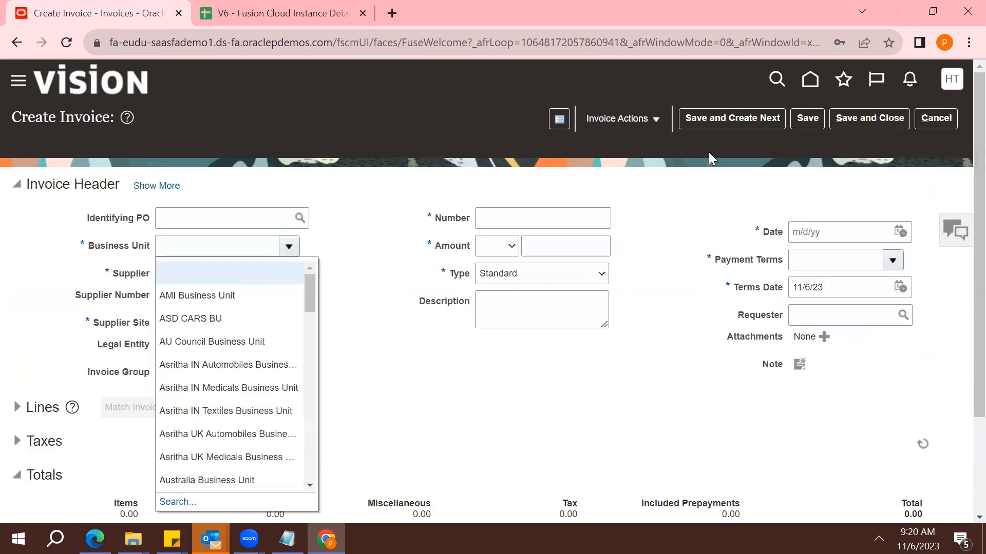
Step: Abandon the unsaved invoice for Scheduled Processes and select the running SyncRolesJob LDAP sync job
{"action": "left_click", "coordinate": [21, 83]}
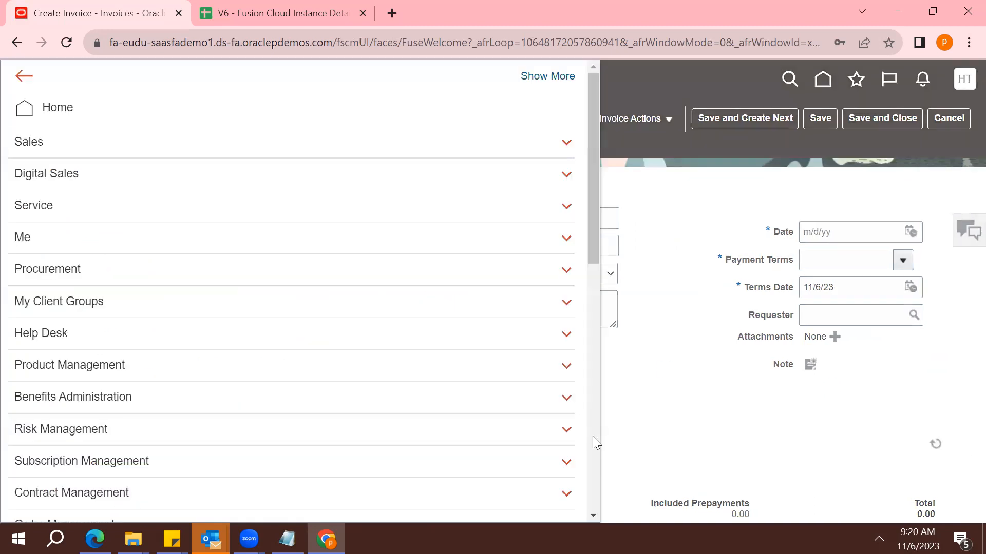
{"action": "scroll", "coordinate": [593, 437], "scroll_direction": "down", "scroll_amount": 10}
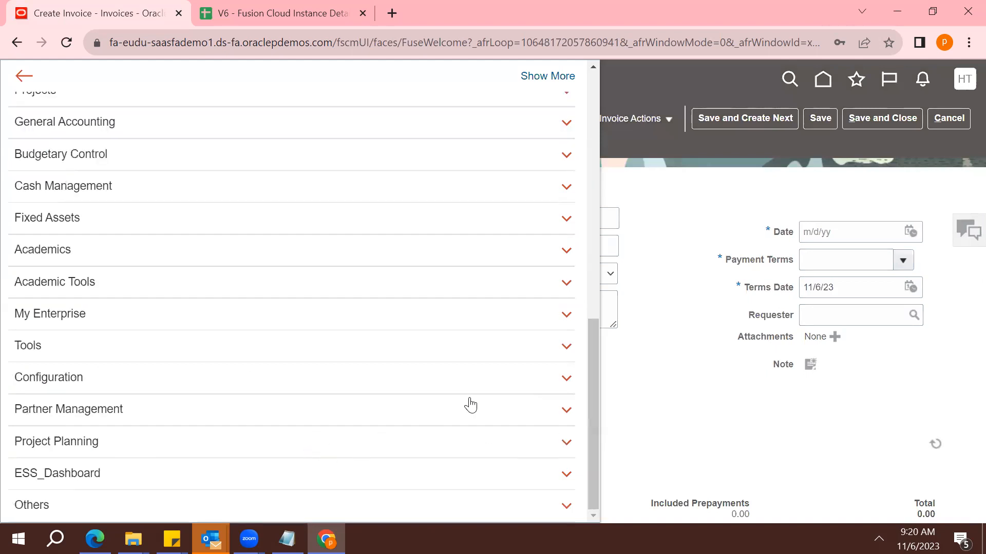
{"action": "left_click", "coordinate": [449, 346]}
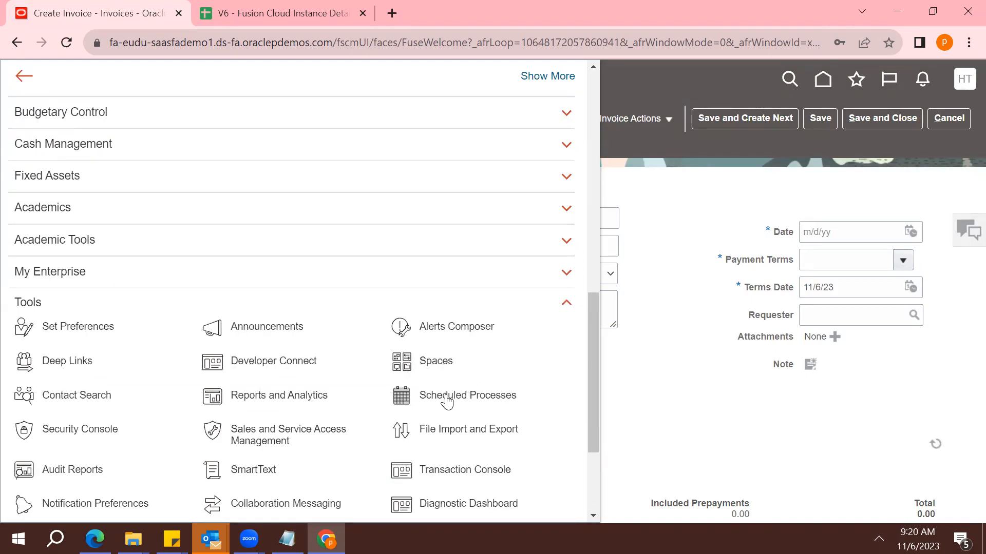
{"action": "left_click", "coordinate": [446, 400]}
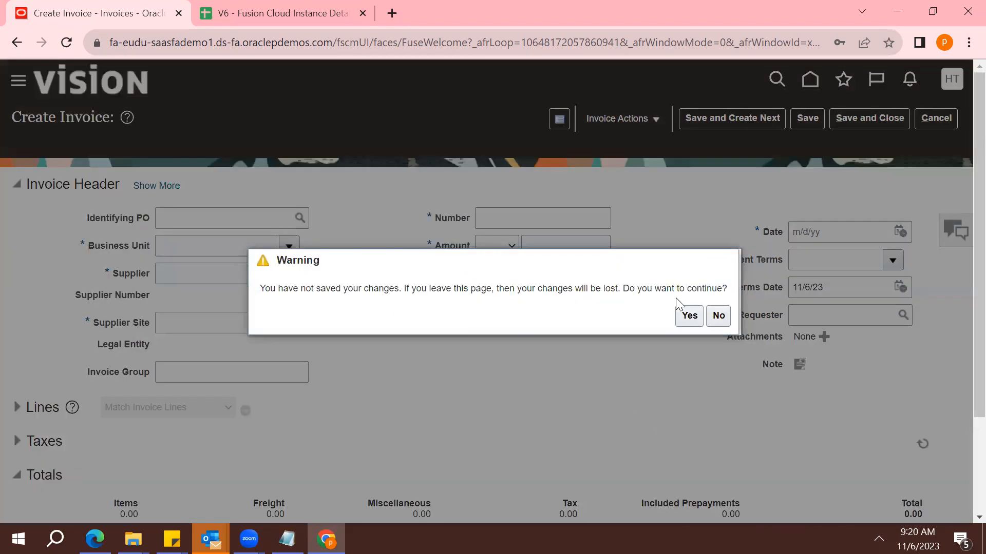
{"action": "left_click", "coordinate": [693, 317]}
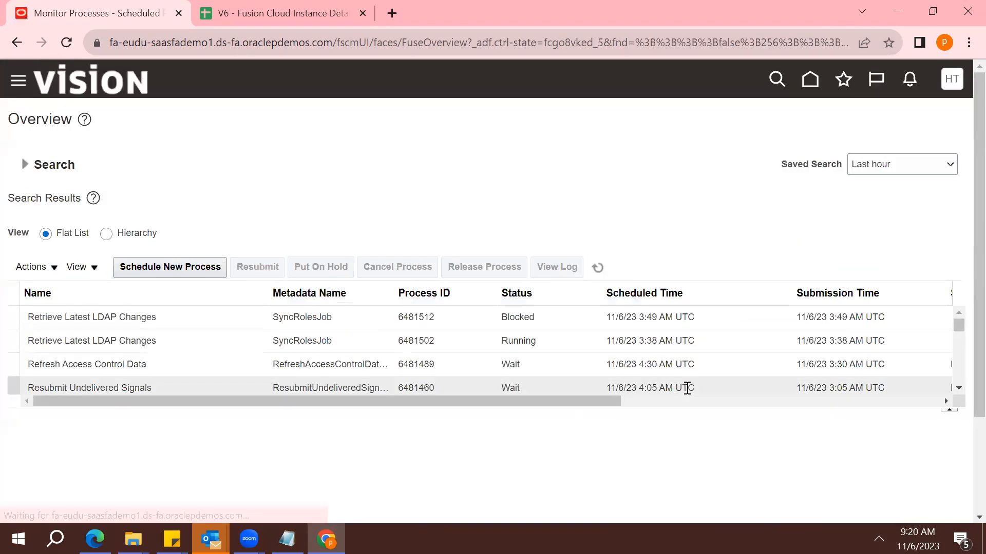
{"action": "left_click", "coordinate": [307, 341]}
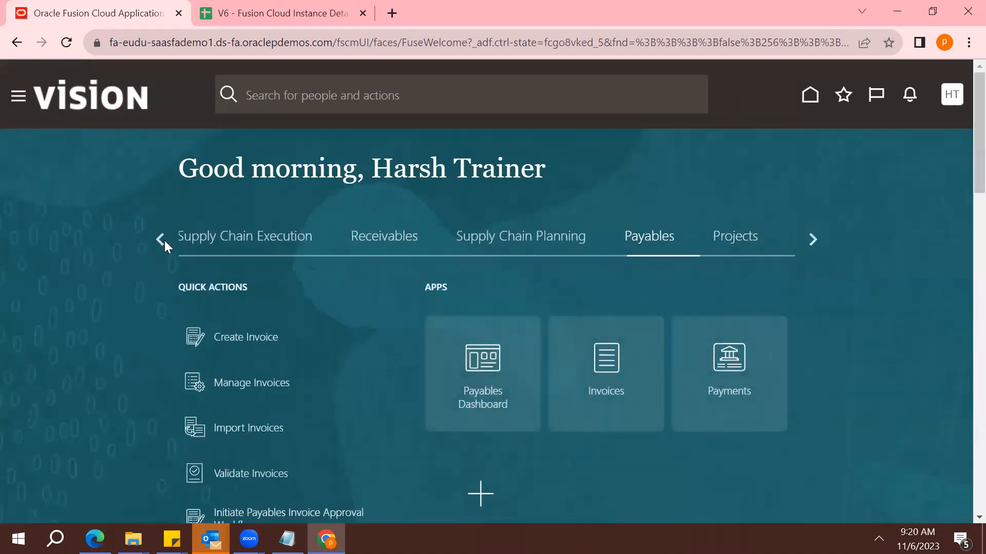
Step: Reopen Contract Management's Manage Invoices and check Business Unit suggestions for 'Au', which offer only US1 Business Unit
{"action": "left_click", "coordinate": [160, 239]}
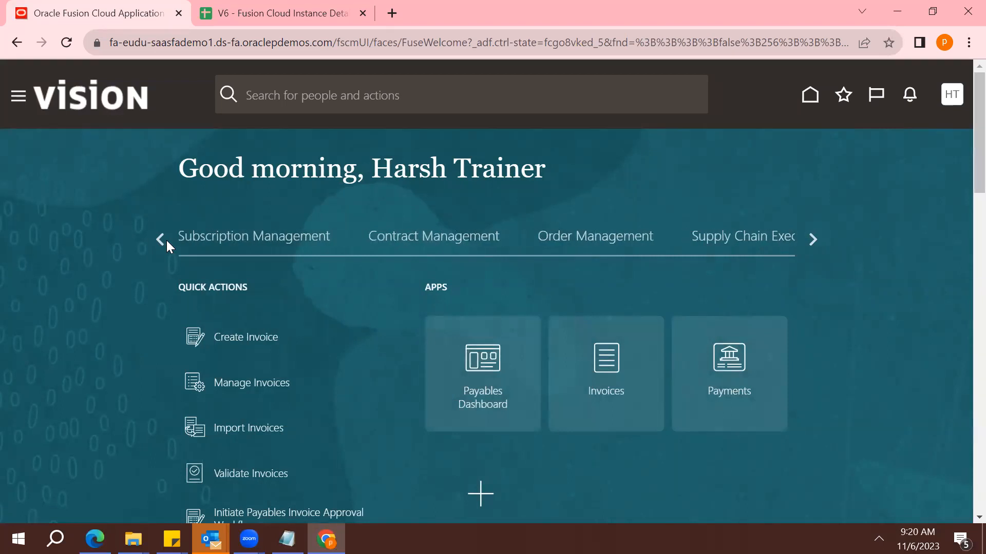
{"action": "left_click", "coordinate": [429, 243]}
{"action": "left_click", "coordinate": [624, 394]}
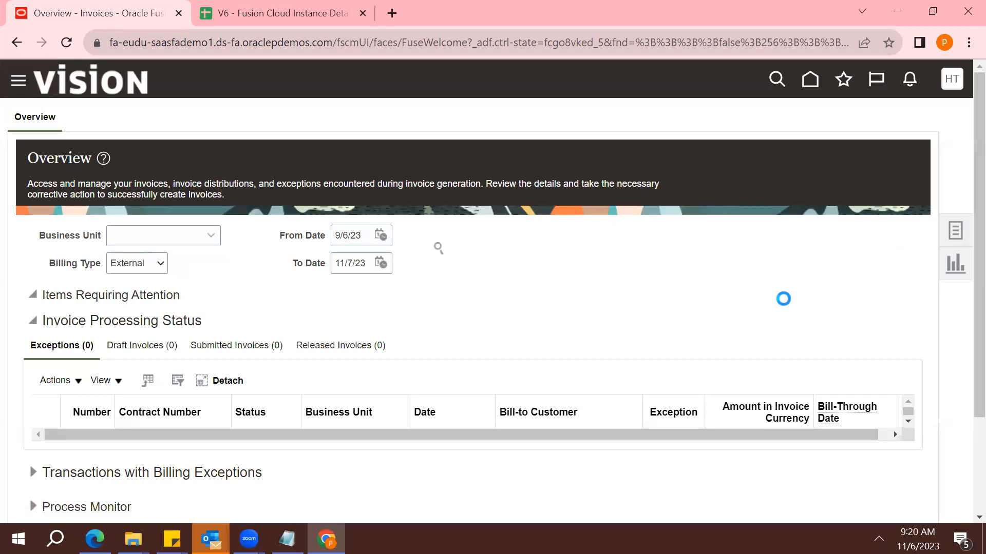
{"action": "left_click", "coordinate": [866, 240]}
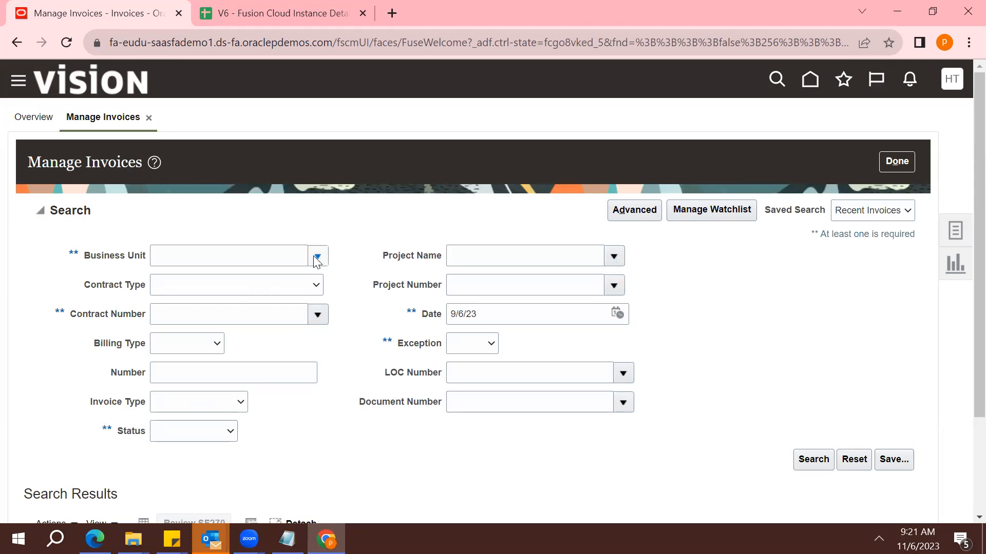
{"action": "left_click", "coordinate": [231, 252]}
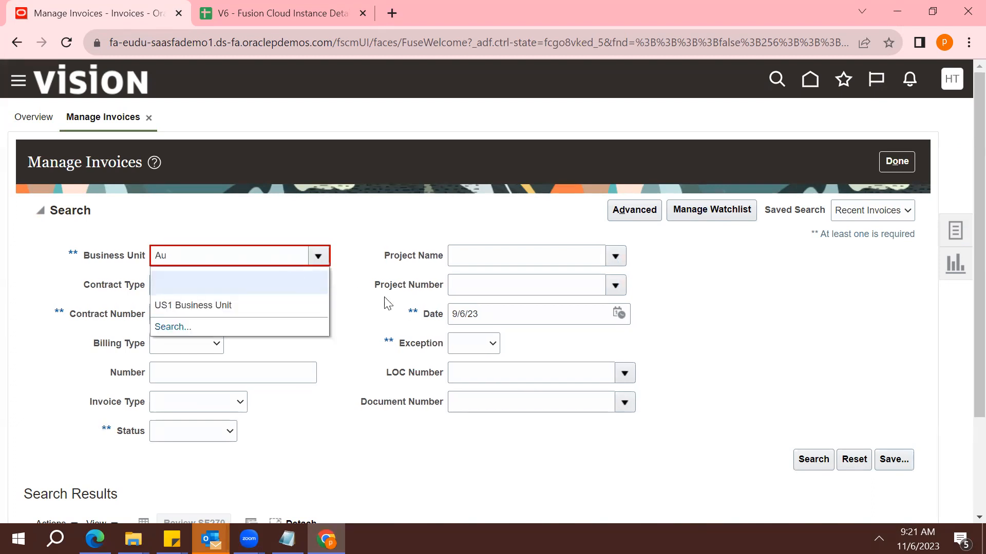
{"action": "left_click", "coordinate": [354, 345]}
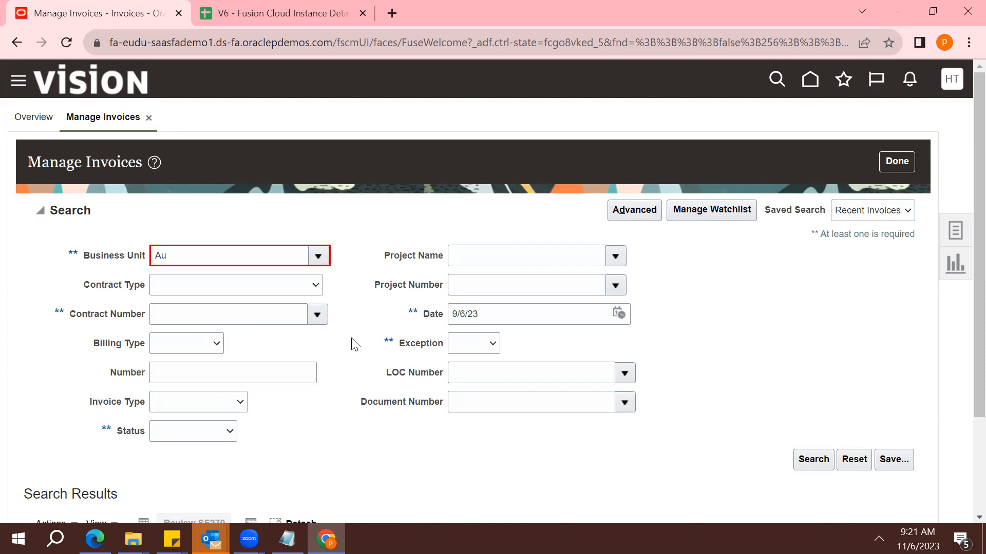
Step: Replace the invalid 'Au' Business Unit with US1 Business Unit in the Manage Invoices search
{"action": "left_click", "coordinate": [174, 256]}
{"action": "double_click", "coordinate": [174, 256]}
{"action": "key", "text": "BackSpace"}
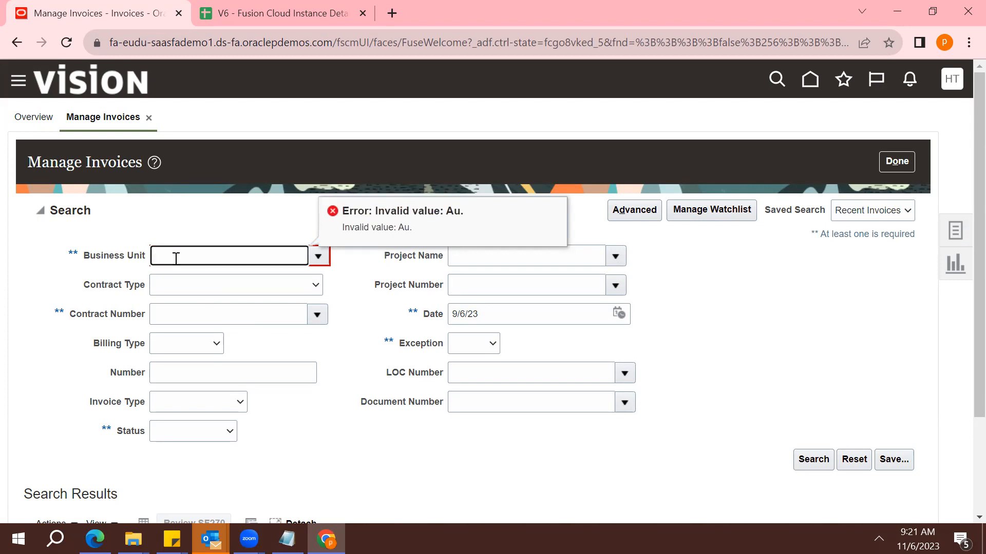
{"action": "left_click", "coordinate": [319, 256]}
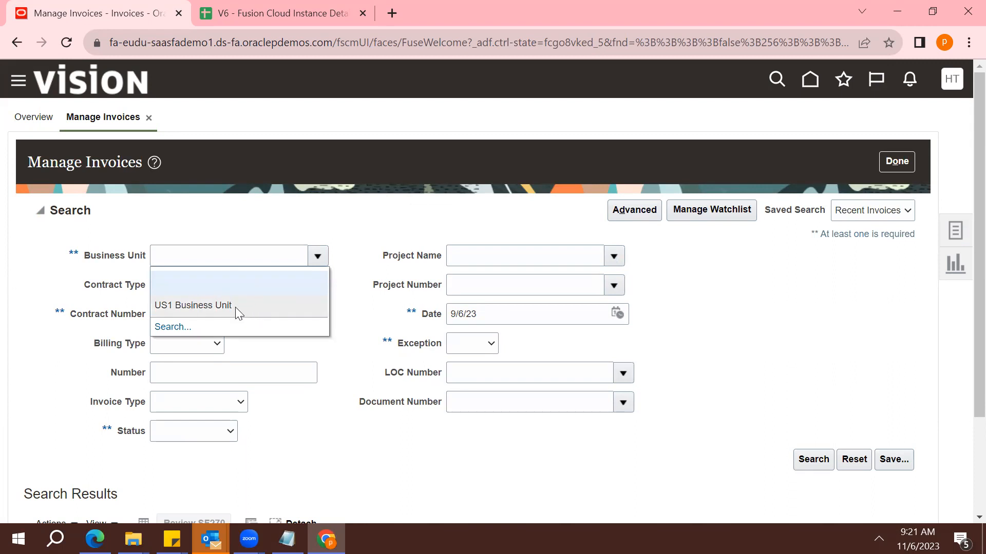
{"action": "left_click", "coordinate": [200, 309]}
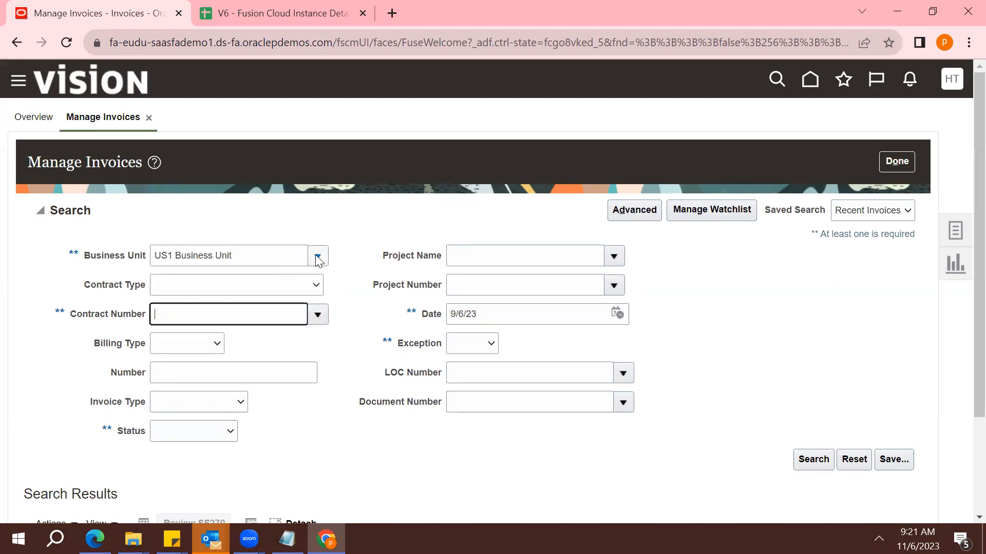
{"action": "double_click", "coordinate": [254, 255]}
{"action": "triple_click", "coordinate": [254, 255]}
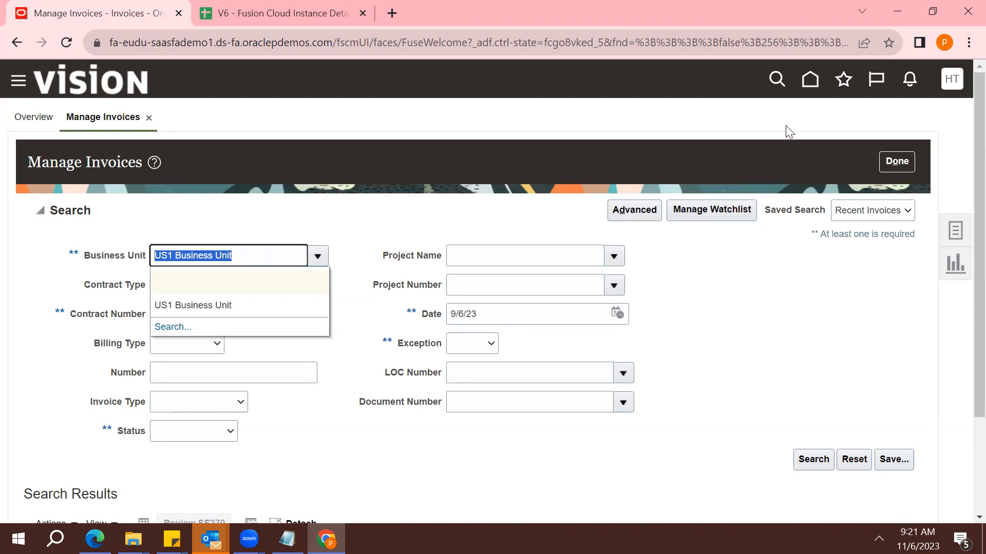
{"action": "left_click", "coordinate": [830, 300]}
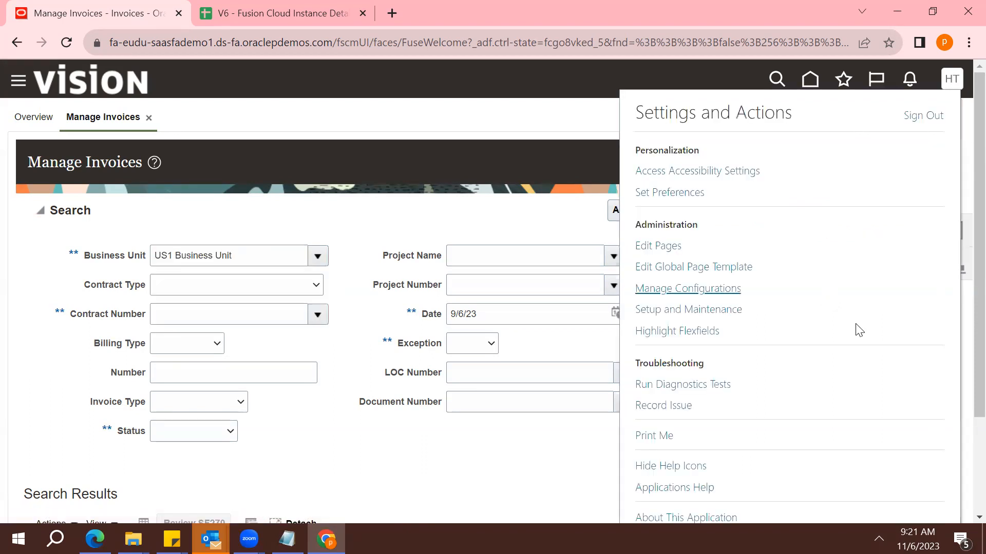
Step: In Setup and Maintenance, switch the offering to Project Financial Management
{"action": "left_click", "coordinate": [678, 314]}
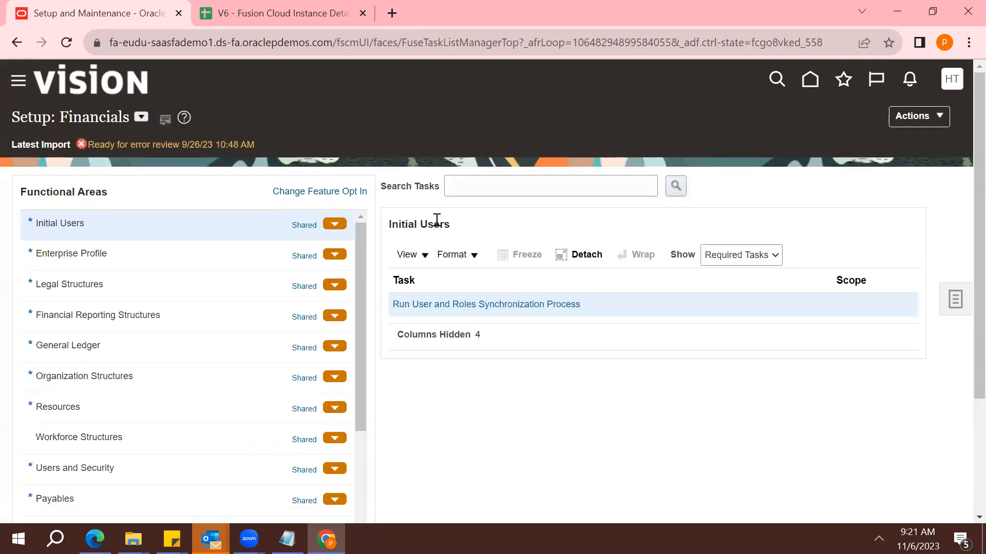
{"action": "left_click", "coordinate": [141, 118]}
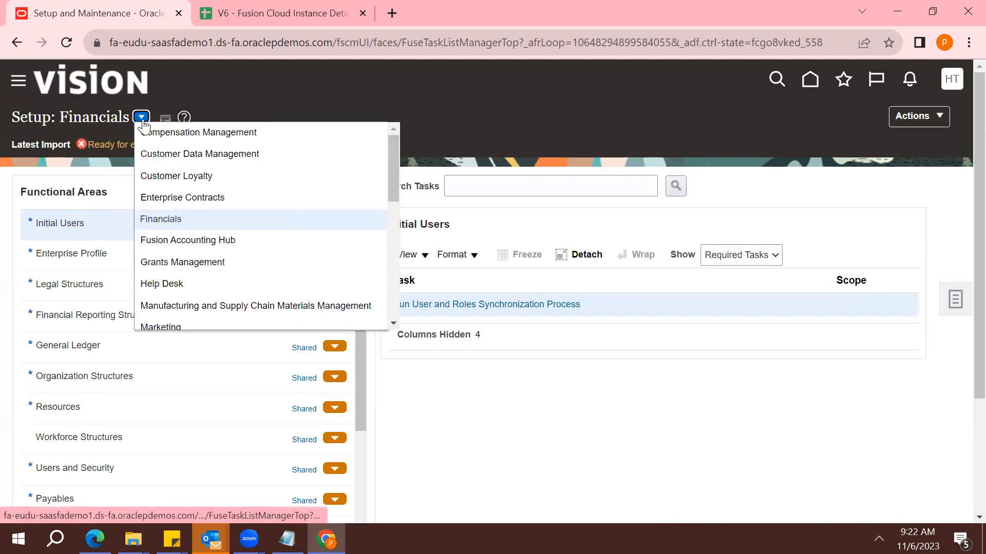
{"action": "scroll", "coordinate": [392, 309], "scroll_direction": "down", "scroll_amount": 3}
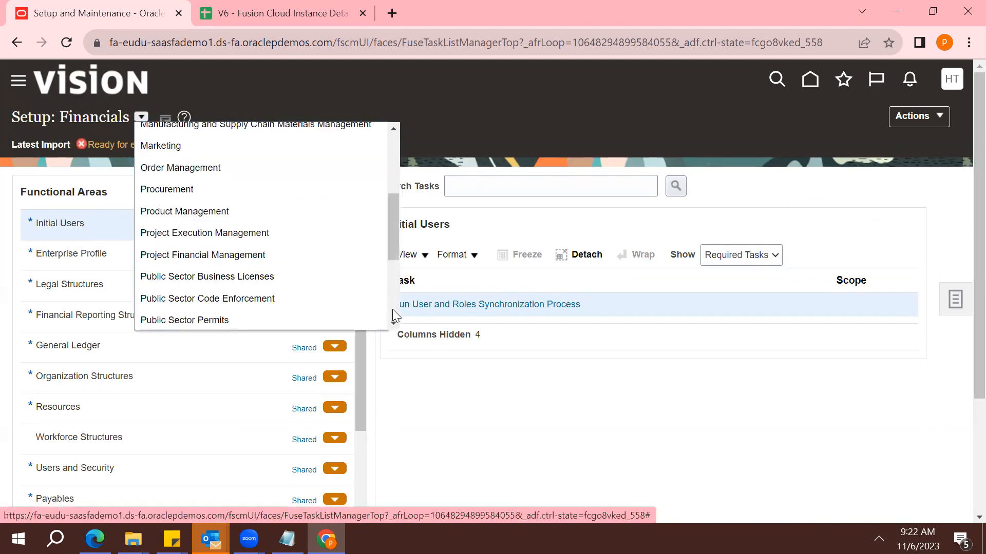
{"action": "left_click", "coordinate": [231, 253]}
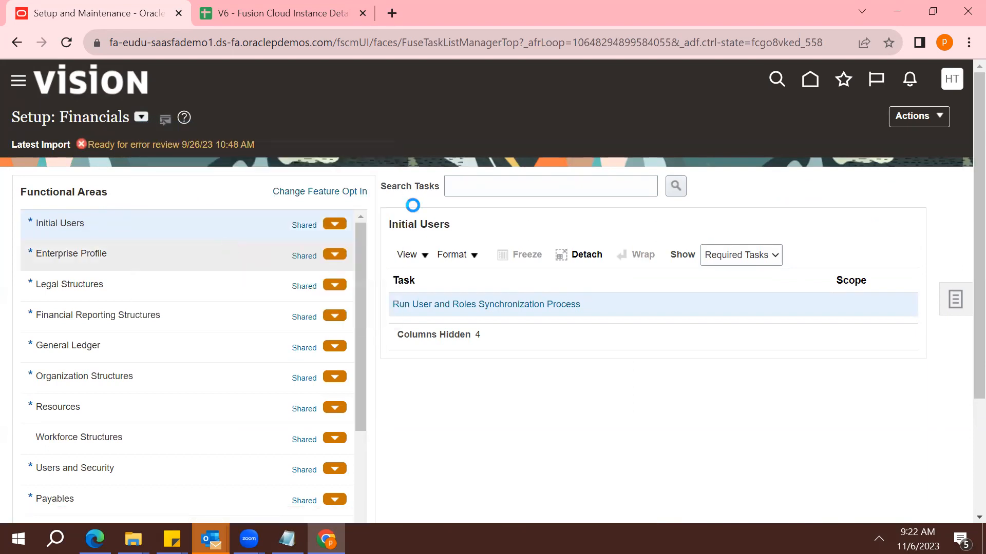
Step: Search tasks for 'Manage Reference' and open Manage Reference Data Set Data Access for Users
{"action": "left_click", "coordinate": [540, 174]}
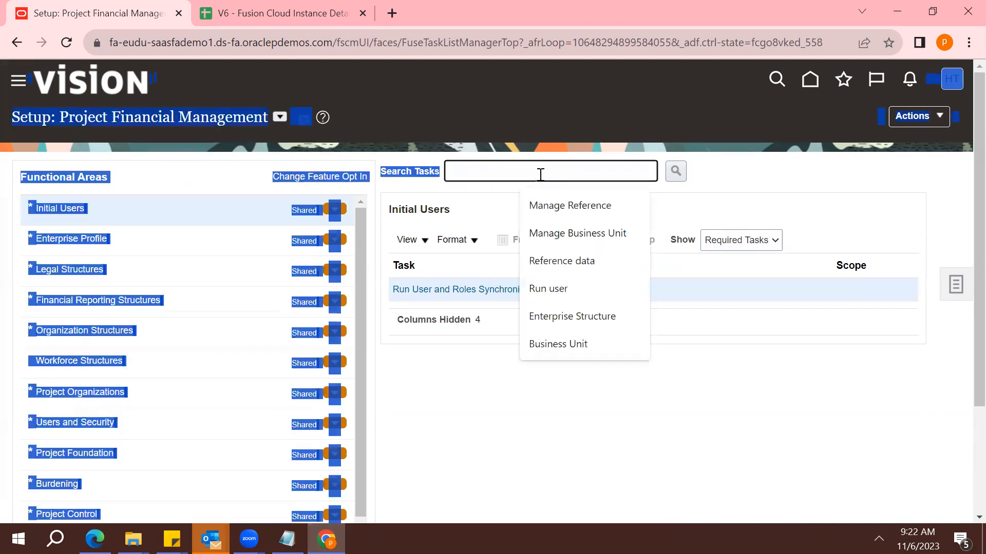
{"action": "left_click", "coordinate": [574, 205]}
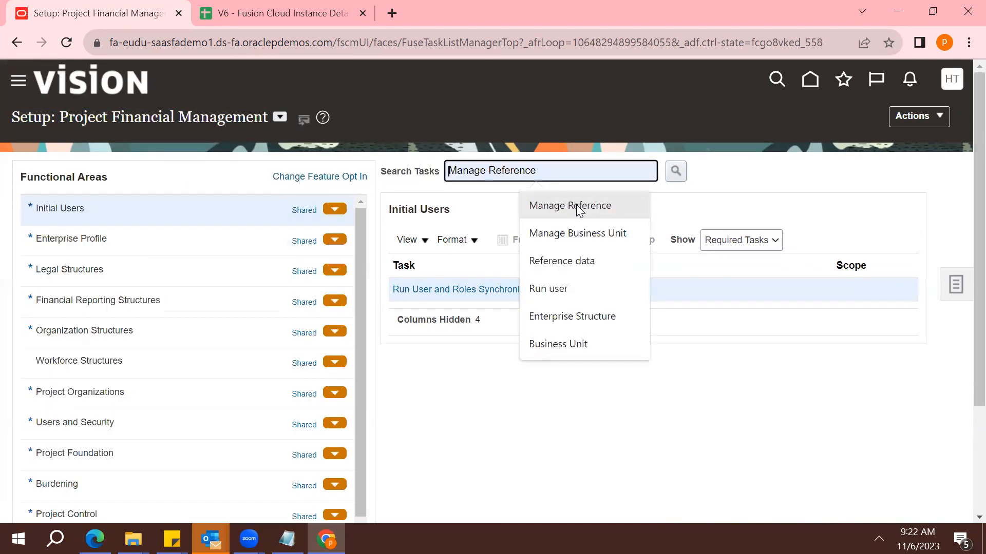
{"action": "left_click", "coordinate": [677, 171]}
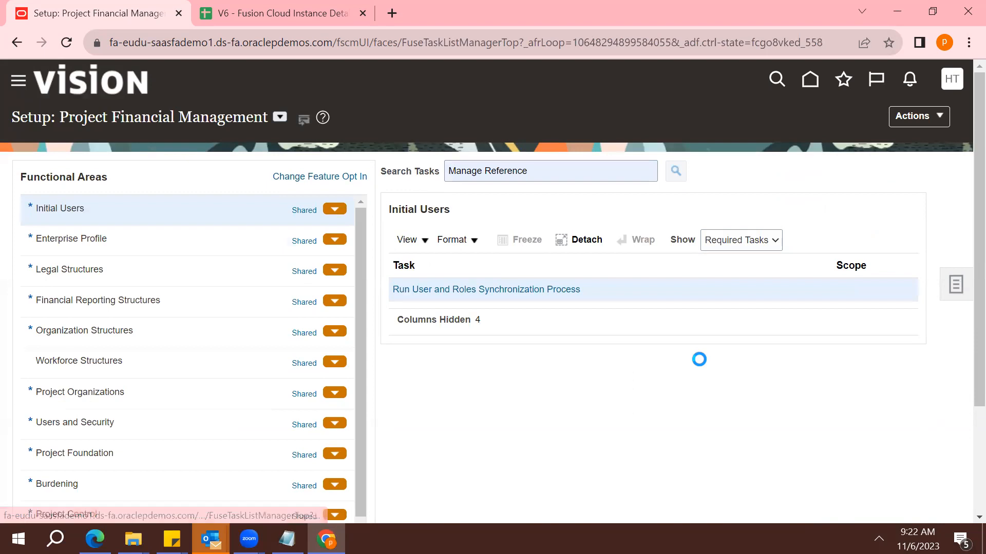
{"action": "left_click", "coordinate": [400, 289]}
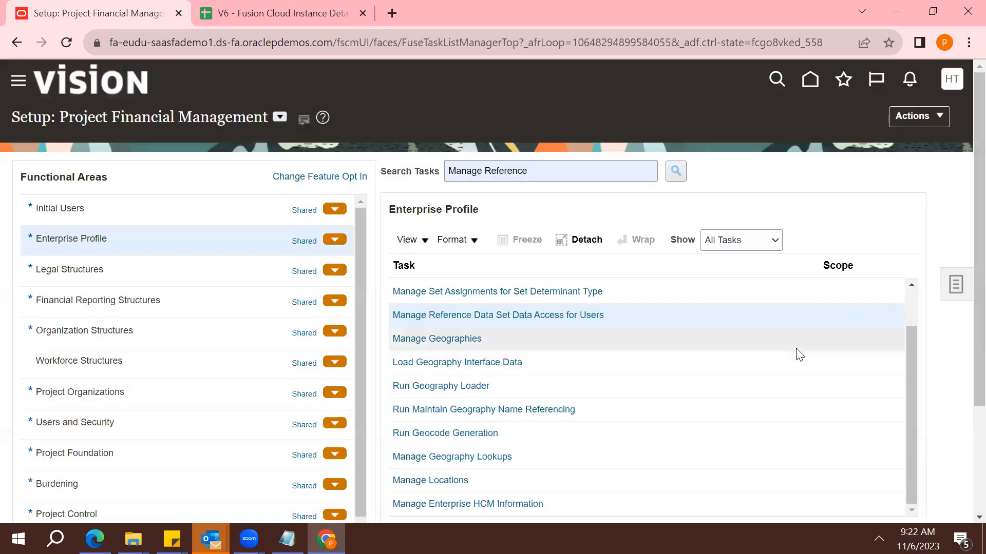
{"action": "left_click", "coordinate": [566, 316]}
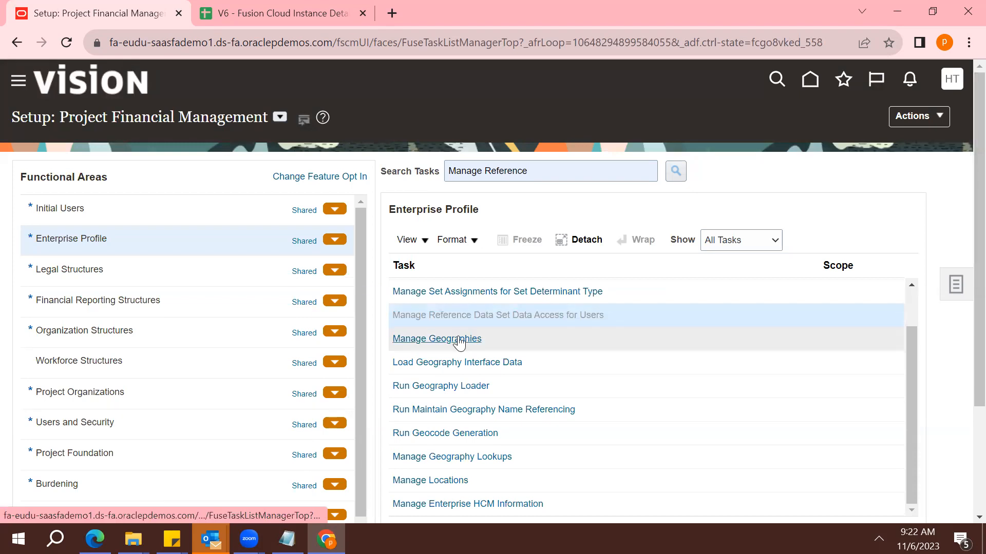
Step: Search users without data access for the user with role Project Billing Specialist
{"action": "left_click", "coordinate": [263, 271]}
{"action": "type", "text": "htrainer"}
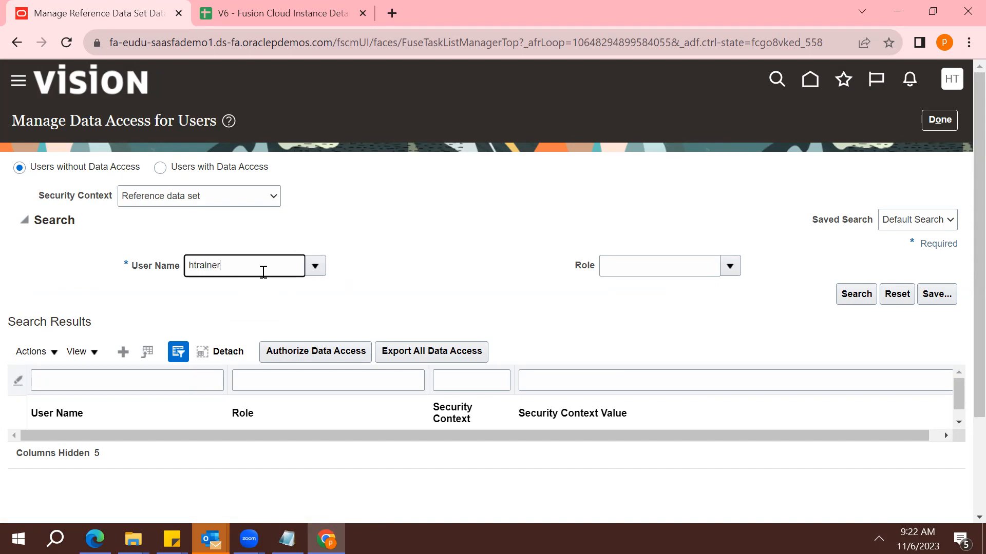
{"action": "key", "text": "Tab"}
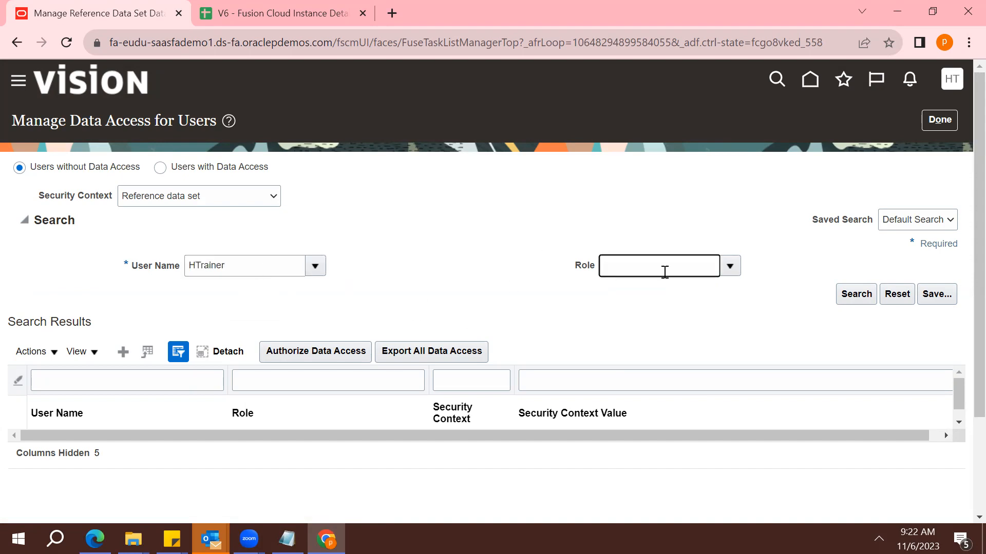
{"action": "left_click", "coordinate": [729, 270]}
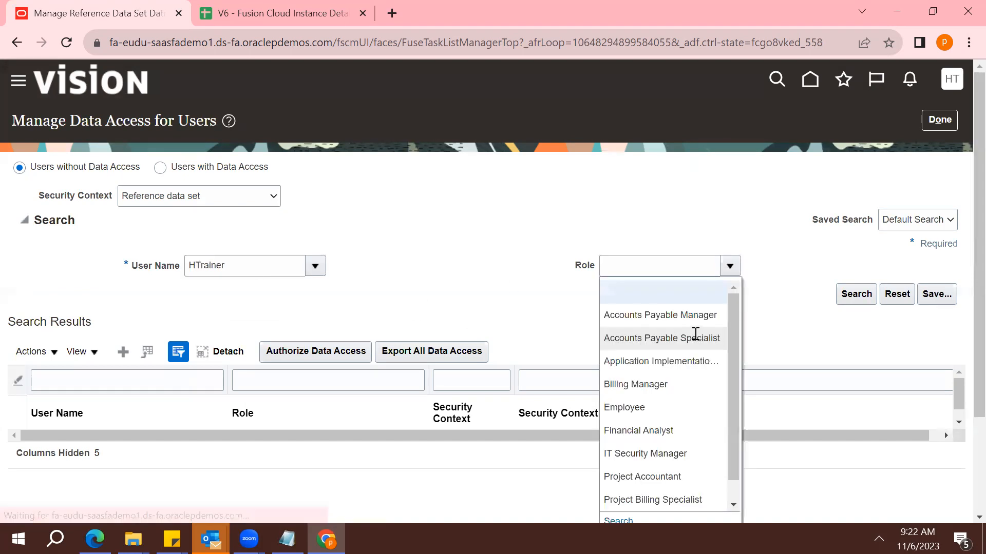
{"action": "left_click", "coordinate": [710, 500]}
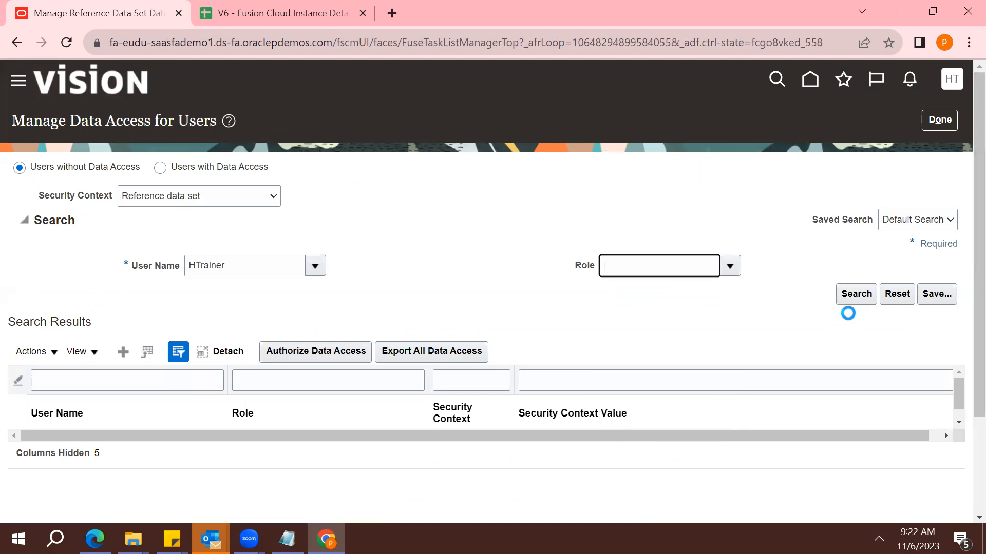
{"action": "left_click", "coordinate": [856, 294]}
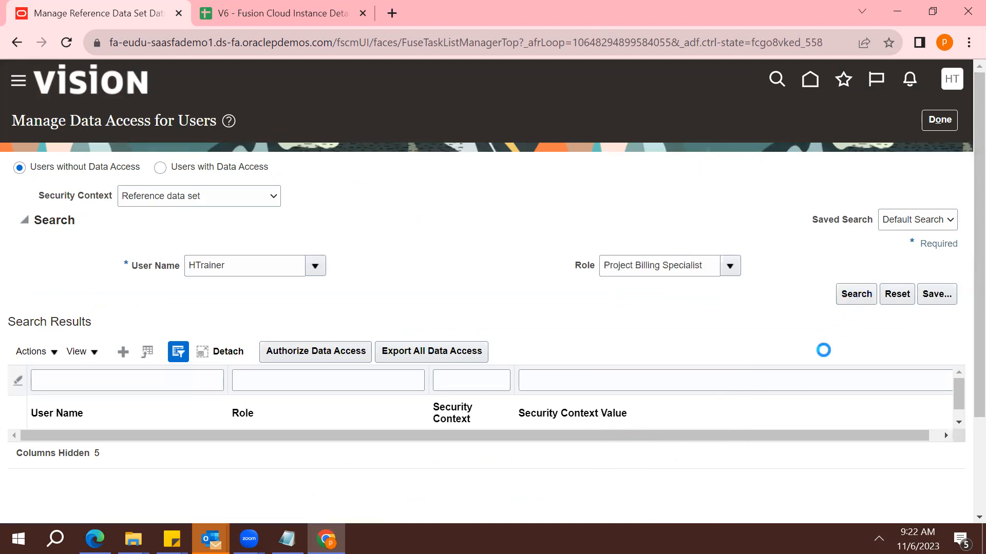
Step: Rerun the search and export all data access records to Excel
{"action": "left_click", "coordinate": [845, 302]}
{"action": "left_click", "coordinate": [434, 352]}
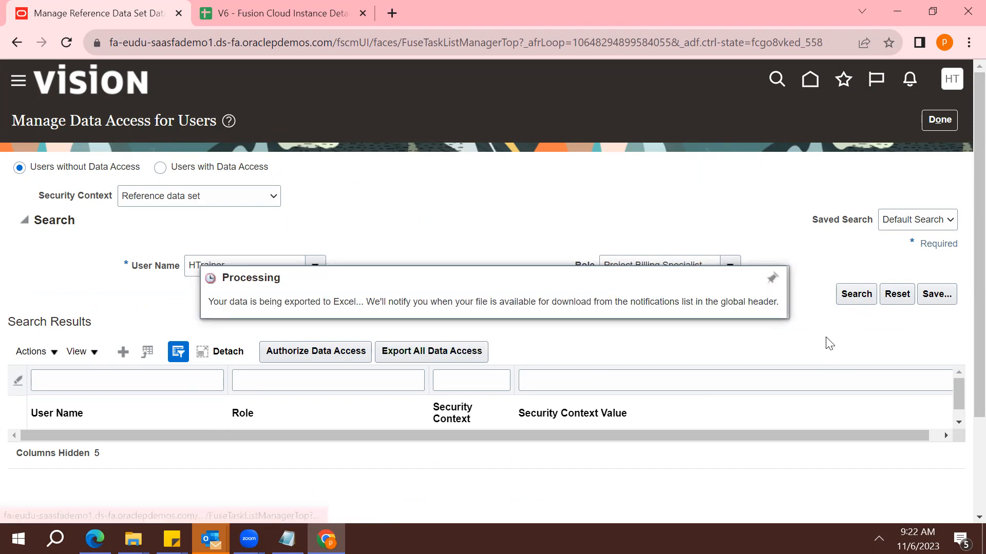
{"action": "left_click", "coordinate": [846, 297]}
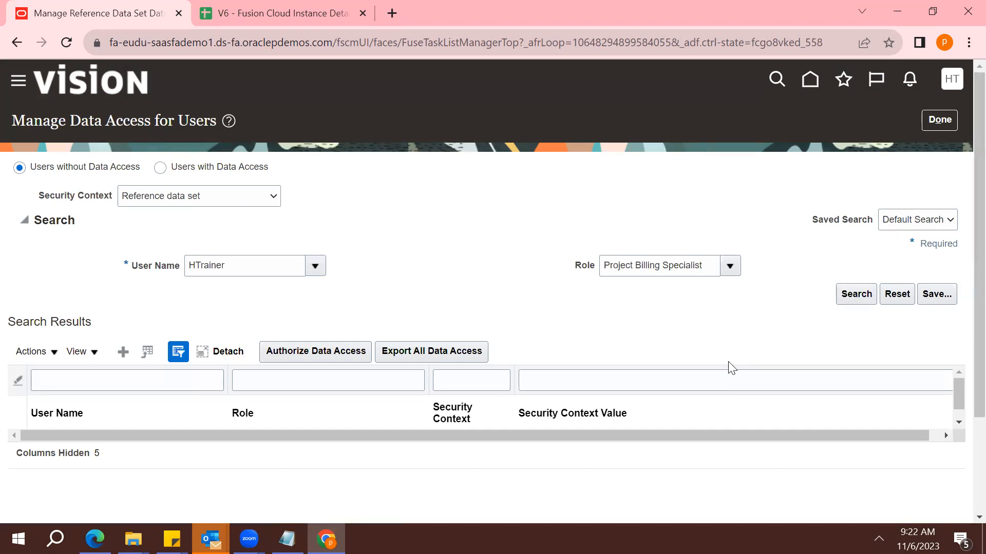
Step: Search Users with Data Access for the user's existing data access
{"action": "left_click", "coordinate": [160, 169]}
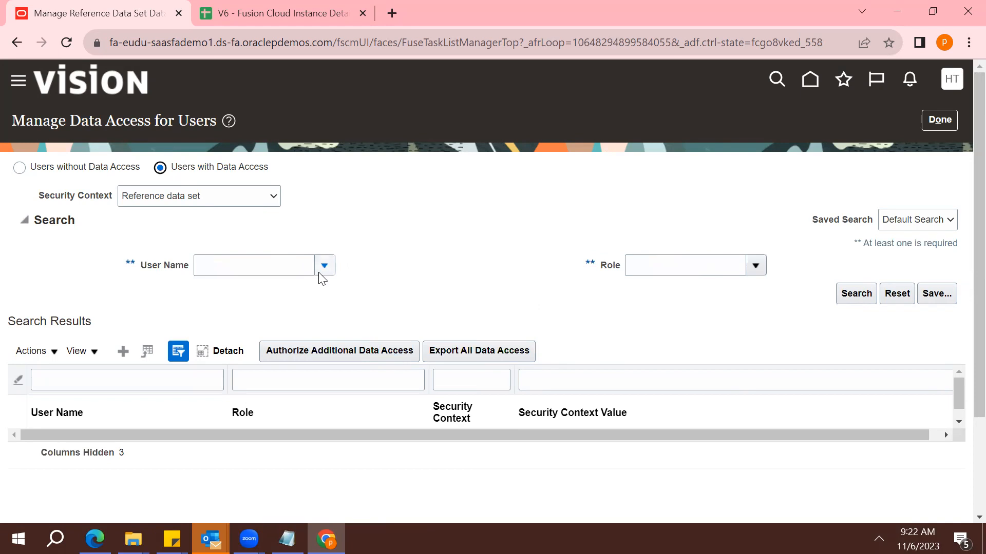
{"action": "left_click", "coordinate": [239, 267]}
{"action": "left_click", "coordinate": [239, 267]}
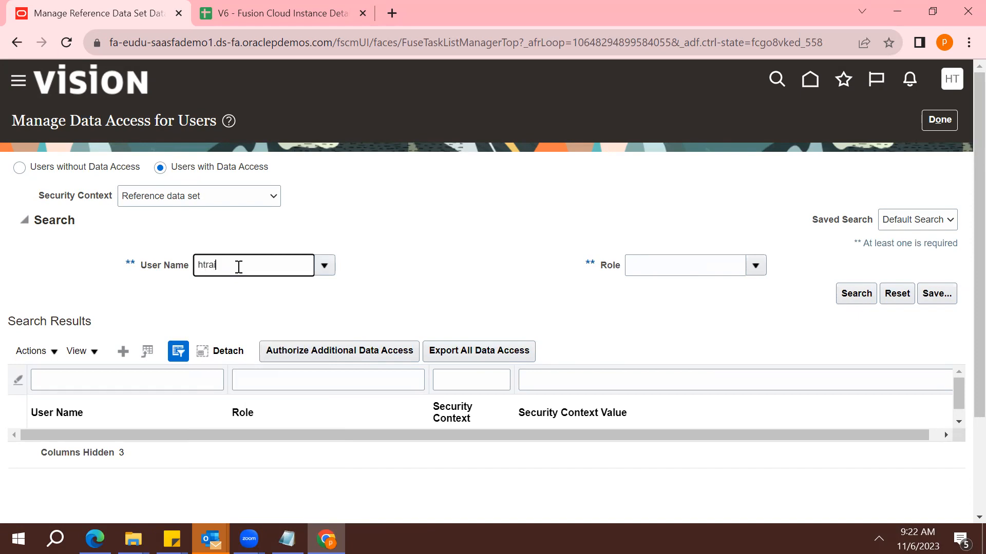
{"action": "key", "text": "Tab"}
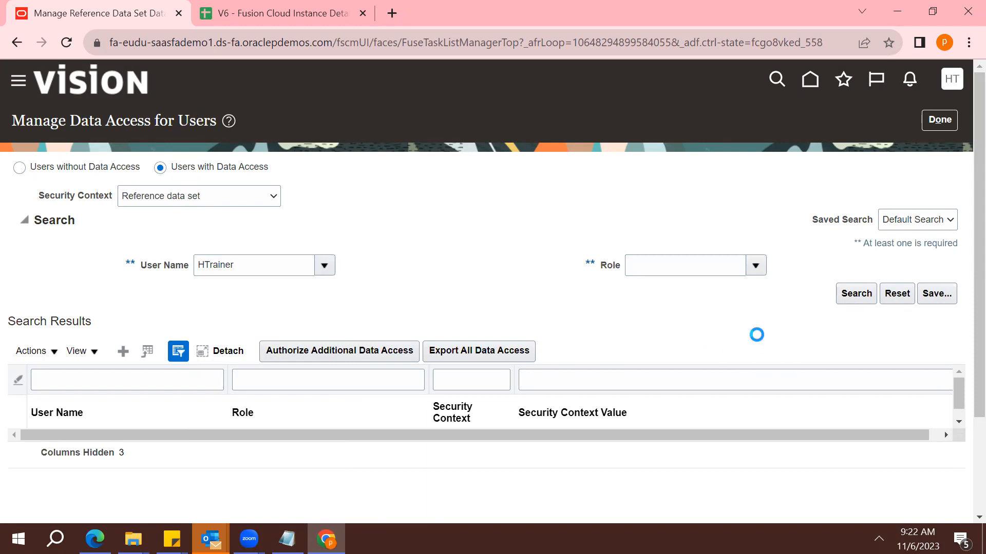
{"action": "left_click", "coordinate": [669, 271]}
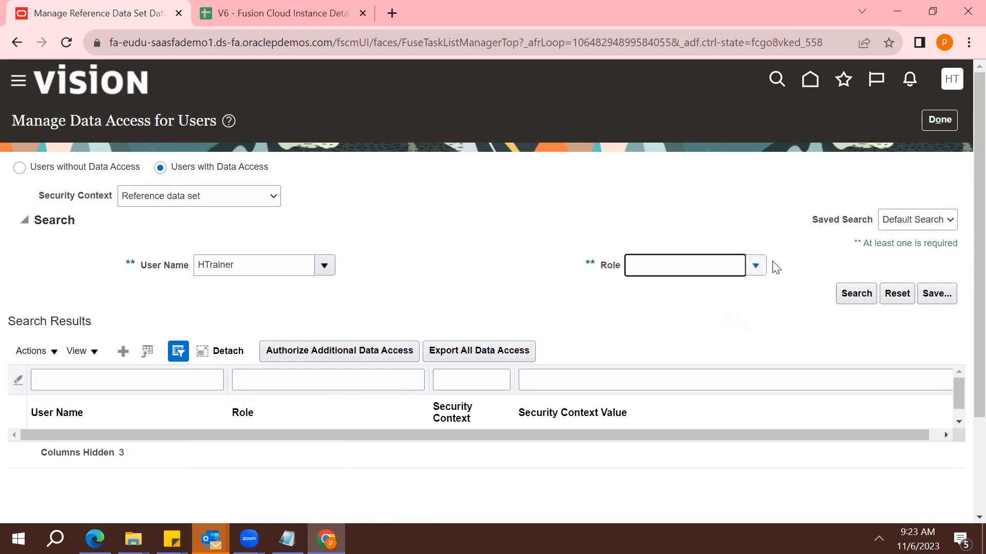
{"action": "left_click", "coordinate": [757, 270]}
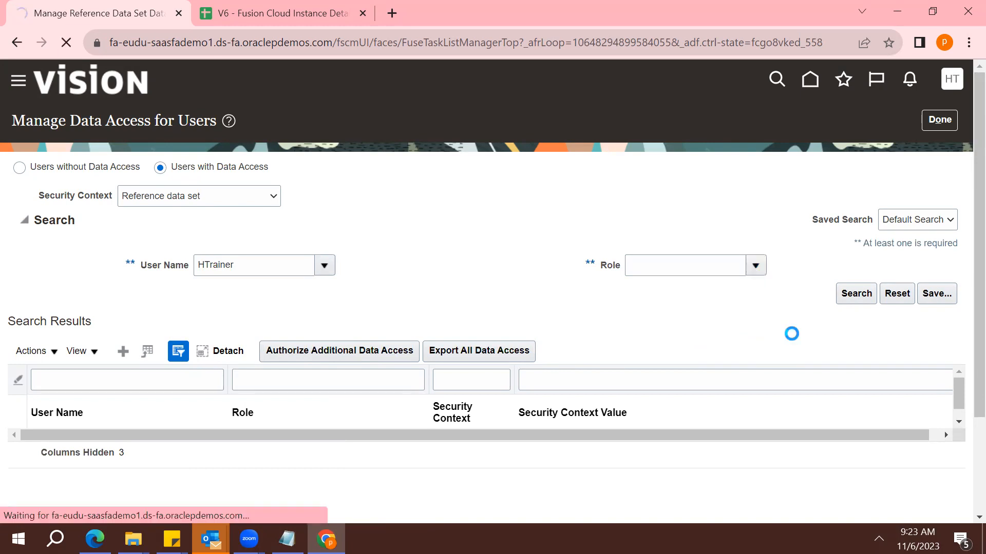
{"action": "left_click", "coordinate": [851, 296]}
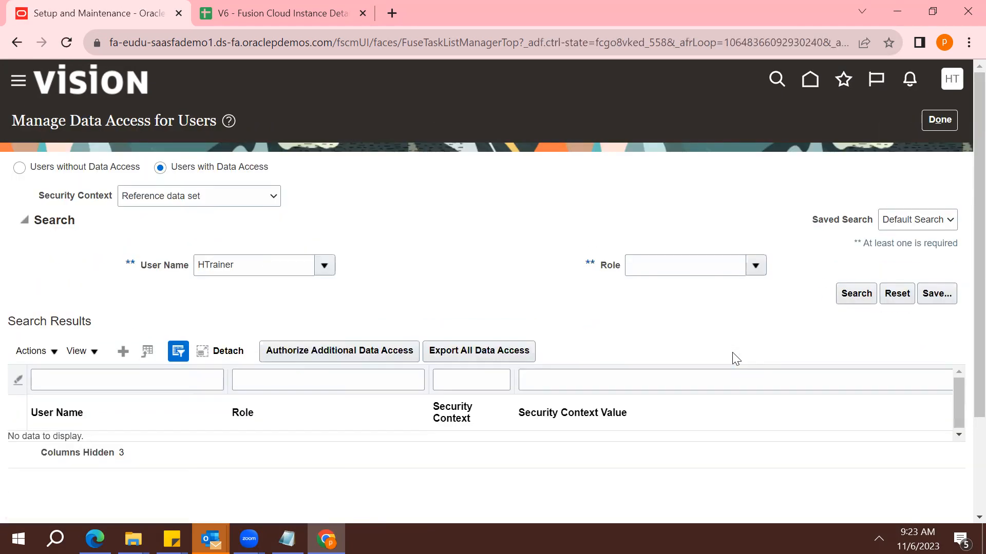
Step: Check the results' Actions menu, then focus the User Name filter field
{"action": "left_click", "coordinate": [47, 351]}
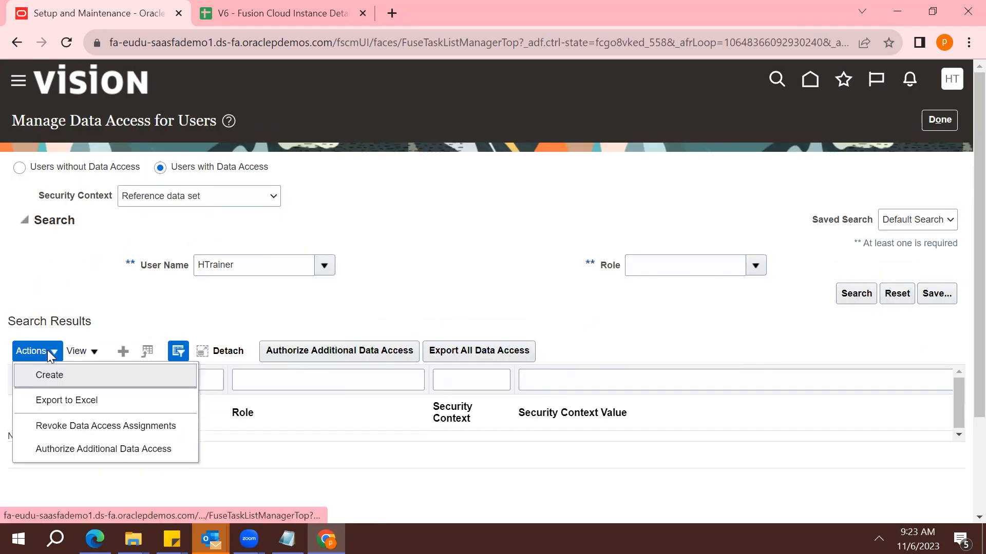
{"action": "left_click", "coordinate": [311, 295]}
{"action": "left_click", "coordinate": [155, 382]}
Step: Add a new data access row and enter the trainer's user name
{"action": "left_click", "coordinate": [123, 351]}
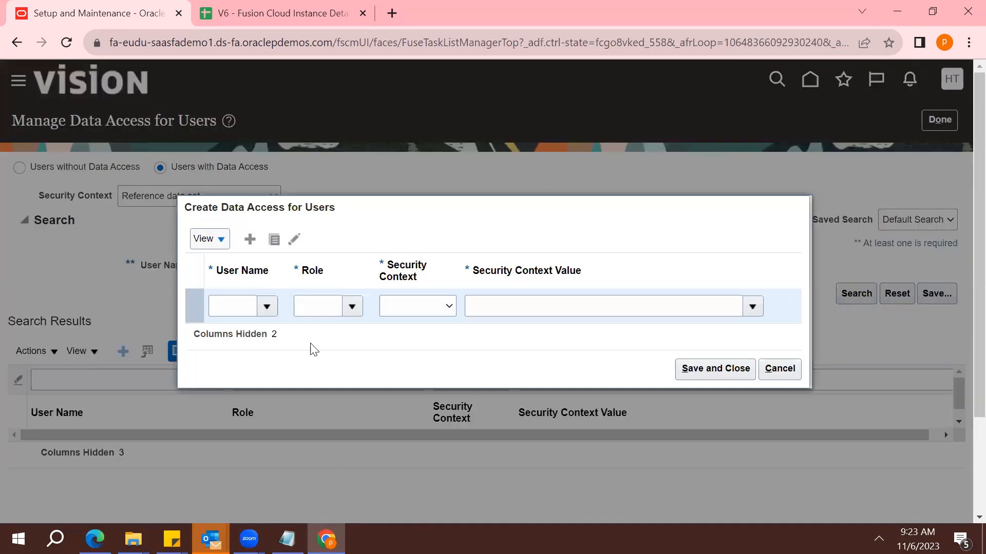
{"action": "left_click", "coordinate": [267, 308]}
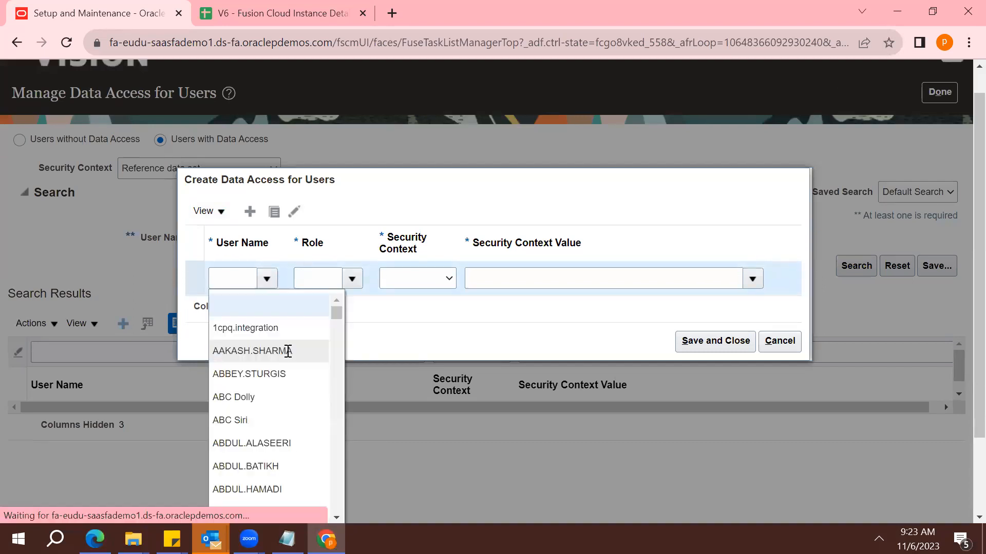
{"action": "left_click", "coordinate": [367, 249]}
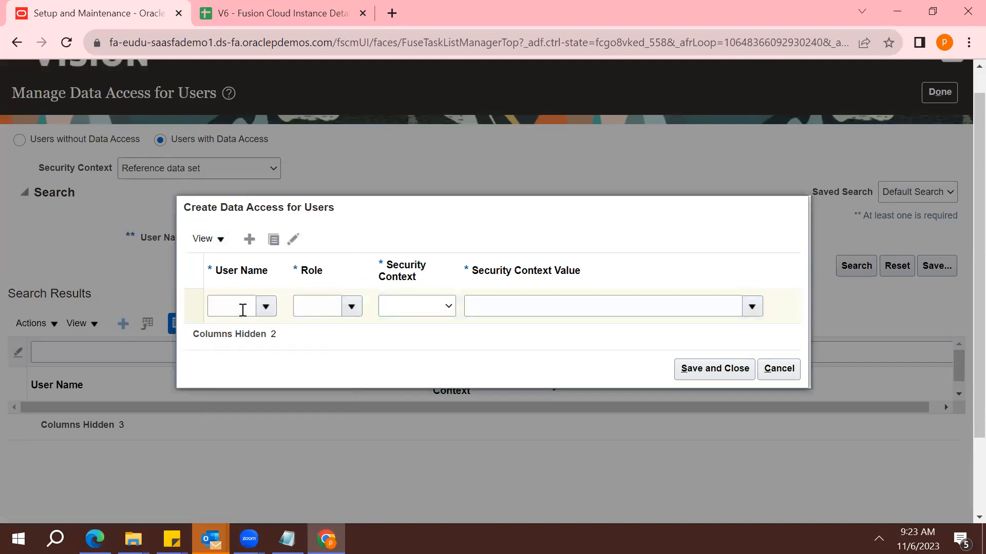
{"action": "left_click", "coordinate": [243, 308]}
{"action": "type", "text": "htrainer"}
{"action": "key", "text": "Tab"}
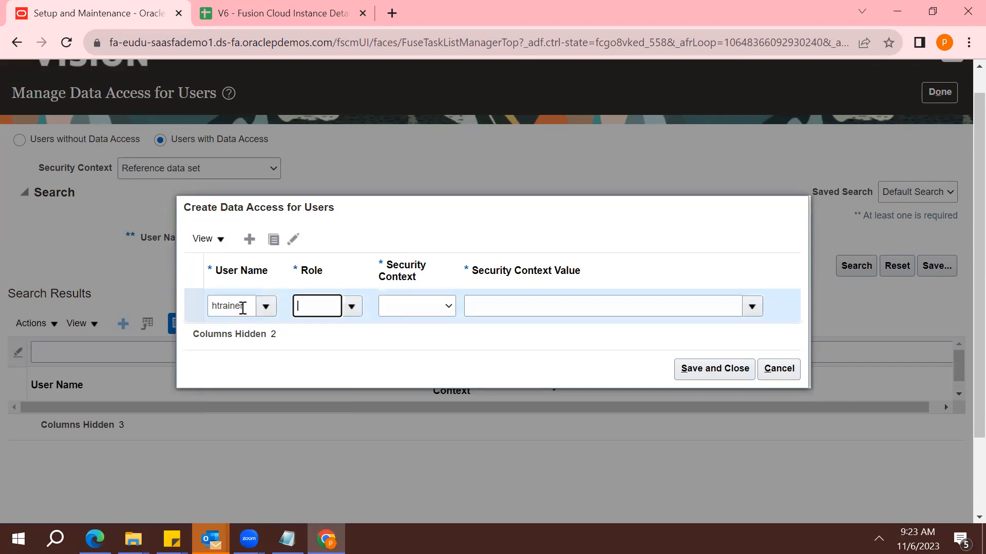
Step: Give it role Project Billing Specialist, Business unit context US1 Business Unit, and save
{"action": "left_click", "coordinate": [352, 307]}
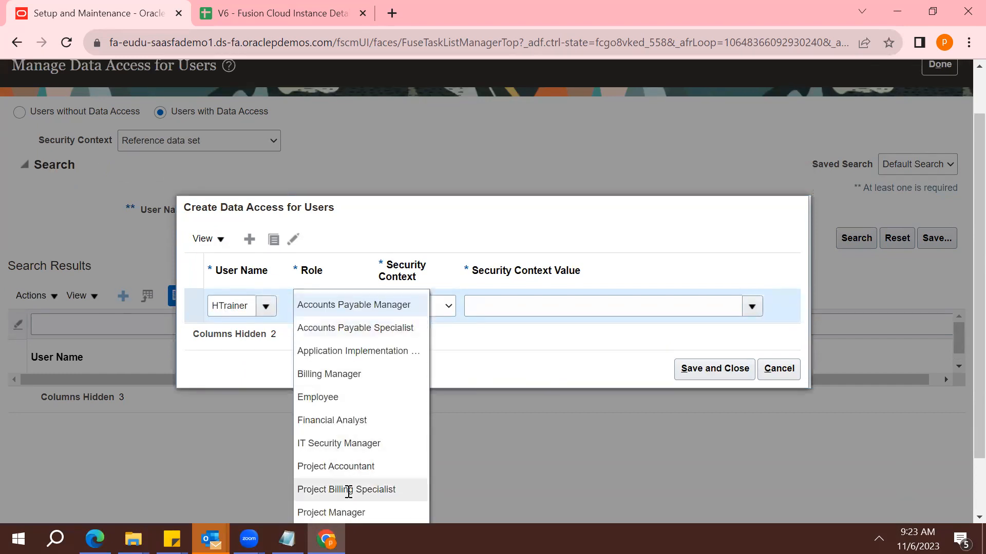
{"action": "left_click", "coordinate": [347, 491]}
{"action": "left_click", "coordinate": [440, 308]}
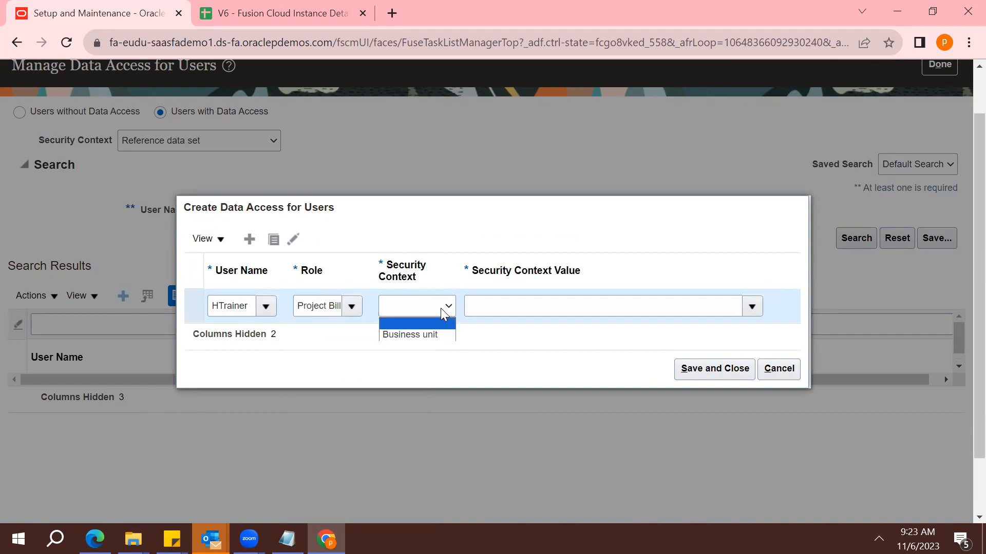
{"action": "left_click", "coordinate": [433, 335]}
{"action": "left_click", "coordinate": [549, 305]}
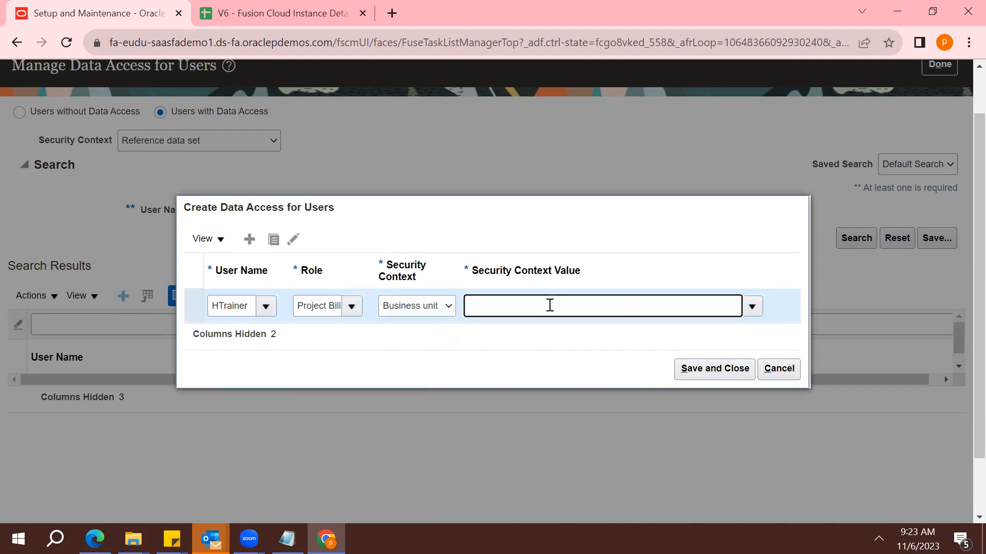
{"action": "type", "text": "US1"}
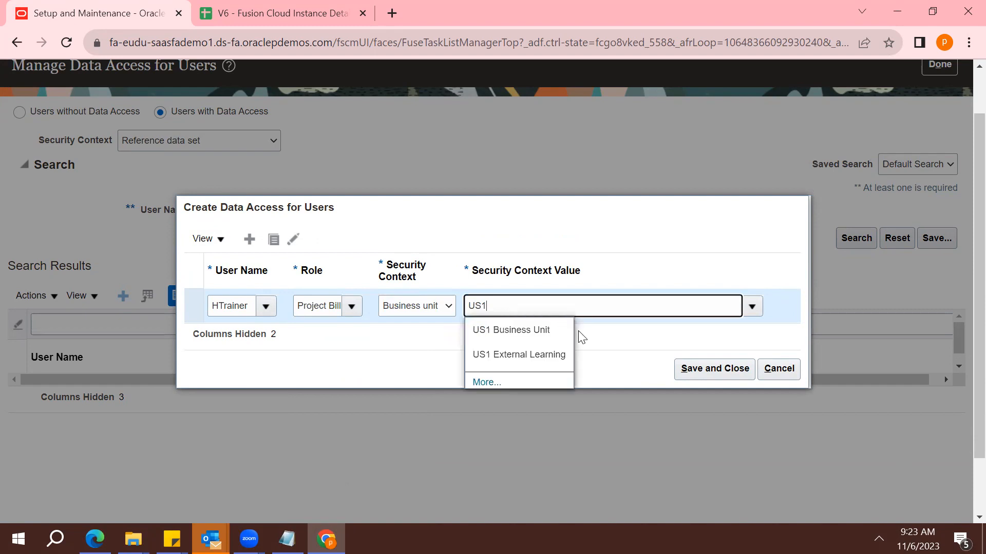
{"action": "left_click", "coordinate": [534, 335]}
{"action": "left_click", "coordinate": [715, 379]}
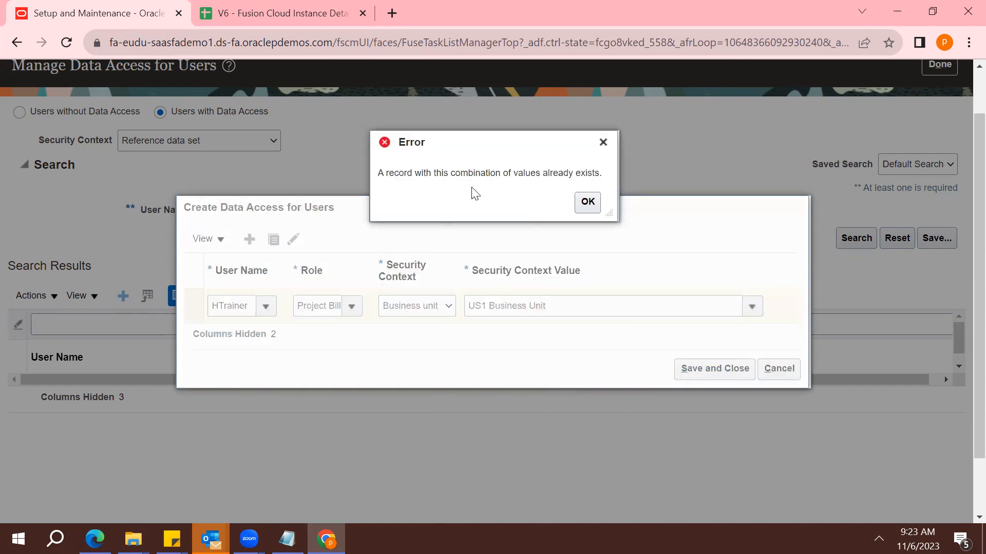
Step: Review the 'record already exists' error and the row's role and US1 Business Unit values
{"action": "left_click_drag", "start_coordinate": [445, 170], "coordinate": [449, 170]}
{"action": "triple_click", "coordinate": [447, 170]}
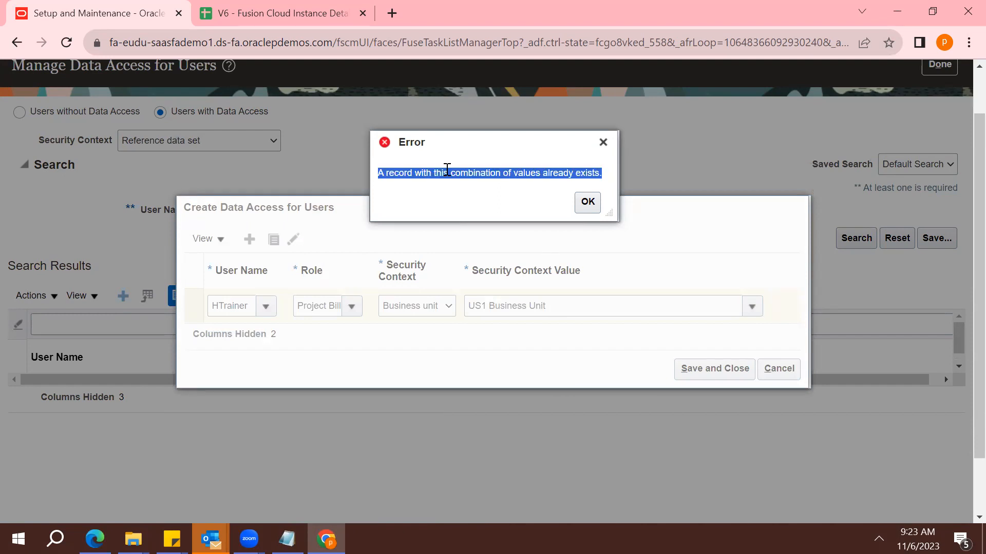
{"action": "left_click", "coordinate": [462, 158]}
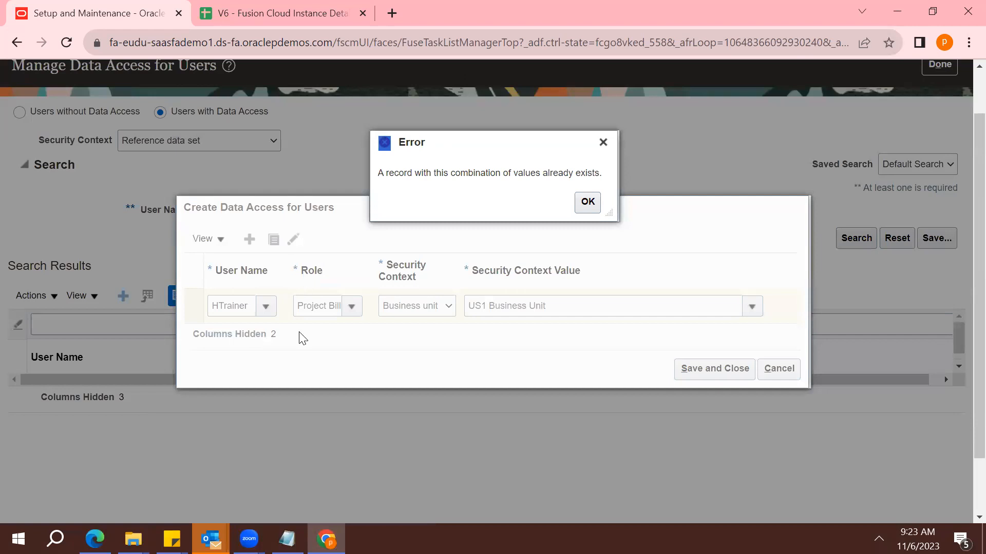
{"action": "left_click", "coordinate": [306, 308]}
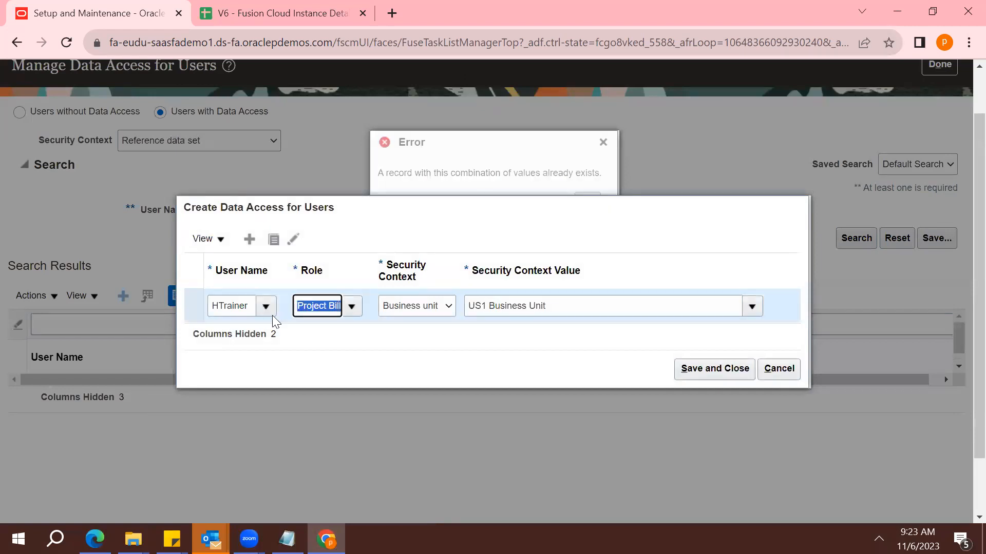
{"action": "left_click", "coordinate": [239, 308]}
{"action": "double_click", "coordinate": [330, 306]}
{"action": "triple_click", "coordinate": [330, 306]}
{"action": "triple_click", "coordinate": [535, 305]}
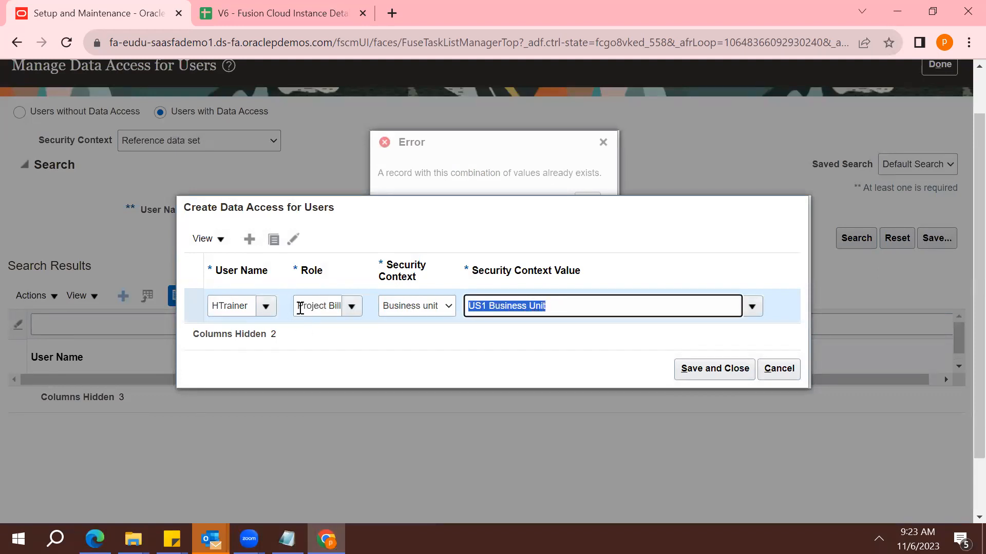
{"action": "triple_click", "coordinate": [308, 307]}
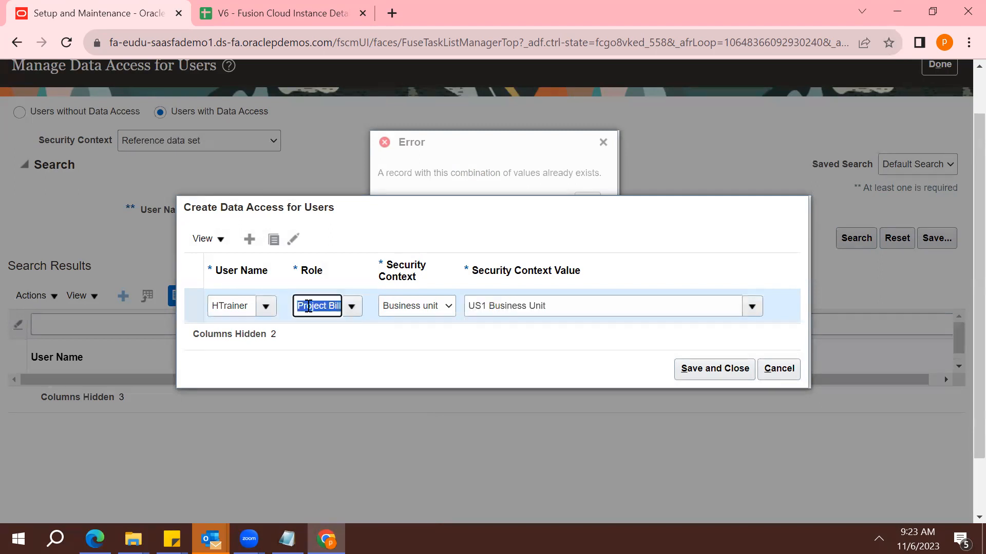
{"action": "triple_click", "coordinate": [543, 307]}
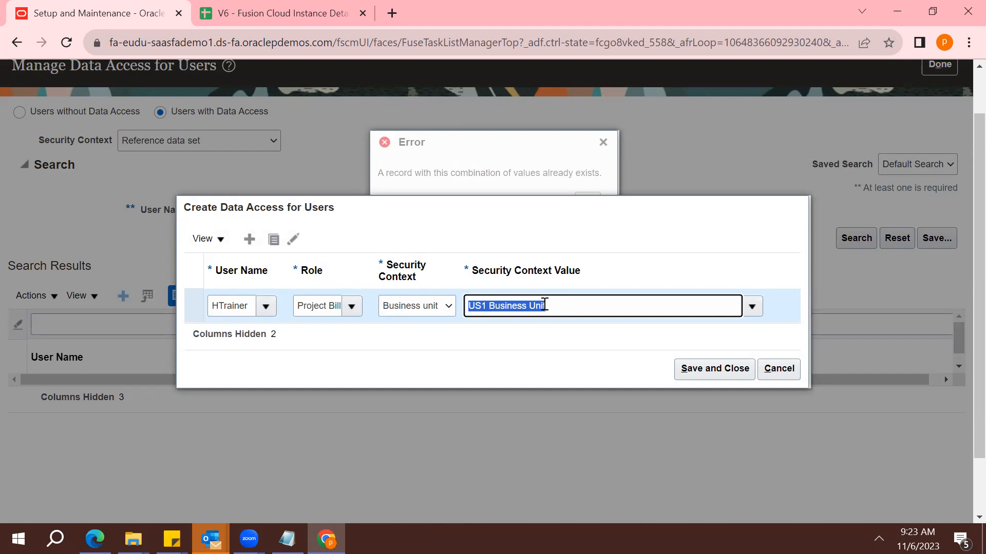
Step: Add a blank row, then cancel the duplicate entry and begin a new assignment
{"action": "left_click", "coordinate": [251, 241]}
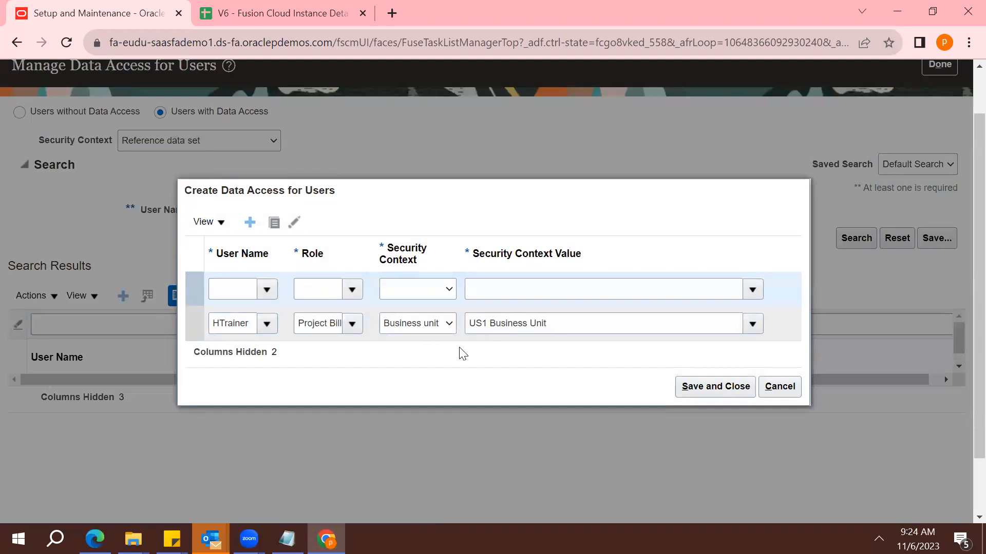
{"action": "left_click", "coordinate": [780, 386]}
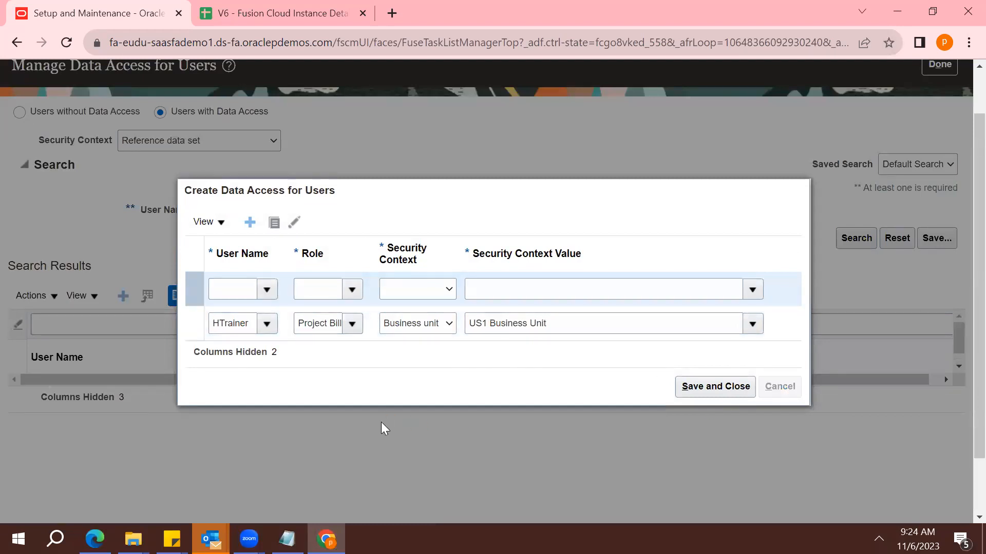
{"action": "left_click", "coordinate": [123, 296]}
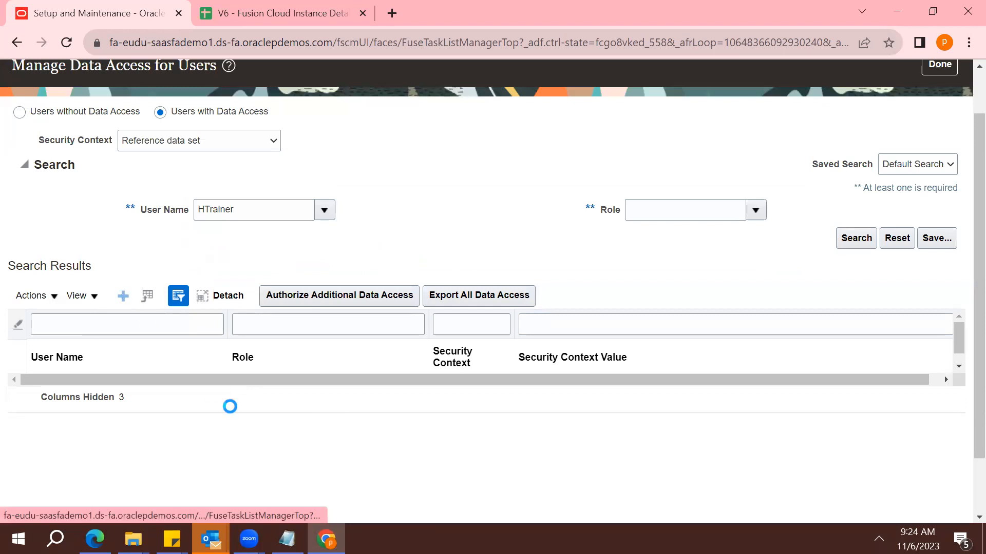
Step: Fill in the trainer user with role Project Billing Specialist
{"action": "left_click", "coordinate": [254, 305]}
{"action": "type", "text": "h"}
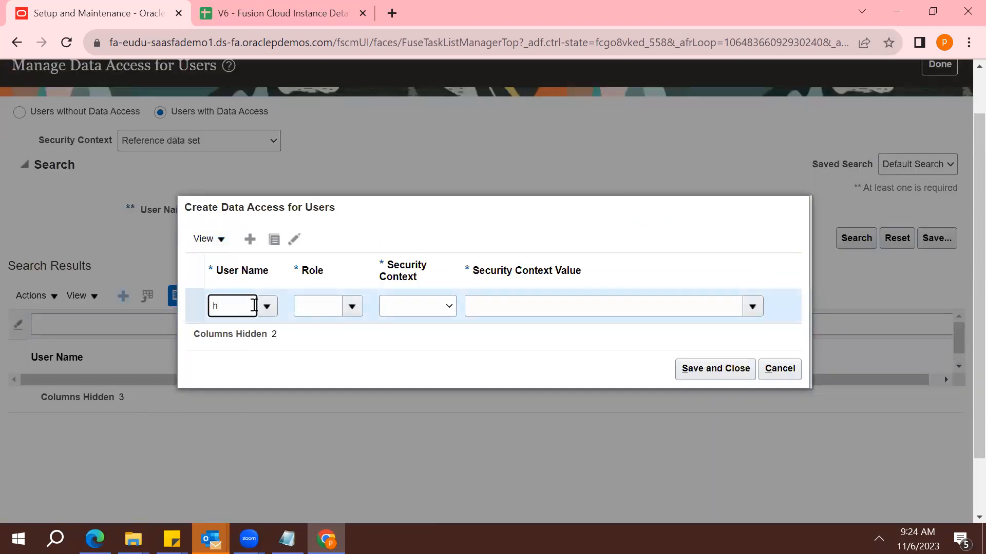
{"action": "type", "text": "trainer"}
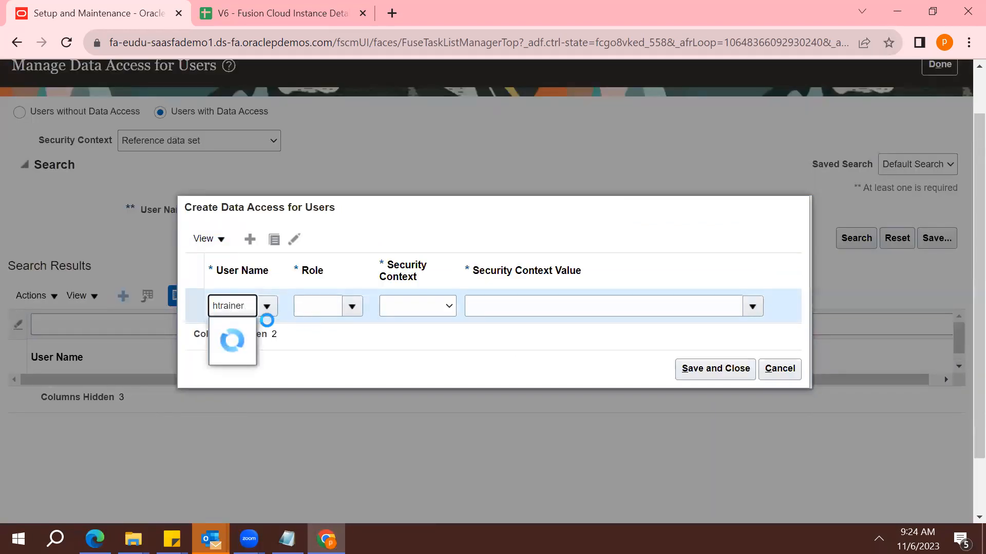
{"action": "left_click", "coordinate": [235, 331]}
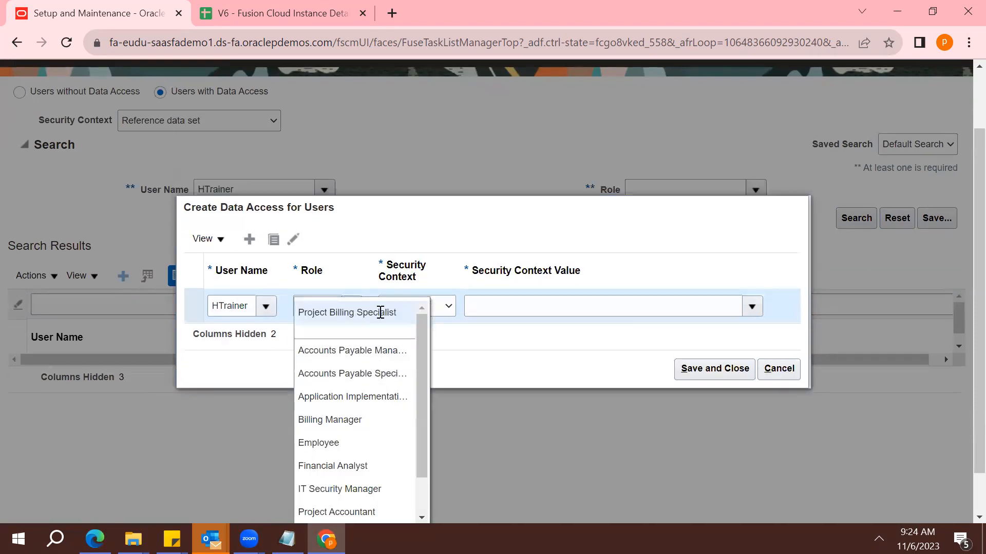
{"action": "left_click", "coordinate": [380, 313]}
Step: Set security context Business unit to India Business Unit and save the assignment
{"action": "left_click", "coordinate": [449, 307]}
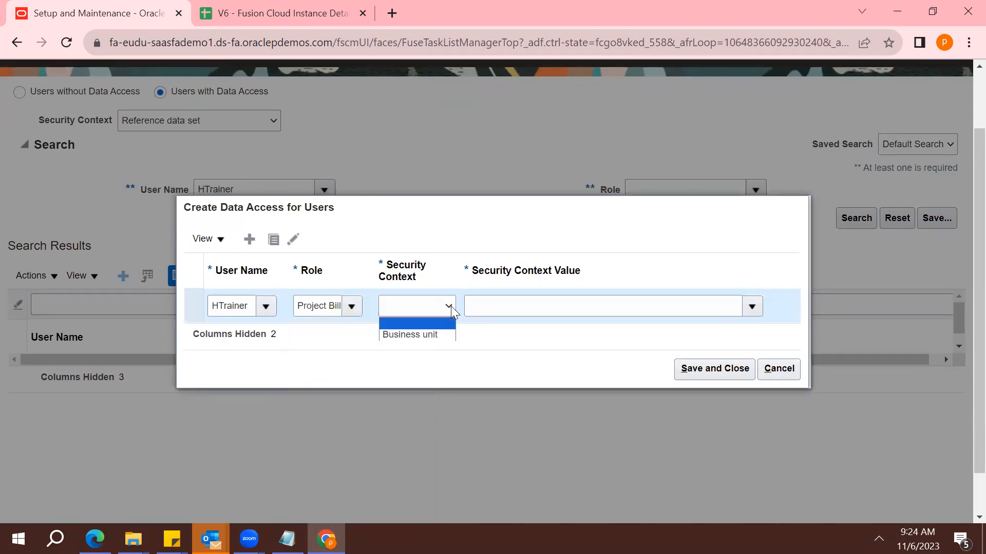
{"action": "left_click", "coordinate": [440, 335]}
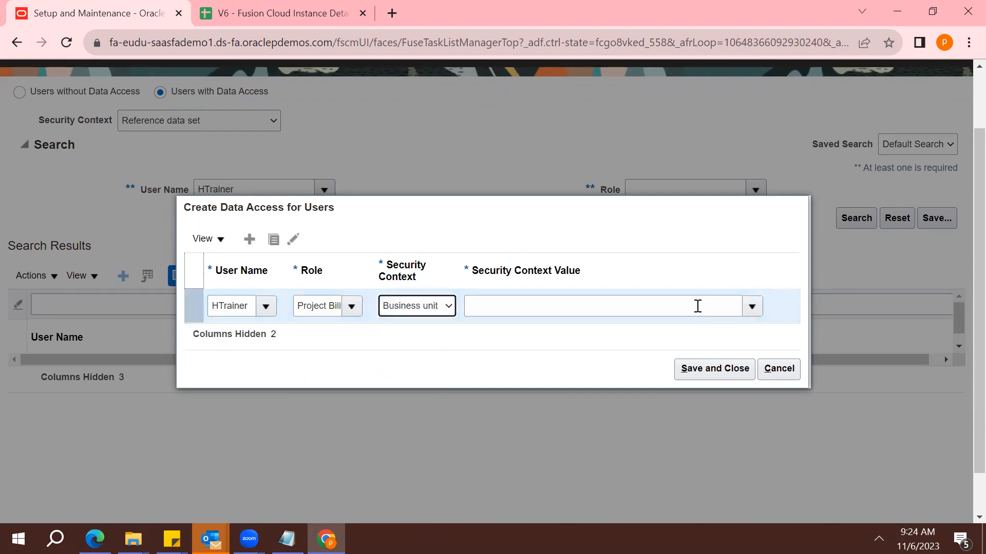
{"action": "left_click", "coordinate": [698, 305]}
{"action": "type", "text": "India"}
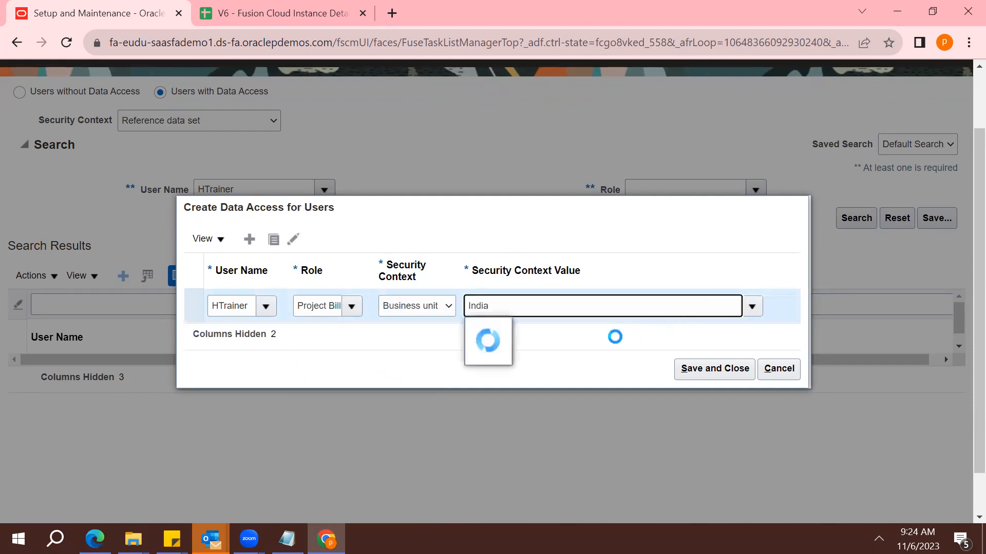
{"action": "left_click", "coordinate": [493, 333]}
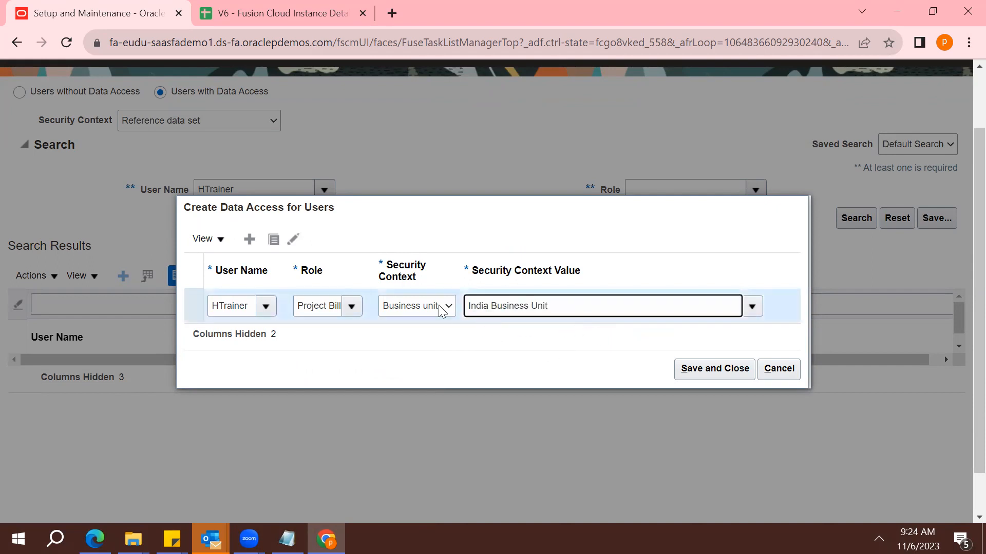
{"action": "triple_click", "coordinate": [544, 306]}
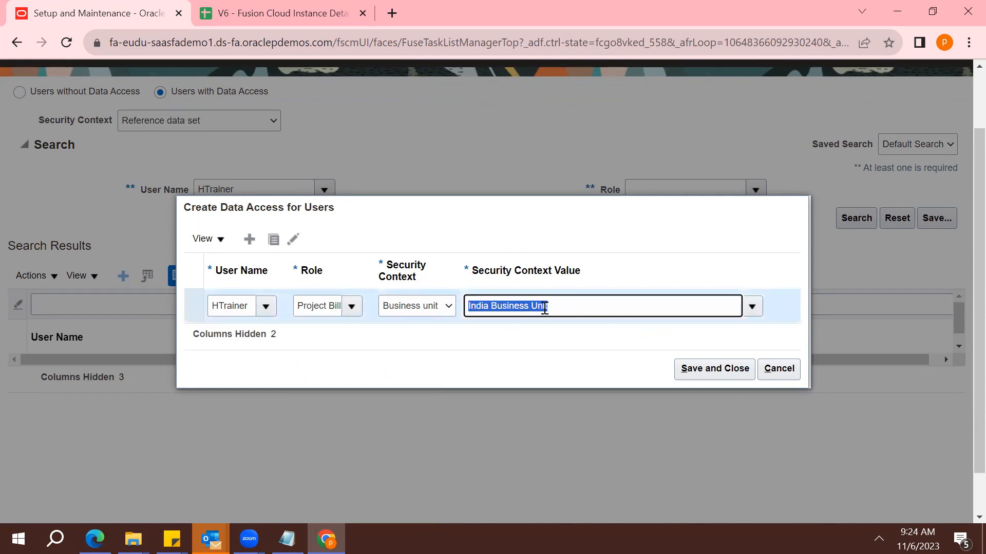
{"action": "double_click", "coordinate": [597, 308]}
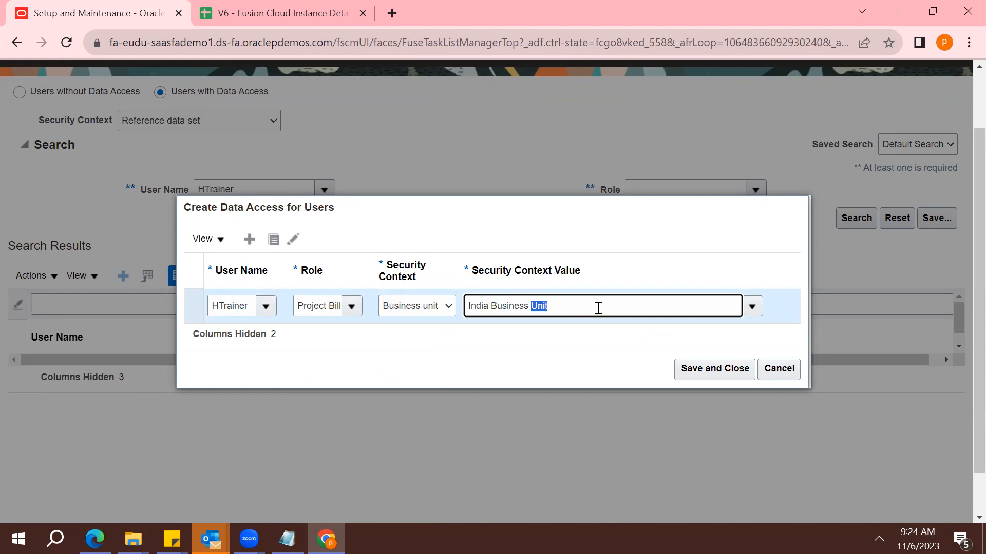
{"action": "left_click", "coordinate": [723, 372]}
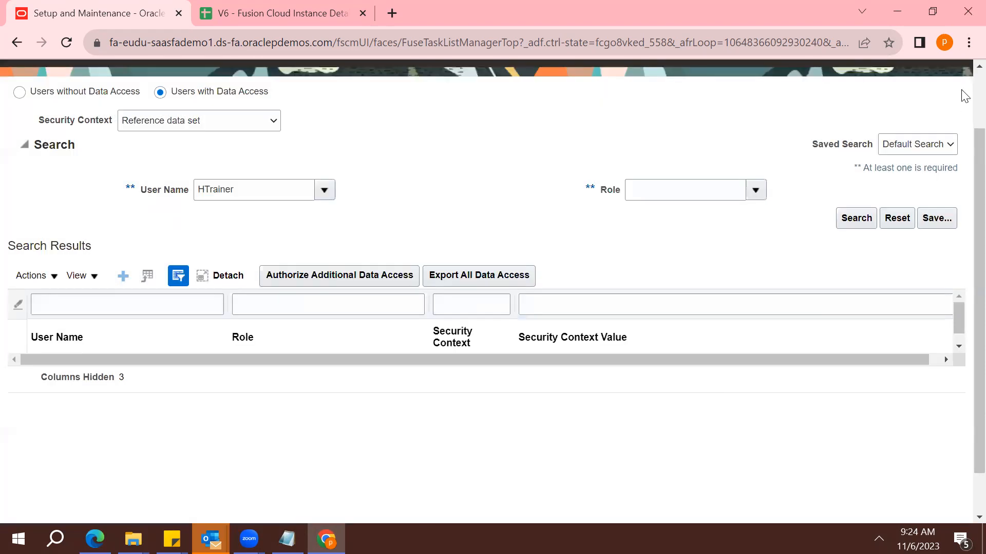
{"action": "scroll", "coordinate": [962, 93], "scroll_direction": "up", "scroll_amount": 2}
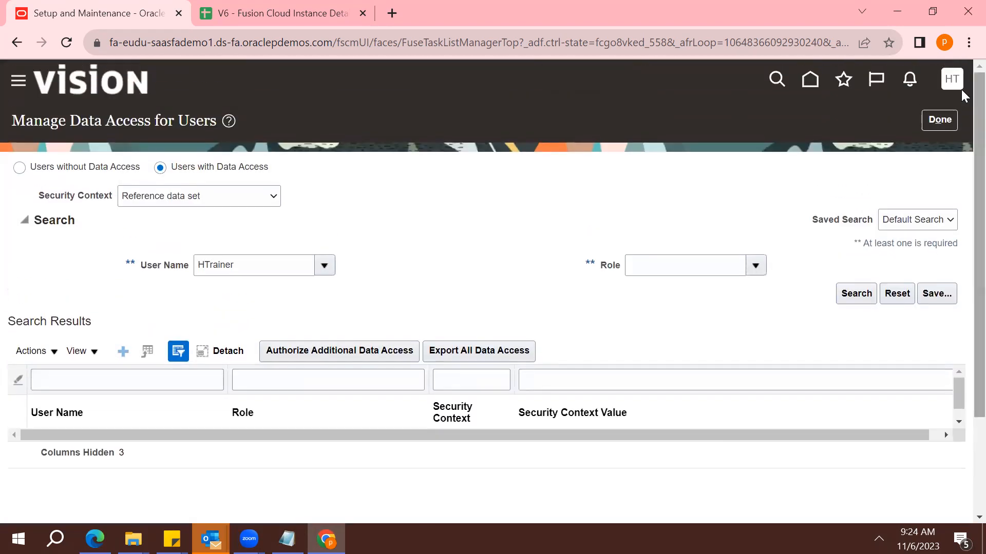
Step: Close the data access page, returning to Setup: Project Financial Management
{"action": "left_click", "coordinate": [939, 121]}
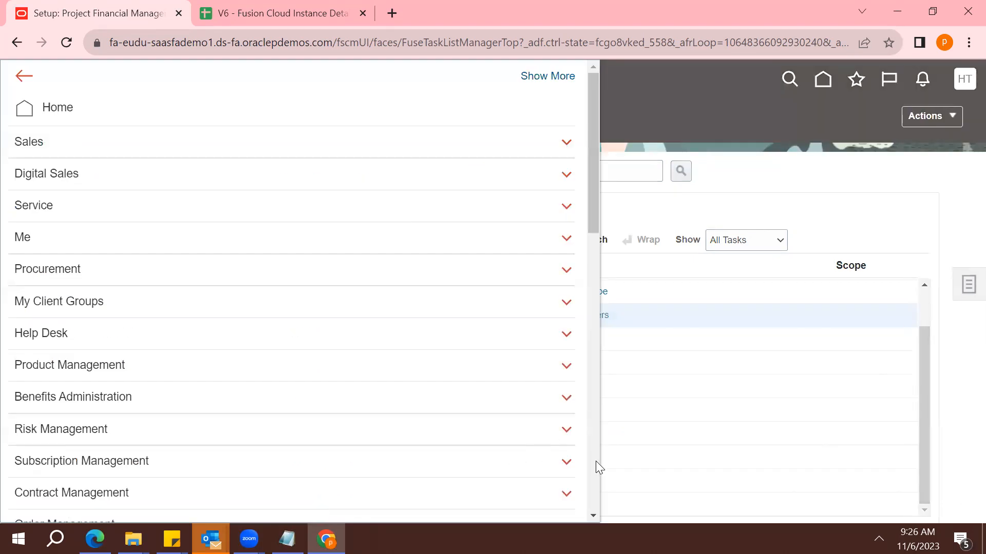
Step: Open the Security Console from the Navigator and dismiss its warning
{"action": "left_click", "coordinate": [596, 461]}
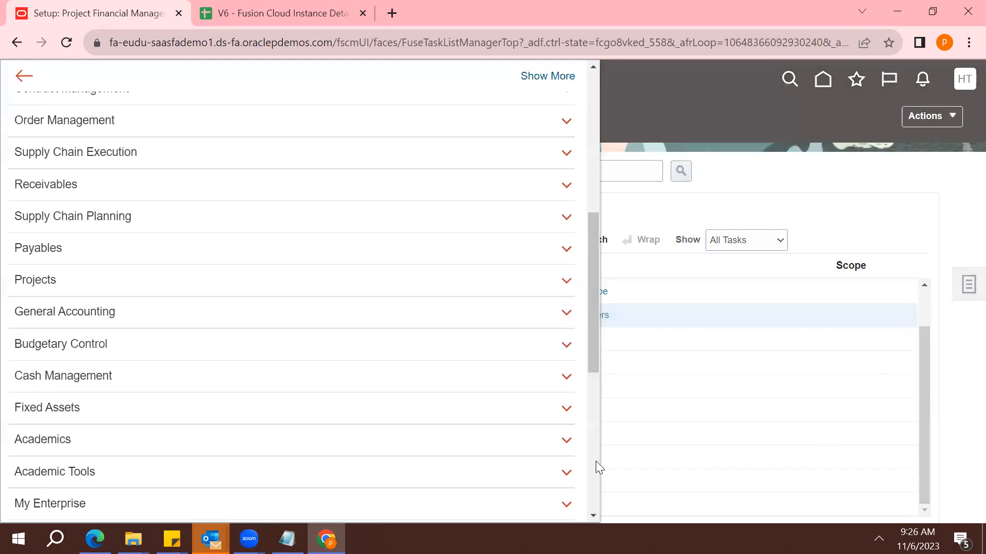
{"action": "left_click", "coordinate": [595, 476]}
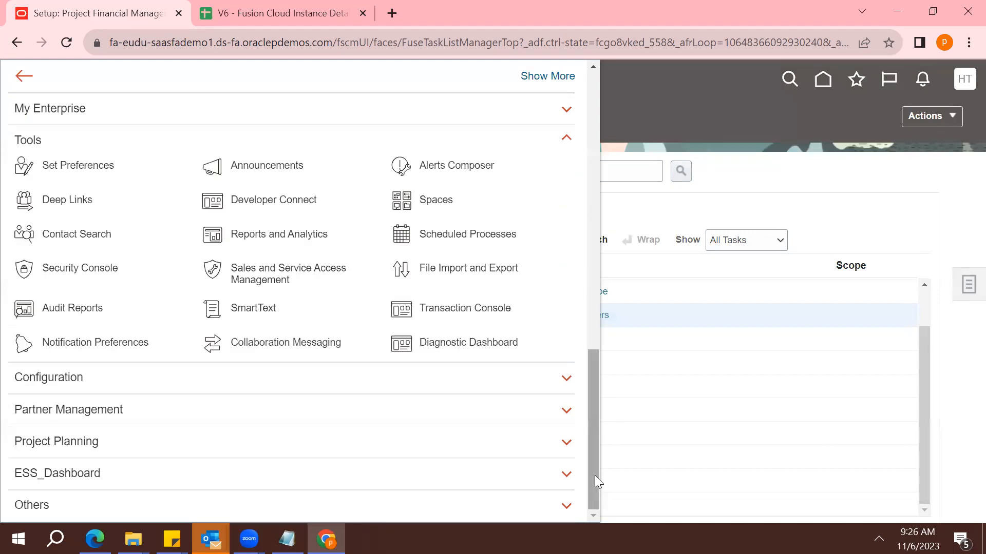
{"action": "left_click", "coordinate": [75, 270]}
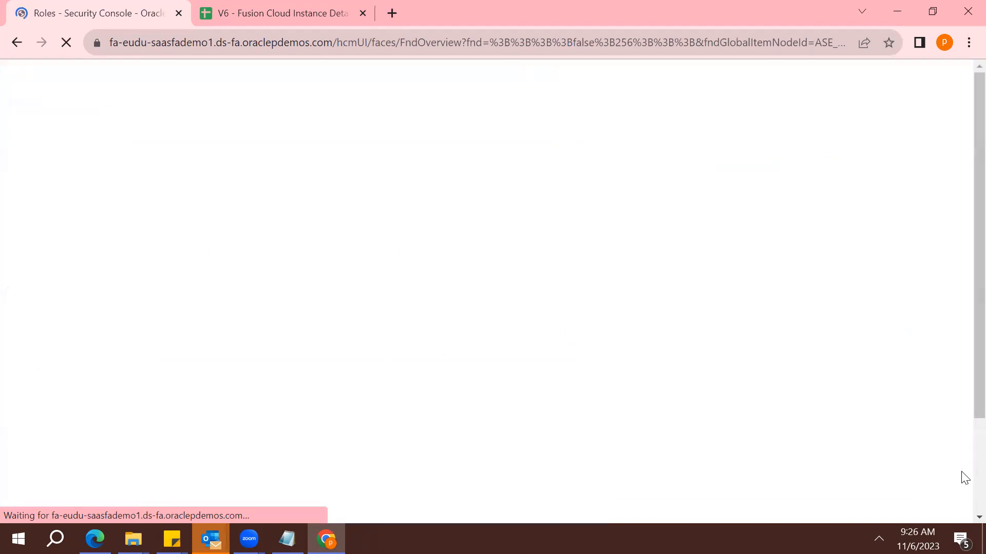
{"action": "left_click", "coordinate": [765, 202]}
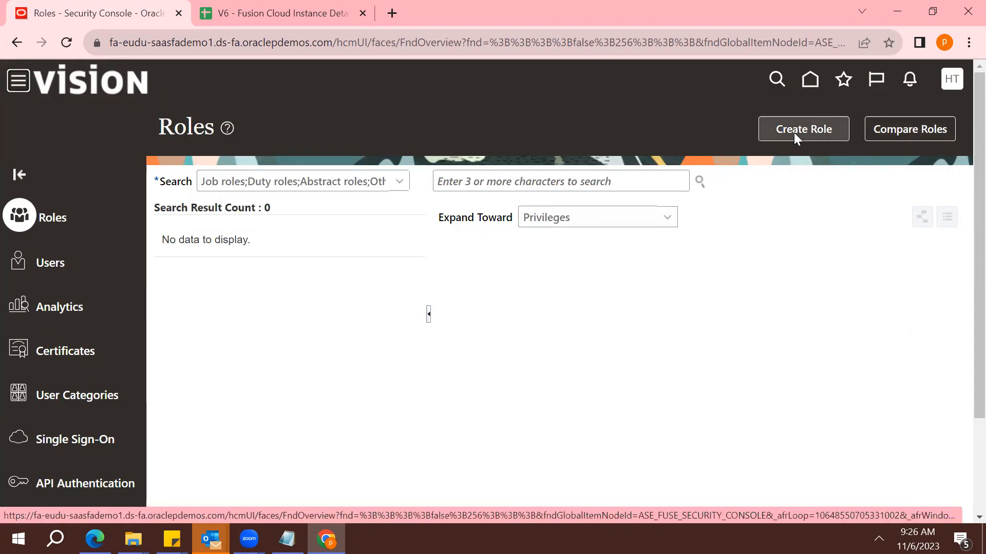
Step: Search the roles for Project Billing Specialist
{"action": "left_click", "coordinate": [488, 186]}
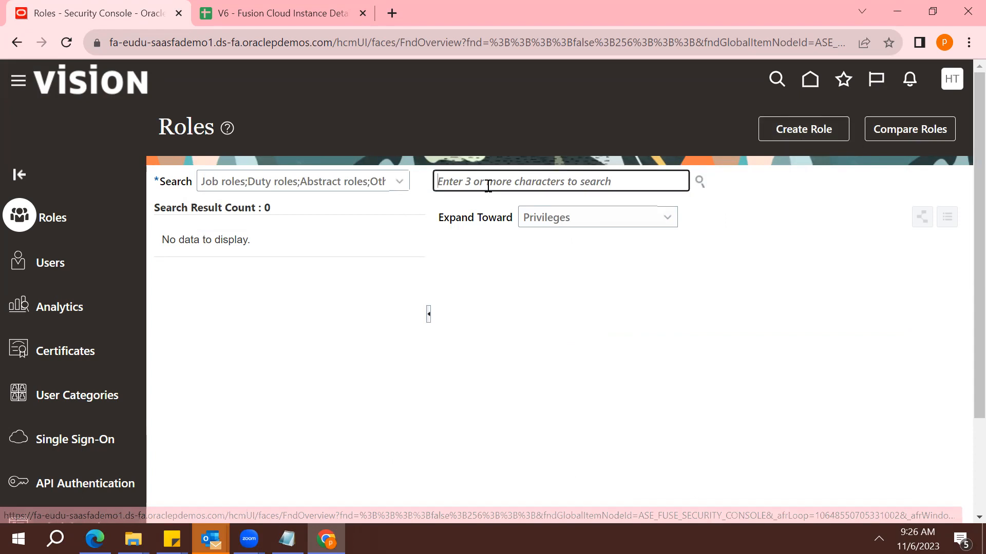
{"action": "type", "text": "Projec"}
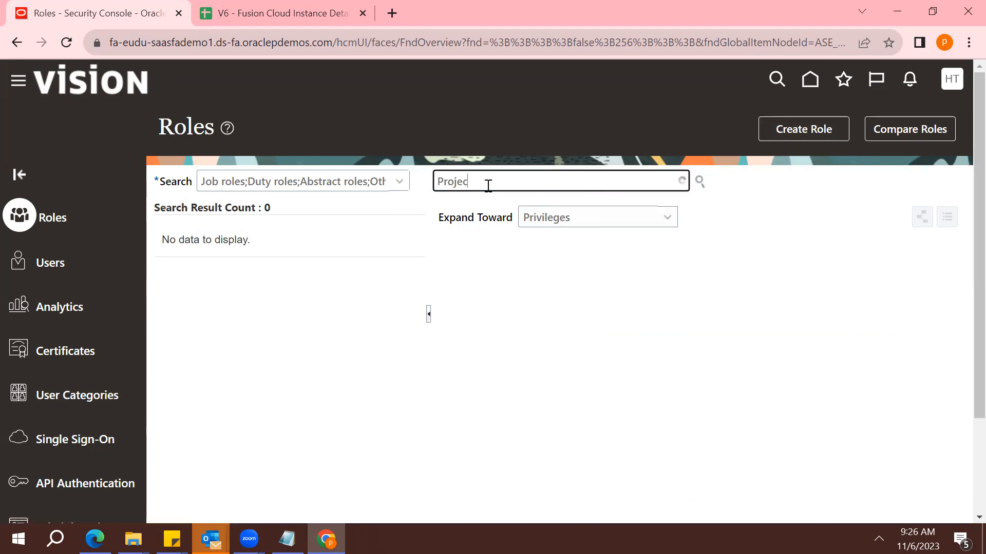
{"action": "type", "text": "t Billing"}
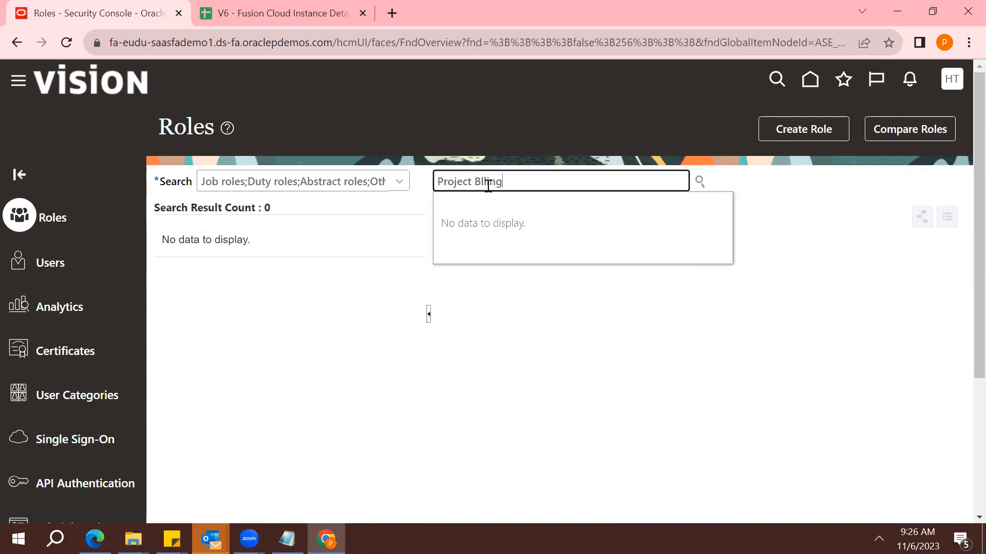
{"action": "key", "text": "BackSpace"}
{"action": "key", "text": "BackSpace"}
{"action": "key", "text": "BackSpace"}
{"action": "key", "text": "BackSpace"}
{"action": "key", "text": "BackSpace"}
{"action": "key", "text": "BackSpace"}
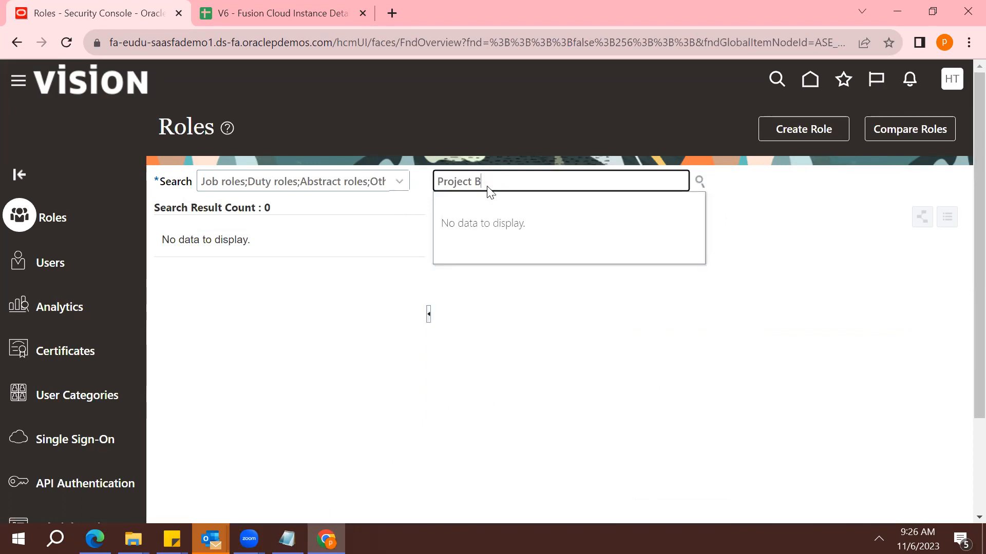
{"action": "type", "text": "lin"}
{"action": "key", "text": "BackSpace"}
{"action": "key", "text": "BackSpace"}
{"action": "key", "text": "BackSpace"}
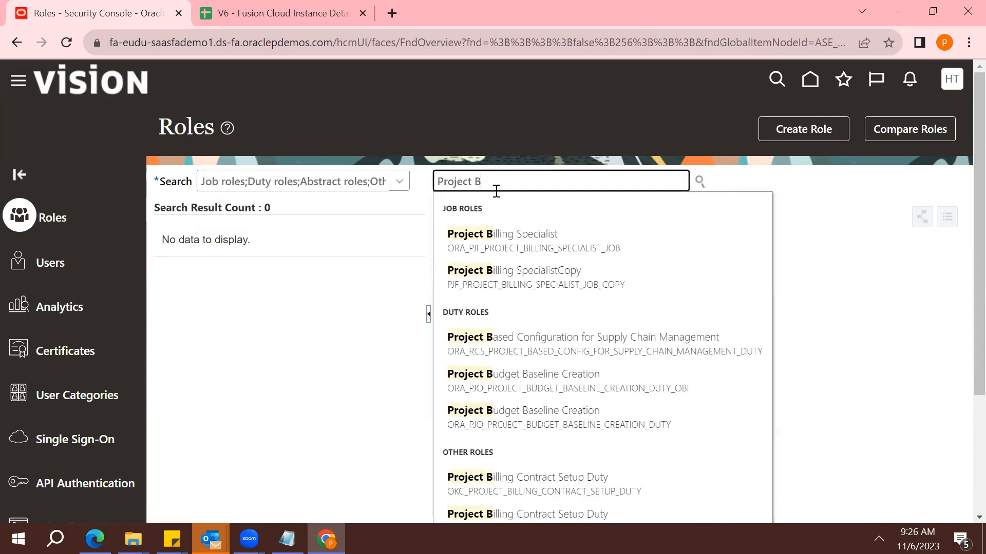
{"action": "left_click", "coordinate": [511, 232]}
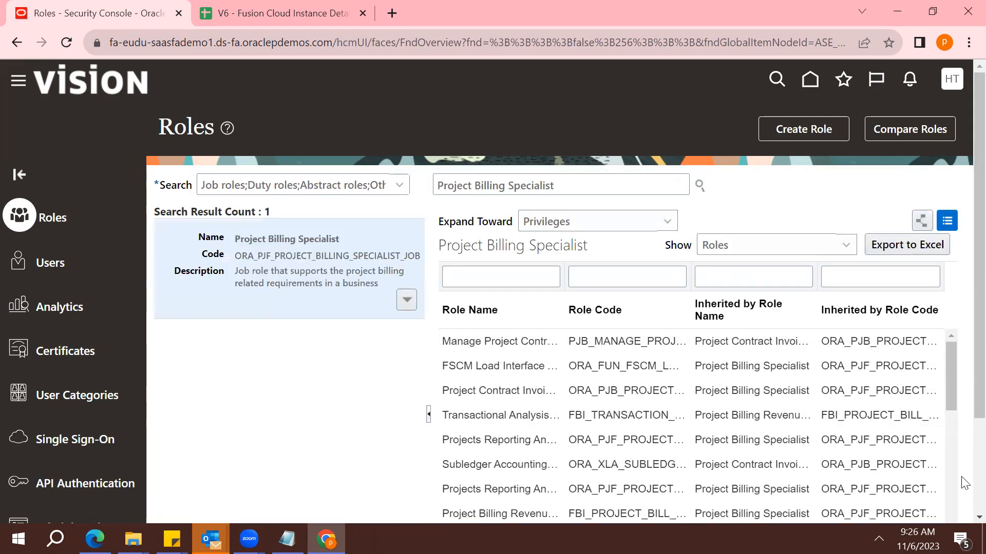
Step: Review the role's inherited roles, then begin naming a new role in Create Role
{"action": "scroll", "coordinate": [963, 477], "scroll_direction": "down", "scroll_amount": 3}
{"action": "left_click", "coordinate": [627, 215]}
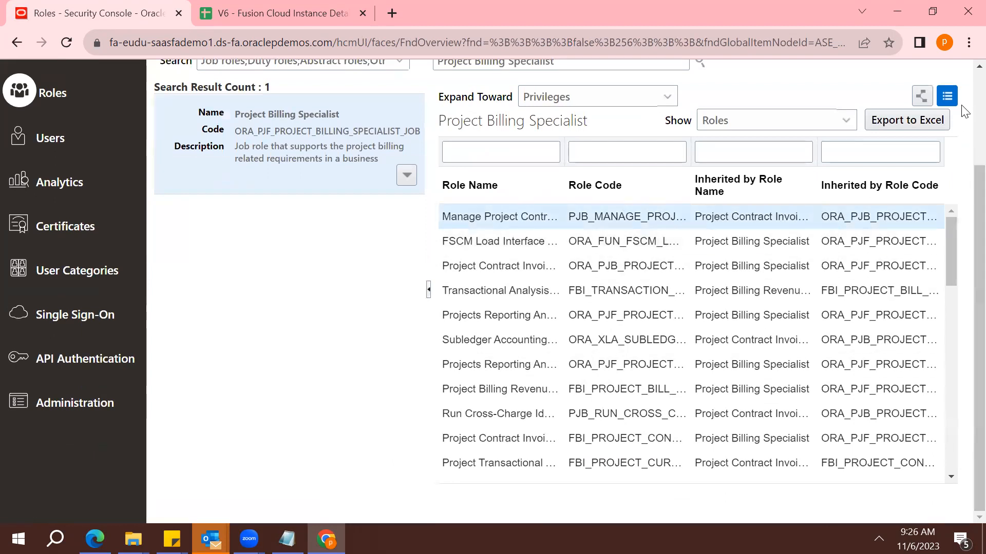
{"action": "scroll", "coordinate": [964, 105], "scroll_direction": "up", "scroll_amount": 3}
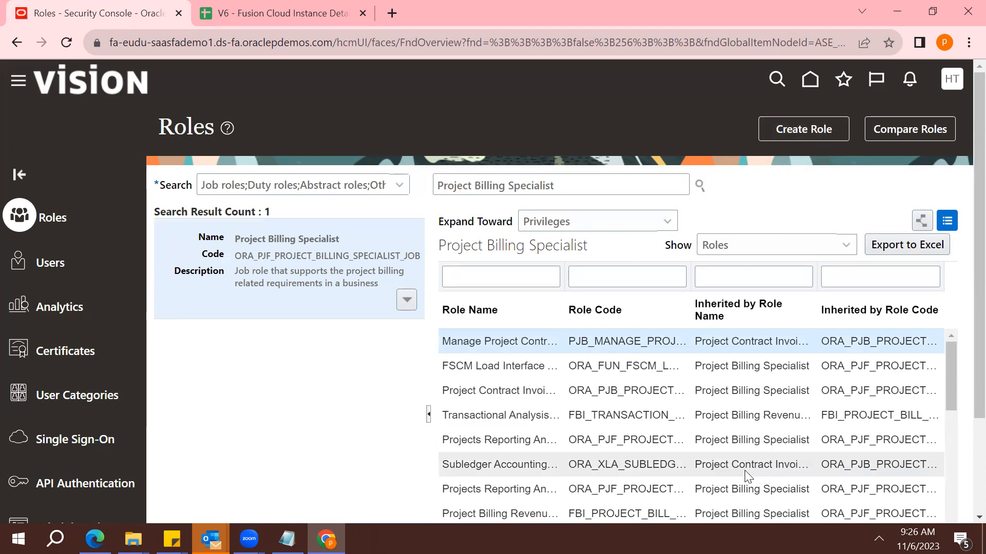
{"action": "scroll", "coordinate": [955, 441], "scroll_direction": "down", "scroll_amount": 3}
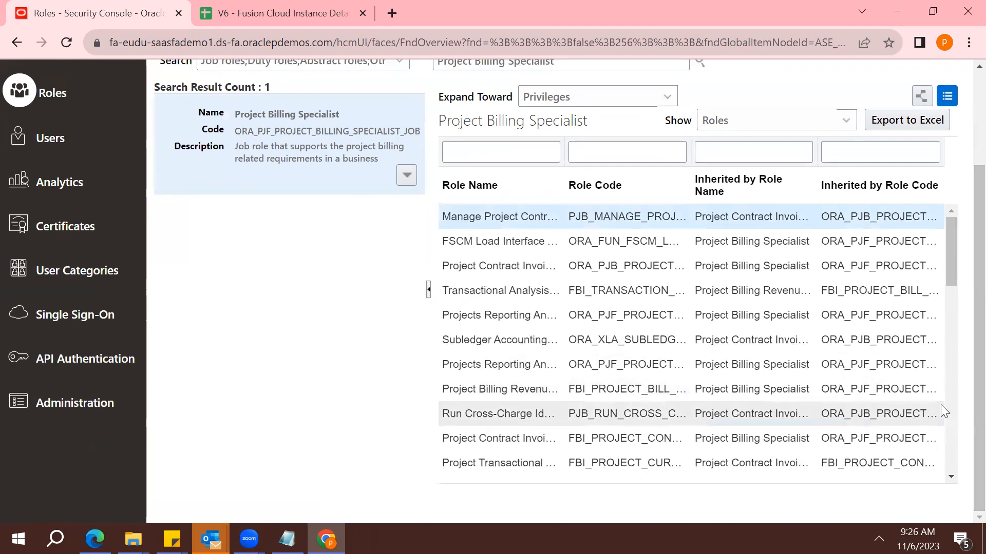
{"action": "scroll", "coordinate": [947, 409], "scroll_direction": "down", "scroll_amount": 5}
{"action": "scroll", "coordinate": [962, 132], "scroll_direction": "up", "scroll_amount": 3}
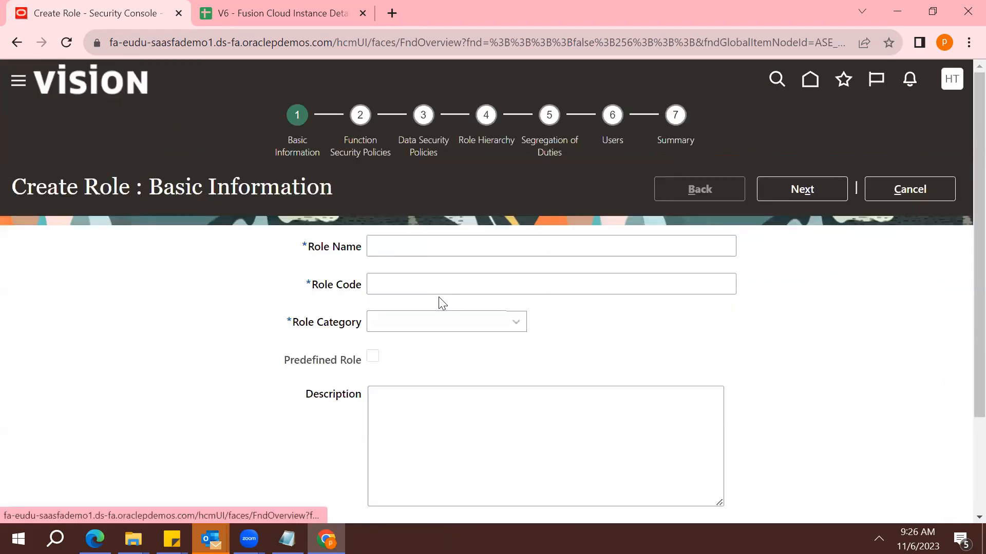
{"action": "left_click", "coordinate": [387, 249]}
Step: Name the role XX_CUST_PROJ_BILL with the same role code and category ATF - Abstract Roles
{"action": "type", "text": "cc"}
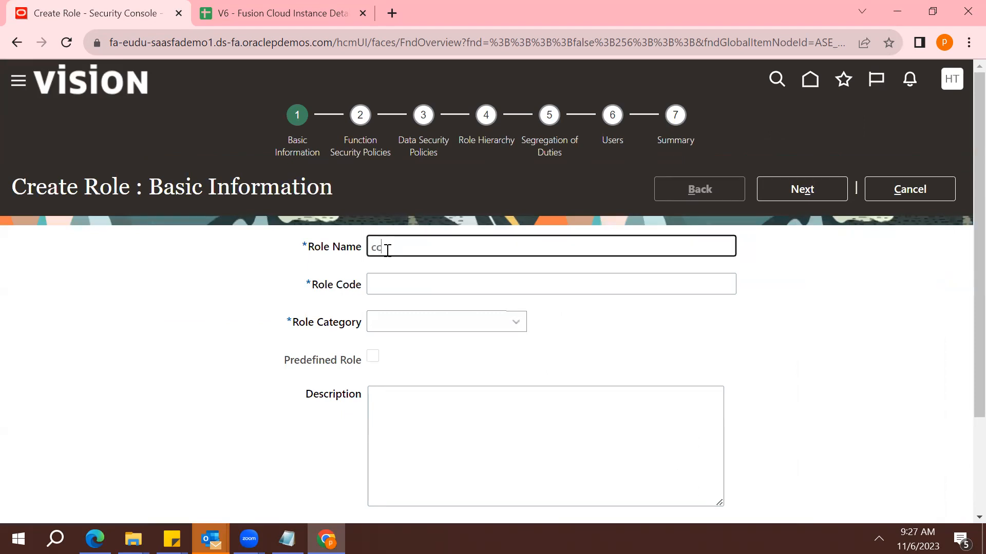
{"action": "key", "text": "BackSpace"}
{"action": "key", "text": "BackSpace"}
{"action": "type", "text": "XX_CUST_PROJ_BILL"}
{"action": "key", "text": "Tab"}
{"action": "double_click", "coordinate": [402, 246]}
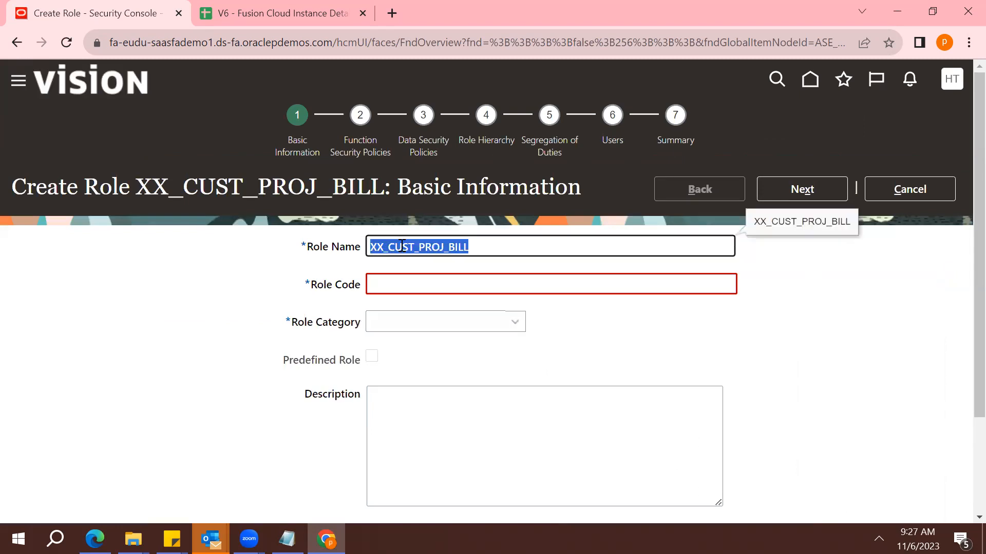
{"action": "key", "text": "ctrl+c"}
{"action": "key", "text": "Tab"}
{"action": "key", "text": "ctrl+v"}
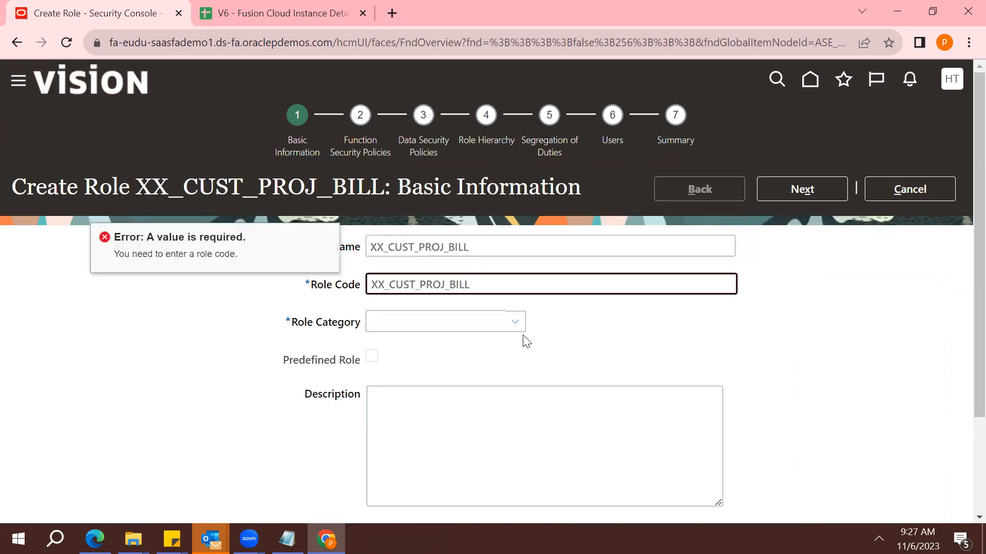
{"action": "left_click", "coordinate": [484, 333]}
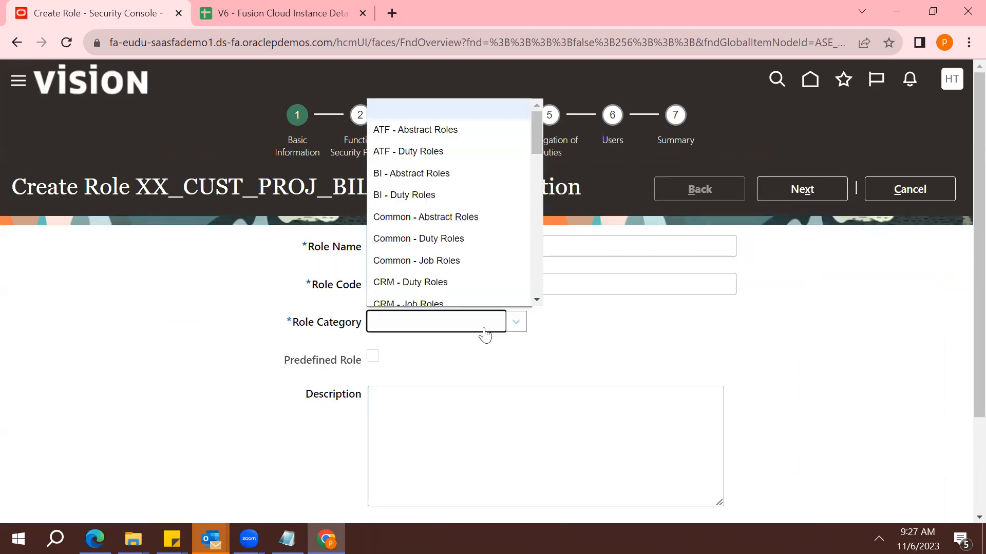
{"action": "left_click", "coordinate": [467, 129]}
{"action": "left_click", "coordinate": [805, 189]}
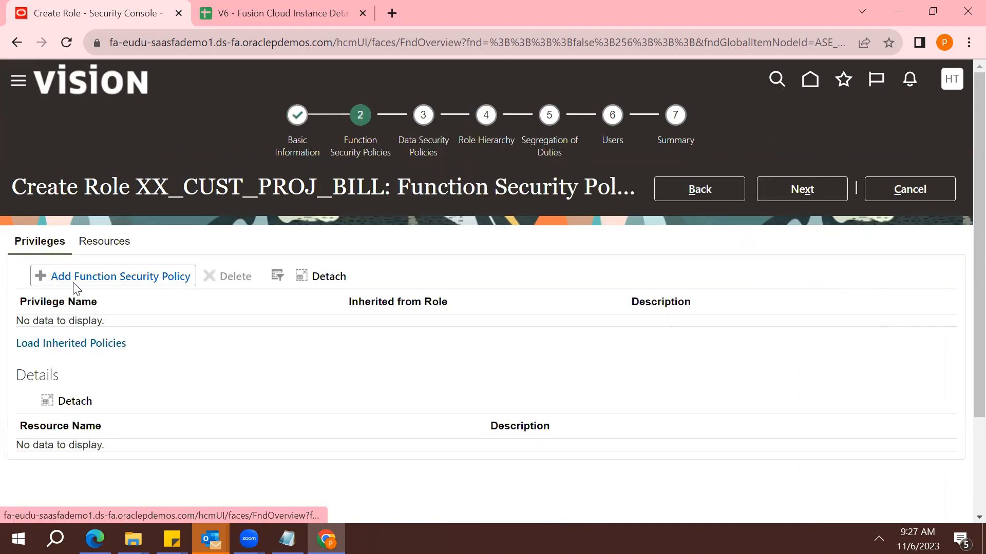
{"action": "left_click", "coordinate": [80, 280]}
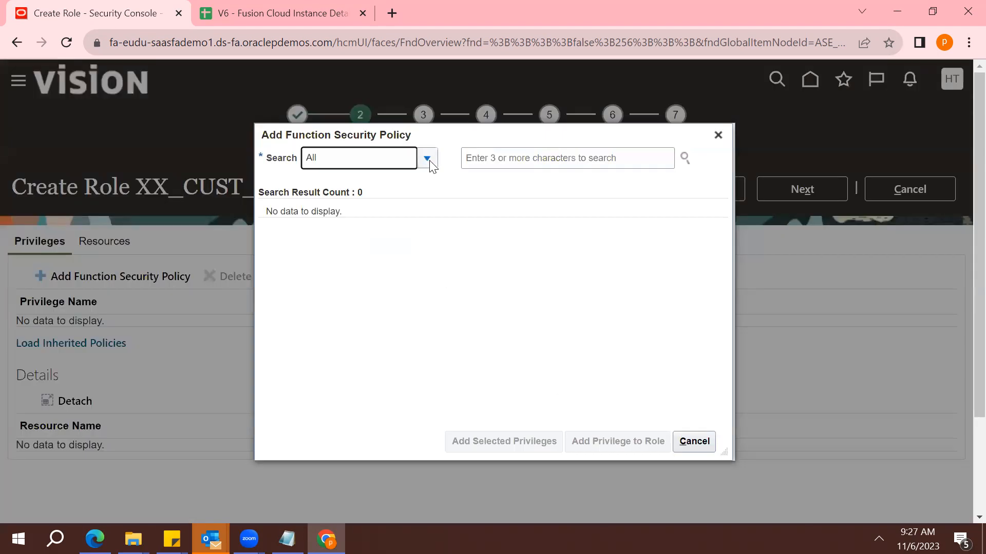
{"action": "left_click", "coordinate": [427, 159]}
{"action": "left_click", "coordinate": [351, 183]}
{"action": "left_click", "coordinate": [344, 205]}
{"action": "left_click", "coordinate": [540, 157]}
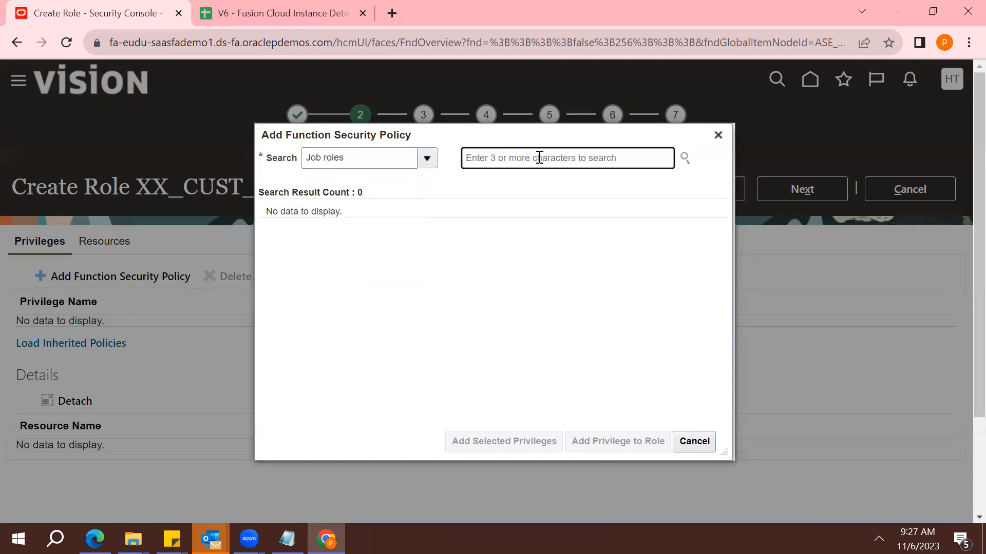
{"action": "type", "text": "Project"}
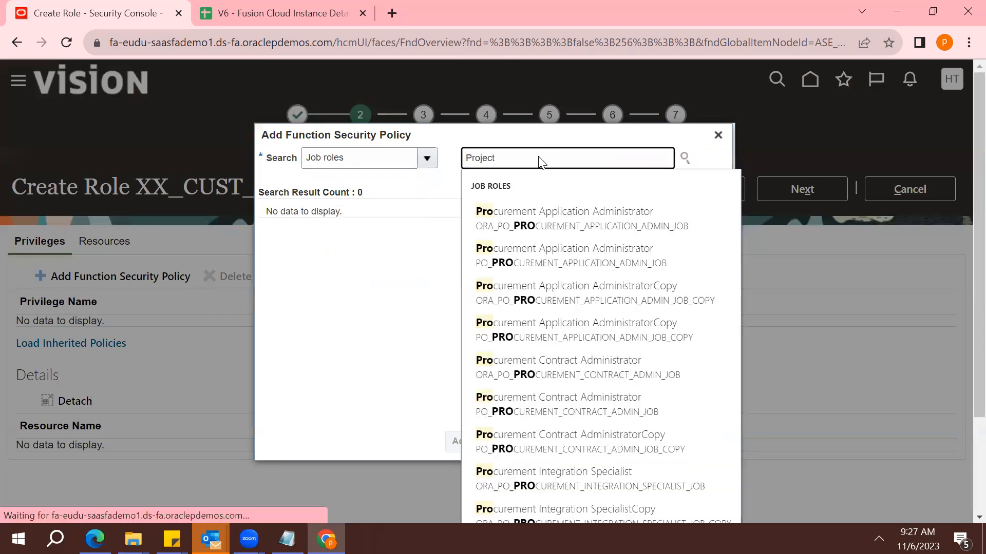
{"action": "left_click", "coordinate": [558, 215]}
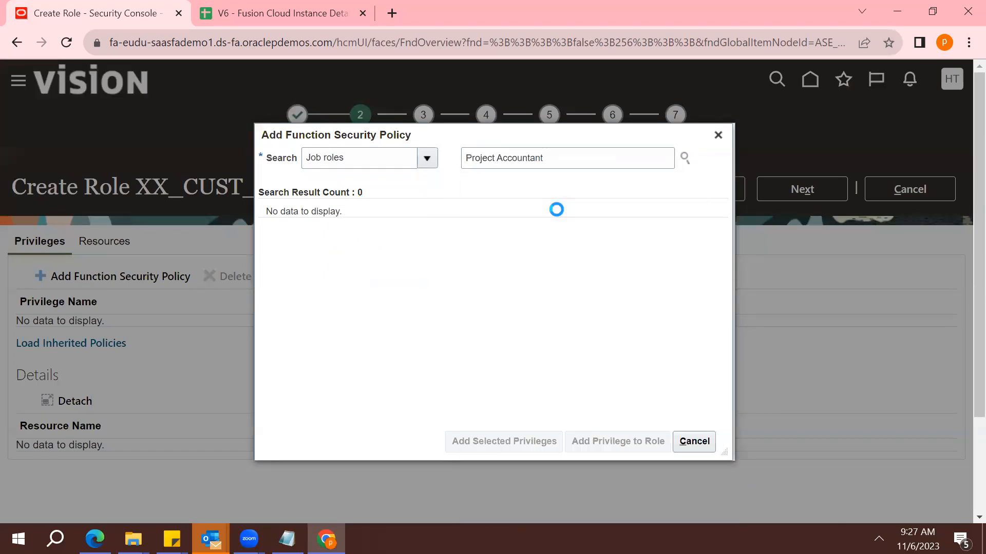
{"action": "left_click", "coordinate": [498, 443]}
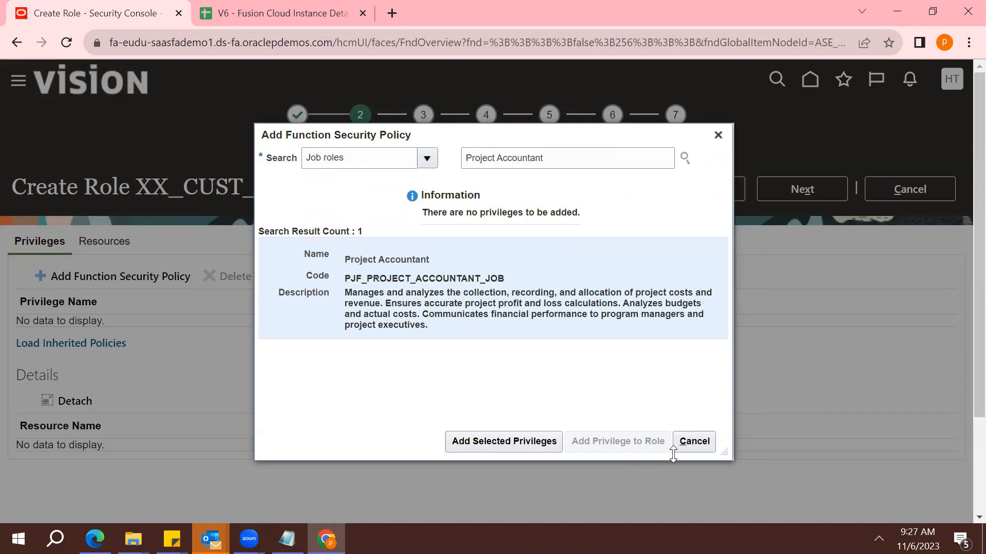
{"action": "left_click", "coordinate": [699, 441]}
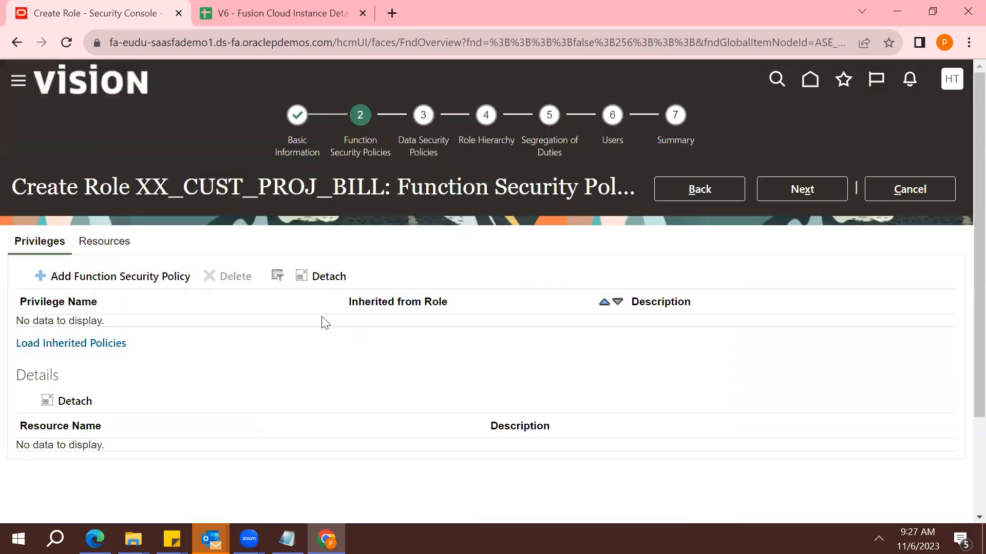
Step: Search function security privileges for 'Invoice' and pick Cancel Payables Invoice
{"action": "left_click", "coordinate": [93, 274]}
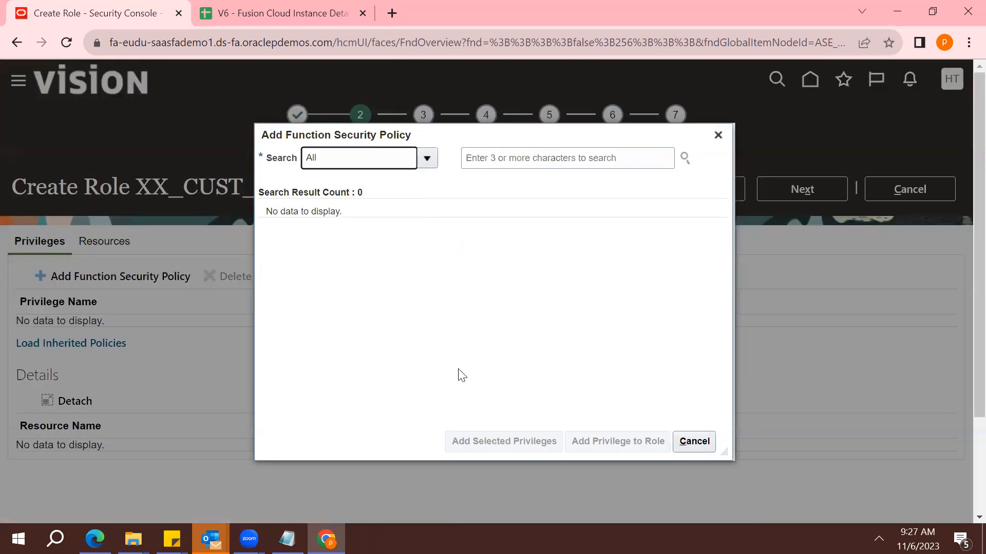
{"action": "left_click", "coordinate": [423, 164]}
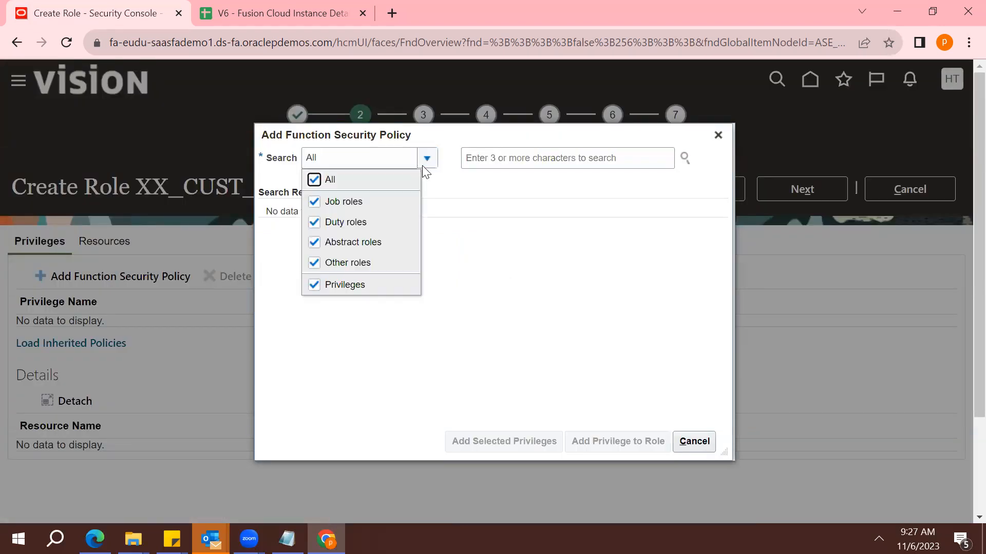
{"action": "left_click", "coordinate": [506, 159]}
{"action": "type", "text": "Invoice"}
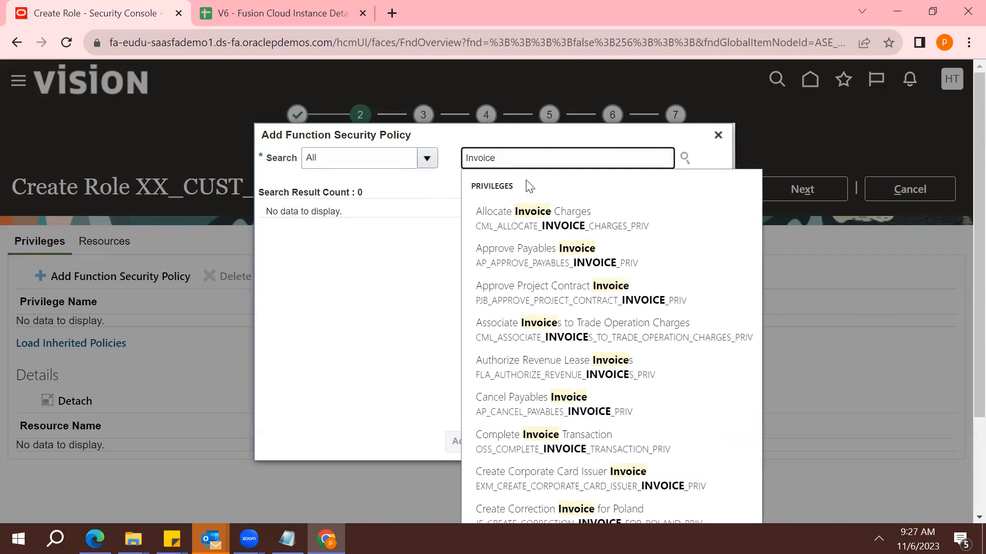
{"action": "left_click", "coordinate": [533, 414]}
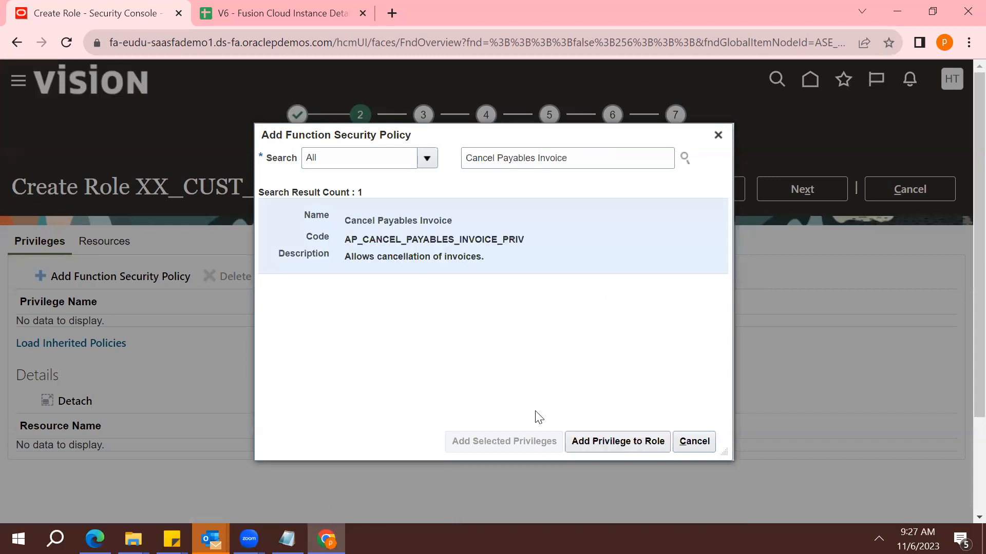
Step: Add Cancel Payables Invoice to XX_CUST_PROJ_BILL, close the search dialog, and exit role creation
{"action": "triple_click", "coordinate": [445, 256]}
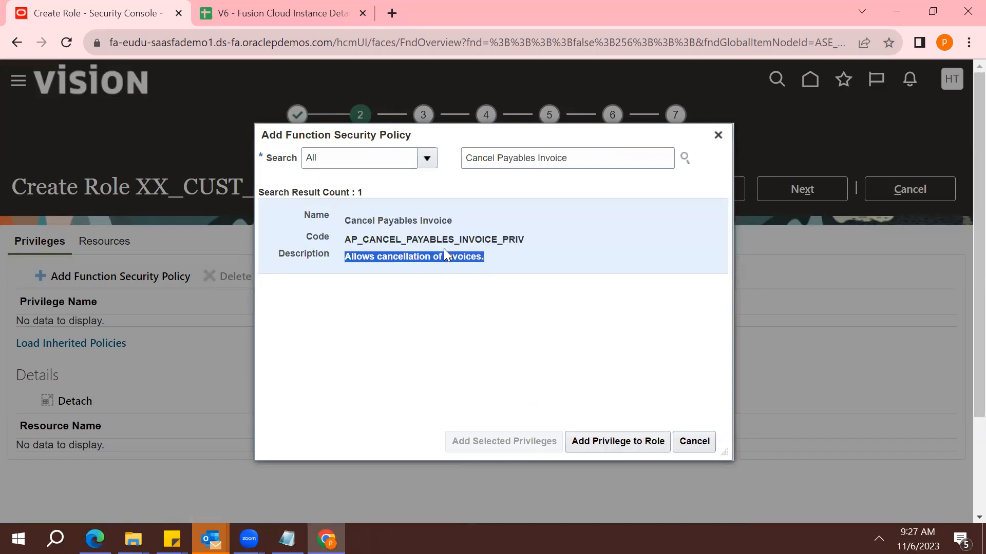
{"action": "double_click", "coordinate": [411, 223]}
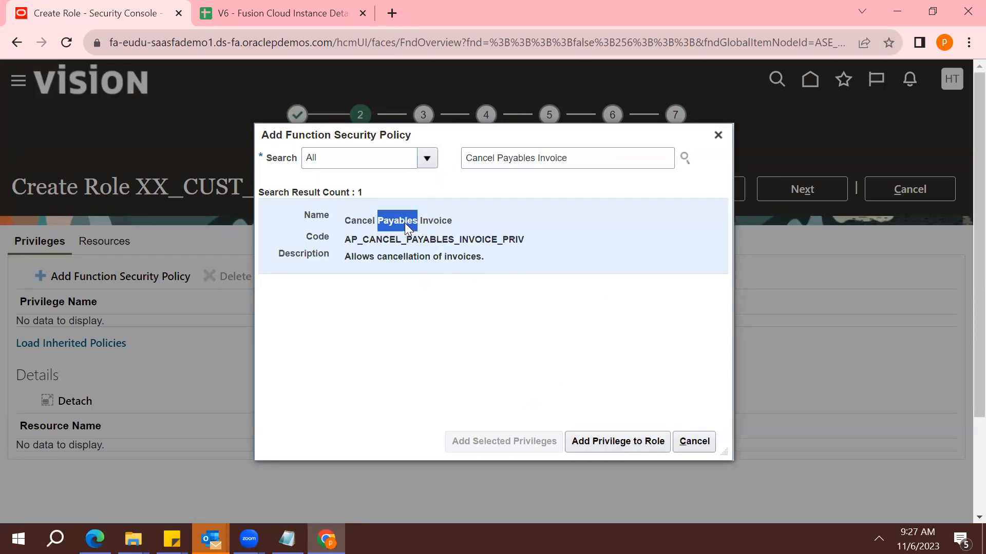
{"action": "triple_click", "coordinate": [402, 223]}
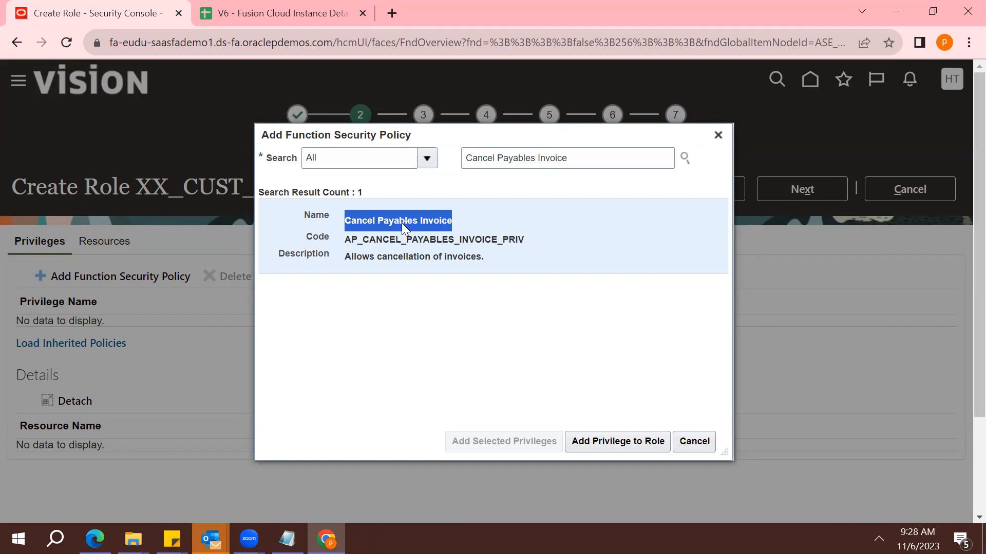
{"action": "left_click", "coordinate": [628, 440]}
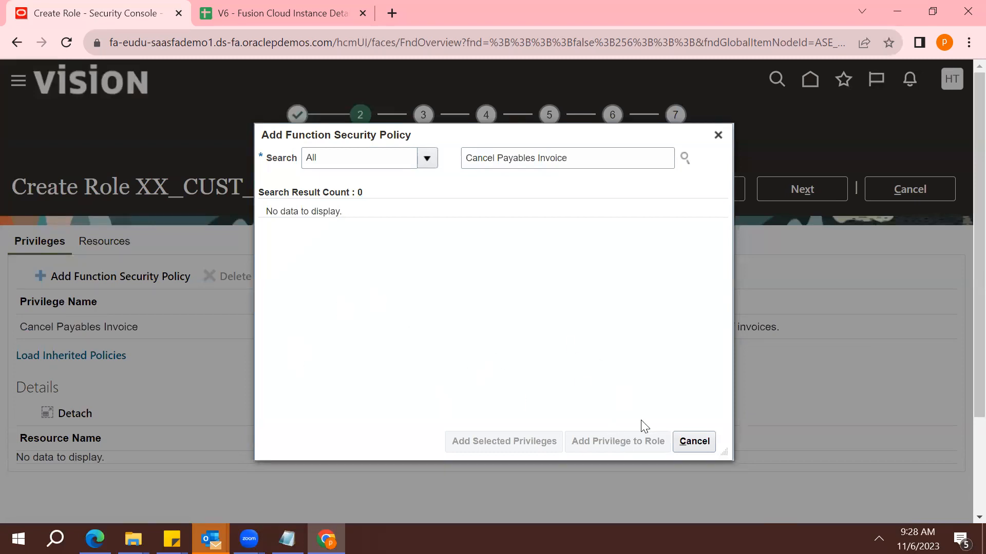
{"action": "left_click", "coordinate": [701, 452]}
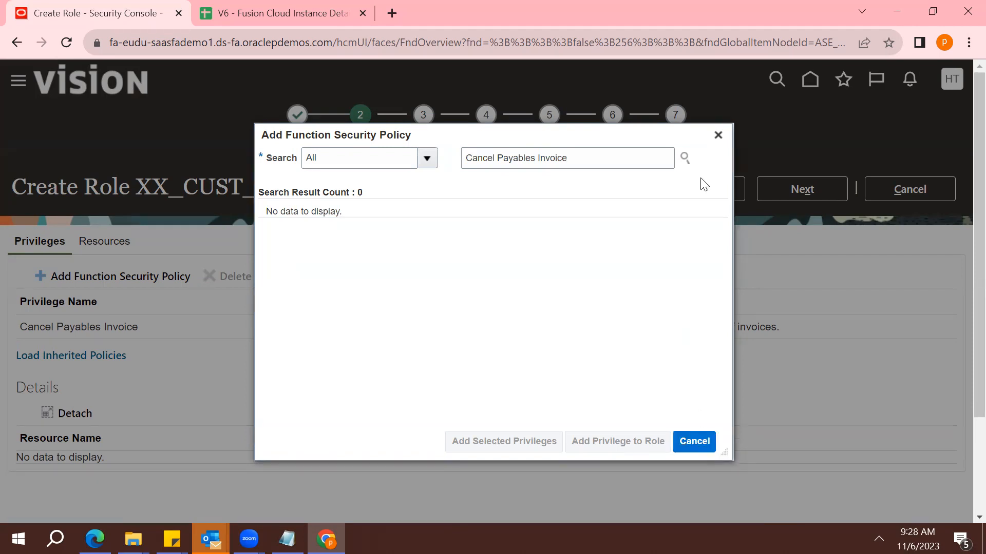
{"action": "left_click", "coordinate": [718, 135]}
{"action": "left_click", "coordinate": [928, 194]}
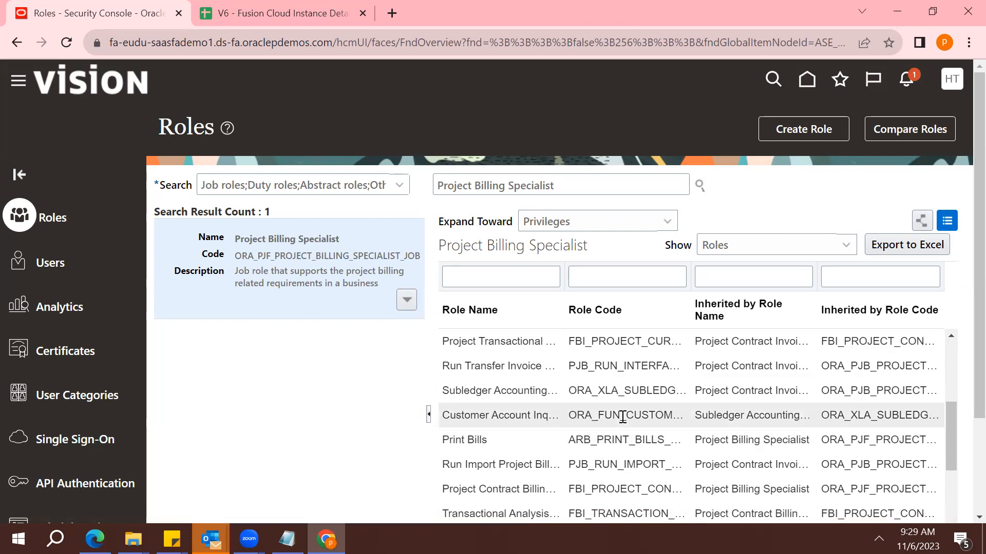
Step: Review the Project Billing Specialist role's inherited roles, then return to the Fusion home page
{"action": "triple_click", "coordinate": [555, 187]}
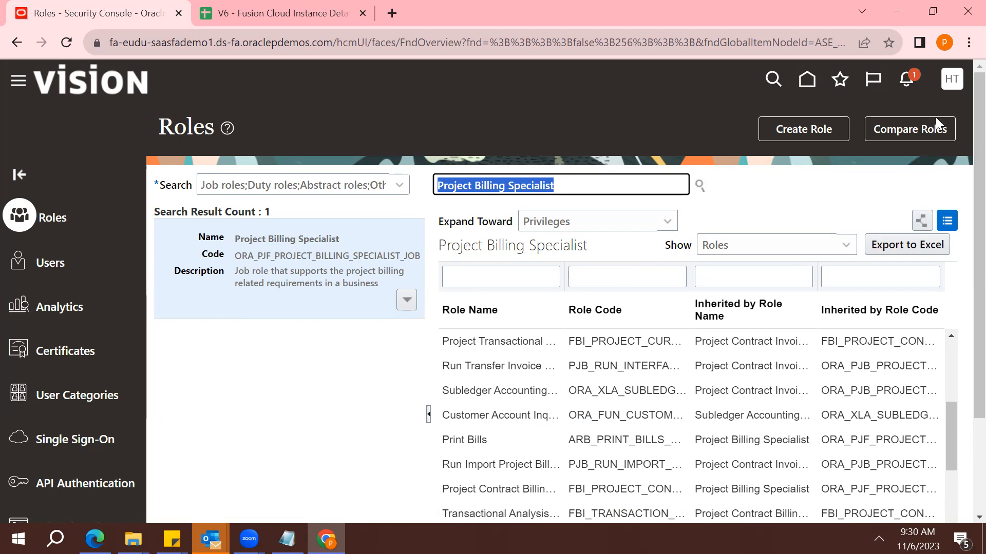
{"action": "left_click", "coordinate": [806, 80]}
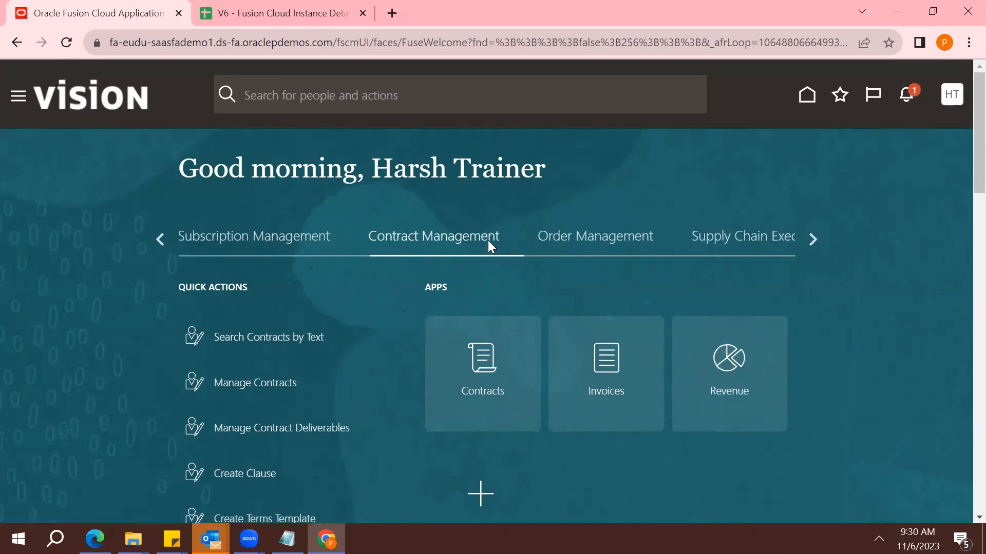
Step: Browse the home page's Projects and Contract Management areas to view their quick actions and apps
{"action": "left_click", "coordinate": [817, 243]}
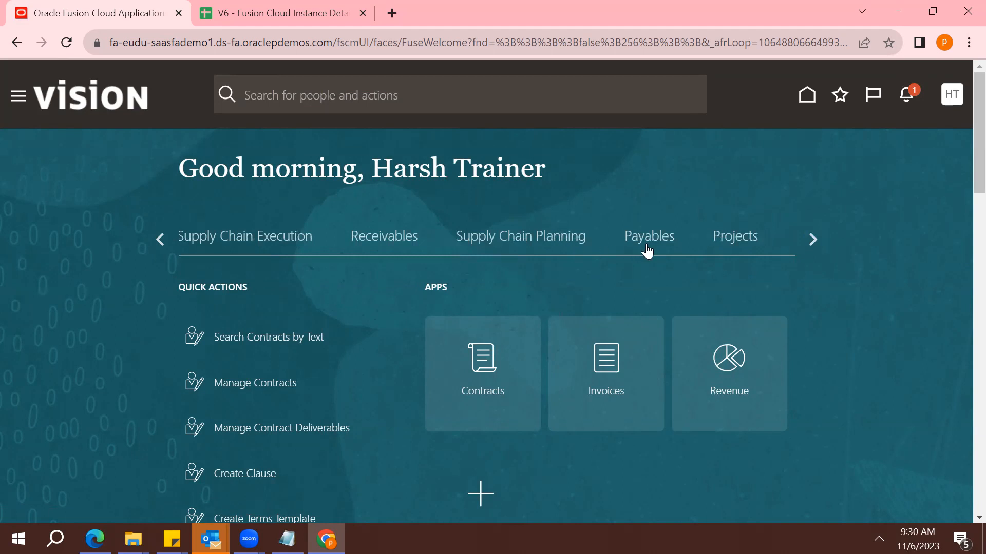
{"action": "left_click", "coordinate": [722, 248]}
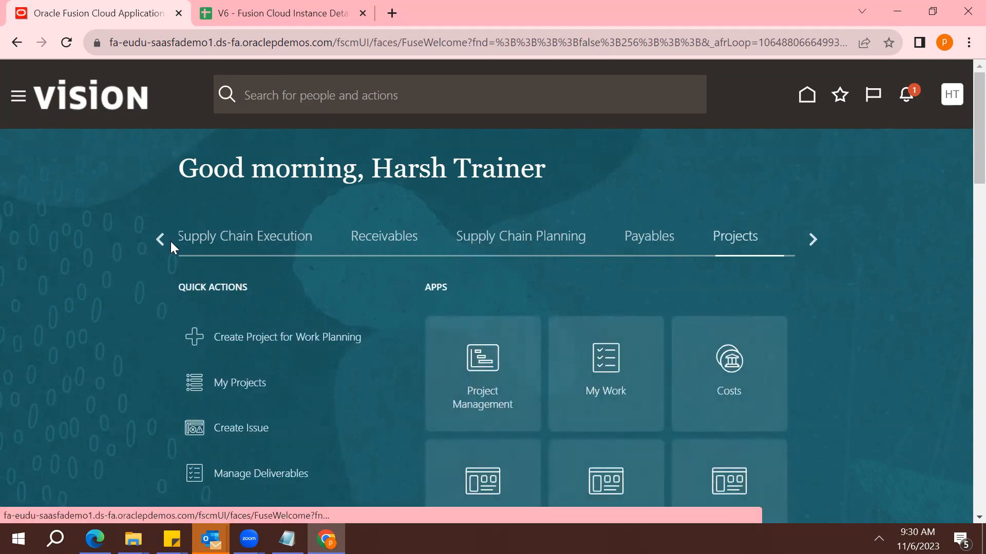
{"action": "left_click", "coordinate": [157, 241]}
{"action": "left_click", "coordinate": [157, 240]}
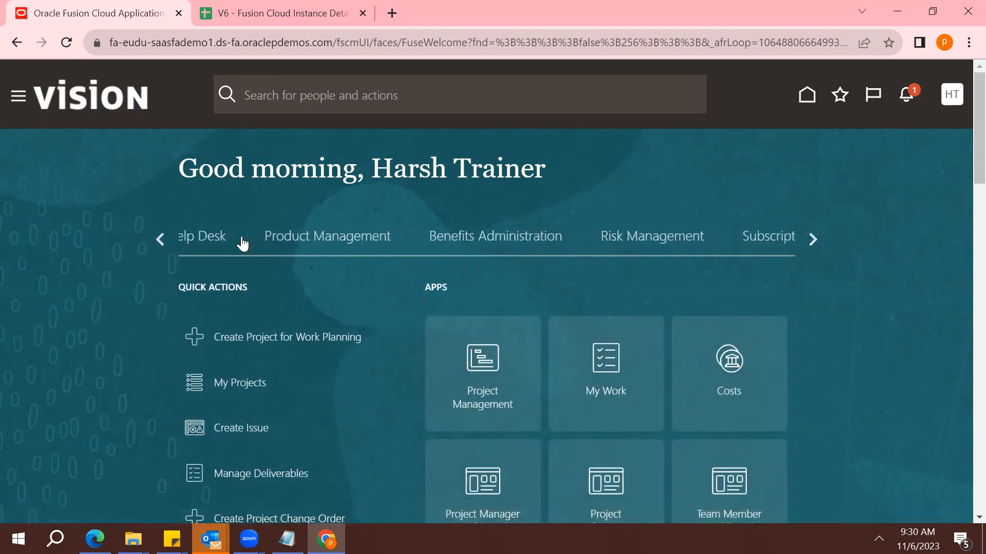
{"action": "left_click", "coordinate": [811, 240]}
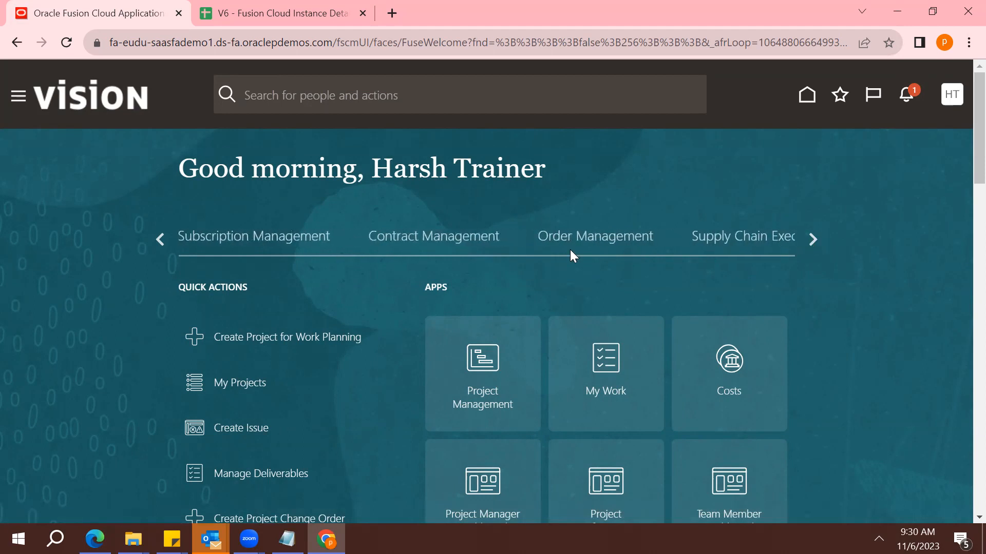
{"action": "left_click", "coordinate": [422, 242]}
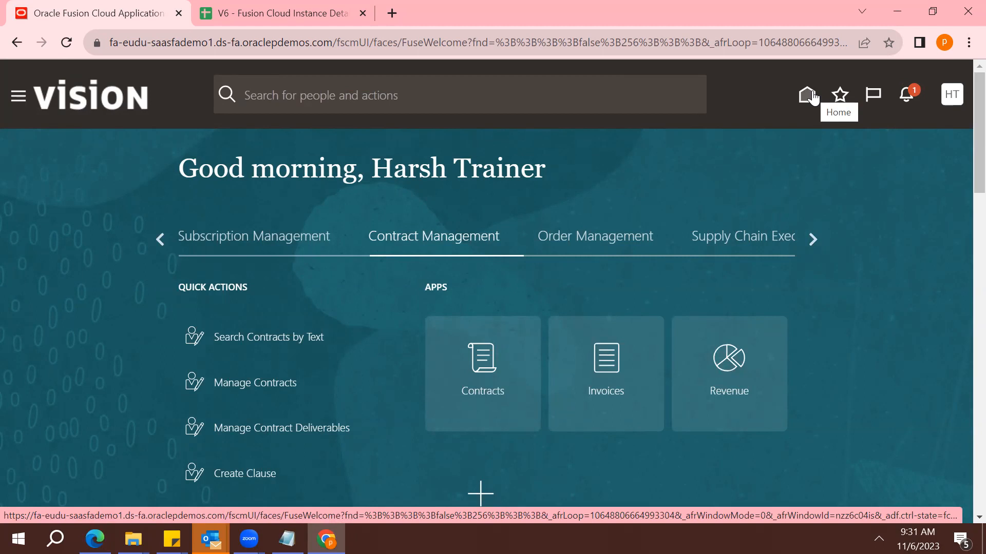
Step: Reload the Fusion home page, minimise everything to the desktop, and select the Unogeeks folder
{"action": "left_click", "coordinate": [811, 96]}
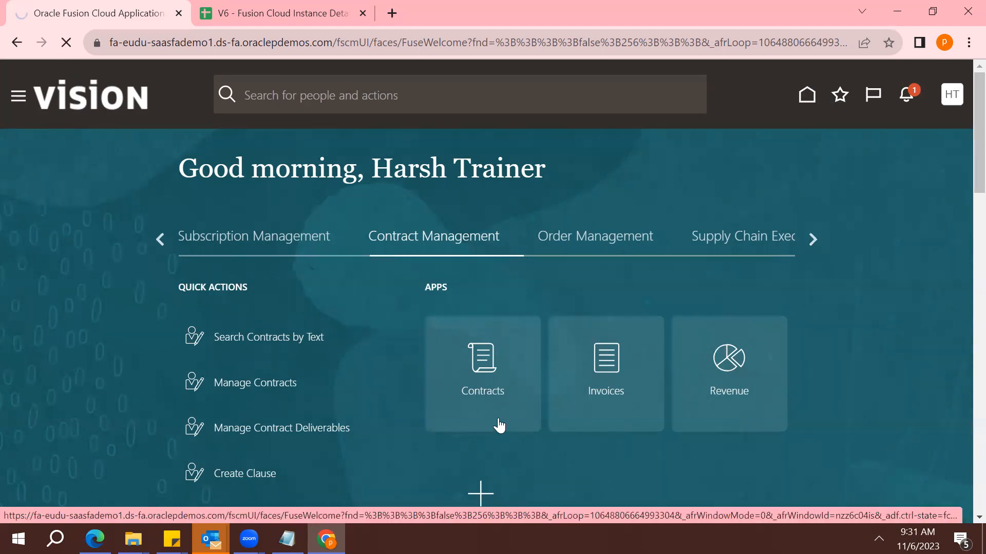
{"action": "key", "text": "super+d"}
{"action": "left_click", "coordinate": [459, 453]}
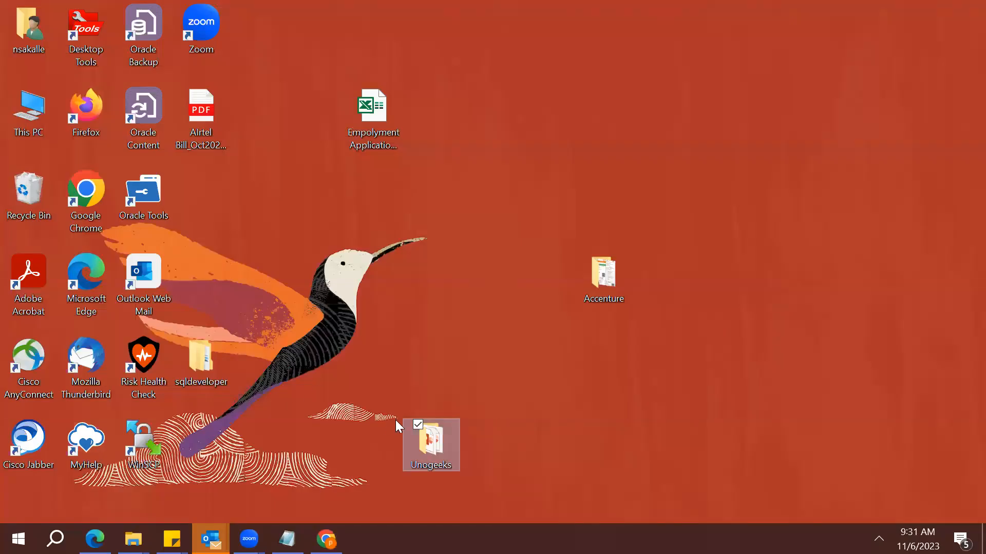
Step: Open the Unogeeks folder full screen and launch 4.Financial Reporting.pptx in PowerPoint
{"action": "double_click", "coordinate": [432, 443]}
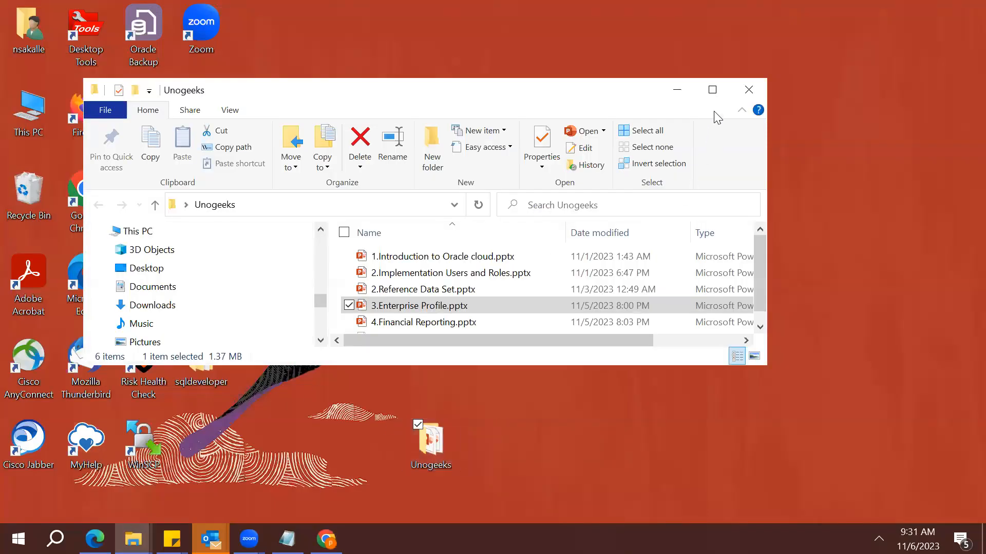
{"action": "left_click", "coordinate": [712, 90]}
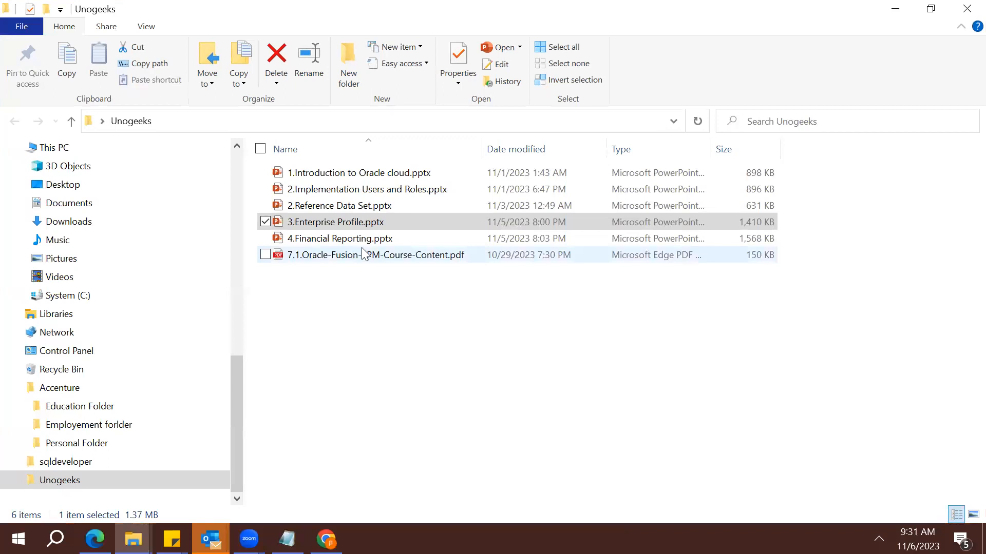
{"action": "left_click", "coordinate": [368, 239]}
{"action": "right_click", "coordinate": [368, 243]}
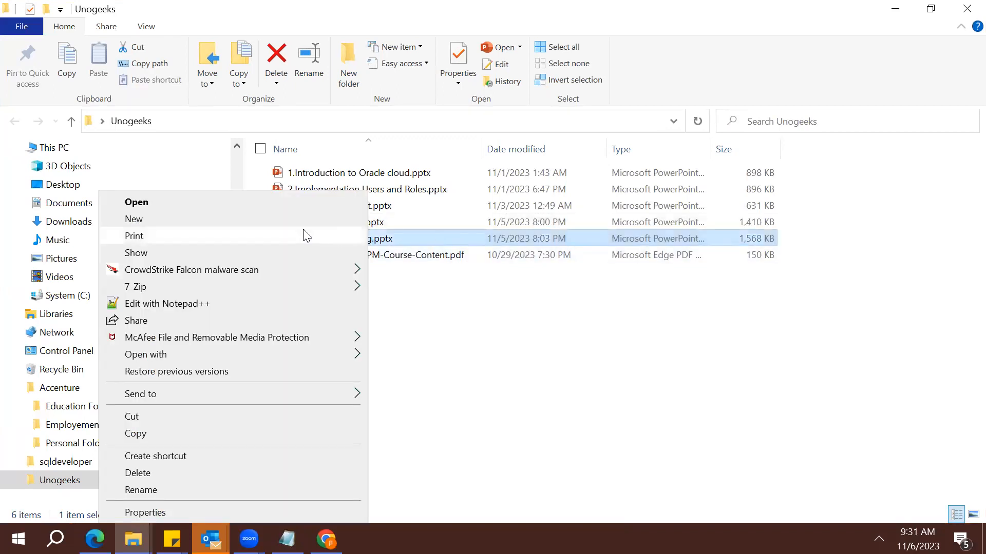
{"action": "left_click", "coordinate": [262, 205]}
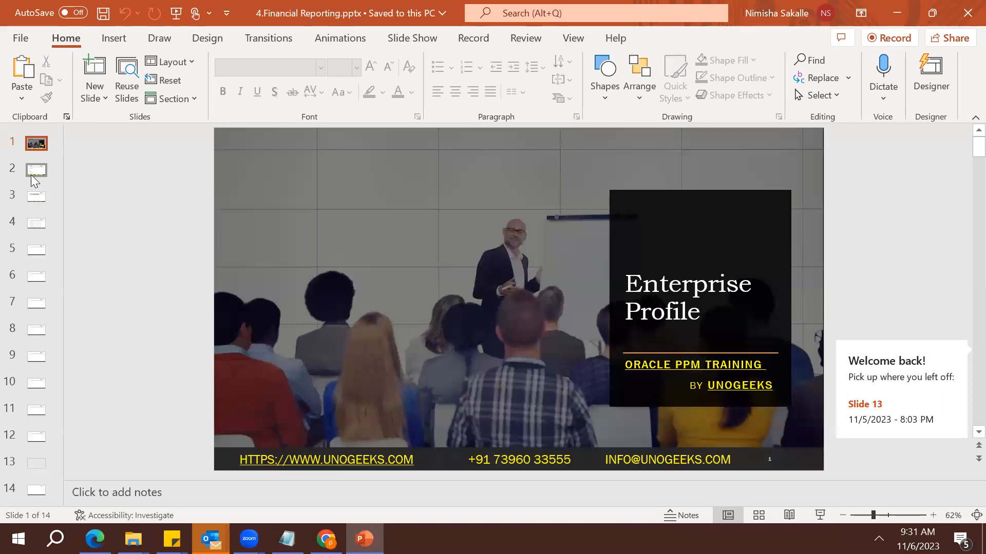
Step: Move between slides 2 and 3, settle on the Agenda slide, and select 'Legal' in its text
{"action": "left_click", "coordinate": [31, 175]}
{"action": "left_click", "coordinate": [31, 198]}
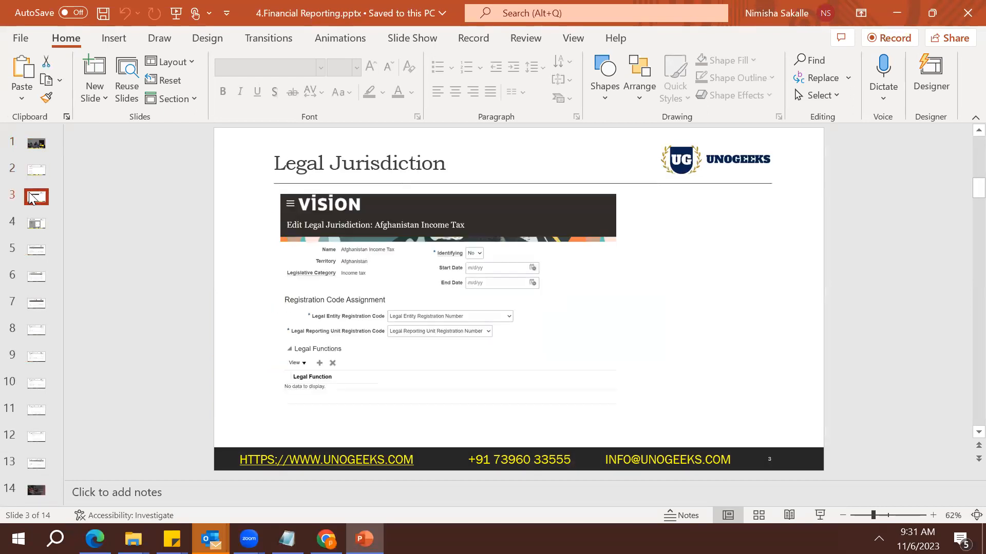
{"action": "key", "text": "Up"}
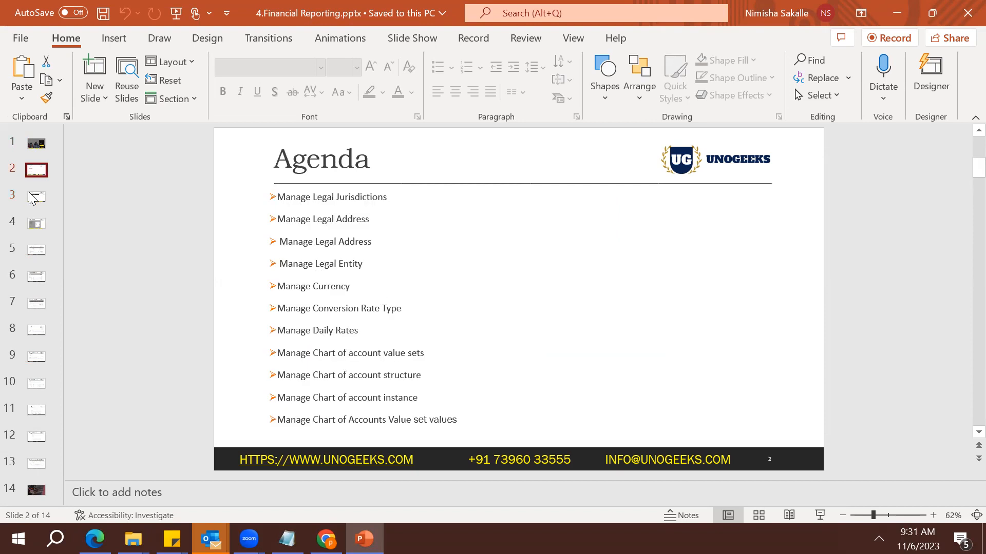
{"action": "key", "text": "Down"}
{"action": "key", "text": "Down"}
{"action": "key", "text": "Up"}
{"action": "key", "text": "Up"}
{"action": "left_click", "coordinate": [32, 197]}
{"action": "left_click", "coordinate": [37, 173]}
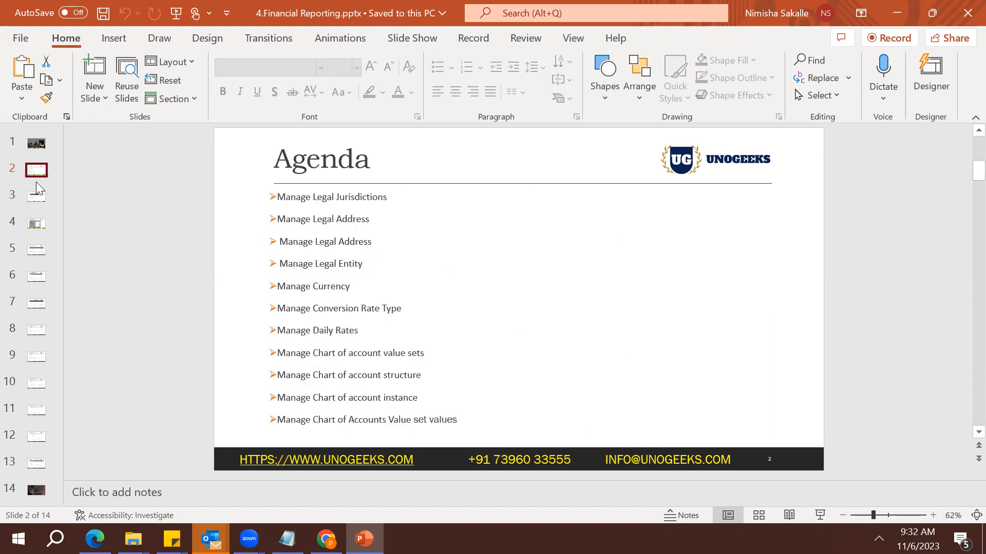
{"action": "left_click", "coordinate": [342, 200]}
{"action": "double_click", "coordinate": [342, 200]}
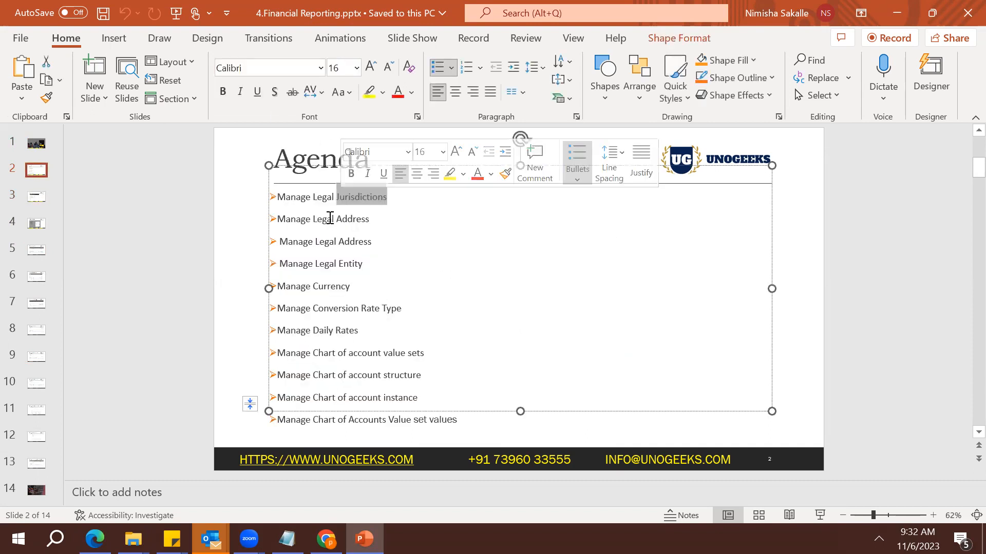
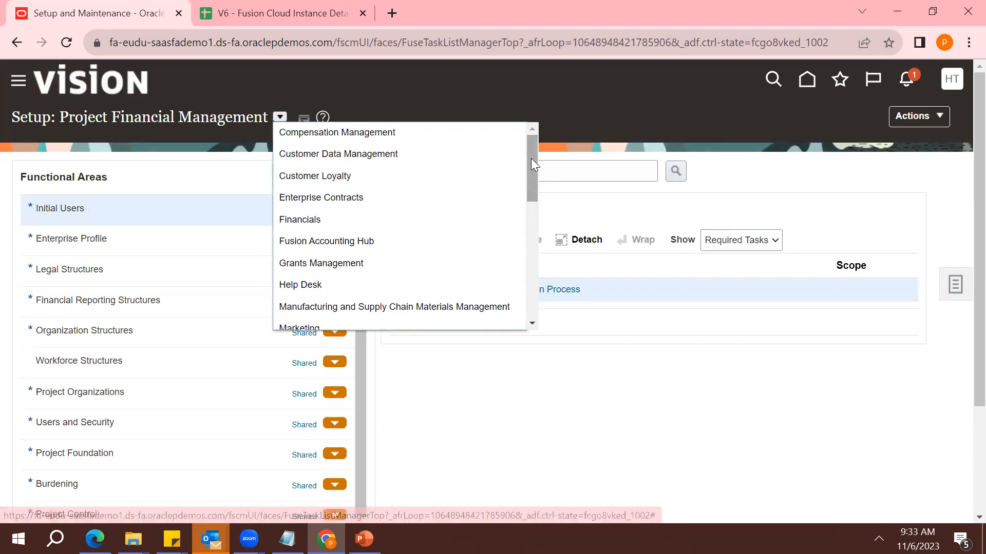
Step: Switch to the Financials offering and open the Manage Legal Jurisdictions task
{"action": "left_click", "coordinate": [381, 222]}
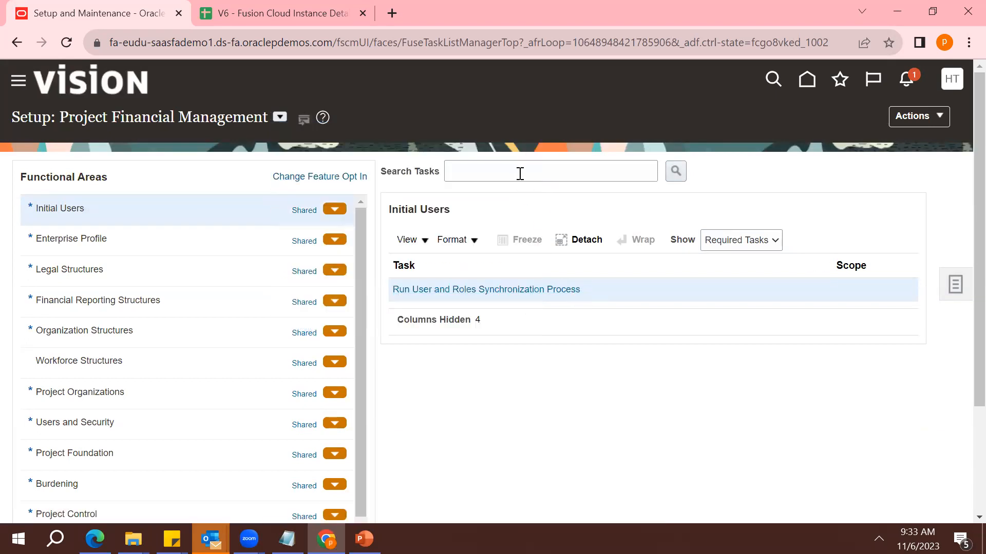
{"action": "left_click", "coordinate": [501, 184]}
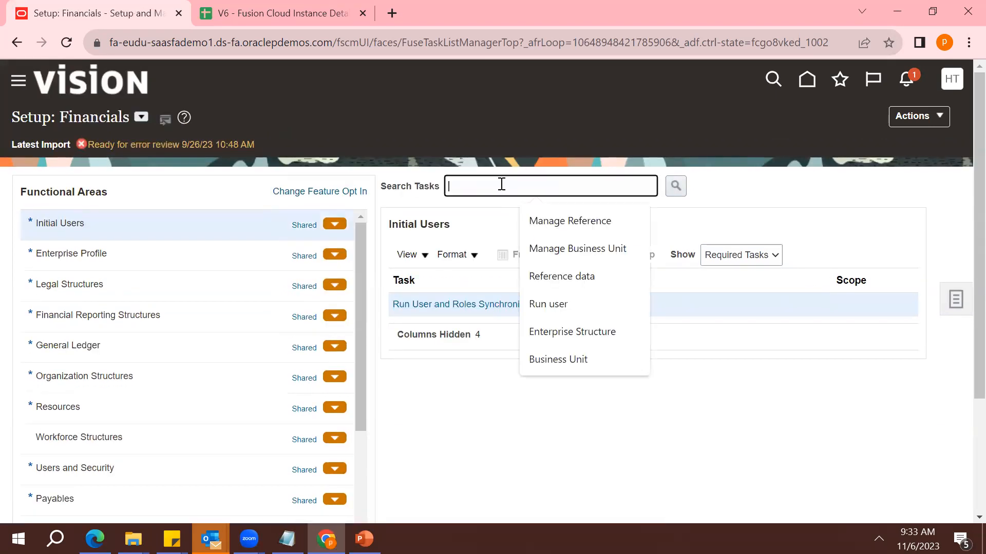
{"action": "type", "text": "Manage "}
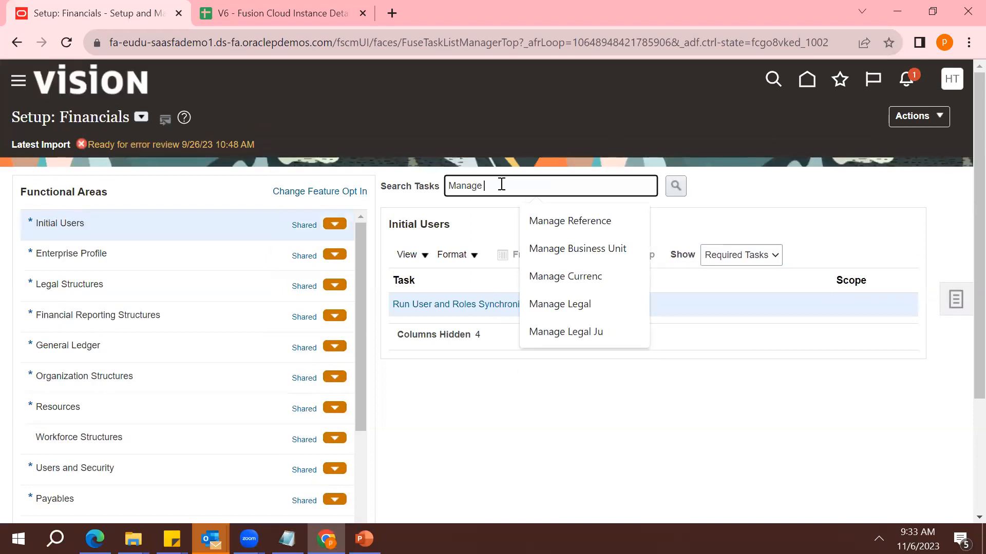
{"action": "type", "text": "Legal"}
{"action": "key", "text": "Return"}
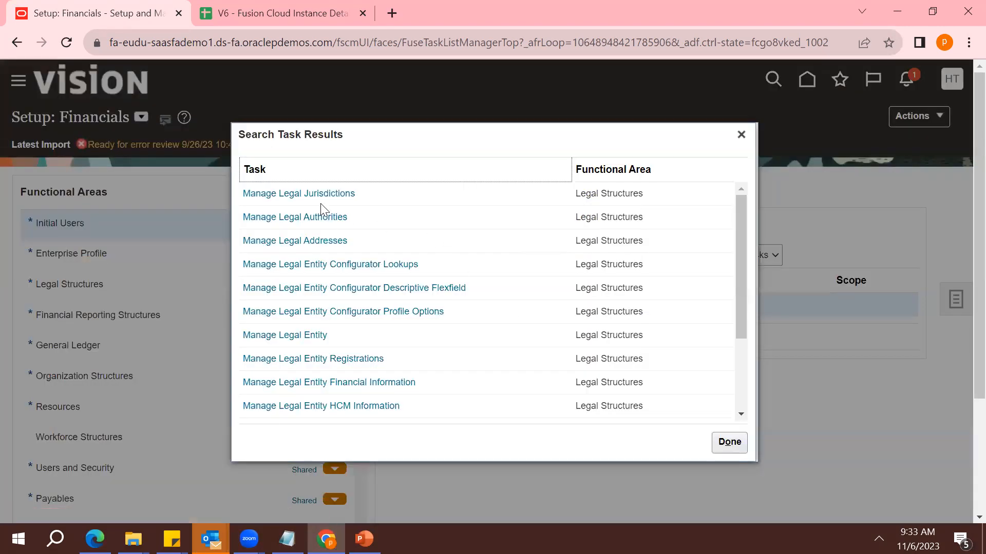
{"action": "left_click", "coordinate": [310, 194]}
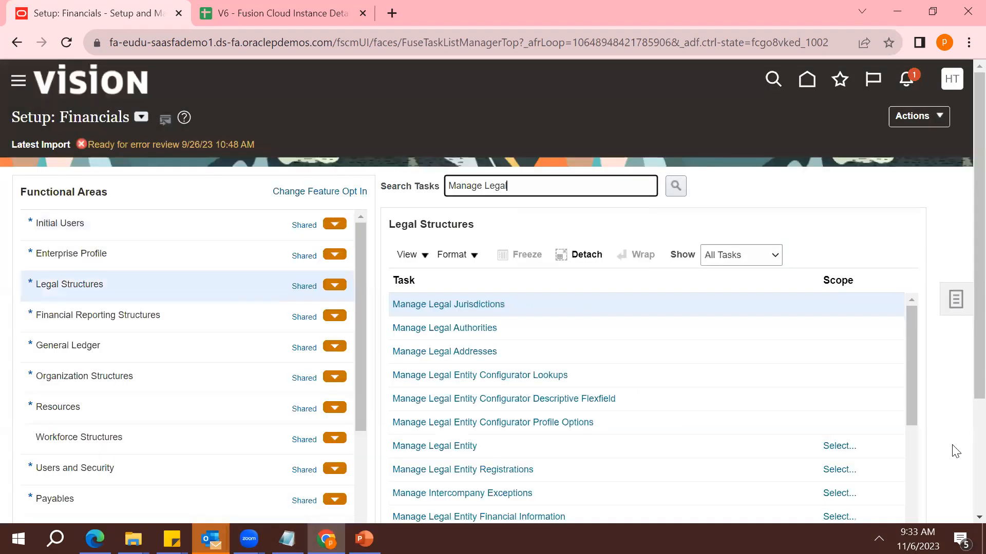
{"action": "left_click", "coordinate": [429, 305]}
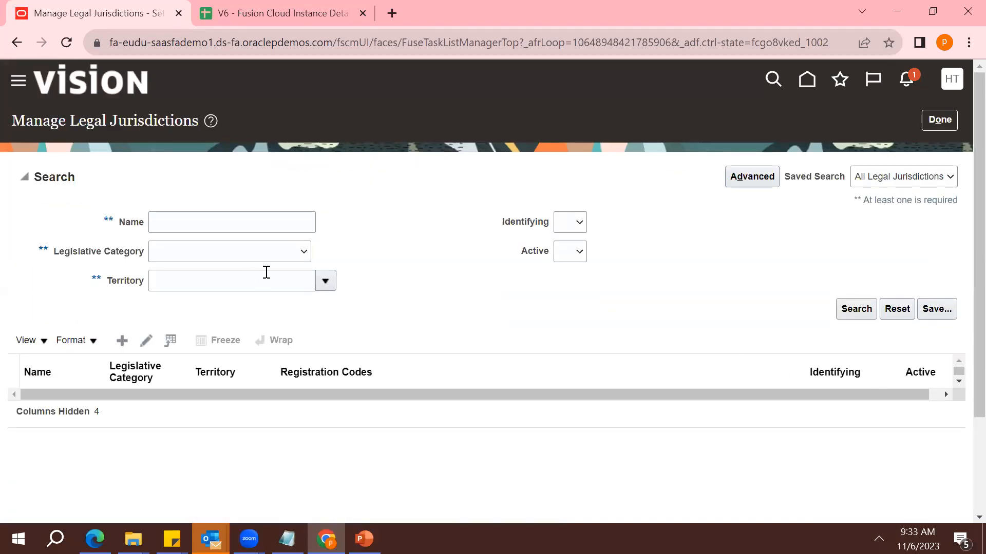
Step: Search legal jurisdictions for territory Afghanistan and open the income tax jurisdiction
{"action": "left_click", "coordinate": [325, 281]}
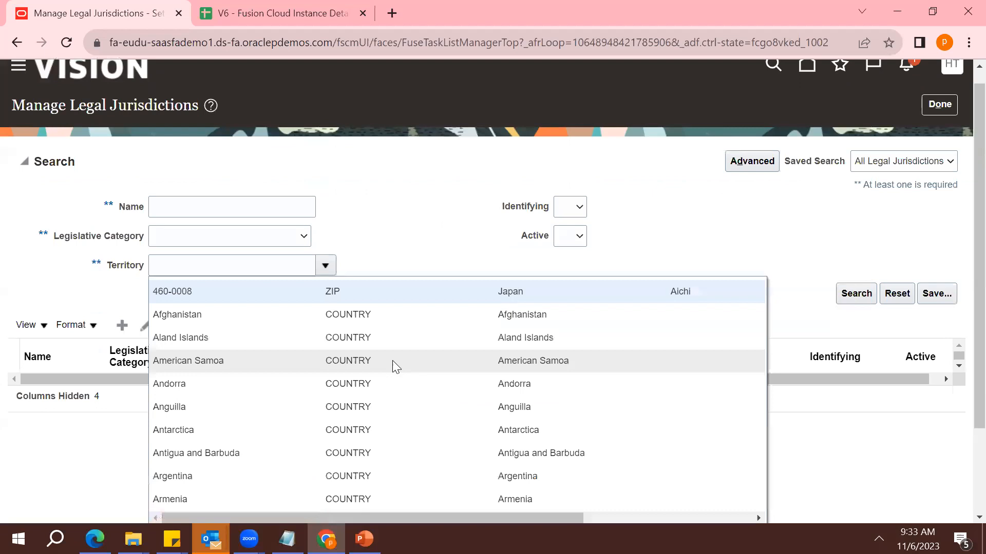
{"action": "scroll", "coordinate": [963, 449], "scroll_direction": "down", "scroll_amount": 2}
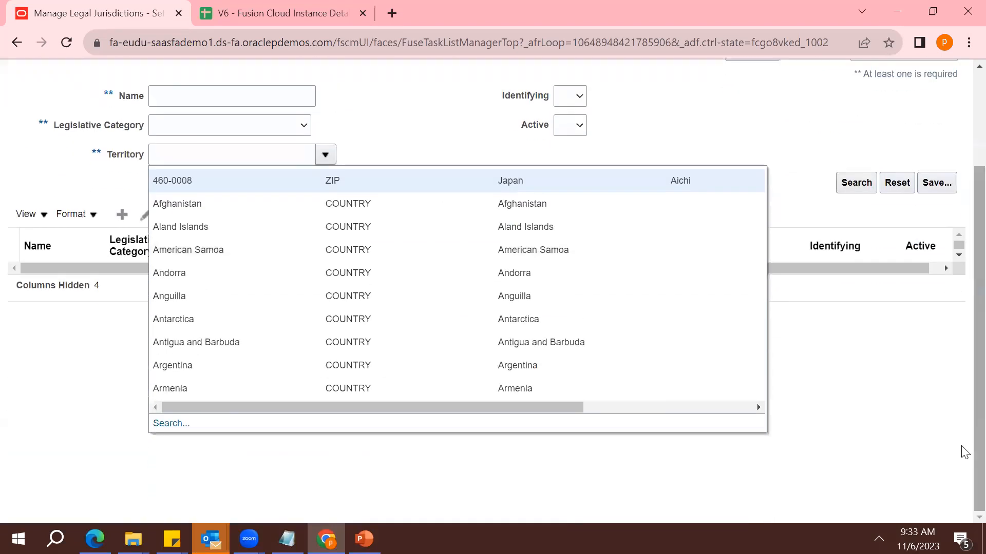
{"action": "left_click", "coordinate": [344, 214]}
{"action": "left_click", "coordinate": [862, 188]}
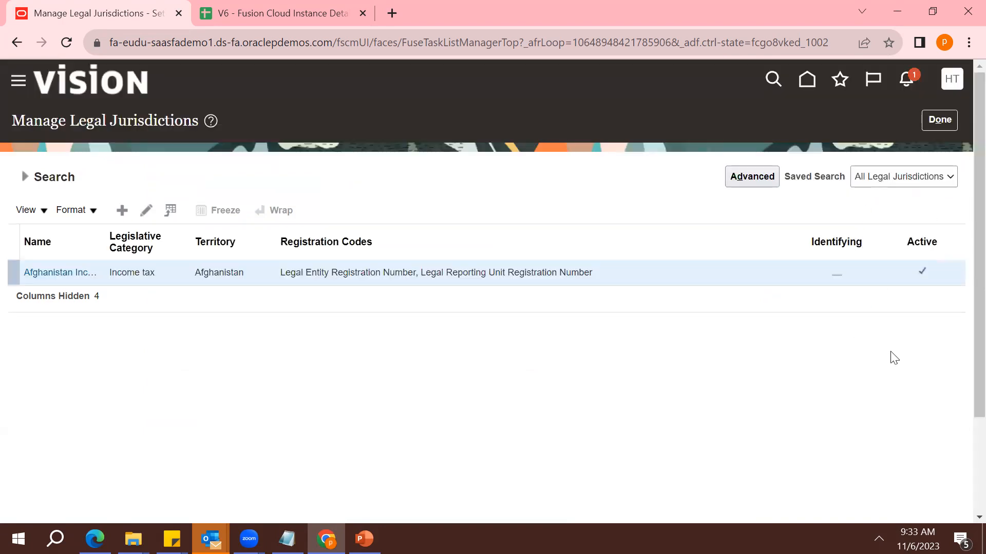
{"action": "left_click", "coordinate": [35, 272]}
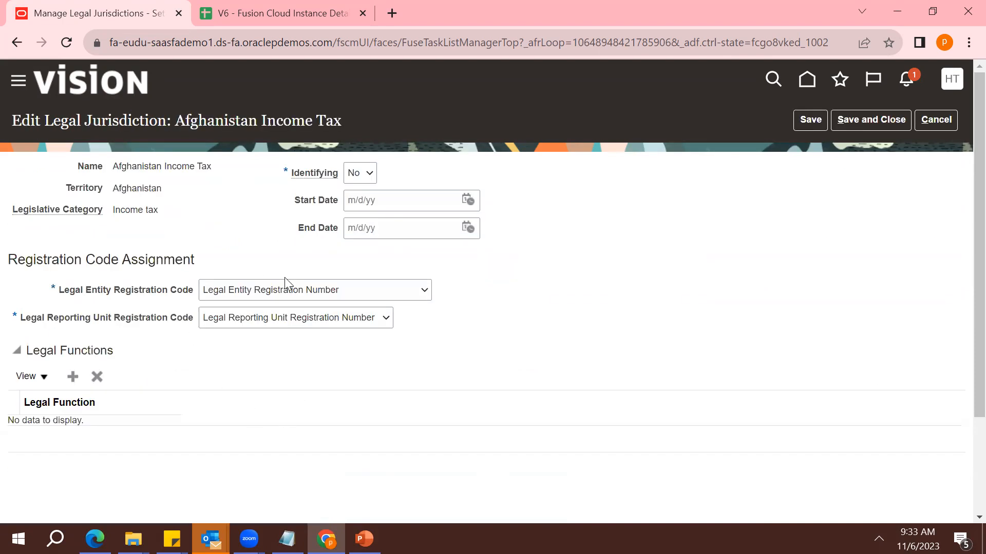
Step: Check the registration code options unchanged and highlight the Afghanistan Income Tax heading
{"action": "left_click", "coordinate": [253, 294]}
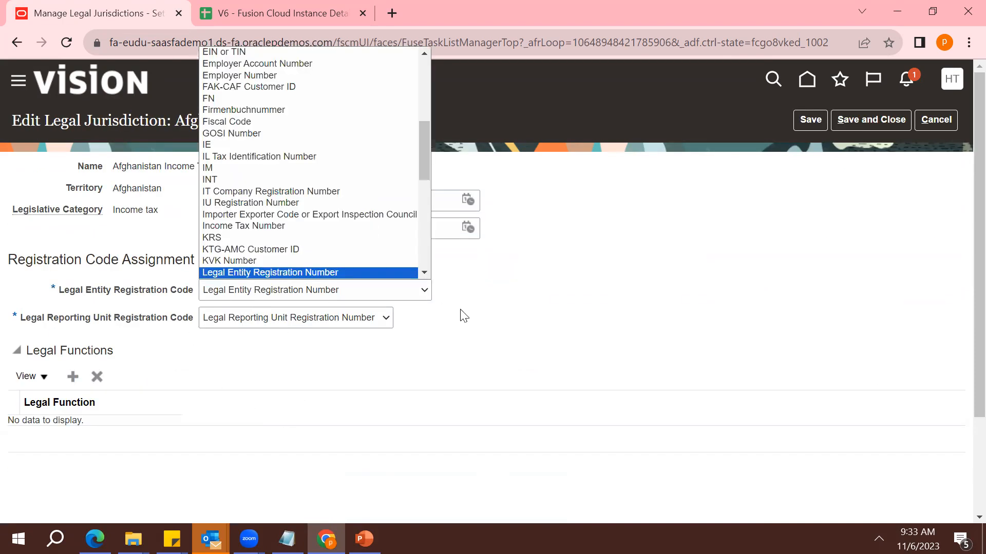
{"action": "left_click", "coordinate": [610, 339]}
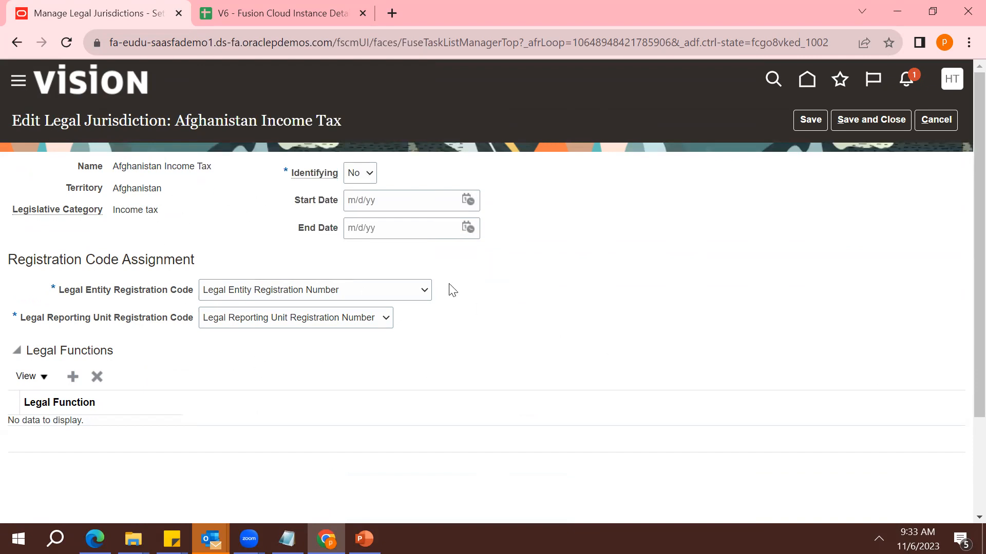
{"action": "triple_click", "coordinate": [122, 118]}
{"action": "left_click_drag", "start_coordinate": [122, 118], "coordinate": [279, 161]}
{"action": "double_click", "coordinate": [250, 118]}
{"action": "triple_click", "coordinate": [250, 118]}
Step: Highlight the territory, category and registration code labels, then cancel without saving
{"action": "double_click", "coordinate": [148, 183]}
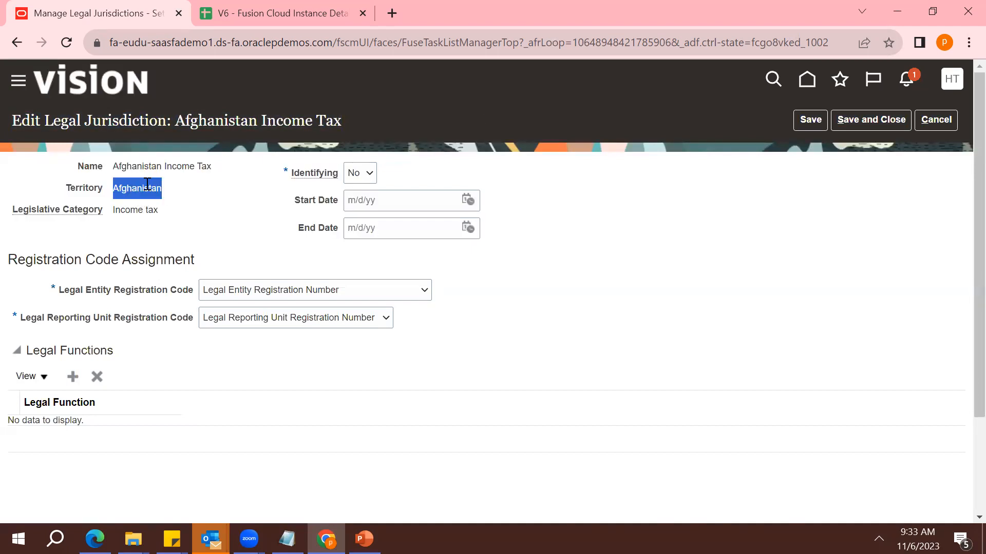
{"action": "left_click", "coordinate": [149, 214]}
{"action": "double_click", "coordinate": [149, 214]}
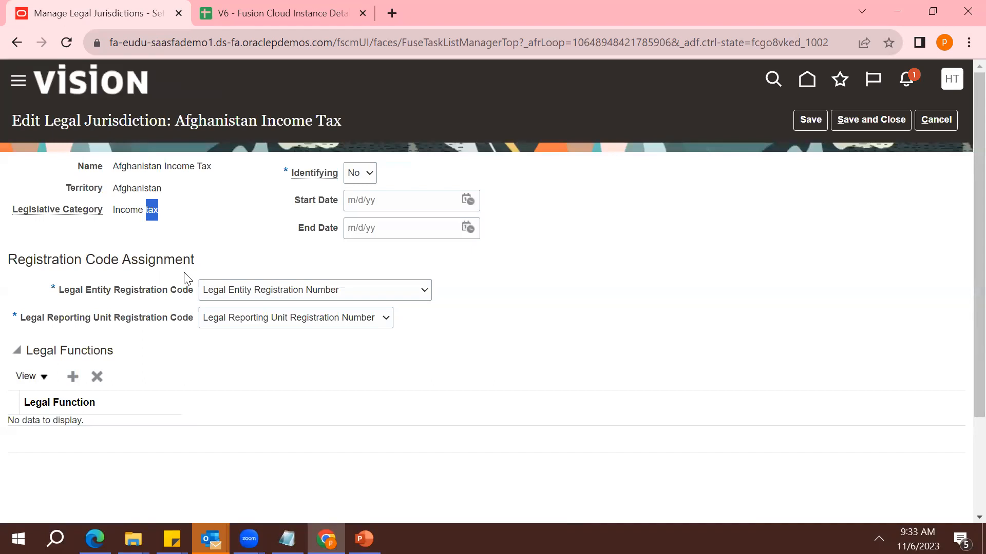
{"action": "double_click", "coordinate": [138, 319]}
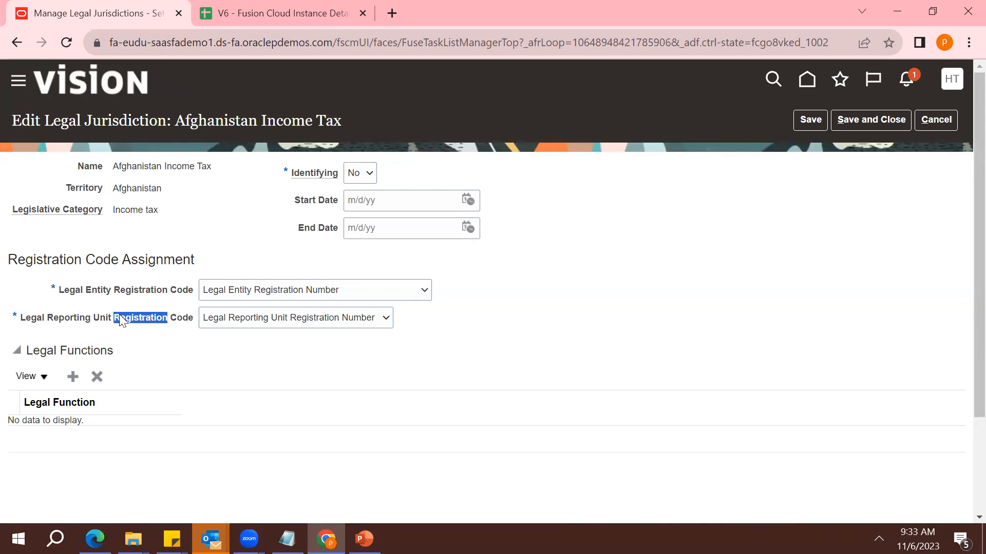
{"action": "triple_click", "coordinate": [83, 318]}
{"action": "left_click", "coordinate": [272, 349]}
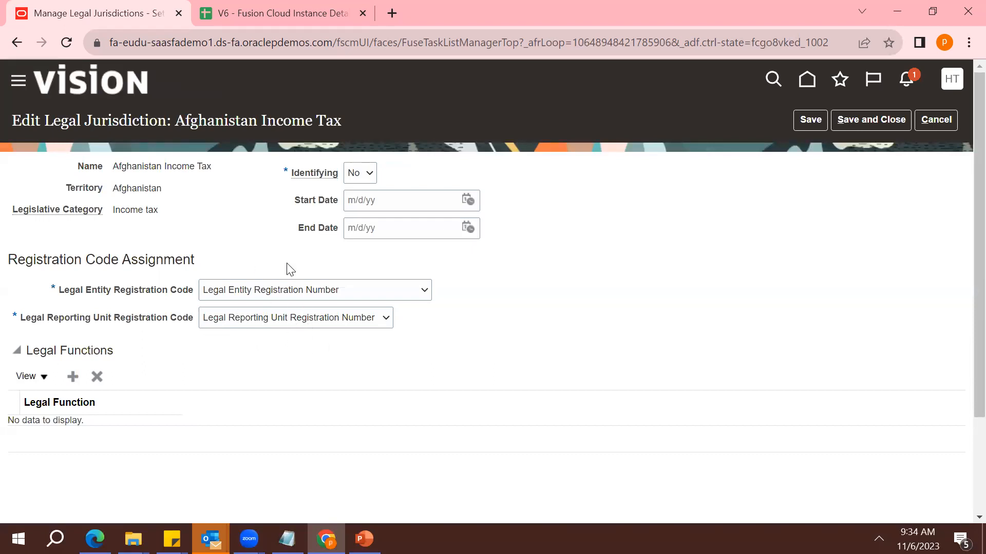
{"action": "triple_click", "coordinate": [215, 124]}
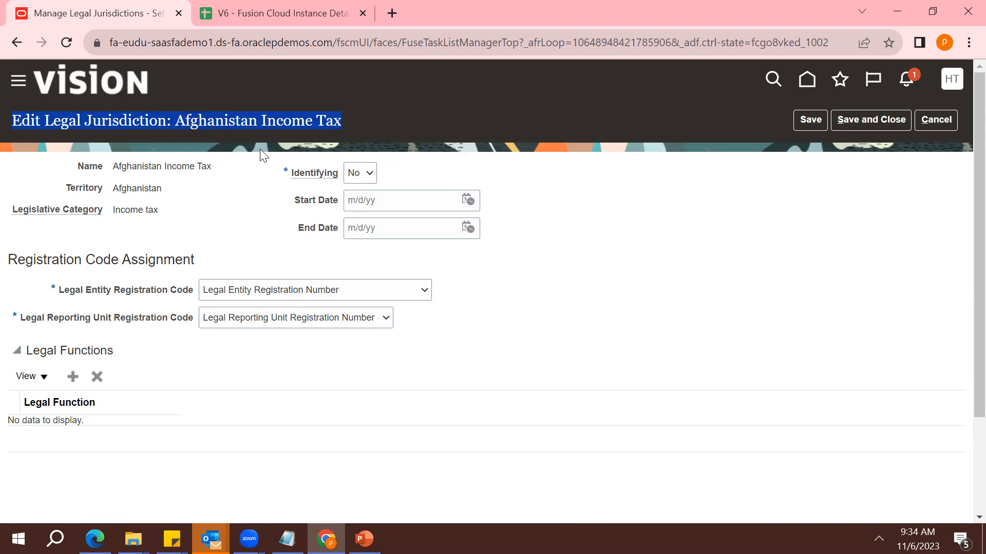
{"action": "left_click", "coordinate": [940, 130]}
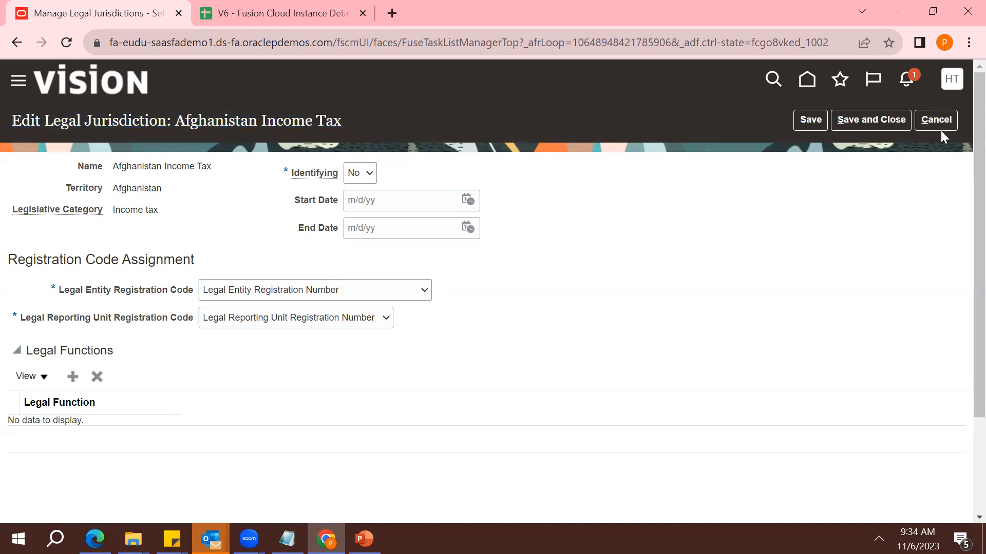
{"action": "left_click", "coordinate": [947, 121]}
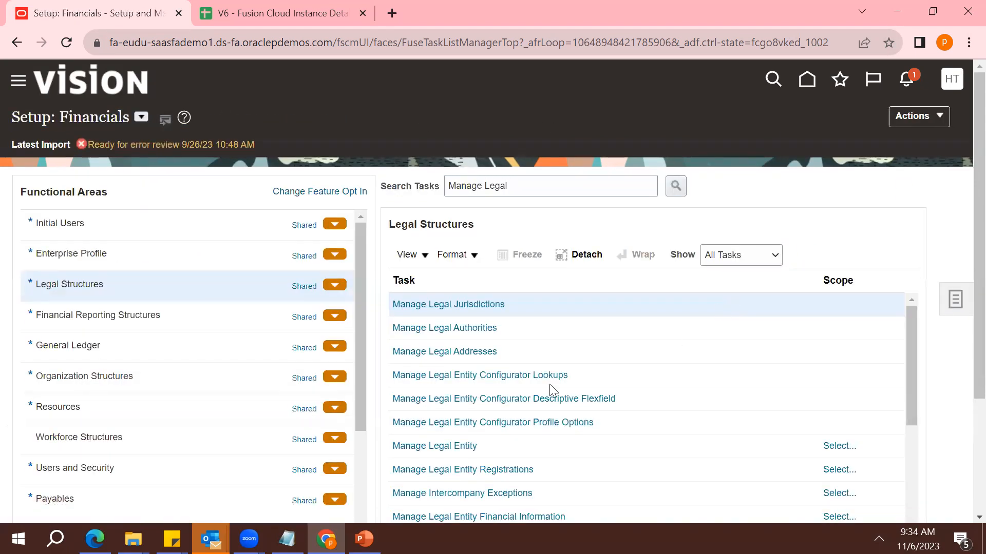
Step: Create a new legal jurisdiction named New Delhi and open its territory list
{"action": "left_click", "coordinate": [461, 306]}
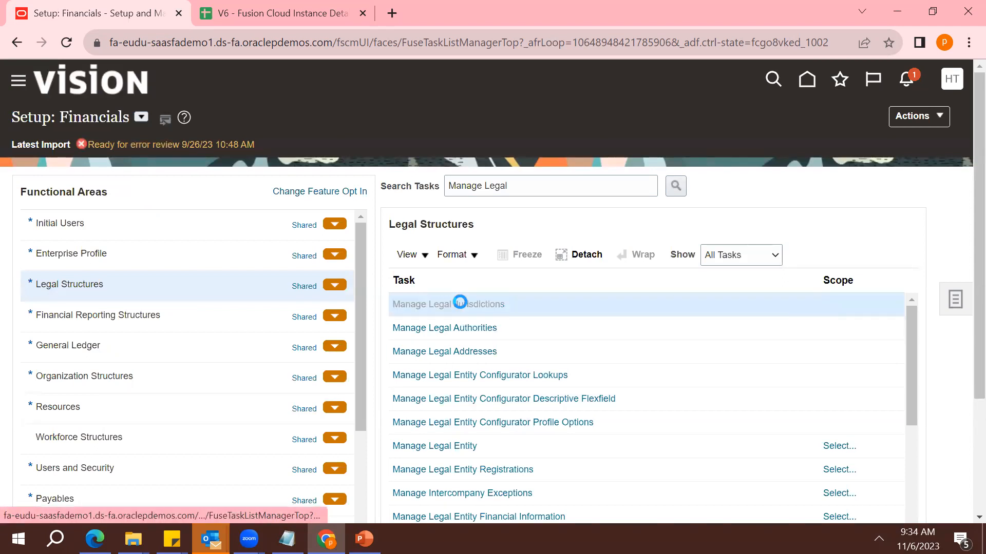
{"action": "left_click", "coordinate": [122, 342]}
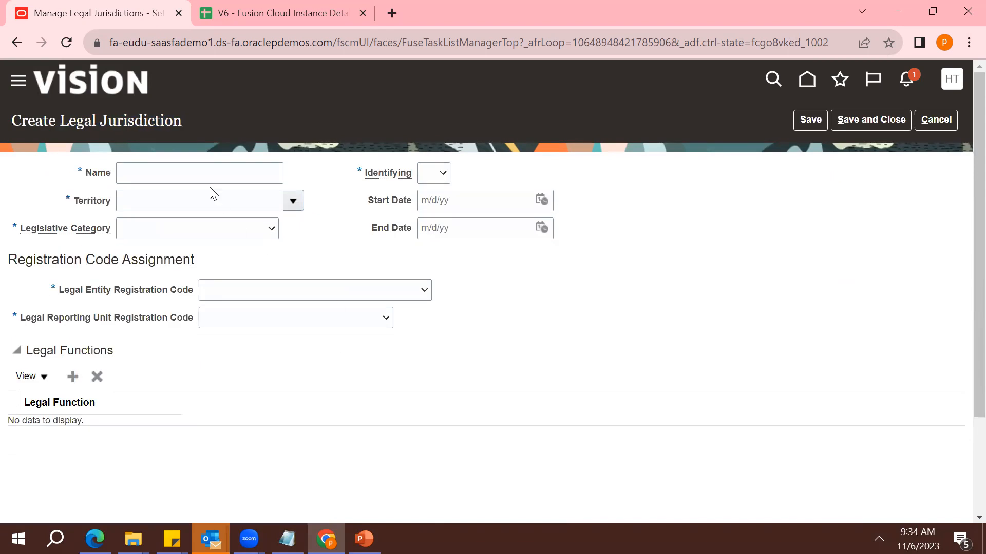
{"action": "left_click", "coordinate": [210, 175]}
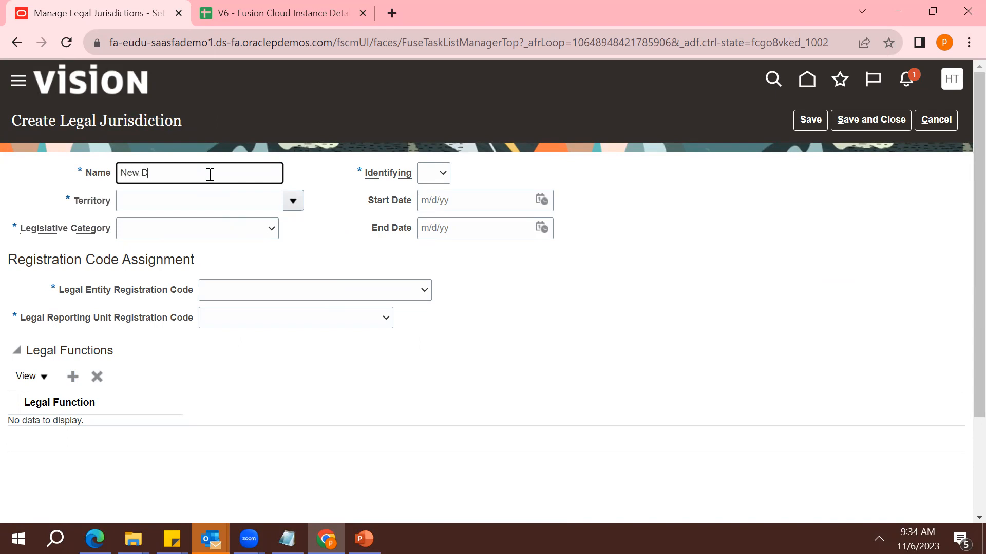
{"action": "key", "text": "Tab"}
{"action": "left_click", "coordinate": [291, 201]}
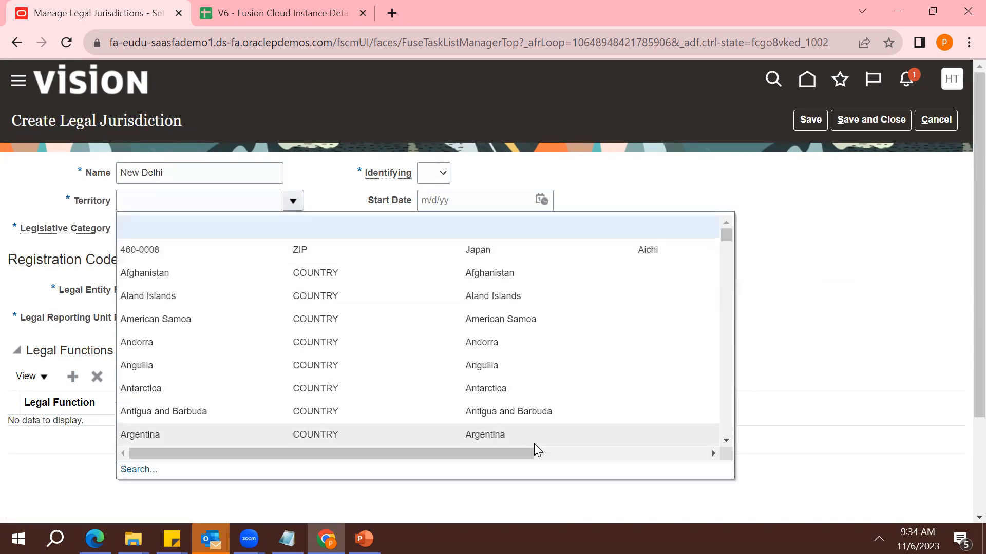
Step: Search territories for India and pick an India result
{"action": "left_click", "coordinate": [139, 469]}
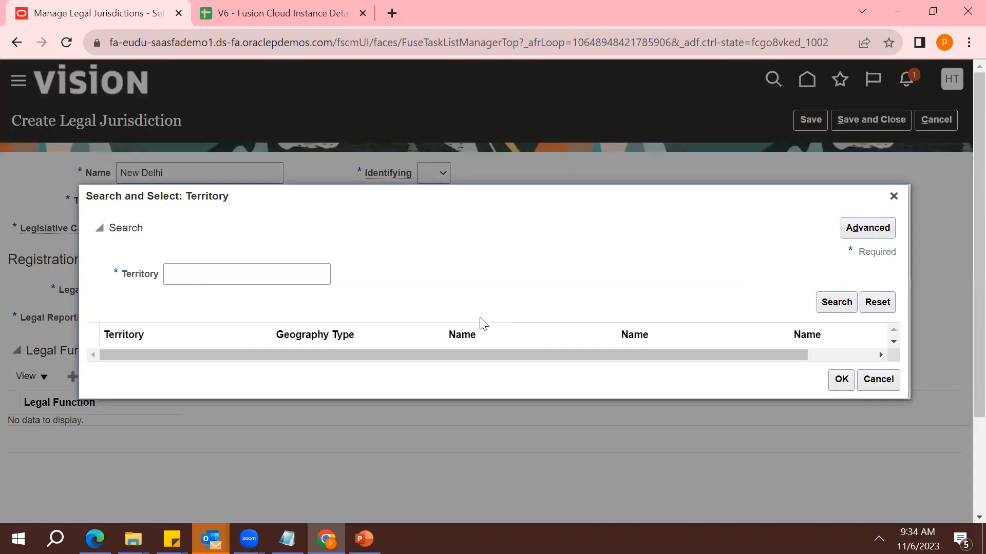
{"action": "left_click", "coordinate": [266, 282]}
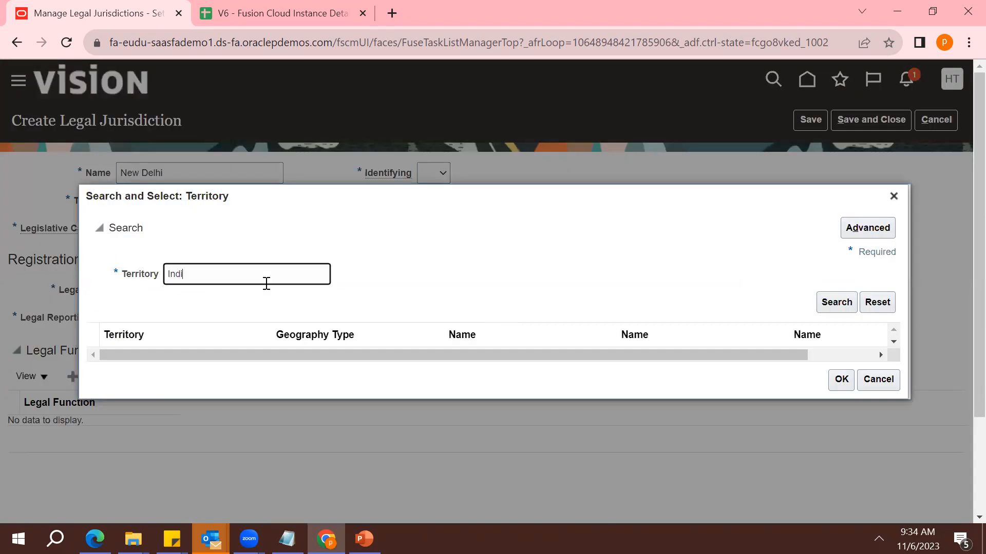
{"action": "left_click", "coordinate": [835, 304]}
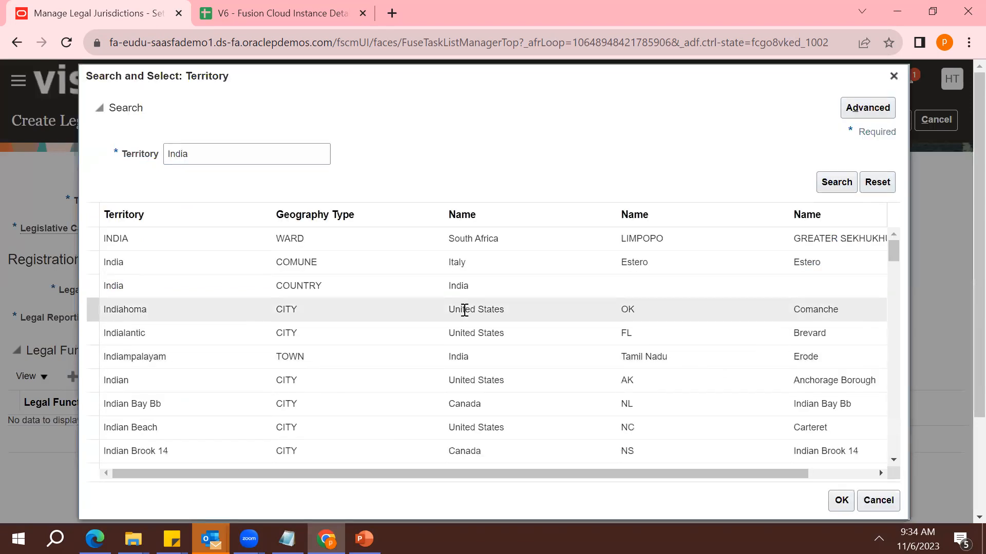
{"action": "left_click", "coordinate": [332, 272]}
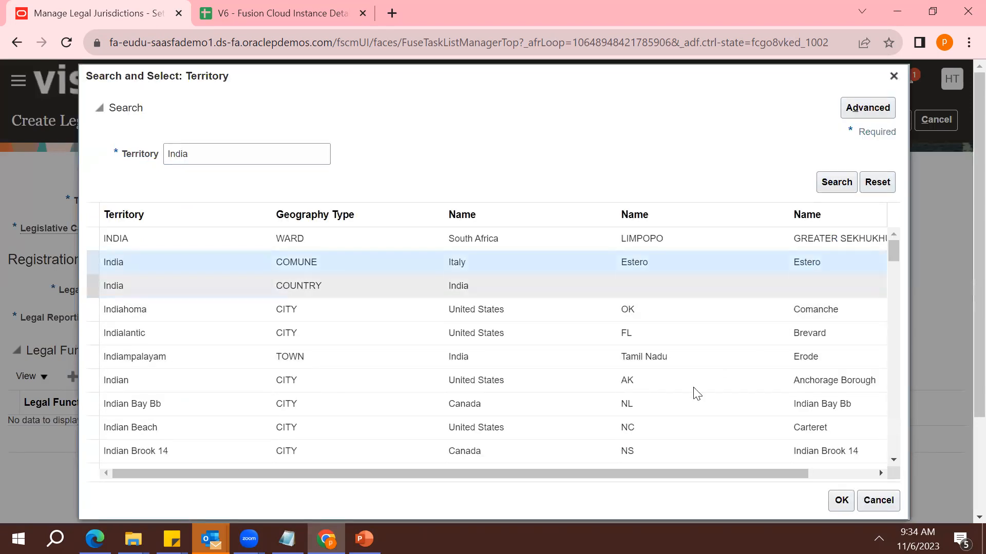
{"action": "left_click", "coordinate": [844, 502]}
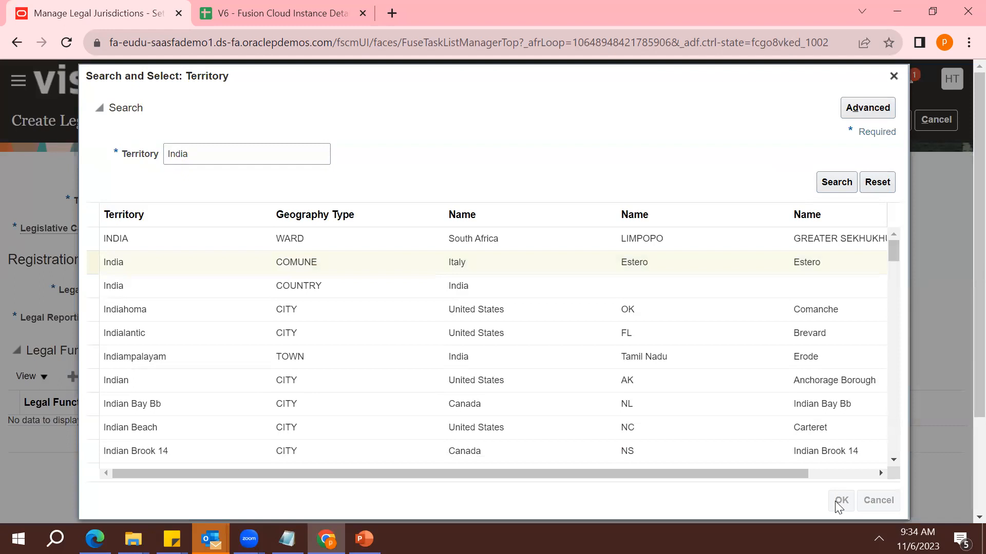
Step: Replace the wrong India comune with India the country as the territory
{"action": "double_click", "coordinate": [215, 195]}
{"action": "key", "text": "BackSpace"}
{"action": "left_click", "coordinate": [293, 201]}
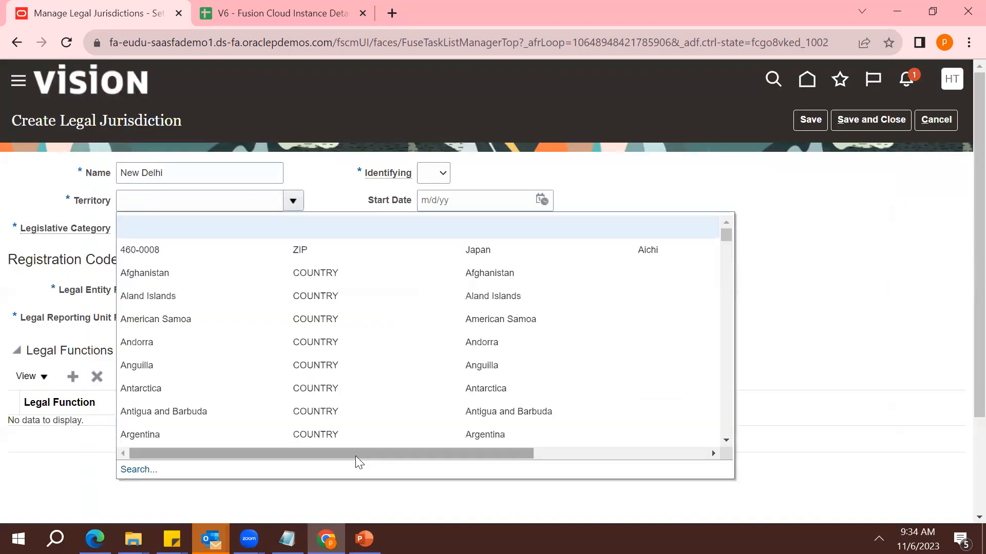
{"action": "left_click", "coordinate": [144, 470]}
{"action": "left_click", "coordinate": [273, 277]}
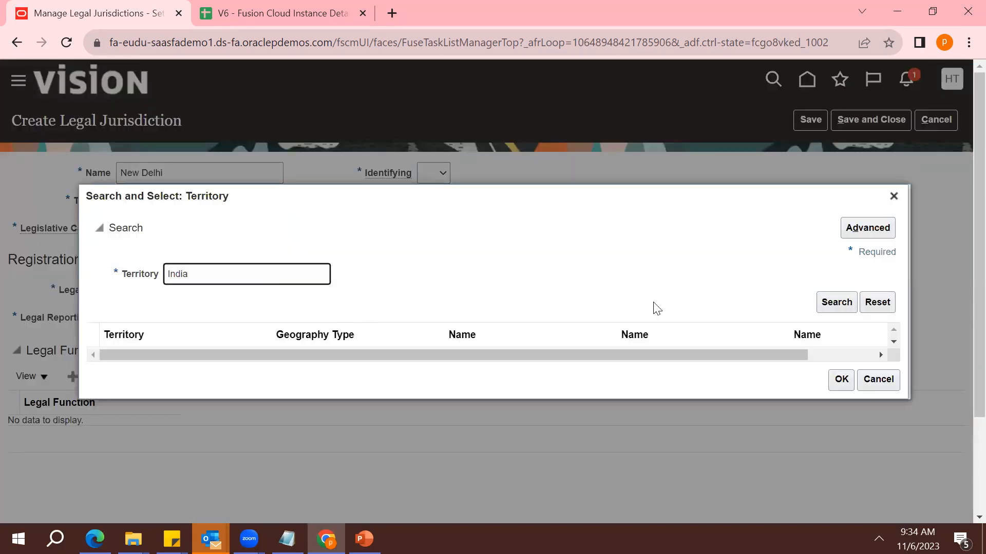
{"action": "left_click", "coordinate": [833, 304]}
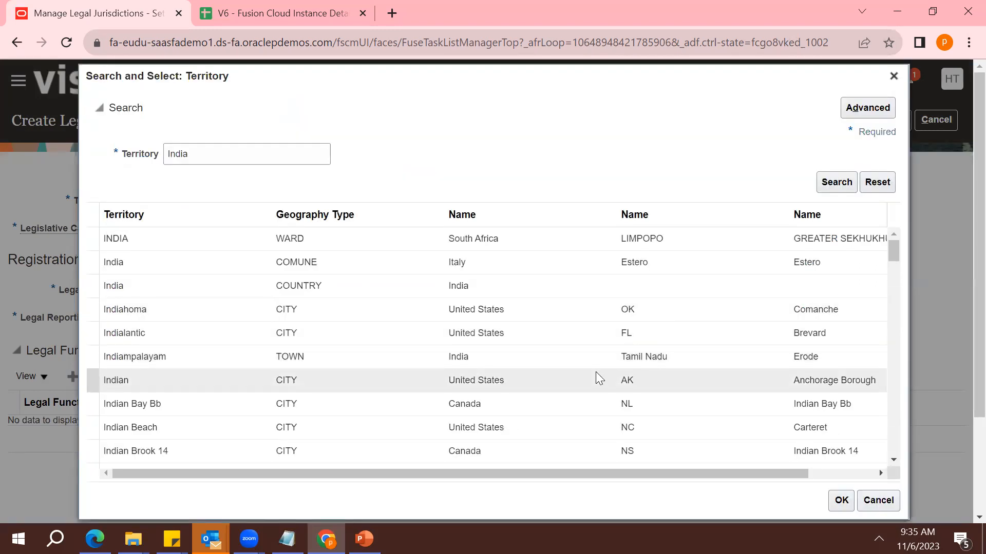
{"action": "left_click", "coordinate": [601, 358]}
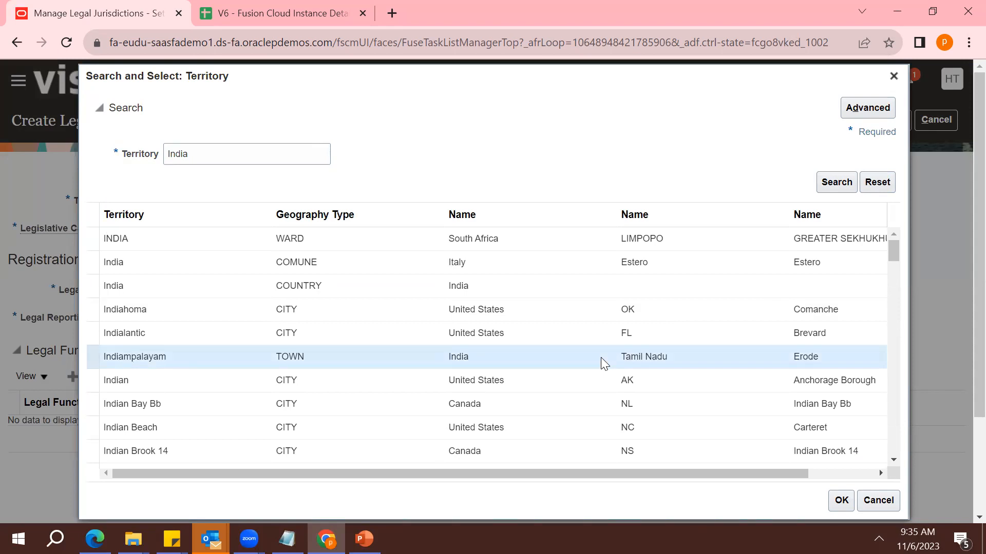
{"action": "double_click", "coordinate": [488, 279]}
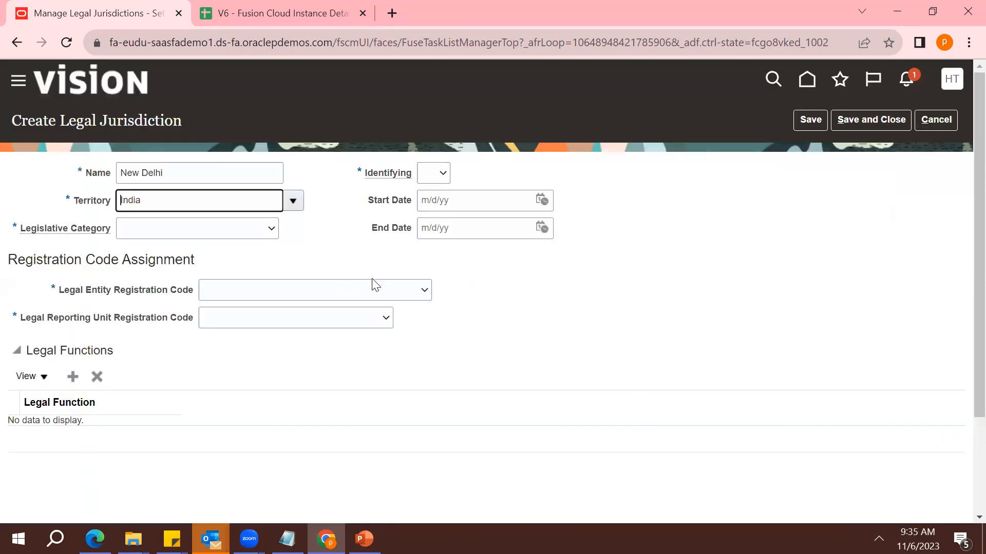
Step: Scroll the legislative category list and choose Company Registration for New Delhi
{"action": "left_click", "coordinate": [271, 230]}
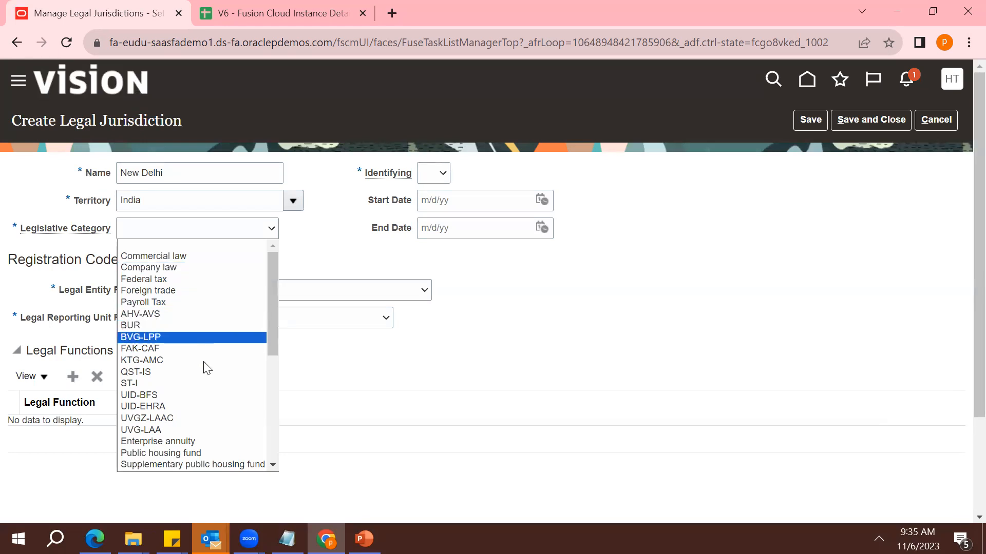
{"action": "left_click", "coordinate": [272, 465]}
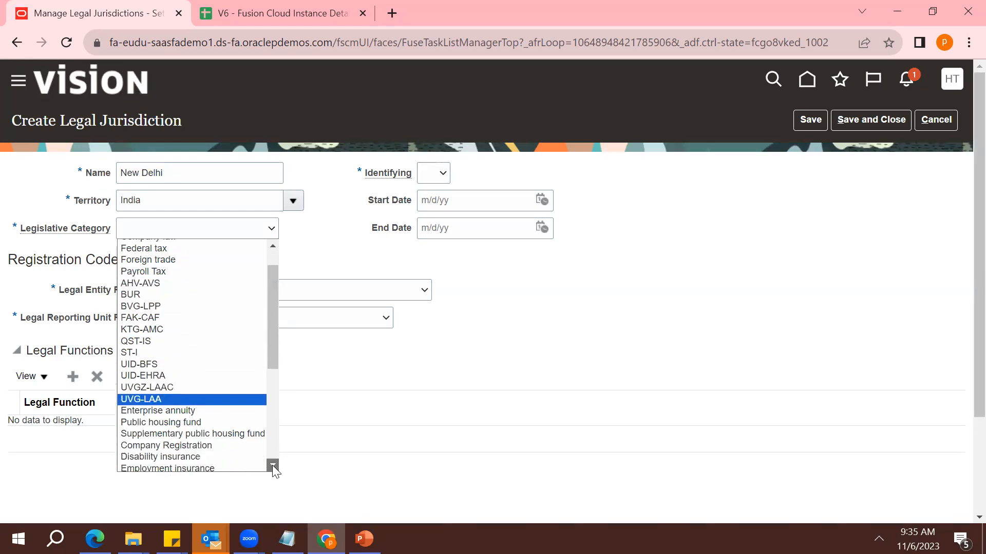
{"action": "left_click", "coordinate": [273, 466]}
{"action": "left_click", "coordinate": [273, 465]}
{"action": "left_click", "coordinate": [273, 465]}
{"action": "left_click", "coordinate": [273, 465]}
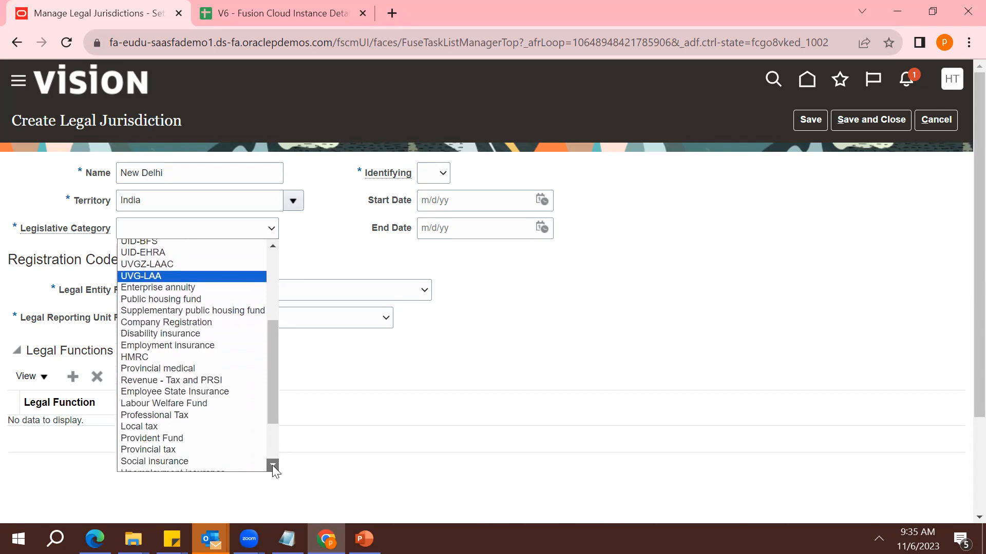
{"action": "left_click", "coordinate": [273, 465]}
{"action": "left_click", "coordinate": [273, 465]}
{"action": "left_click", "coordinate": [273, 465]}
{"action": "left_click", "coordinate": [272, 465]}
{"action": "left_click", "coordinate": [273, 465]}
{"action": "left_click", "coordinate": [273, 465]}
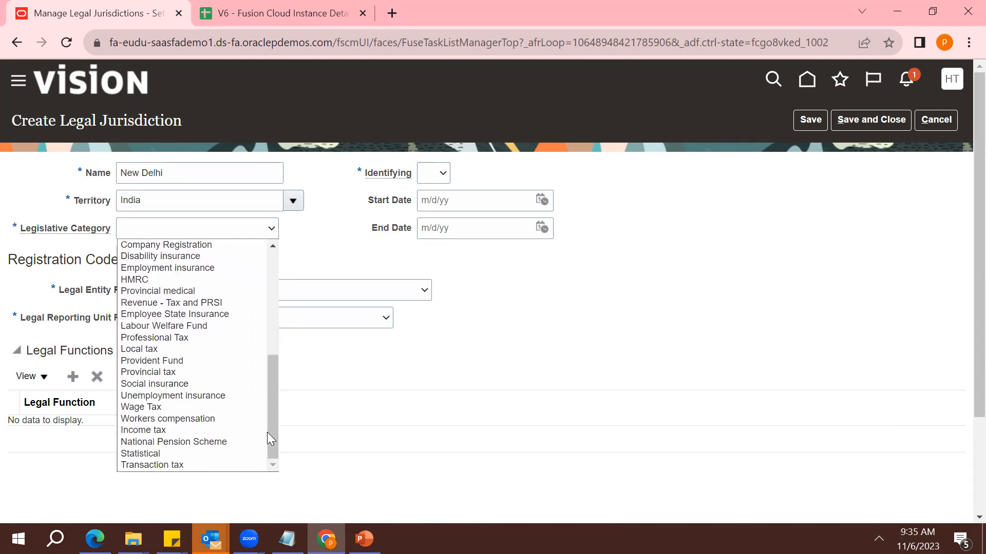
{"action": "mouse_move", "coordinate": [270, 431]}
{"action": "left_mouse_down"}
{"action": "mouse_move", "coordinate": [273, 354]}
{"action": "mouse_move", "coordinate": [272, 429]}
{"action": "left_mouse_up"}
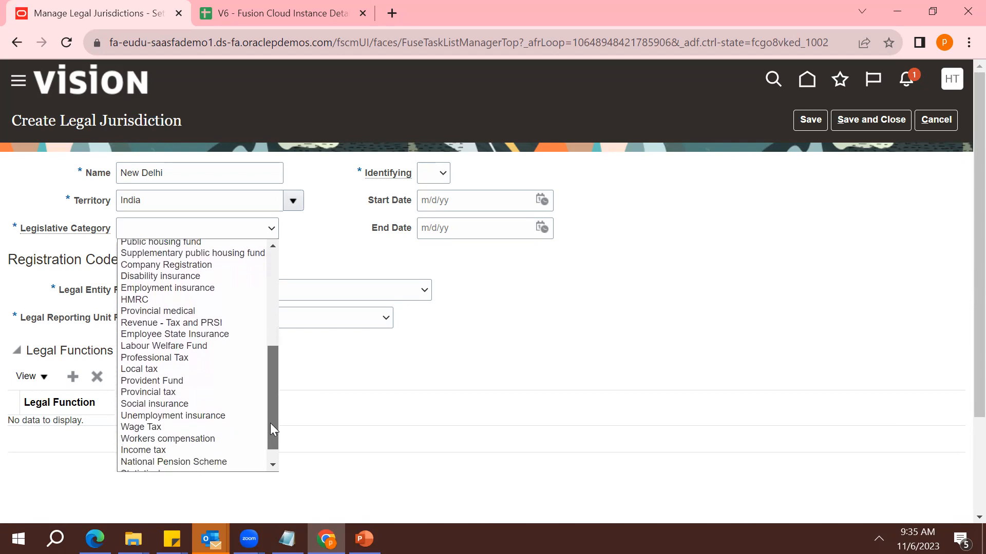
{"action": "left_click_drag", "start_coordinate": [271, 423], "coordinate": [275, 389]}
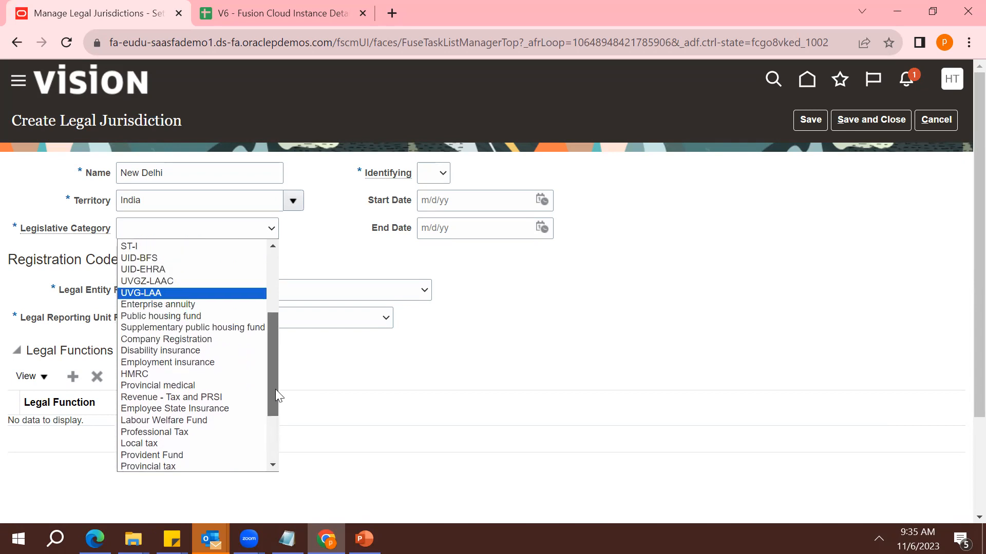
{"action": "left_click", "coordinate": [145, 340]}
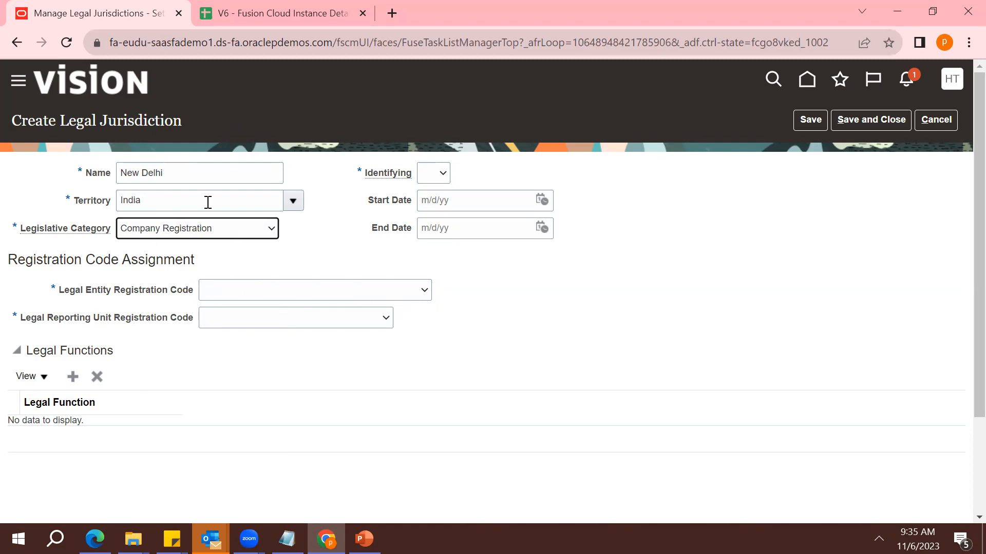
Step: Set the legal entity registration code to Corporate Identification Number
{"action": "left_click", "coordinate": [282, 295]}
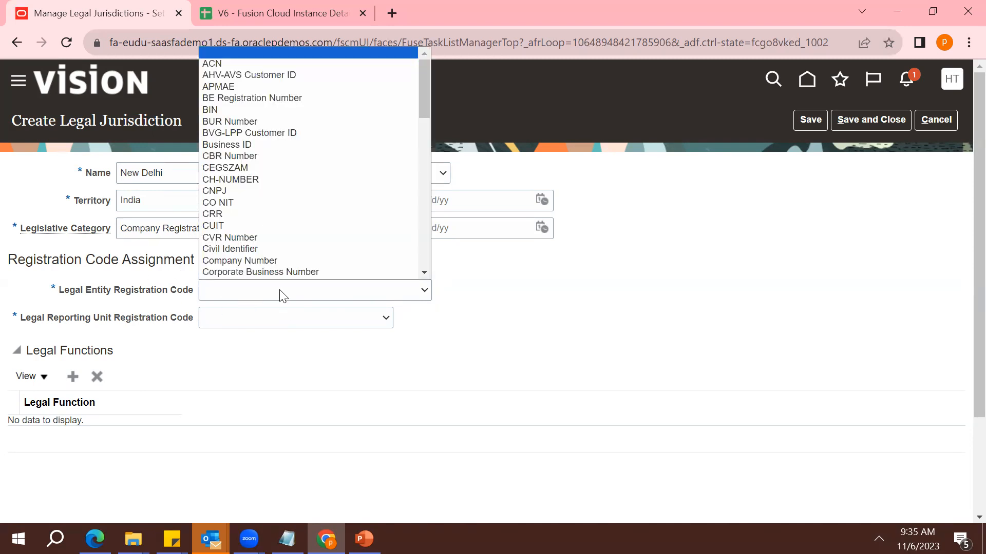
{"action": "key", "text": "Down"}
{"action": "key", "text": "Down"}
{"action": "key", "text": "Down"}
{"action": "key", "text": "Down"}
{"action": "key", "text": "Down"}
{"action": "key", "text": "Down"}
{"action": "key", "text": "Down"}
{"action": "key", "text": "Down"}
{"action": "key", "text": "Down"}
{"action": "key", "text": "Down"}
{"action": "key", "text": "Down"}
{"action": "key", "text": "Down"}
{"action": "key", "text": "Down"}
{"action": "key", "text": "Down"}
{"action": "key", "text": "Down"}
{"action": "key", "text": "Down"}
{"action": "key", "text": "Down"}
{"action": "key", "text": "Down"}
{"action": "key", "text": "Down"}
{"action": "key", "text": "Down"}
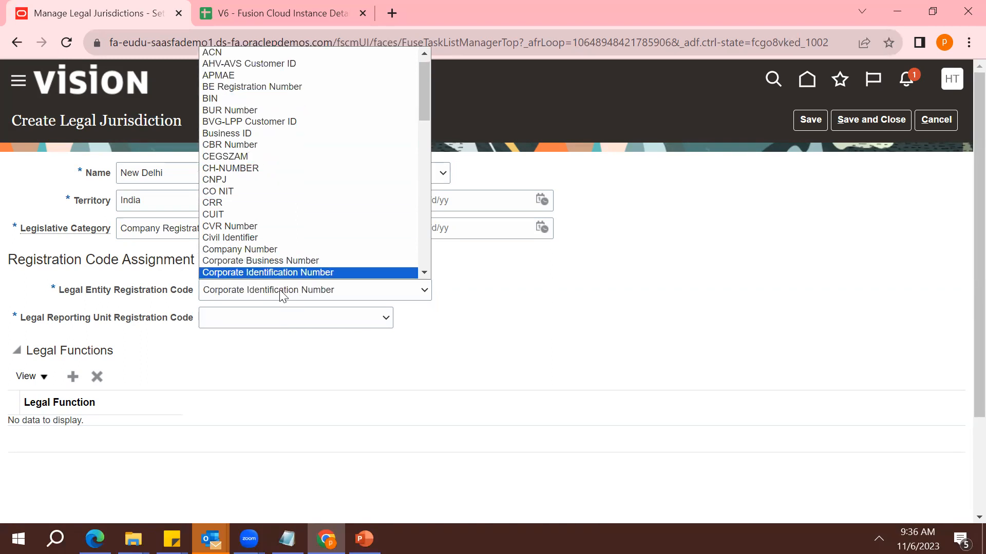
{"action": "key", "text": "Down"}
{"action": "key", "text": "Up"}
{"action": "key", "text": "Return"}
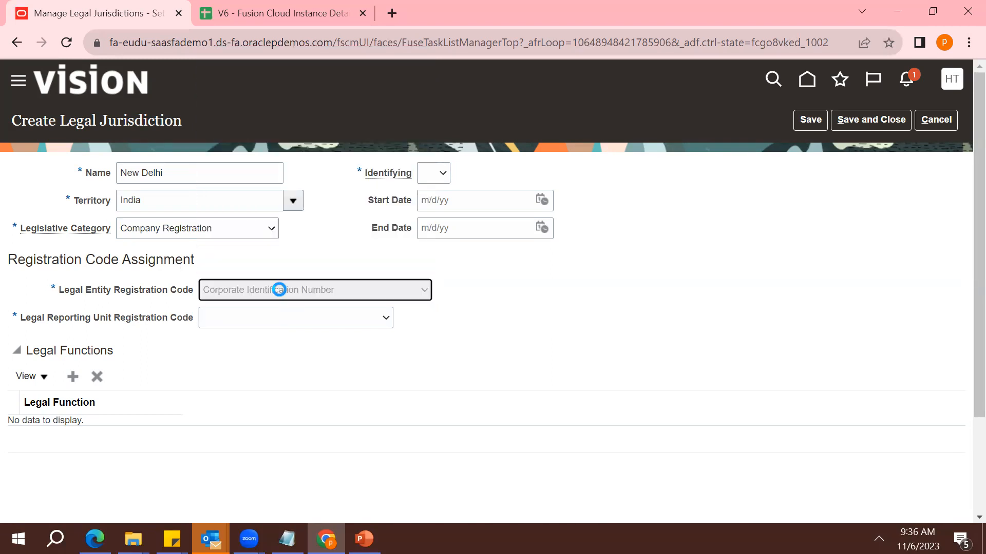
Step: Set the legal reporting unit registration code to TAN Number
{"action": "left_click", "coordinate": [343, 317]}
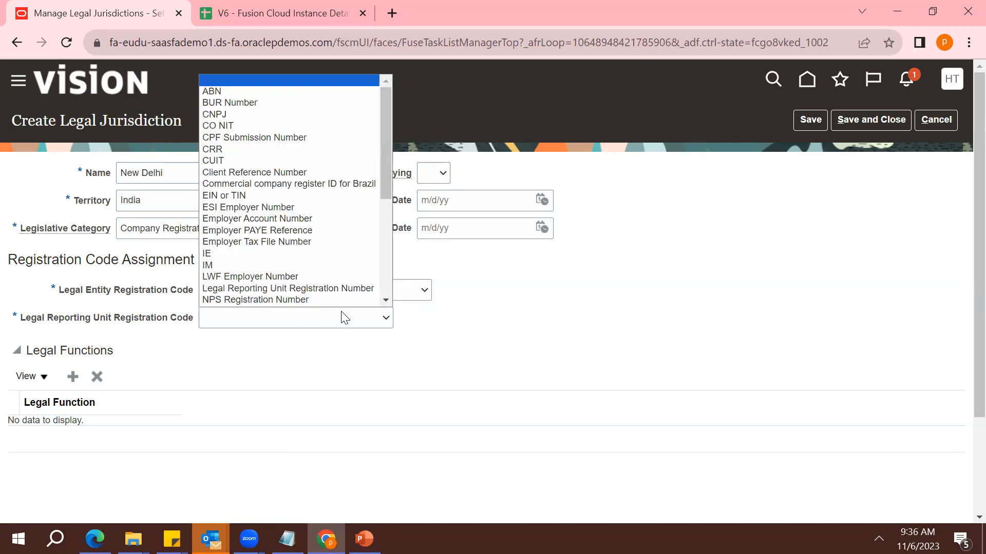
{"action": "key", "text": "Down"}
{"action": "key", "text": "Down"}
{"action": "key", "text": "Down"}
{"action": "key", "text": "Down"}
{"action": "key", "text": "Down"}
{"action": "key", "text": "Down"}
{"action": "key", "text": "Down"}
{"action": "key", "text": "Down"}
{"action": "key", "text": "Down"}
{"action": "key", "text": "Down"}
{"action": "key", "text": "Down"}
{"action": "key", "text": "Down"}
{"action": "key", "text": "Down"}
{"action": "key", "text": "Down"}
{"action": "key", "text": "Down"}
{"action": "key", "text": "Down"}
{"action": "key", "text": "Down"}
{"action": "key", "text": "Down"}
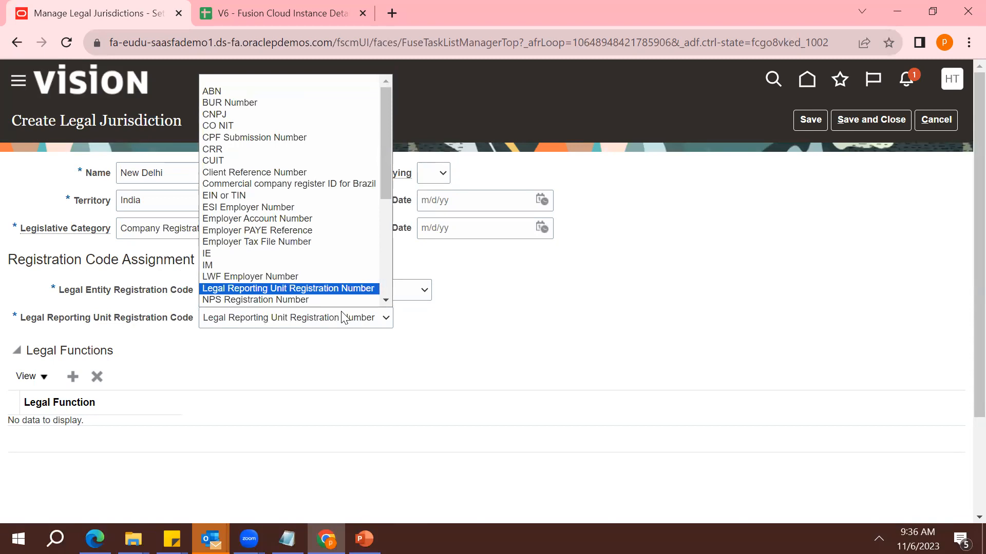
{"action": "key", "text": "Down"}
{"action": "key", "text": "Down"}
{"action": "key", "text": "Down"}
{"action": "key", "text": "Down"}
{"action": "key", "text": "Down"}
{"action": "key", "text": "Down"}
{"action": "key", "text": "Down"}
{"action": "key", "text": "Down"}
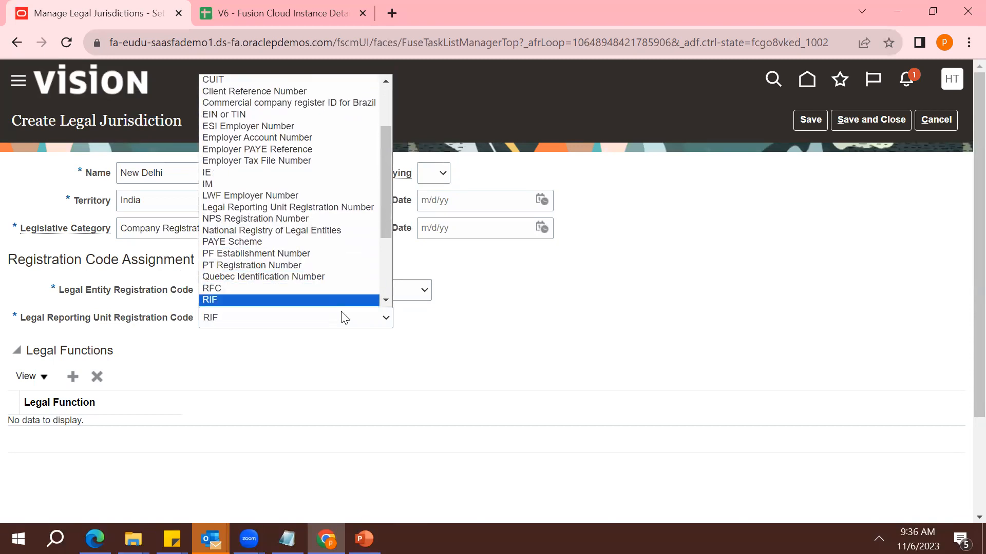
{"action": "key", "text": "Down"}
{"action": "key", "text": "Down"}
{"action": "key", "text": "Down"}
{"action": "key", "text": "Down"}
{"action": "key", "text": "Down"}
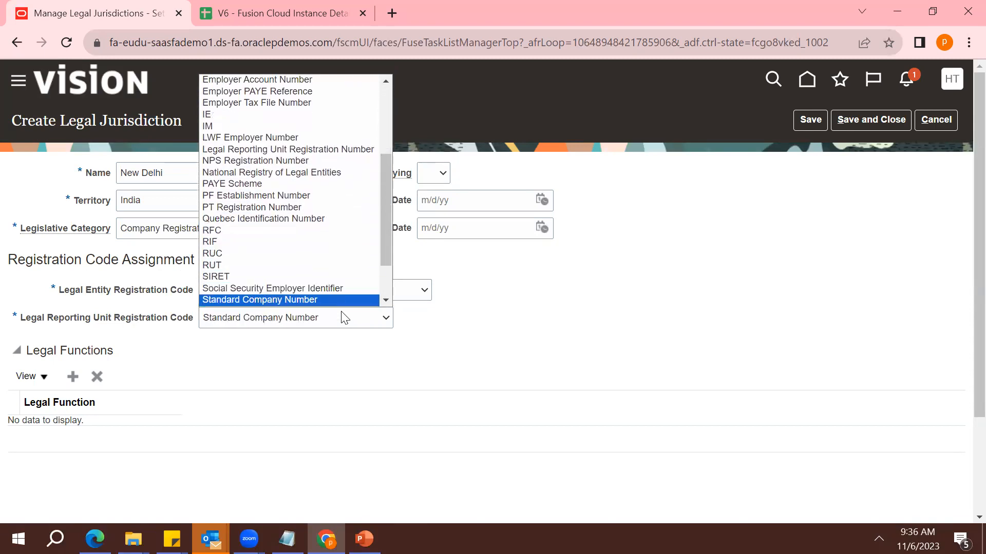
{"action": "key", "text": "Up"}
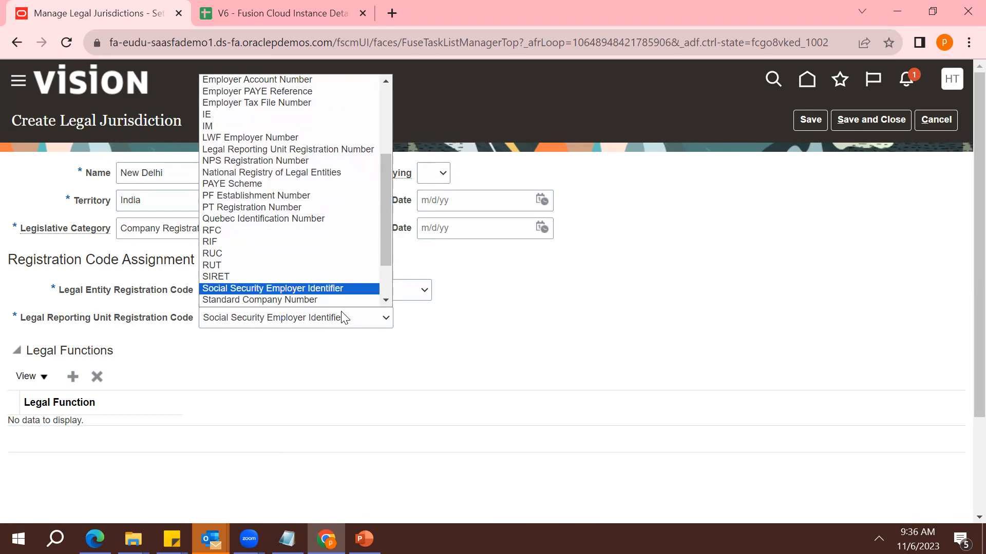
{"action": "key", "text": "Down"}
{"action": "key", "text": "Down"}
{"action": "key", "text": "Down"}
{"action": "key", "text": "Up"}
{"action": "key", "text": "Up"}
{"action": "key", "text": "Up"}
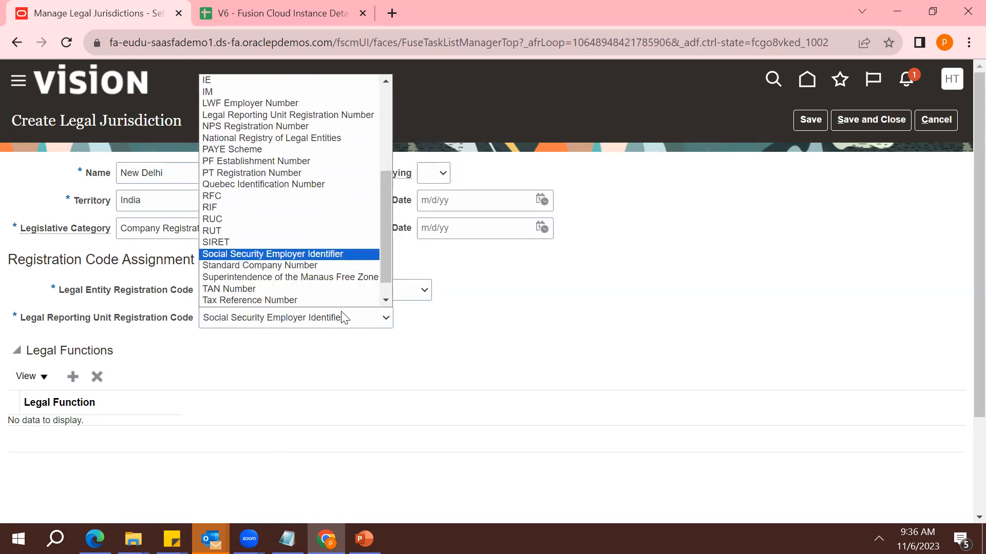
{"action": "key", "text": "Down"}
{"action": "key", "text": "Down"}
{"action": "key", "text": "Down"}
{"action": "key", "text": "Return"}
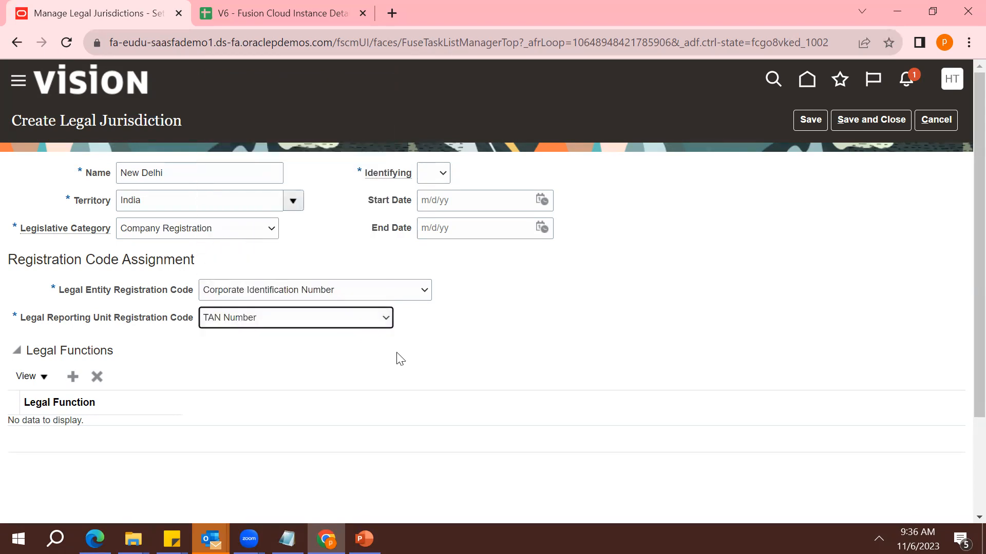
Step: Resolve the missing-field error by setting Identifying to No and save New Delhi
{"action": "left_click", "coordinate": [868, 121]}
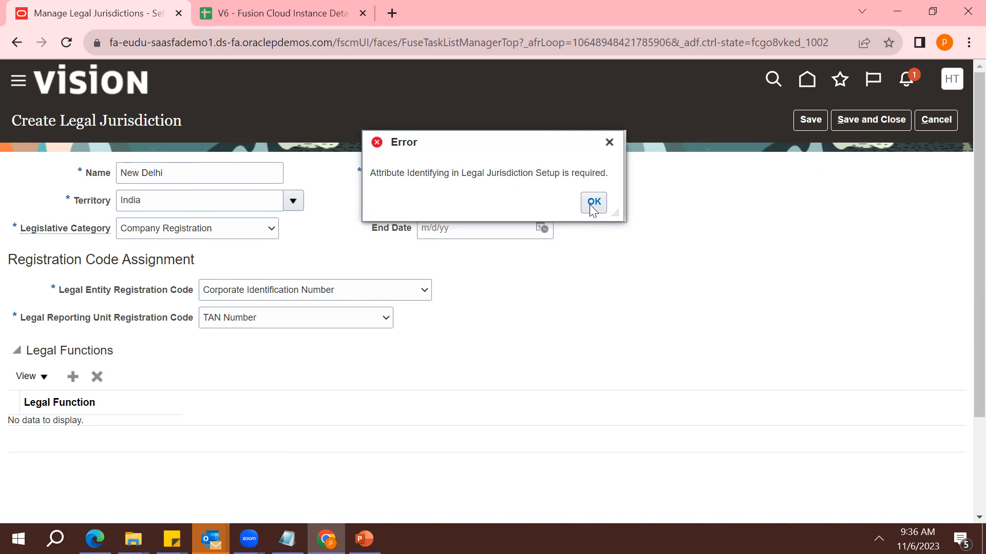
{"action": "triple_click", "coordinate": [447, 175]}
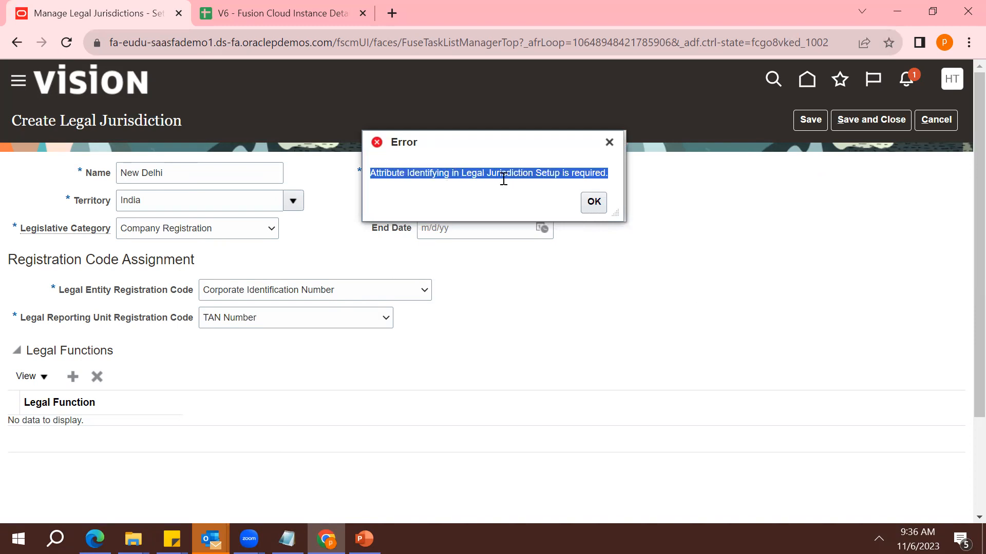
{"action": "left_click", "coordinate": [594, 203]}
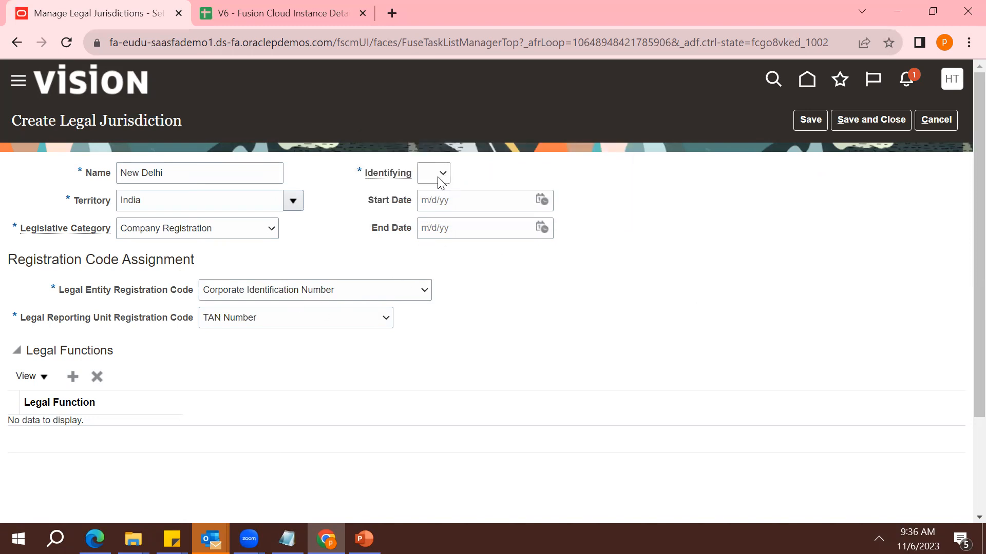
{"action": "left_click", "coordinate": [440, 181]}
{"action": "left_click", "coordinate": [430, 201]}
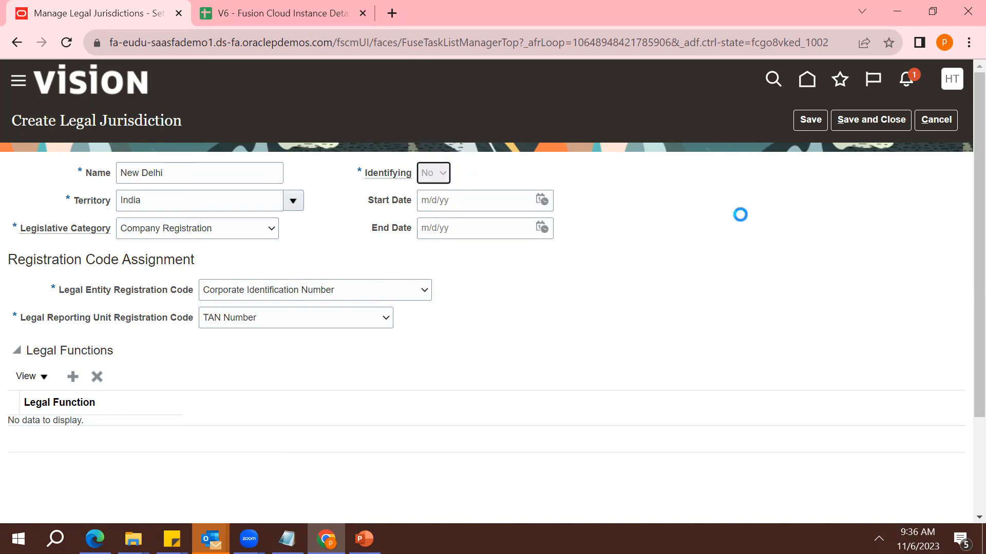
{"action": "left_click", "coordinate": [855, 125]}
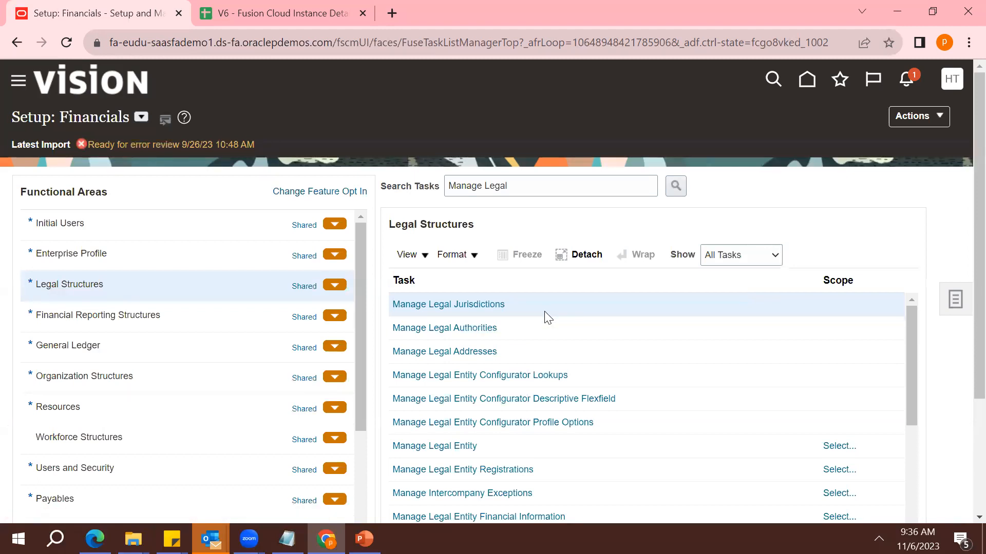
Step: Open Manage Legal Addresses and start a new location from Search Results
{"action": "left_click", "coordinate": [450, 355]}
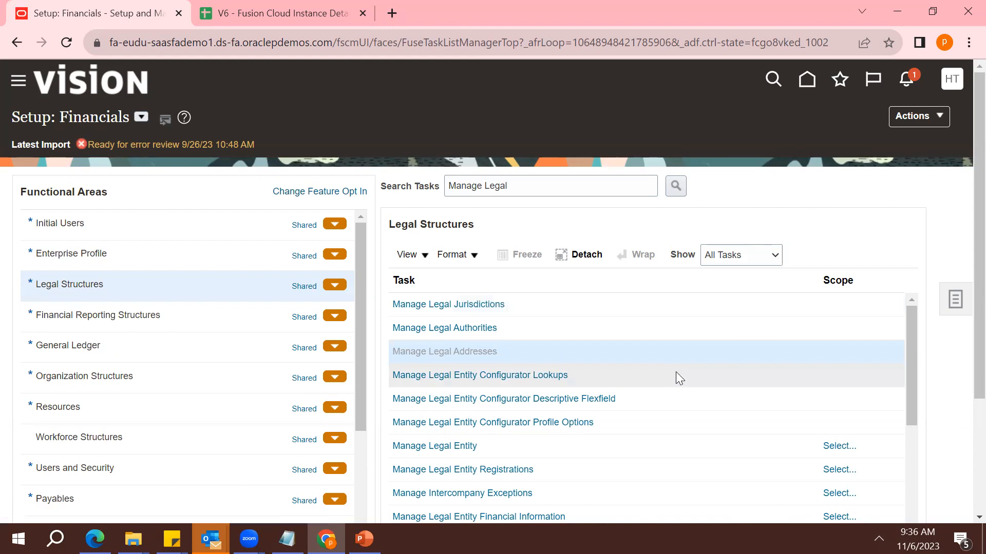
{"action": "scroll", "coordinate": [964, 508], "scroll_direction": "down", "scroll_amount": 3}
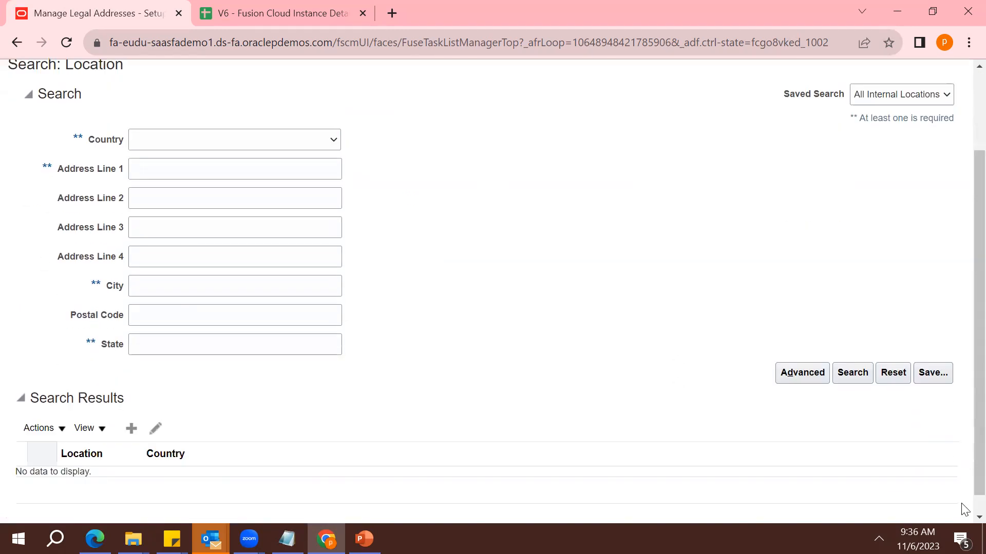
{"action": "left_click", "coordinate": [133, 411]}
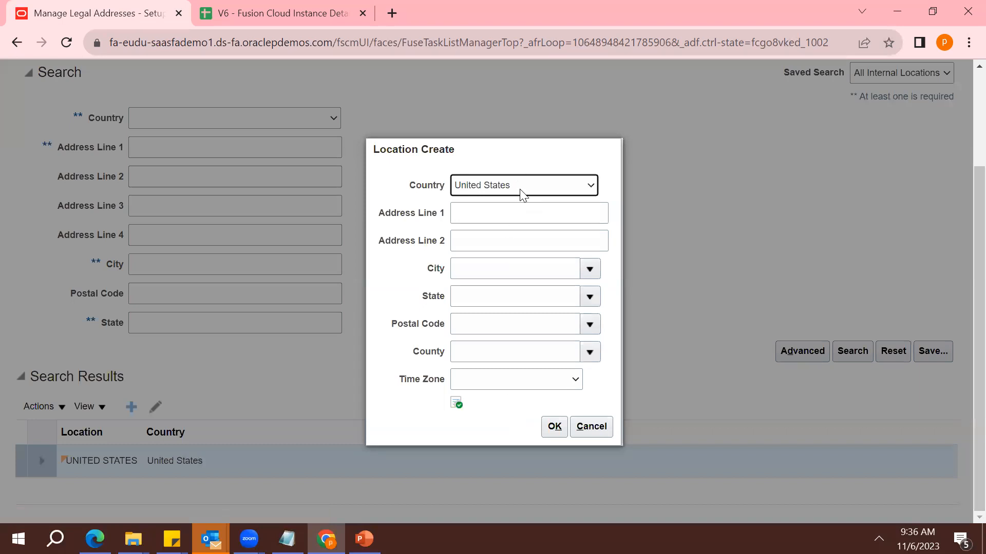
Step: Set the location's country to India and enter the street address line
{"action": "left_click", "coordinate": [520, 189]}
{"action": "type", "text": "india"}
{"action": "key", "text": "Return"}
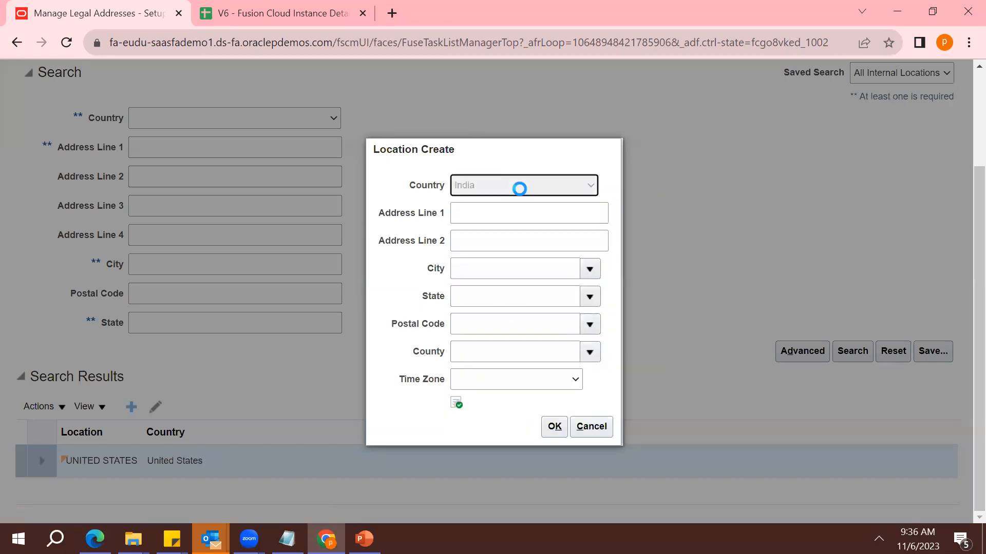
{"action": "left_click", "coordinate": [490, 217]}
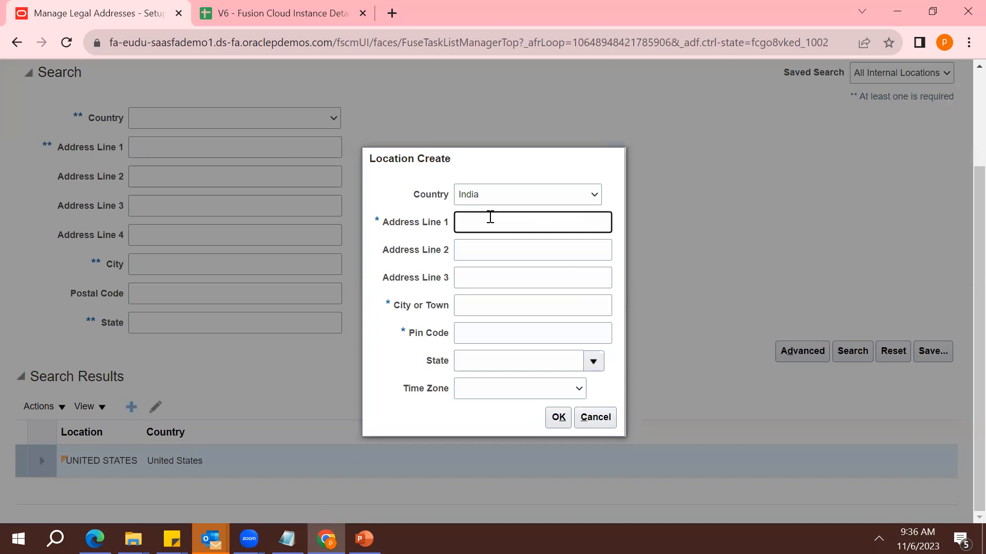
{"action": "type", "text": "Neww"}
{"action": "key", "text": "BackSpace"}
{"action": "key", "text": "BackSpace"}
{"action": "key", "text": "BackSpace"}
{"action": "key", "text": "BackSpace"}
{"action": "key", "text": "BackSpace"}
{"action": "key", "text": "BackSpace"}
{"action": "key", "text": "BackSpace"}
{"action": "type", "text": "2"}
{"action": "key", "text": "BackSpace"}
{"action": "type", "text": "32"}
{"action": "type", "text": " Vase"}
{"action": "type", "text": "nt Vihar"}
Step: Enter New Delhi as the city, fill in the pin code, and load the states
{"action": "key", "text": "Tab"}
{"action": "key", "text": "Tab"}
{"action": "key", "text": "Tab"}
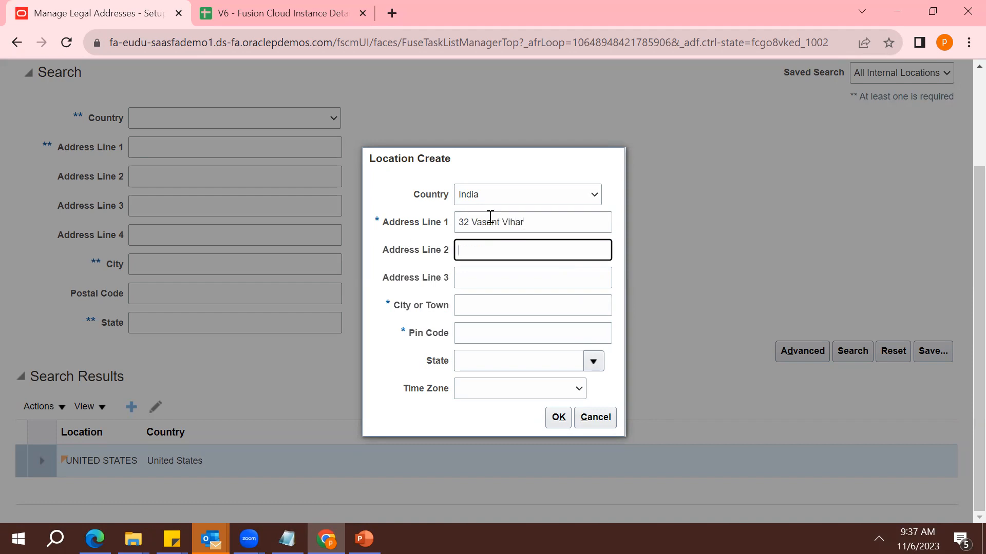
{"action": "type", "text": "H"}
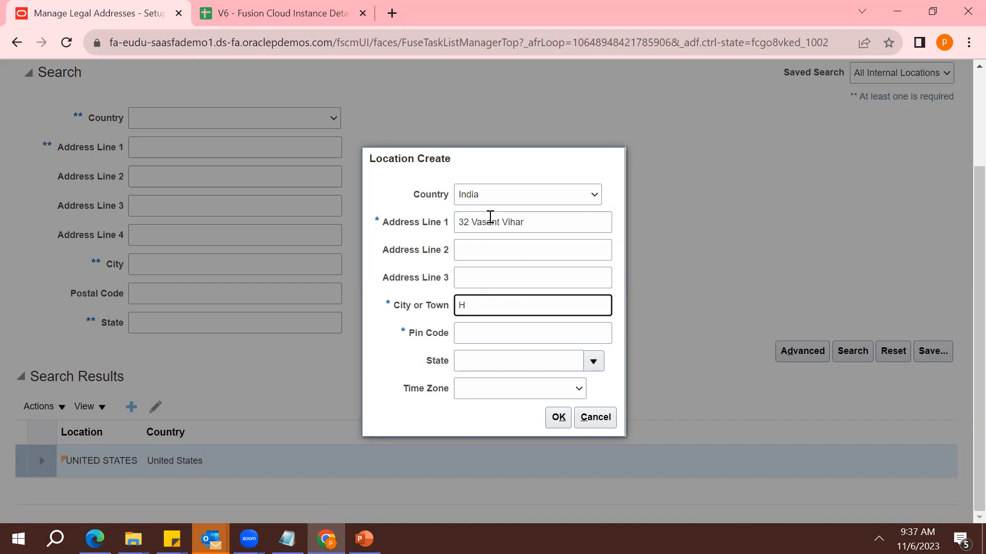
{"action": "type", "text": "eNew delhi"}
{"action": "key", "text": "Tab"}
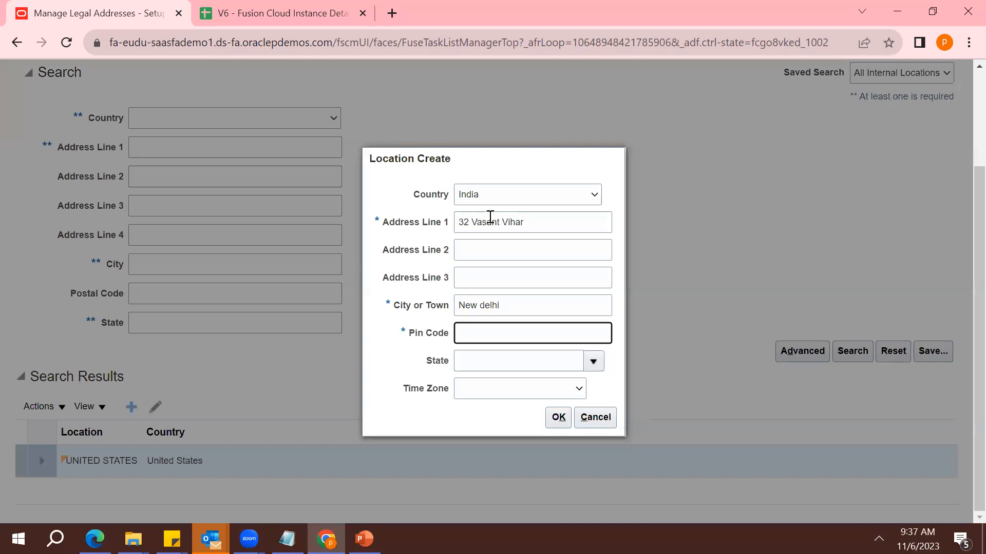
{"action": "type", "text": "100011"}
{"action": "key", "text": "Tab"}
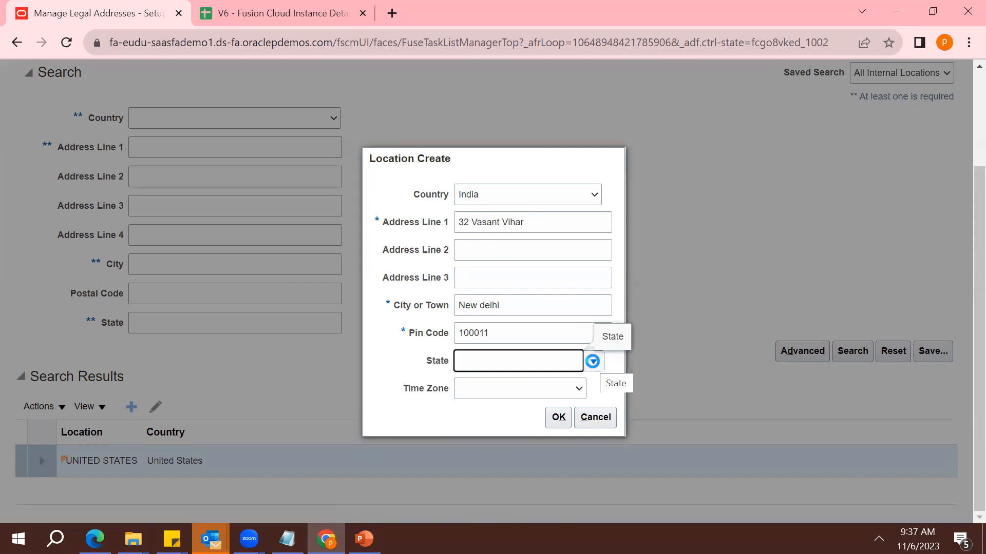
{"action": "left_click", "coordinate": [591, 363]}
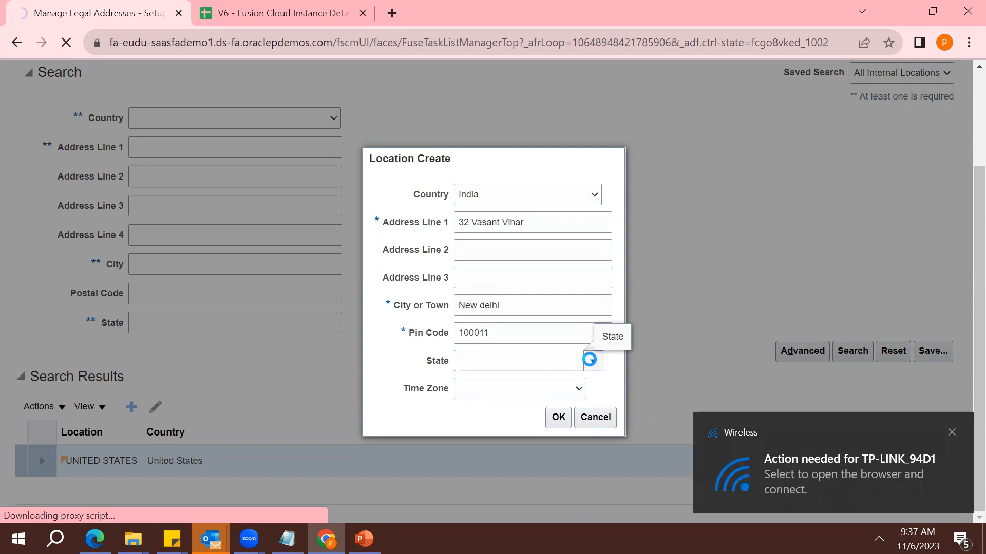
Step: Dismiss the wireless notification and connect to the Airtel_F106 Wi-Fi network
{"action": "left_click", "coordinate": [952, 434]}
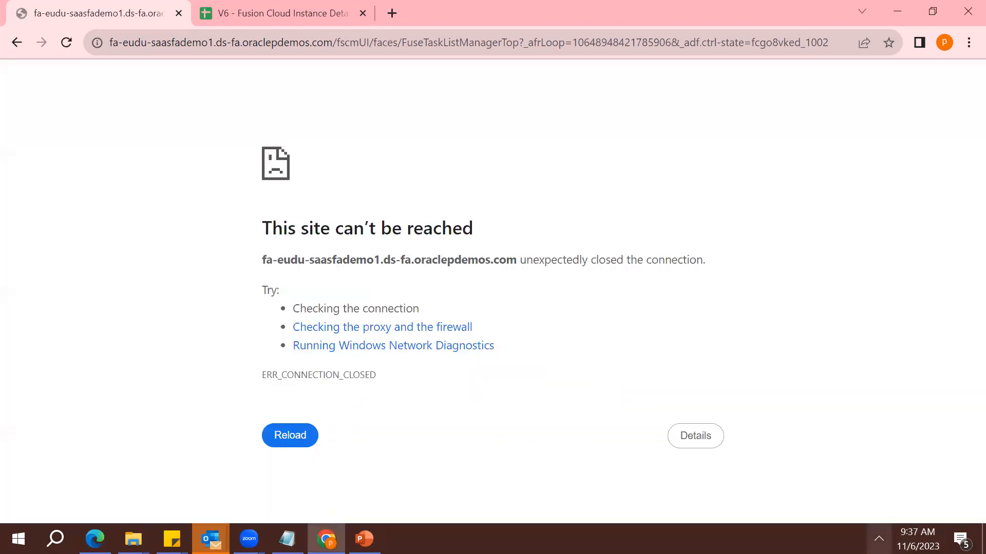
{"action": "left_click", "coordinate": [879, 538]}
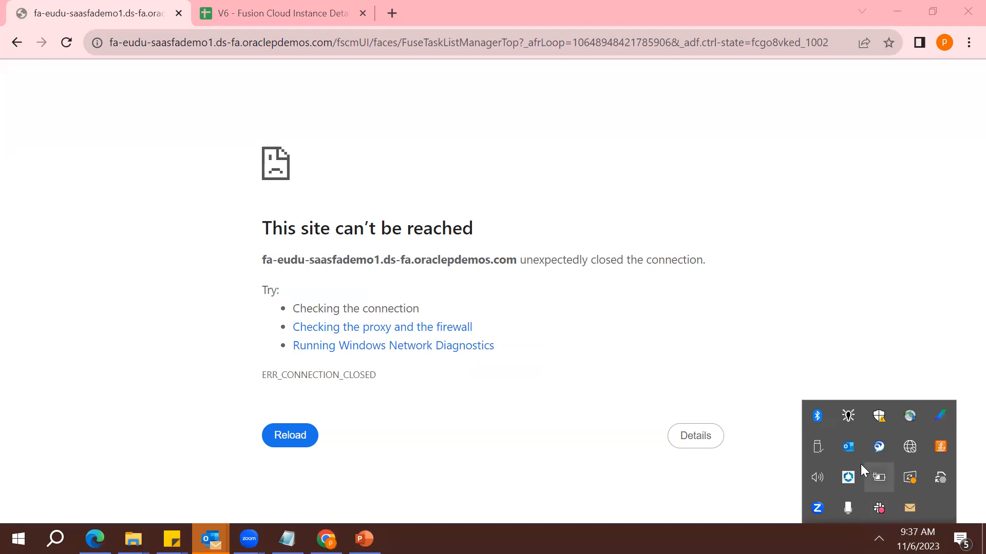
{"action": "left_click", "coordinate": [905, 457]}
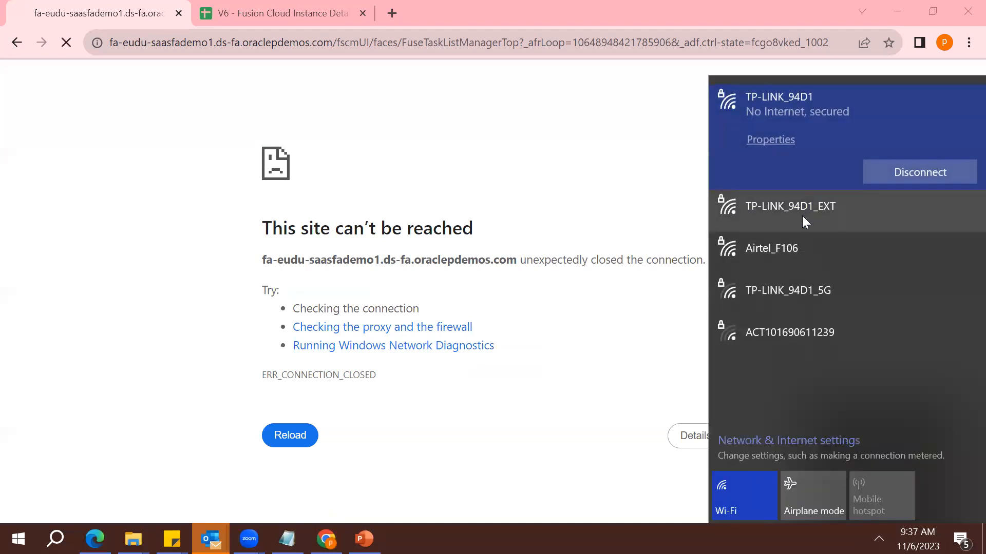
{"action": "left_click", "coordinate": [783, 251]}
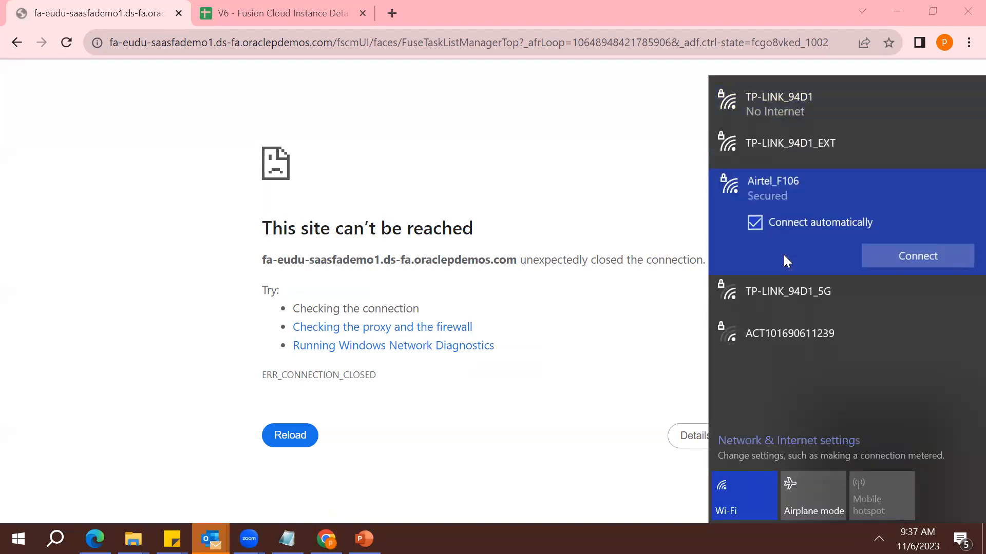
{"action": "left_click", "coordinate": [902, 249]}
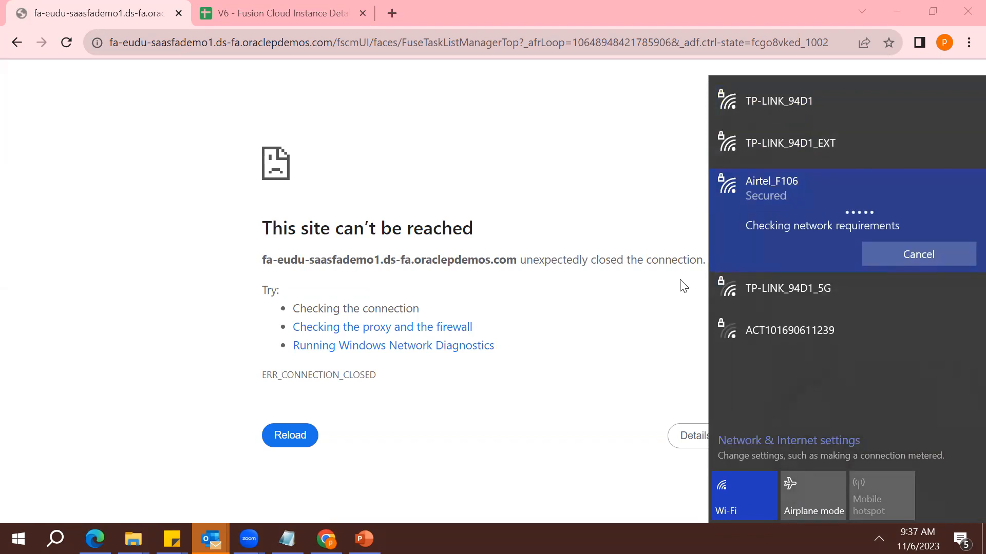